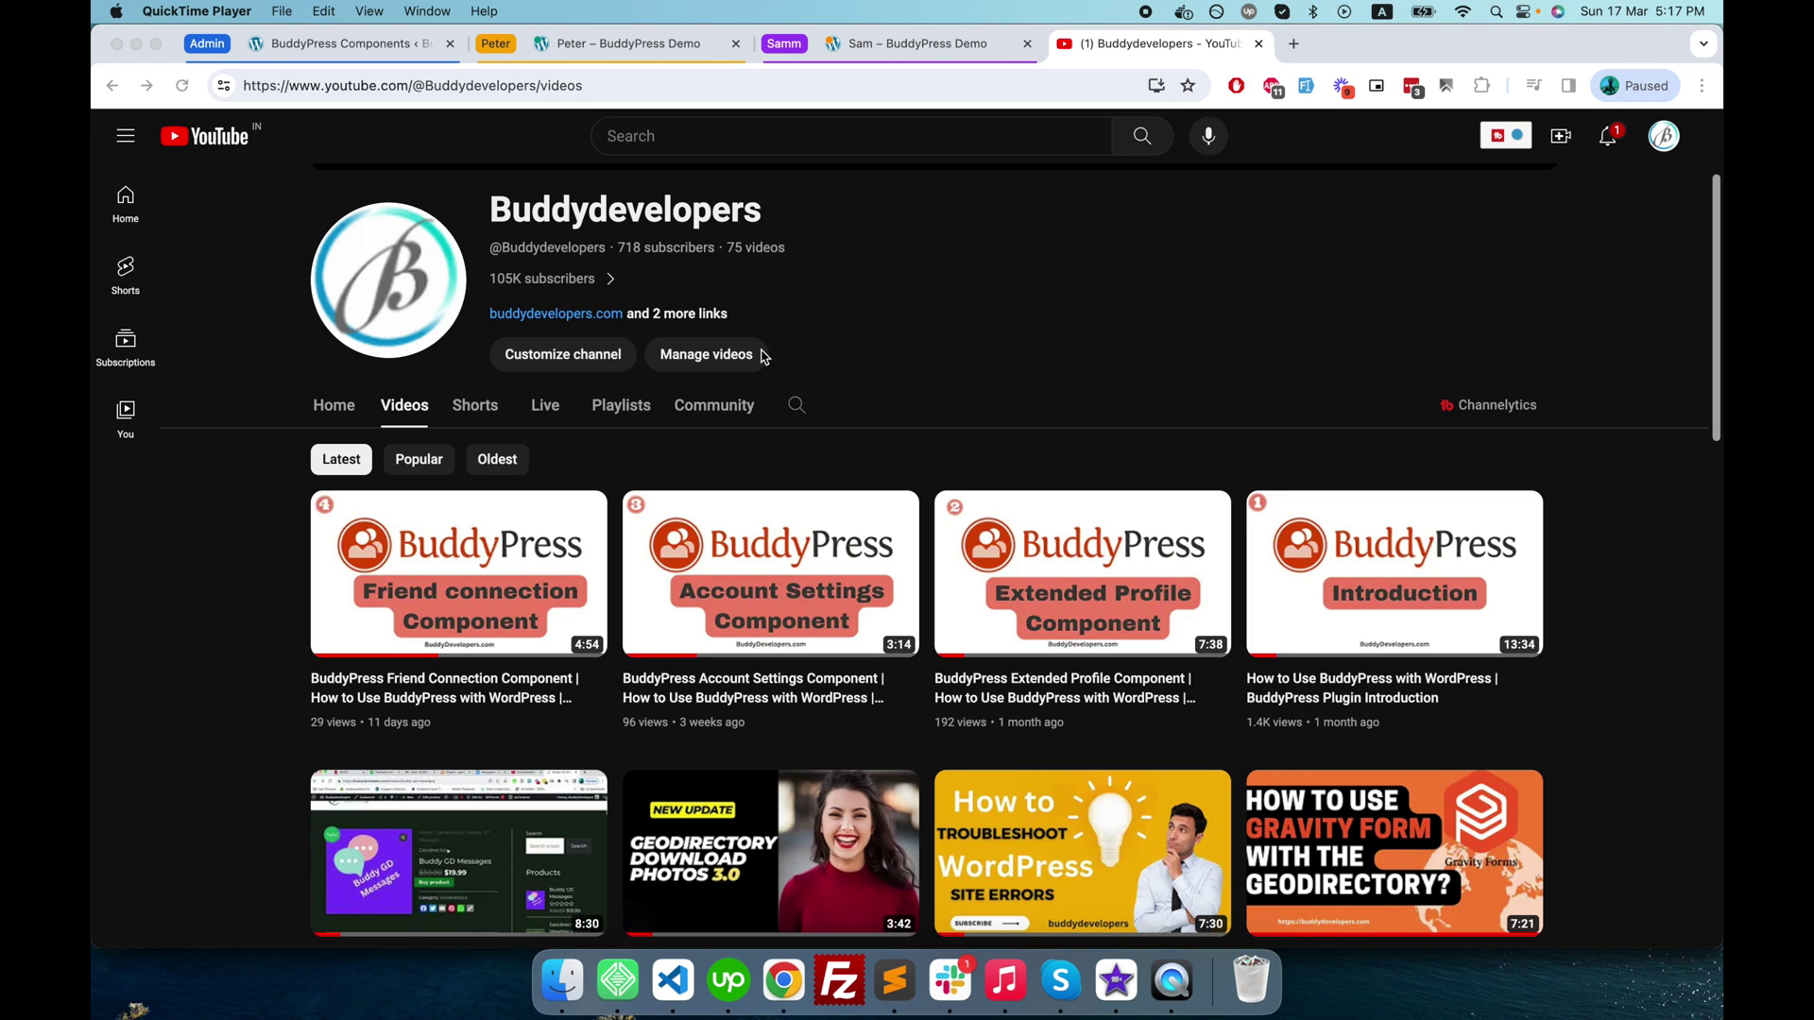
Step: Leave the Buddydevelopers video list for the BuddyPress Components page showing Friend Connections active
scroll(567, 425, down, 3)
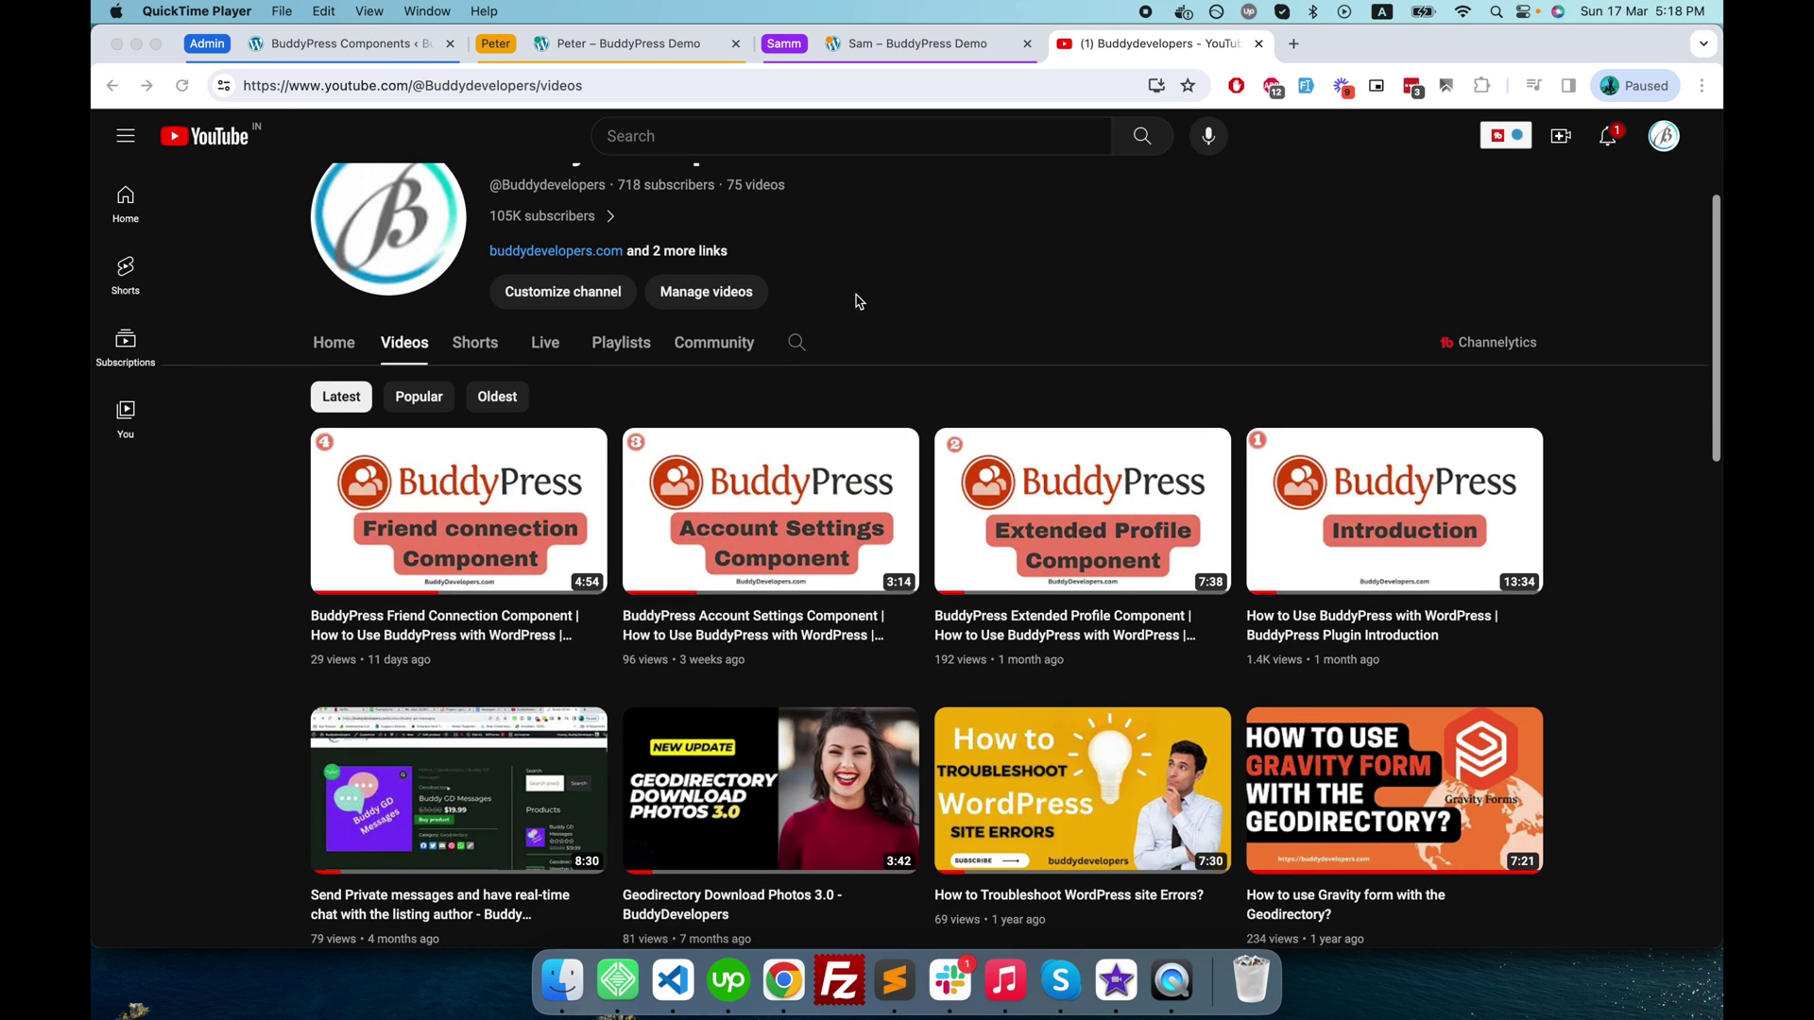
click(353, 44)
scroll(571, 511, down, 2)
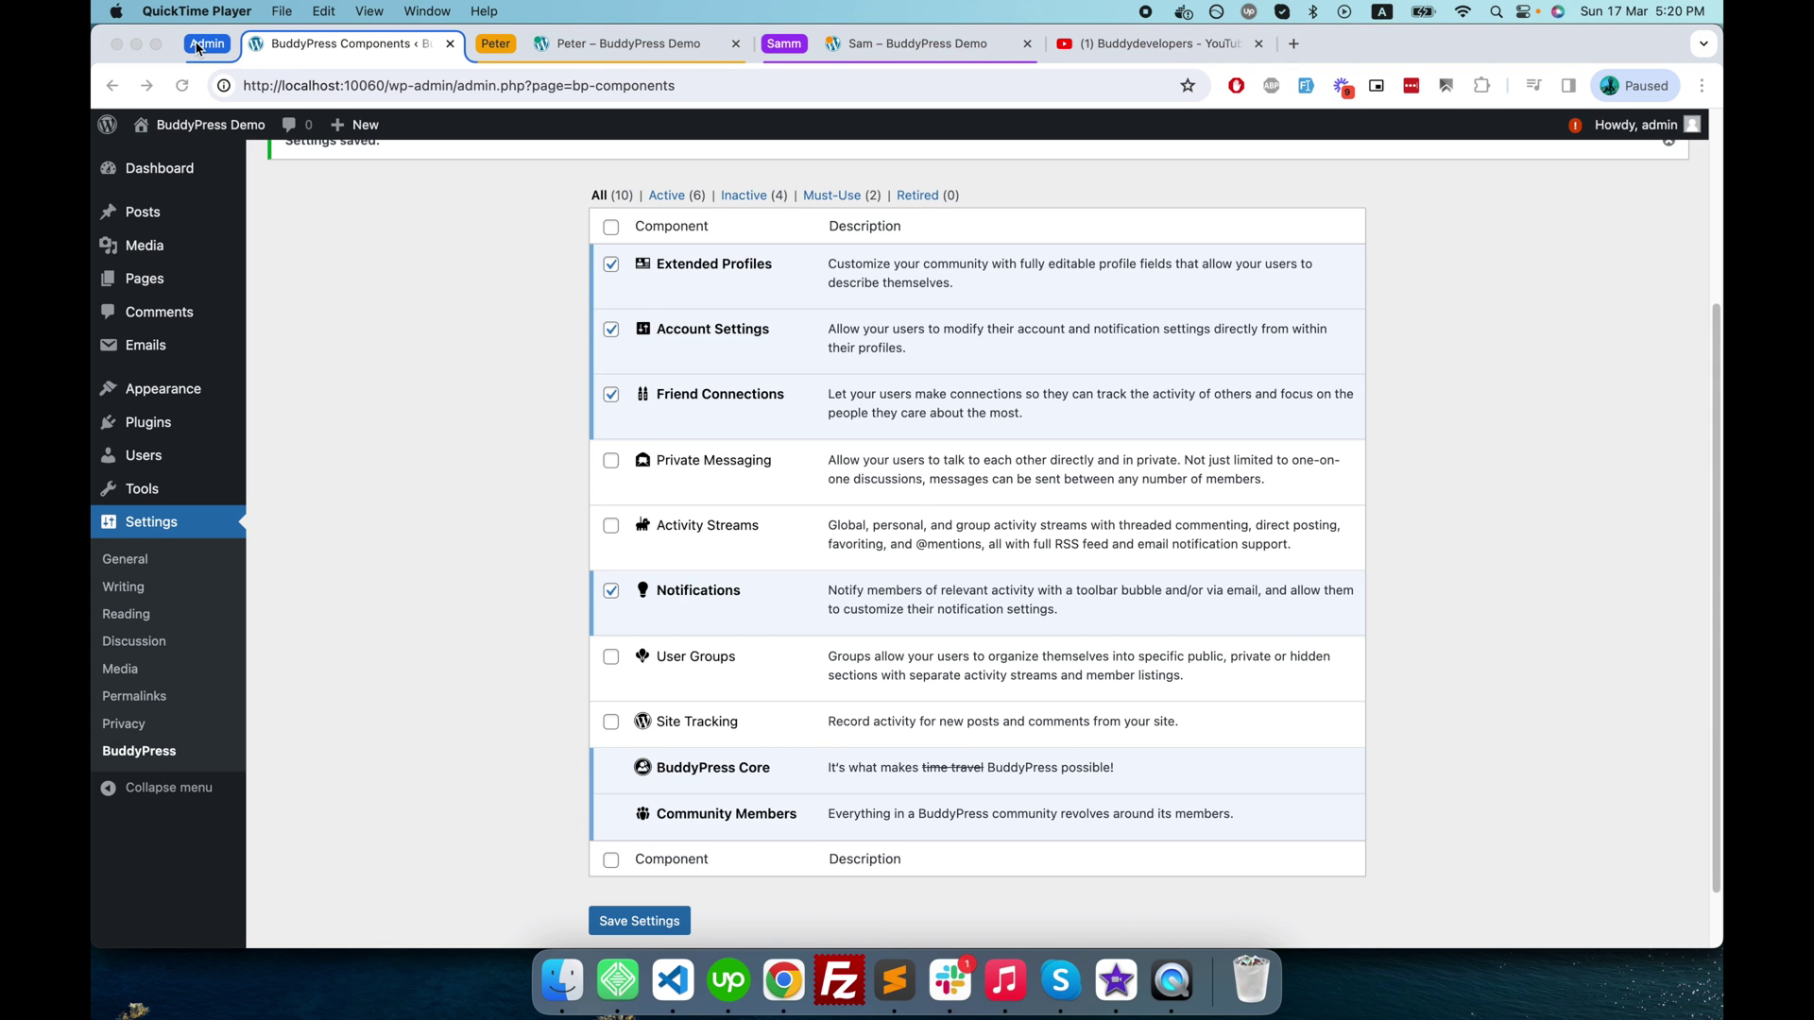
Step: Check the browser tabs for the admin, Peter and Sam sessions
click(206, 43)
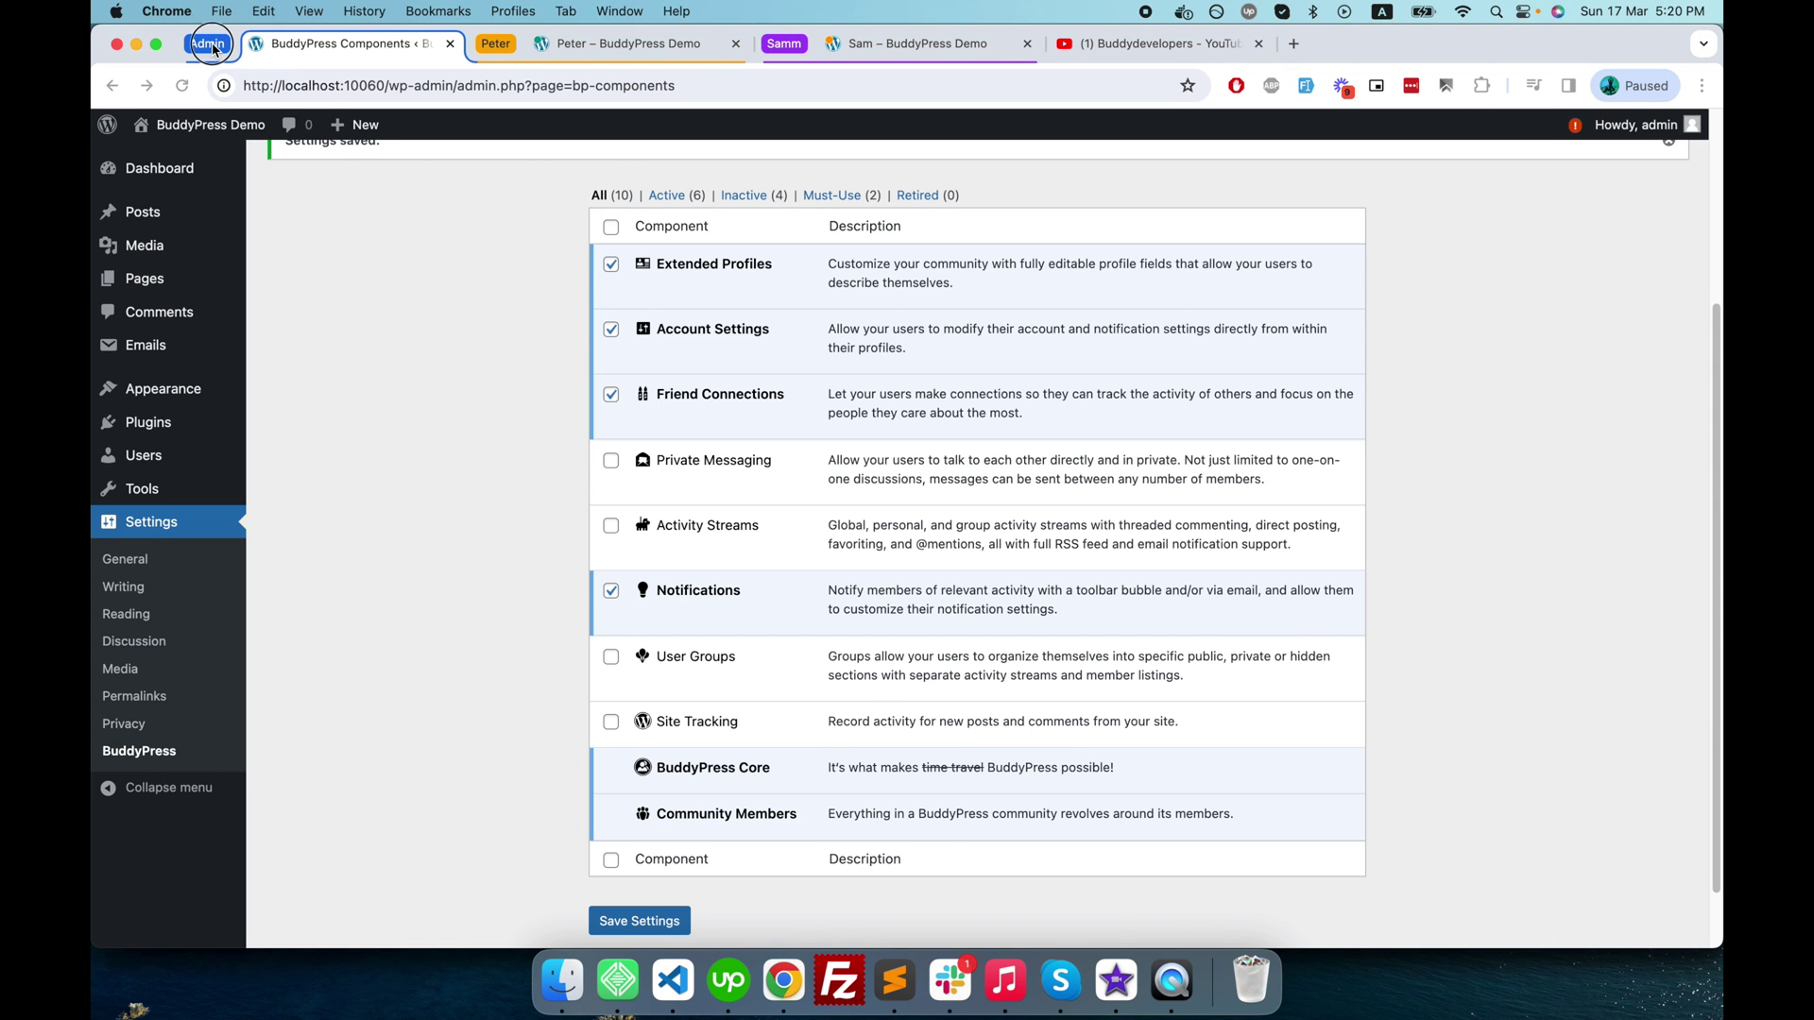
click(205, 44)
click(206, 44)
click(327, 48)
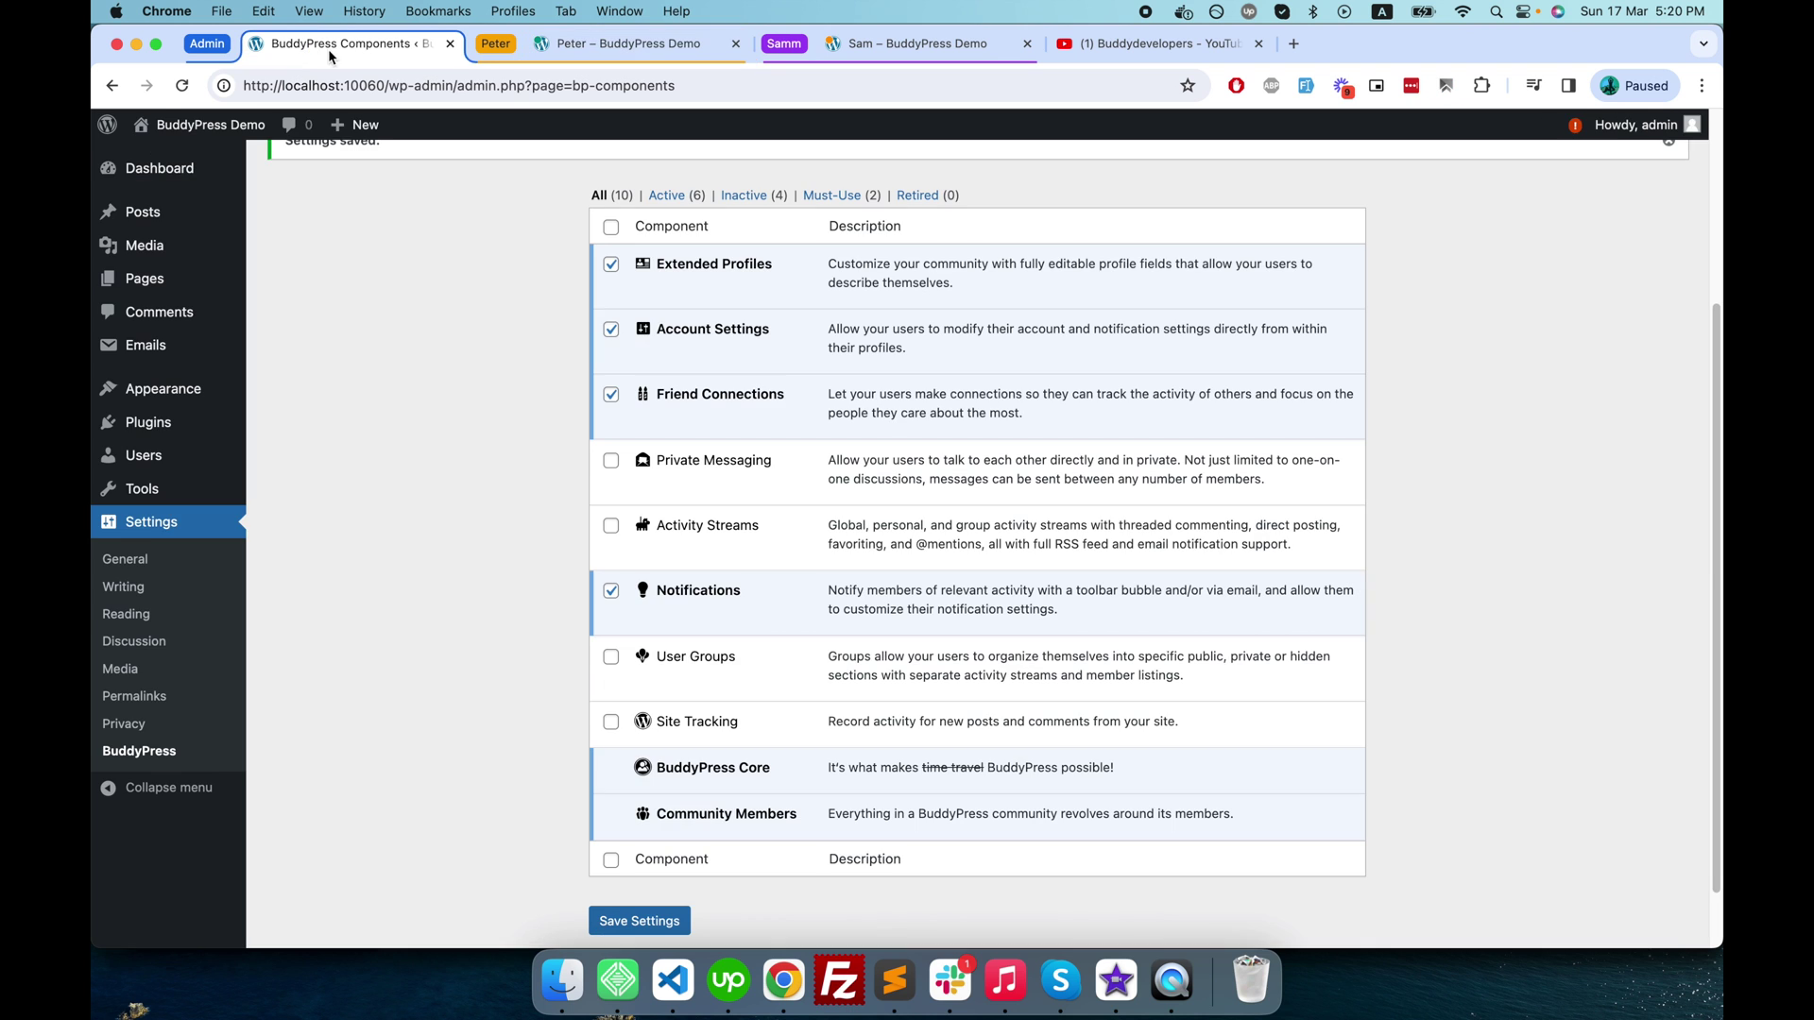
click(510, 47)
click(503, 44)
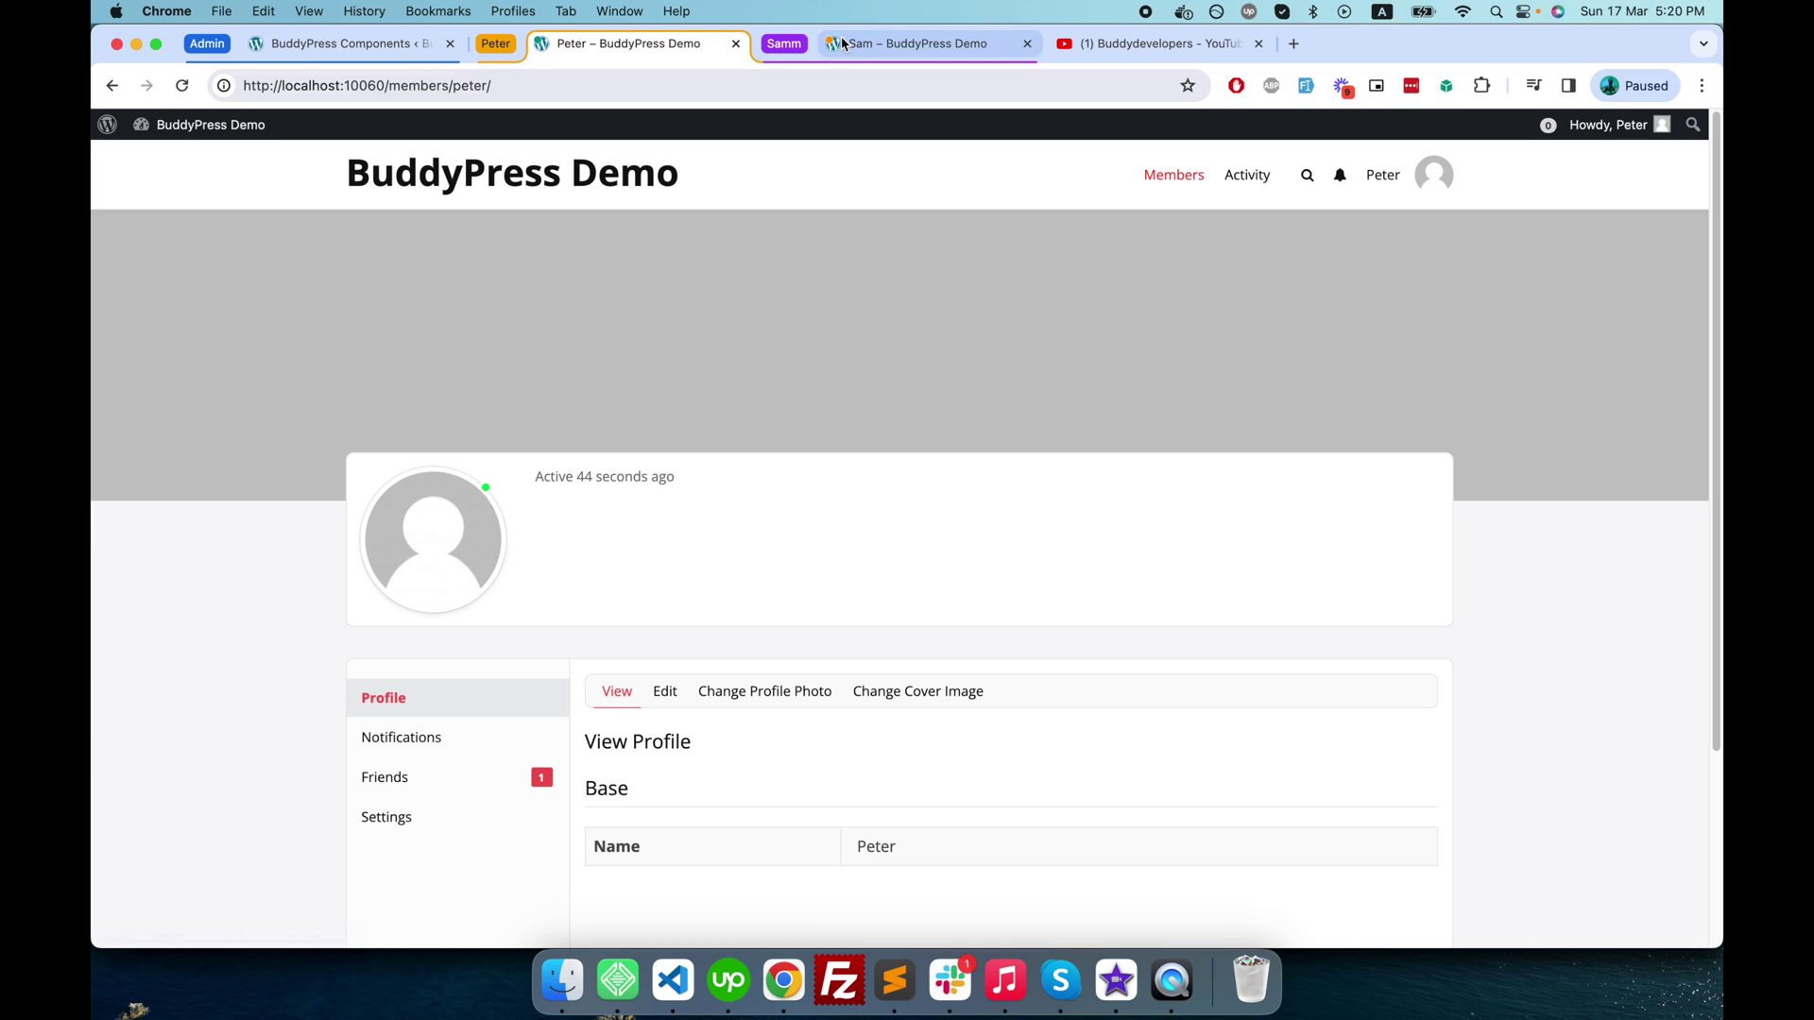
key(ctrl+Tab)
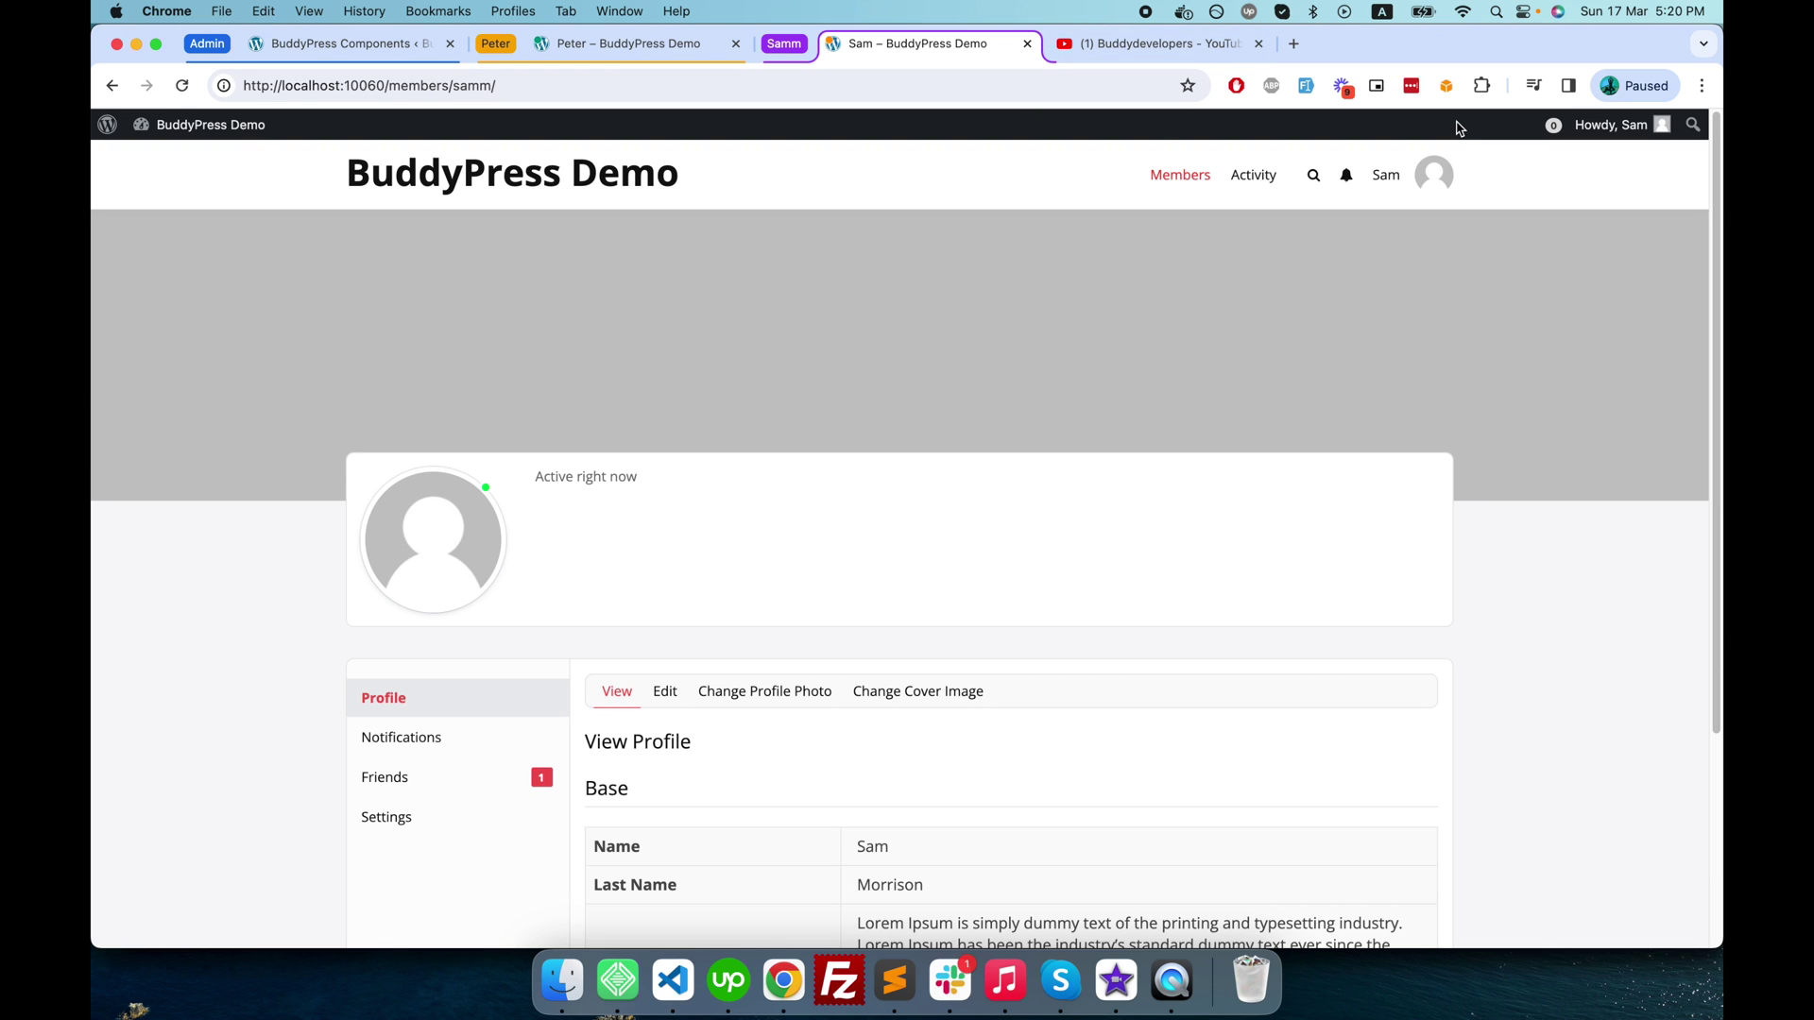
click(1446, 87)
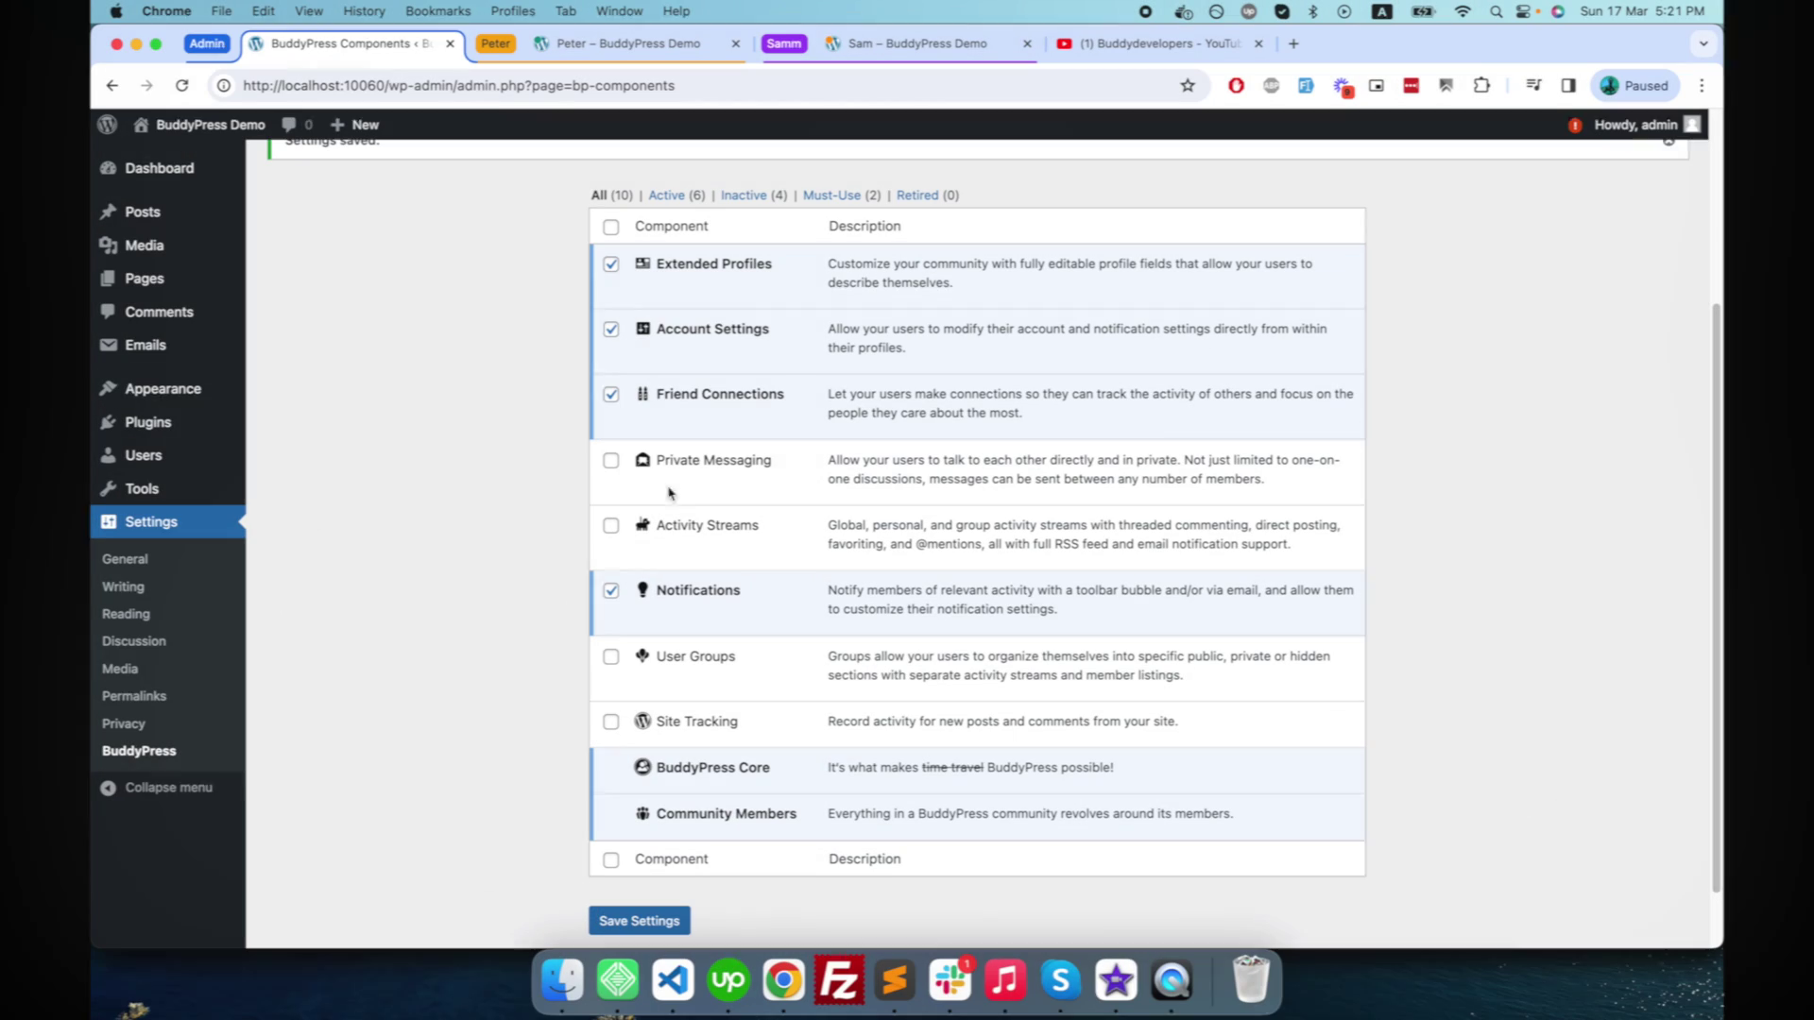
Step: Enable the Private Messaging component and save the component settings
click(661, 471)
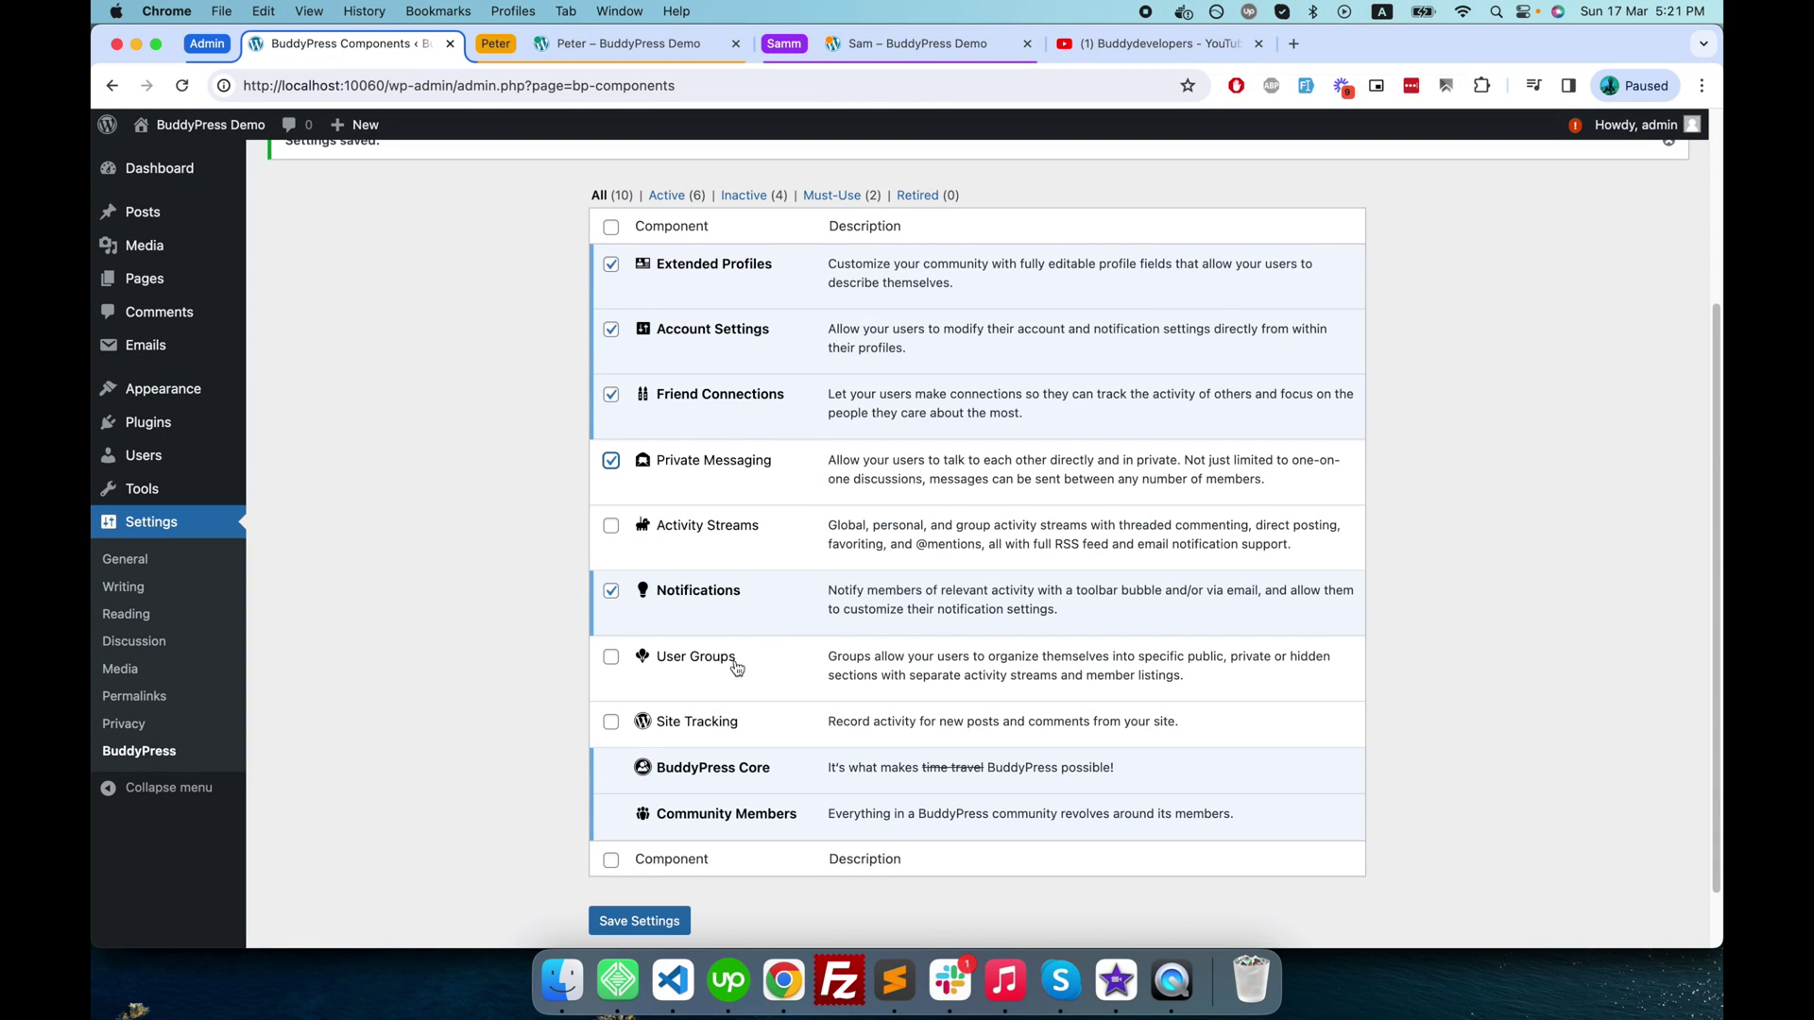
scroll(732, 666, down, 1)
click(640, 847)
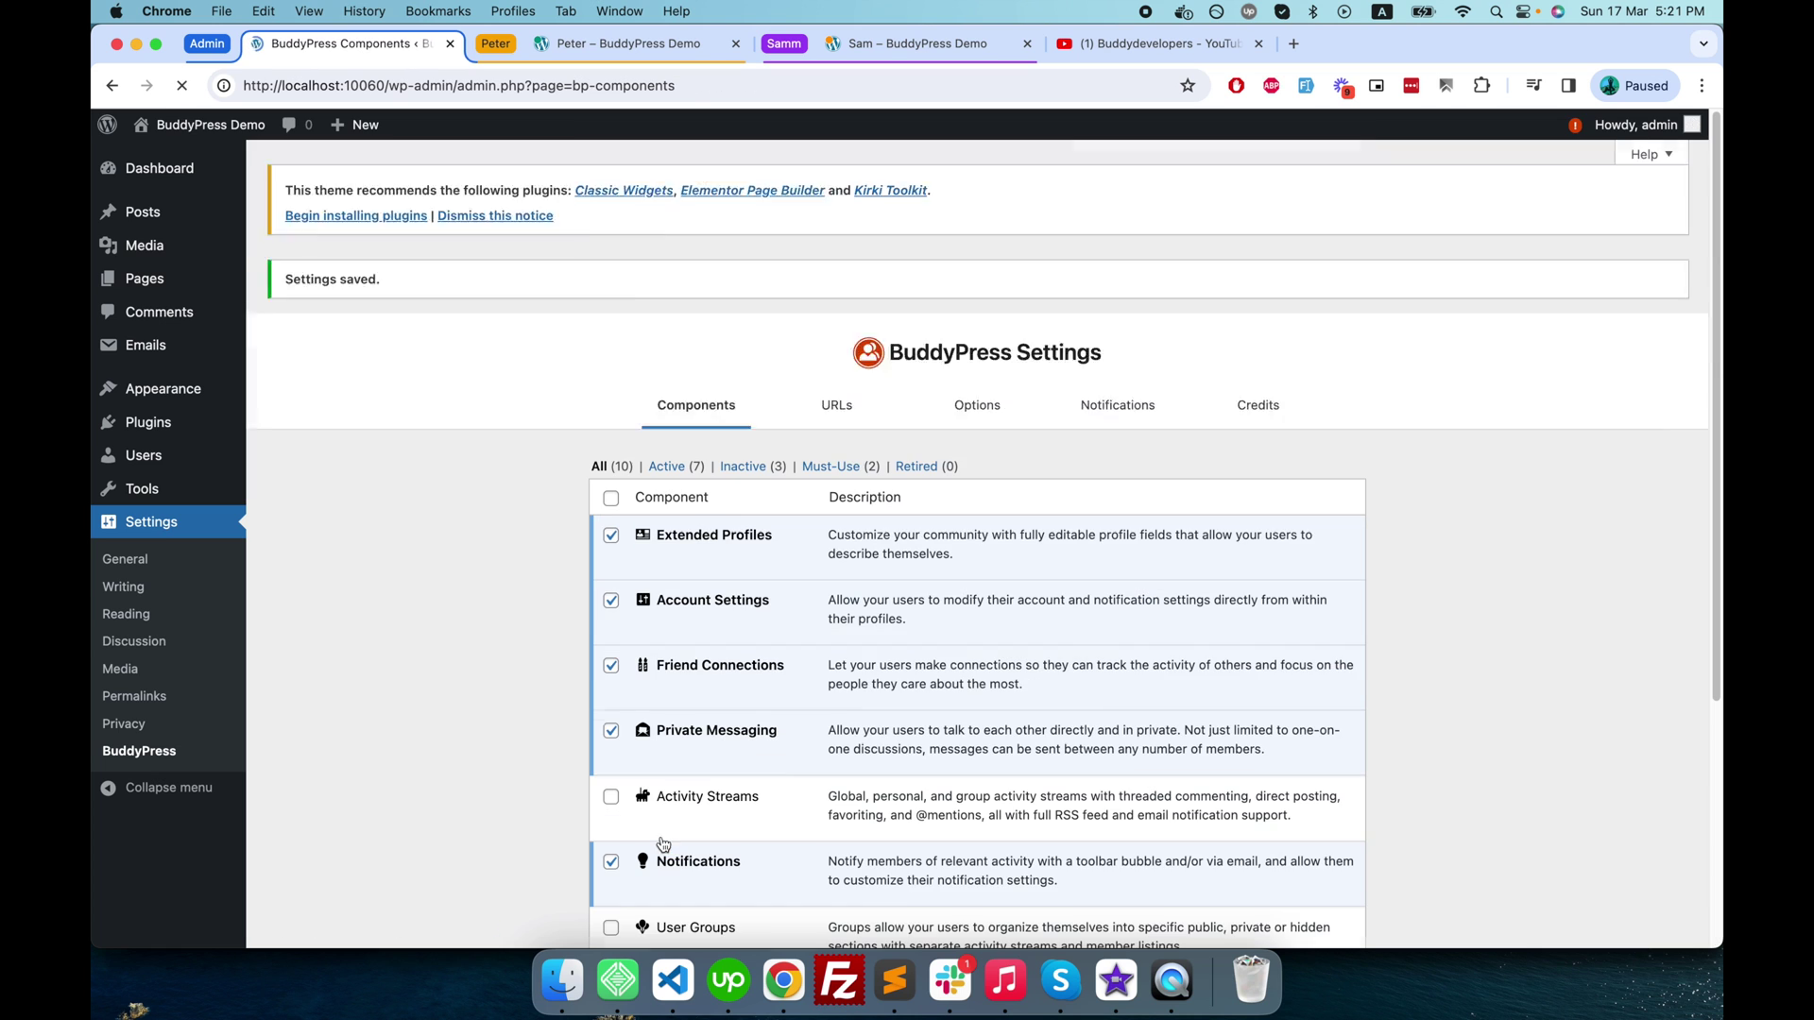
click(614, 44)
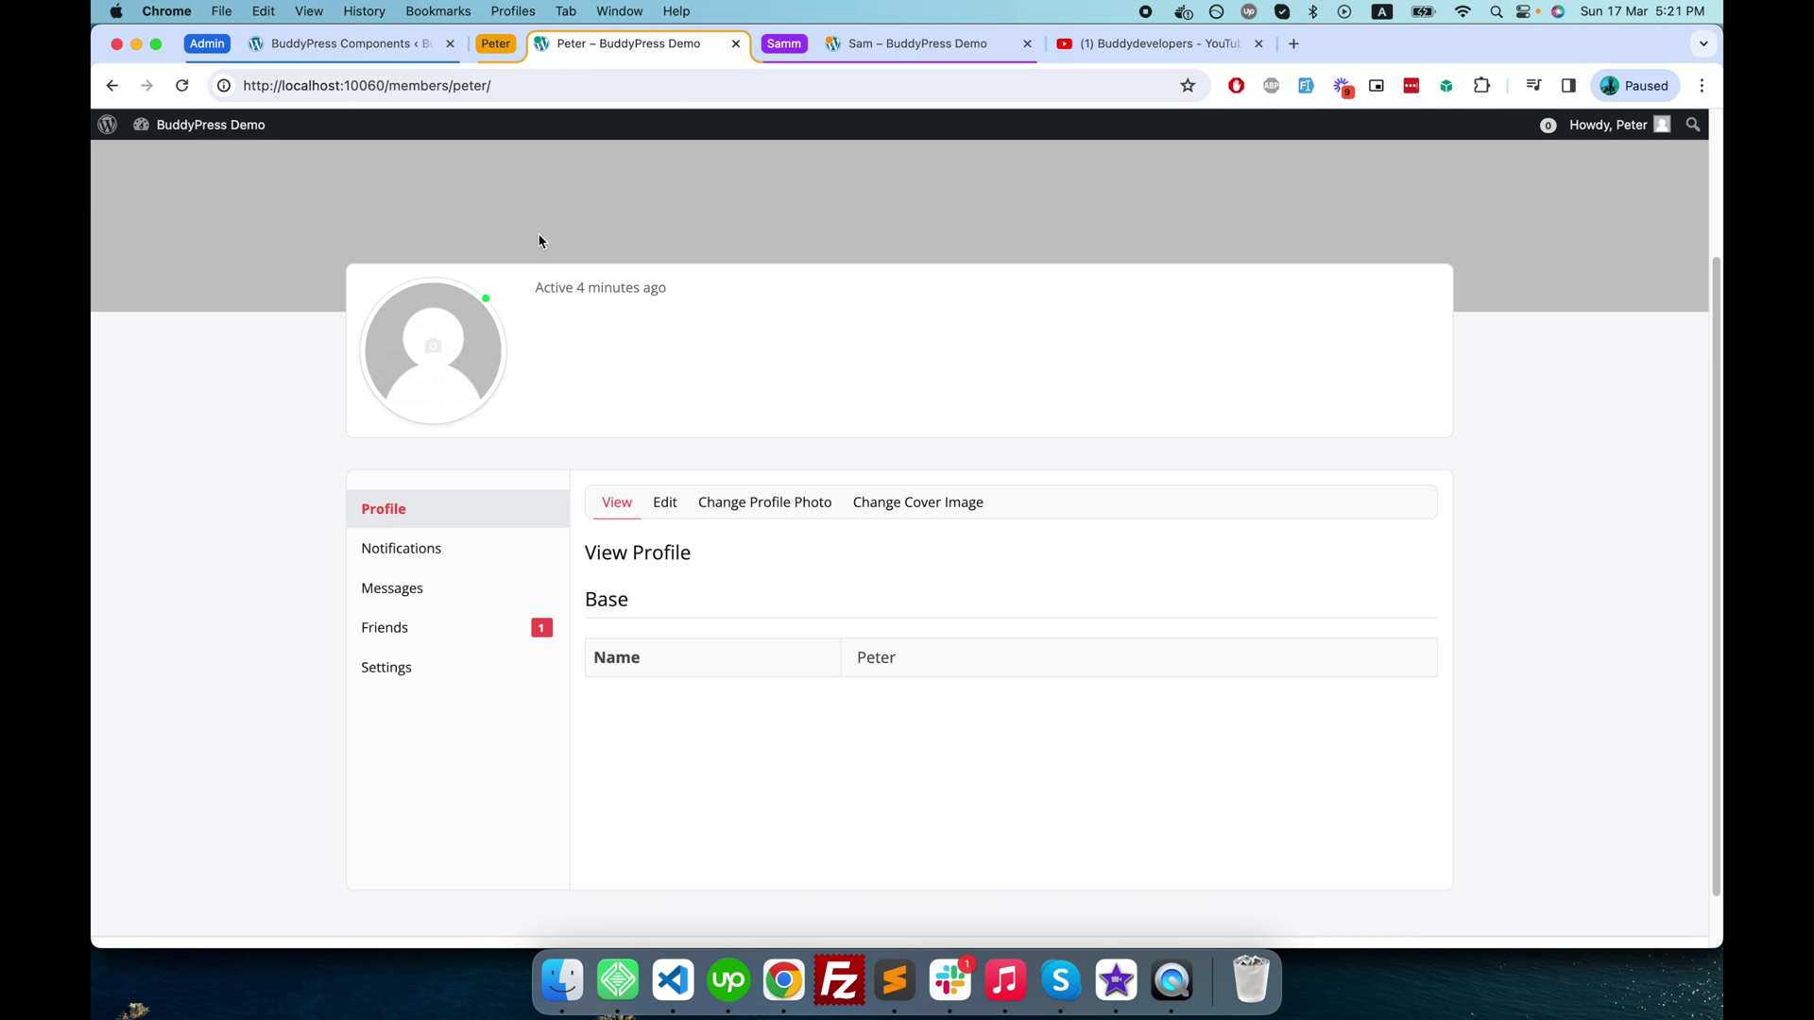
Step: Browse Peter's empty Inbox, Starred, Sent and Compose message views, then open Members
click(467, 591)
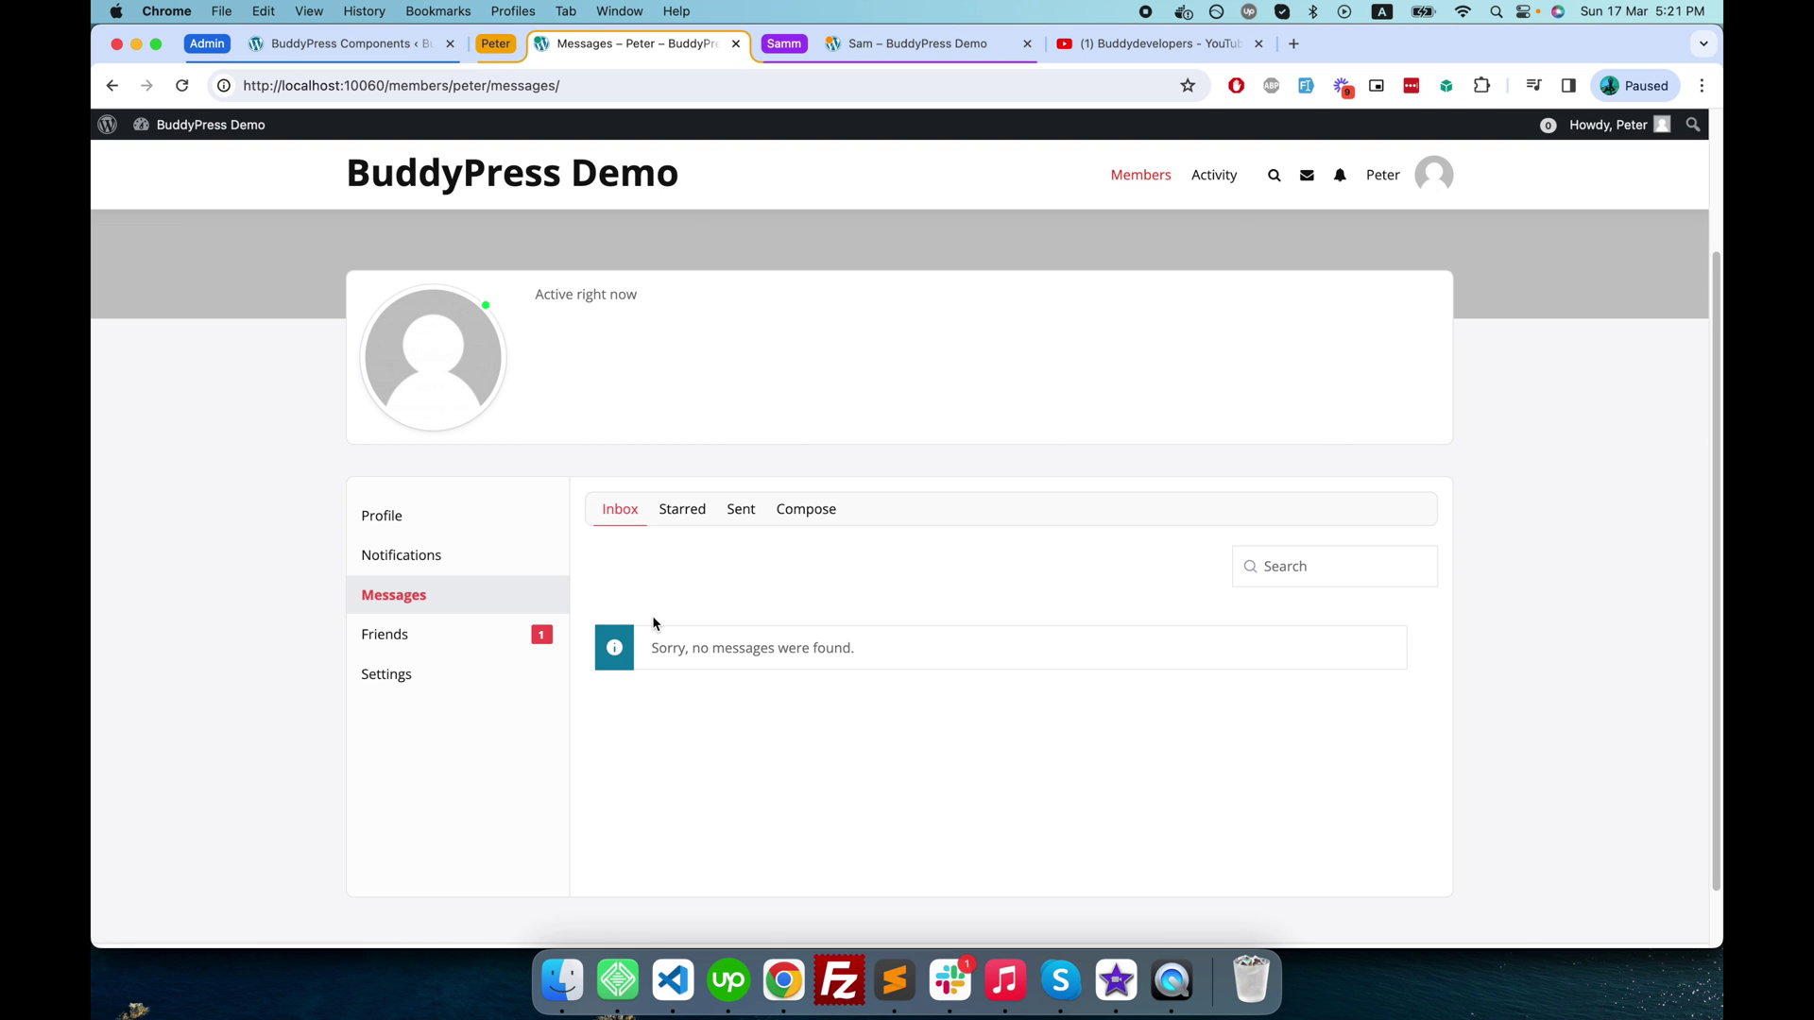
click(701, 510)
click(738, 515)
click(813, 509)
scroll(784, 667, down, 5)
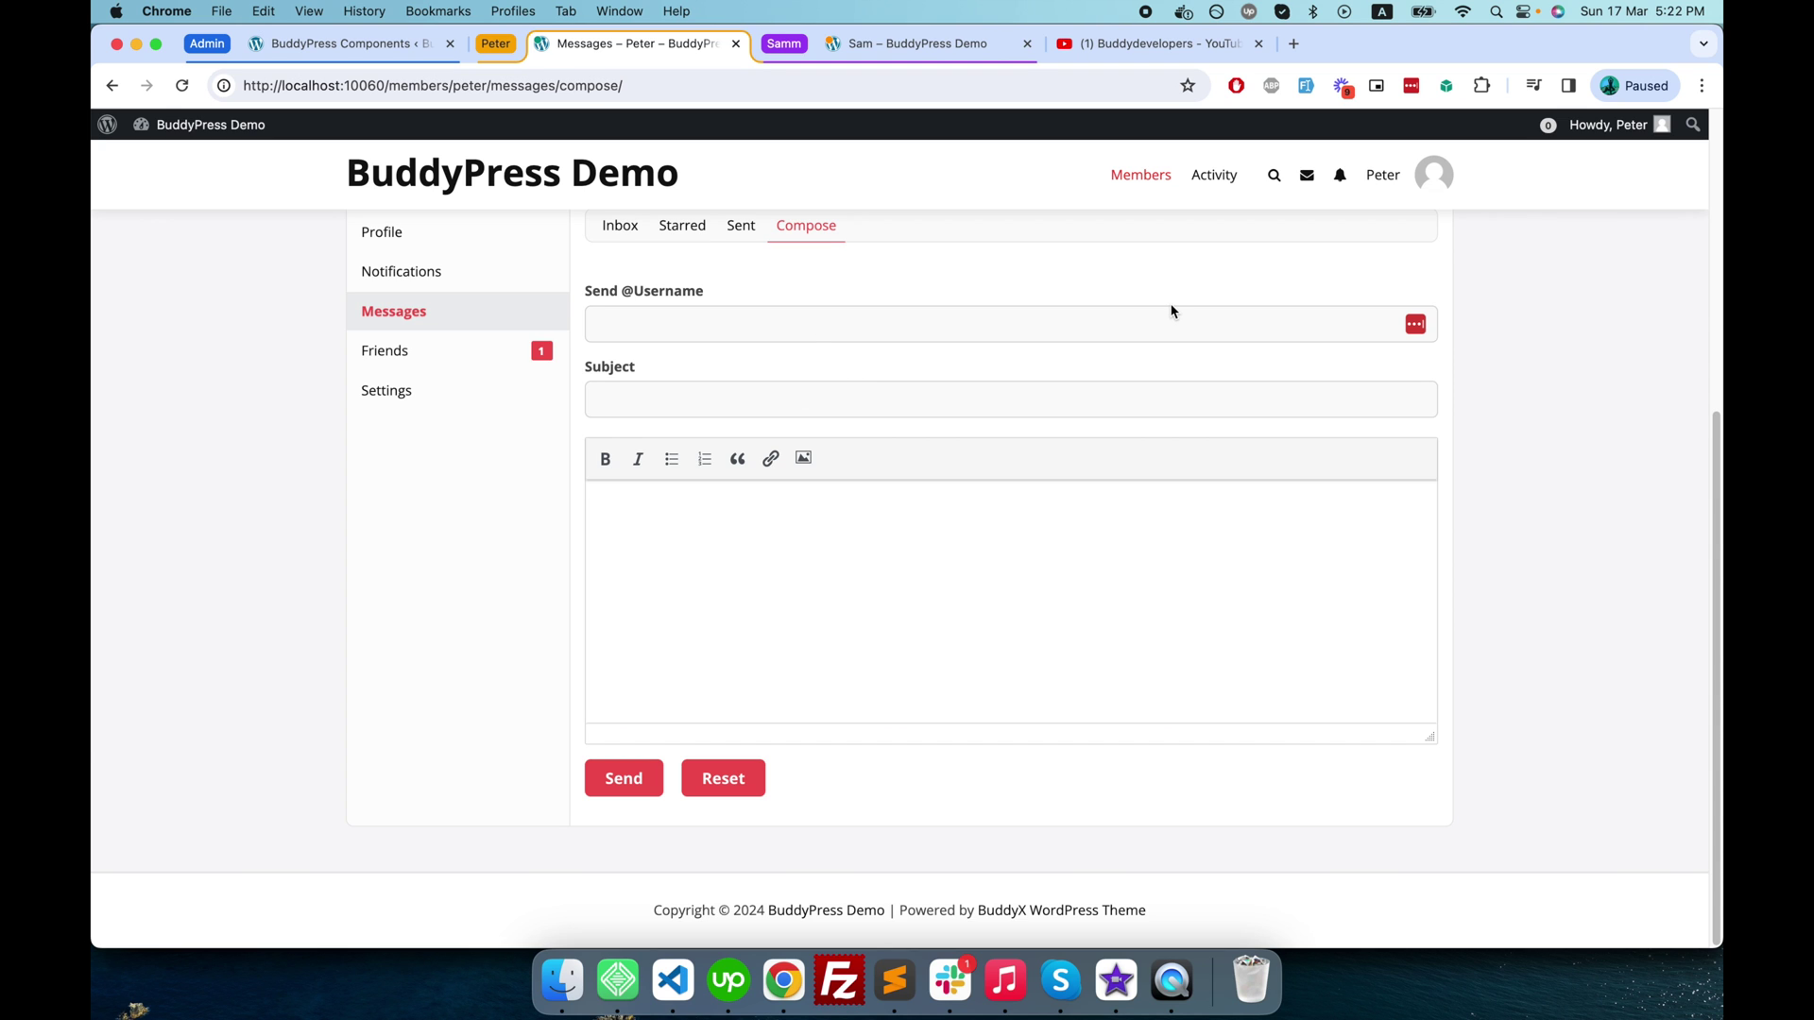
scroll(1174, 312, up, 3)
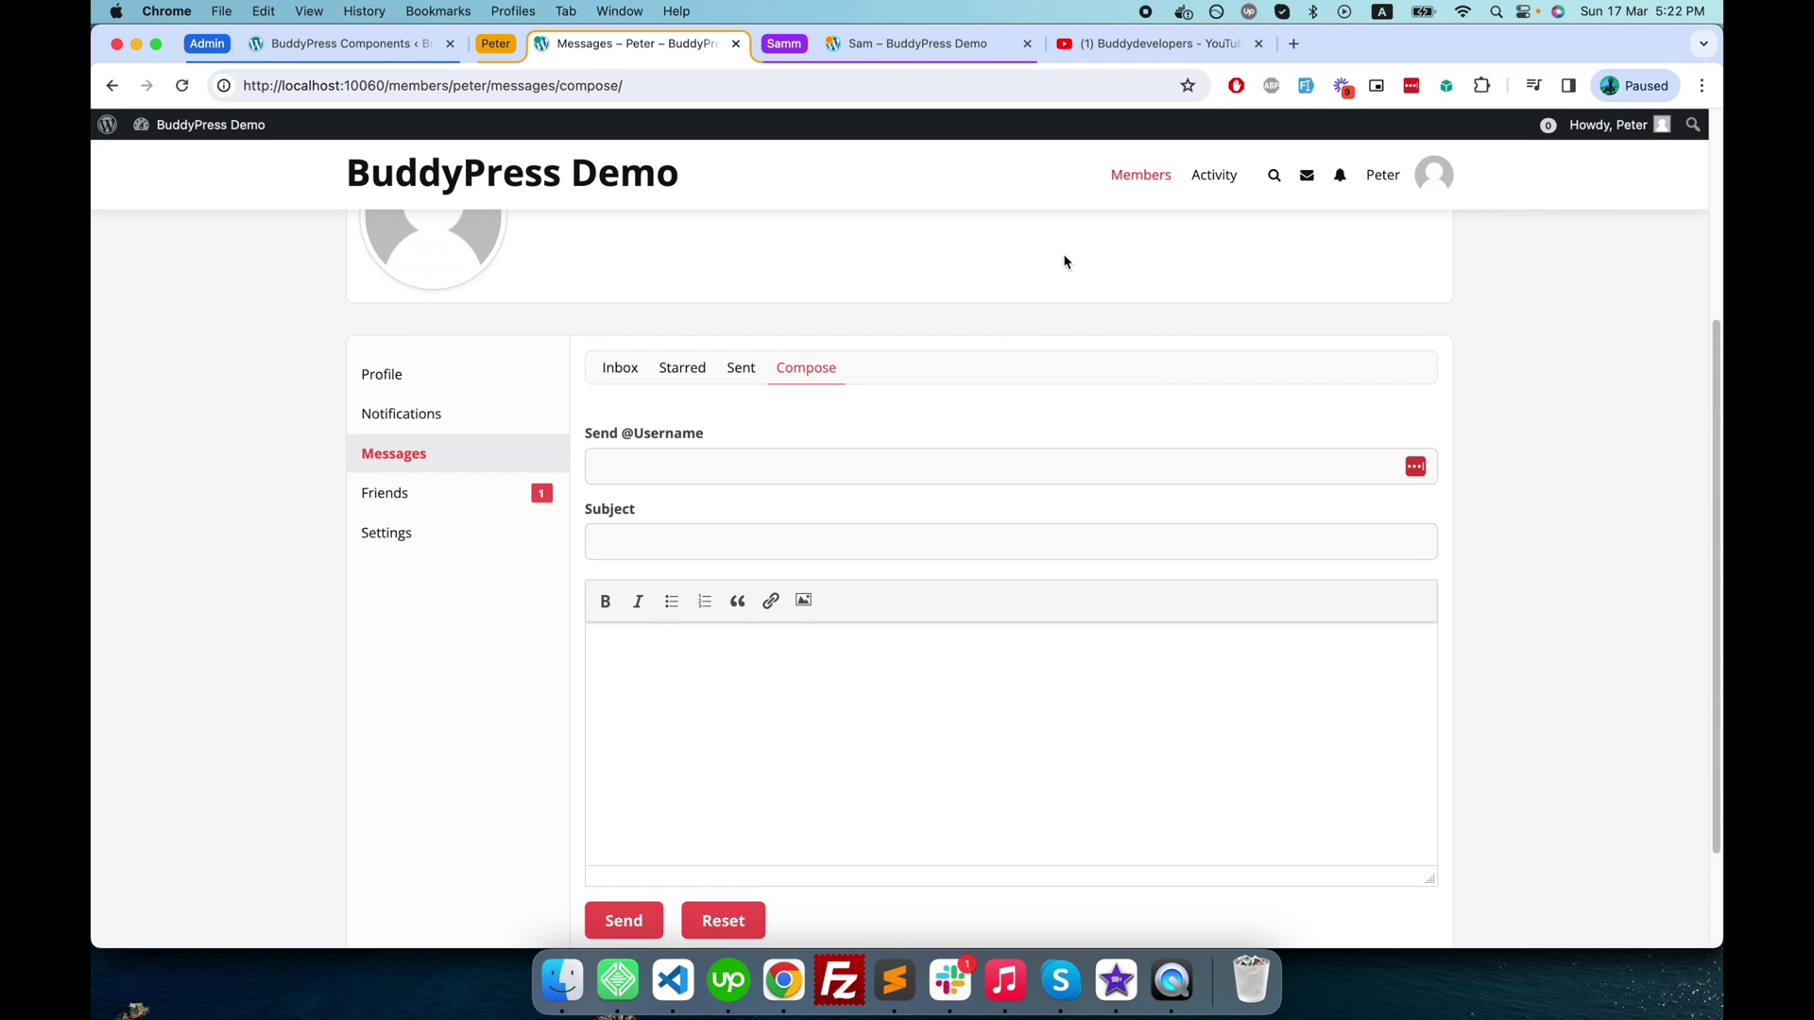
click(1148, 182)
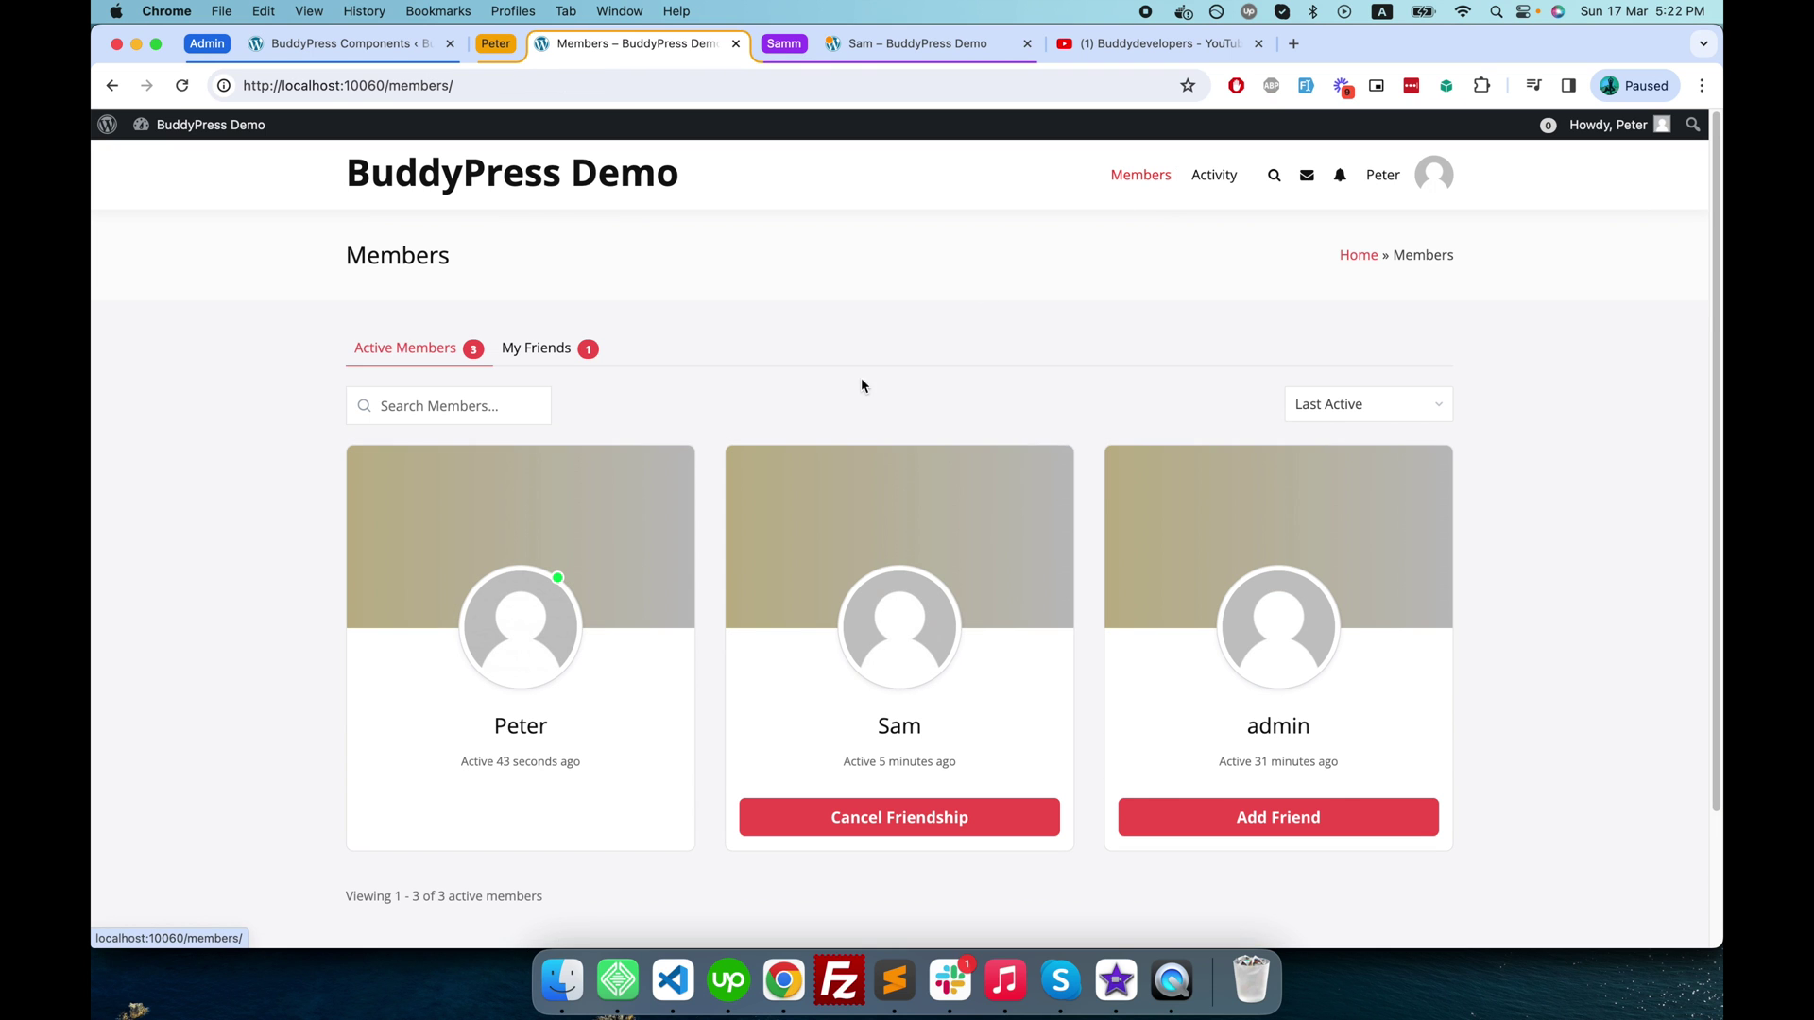
click(910, 727)
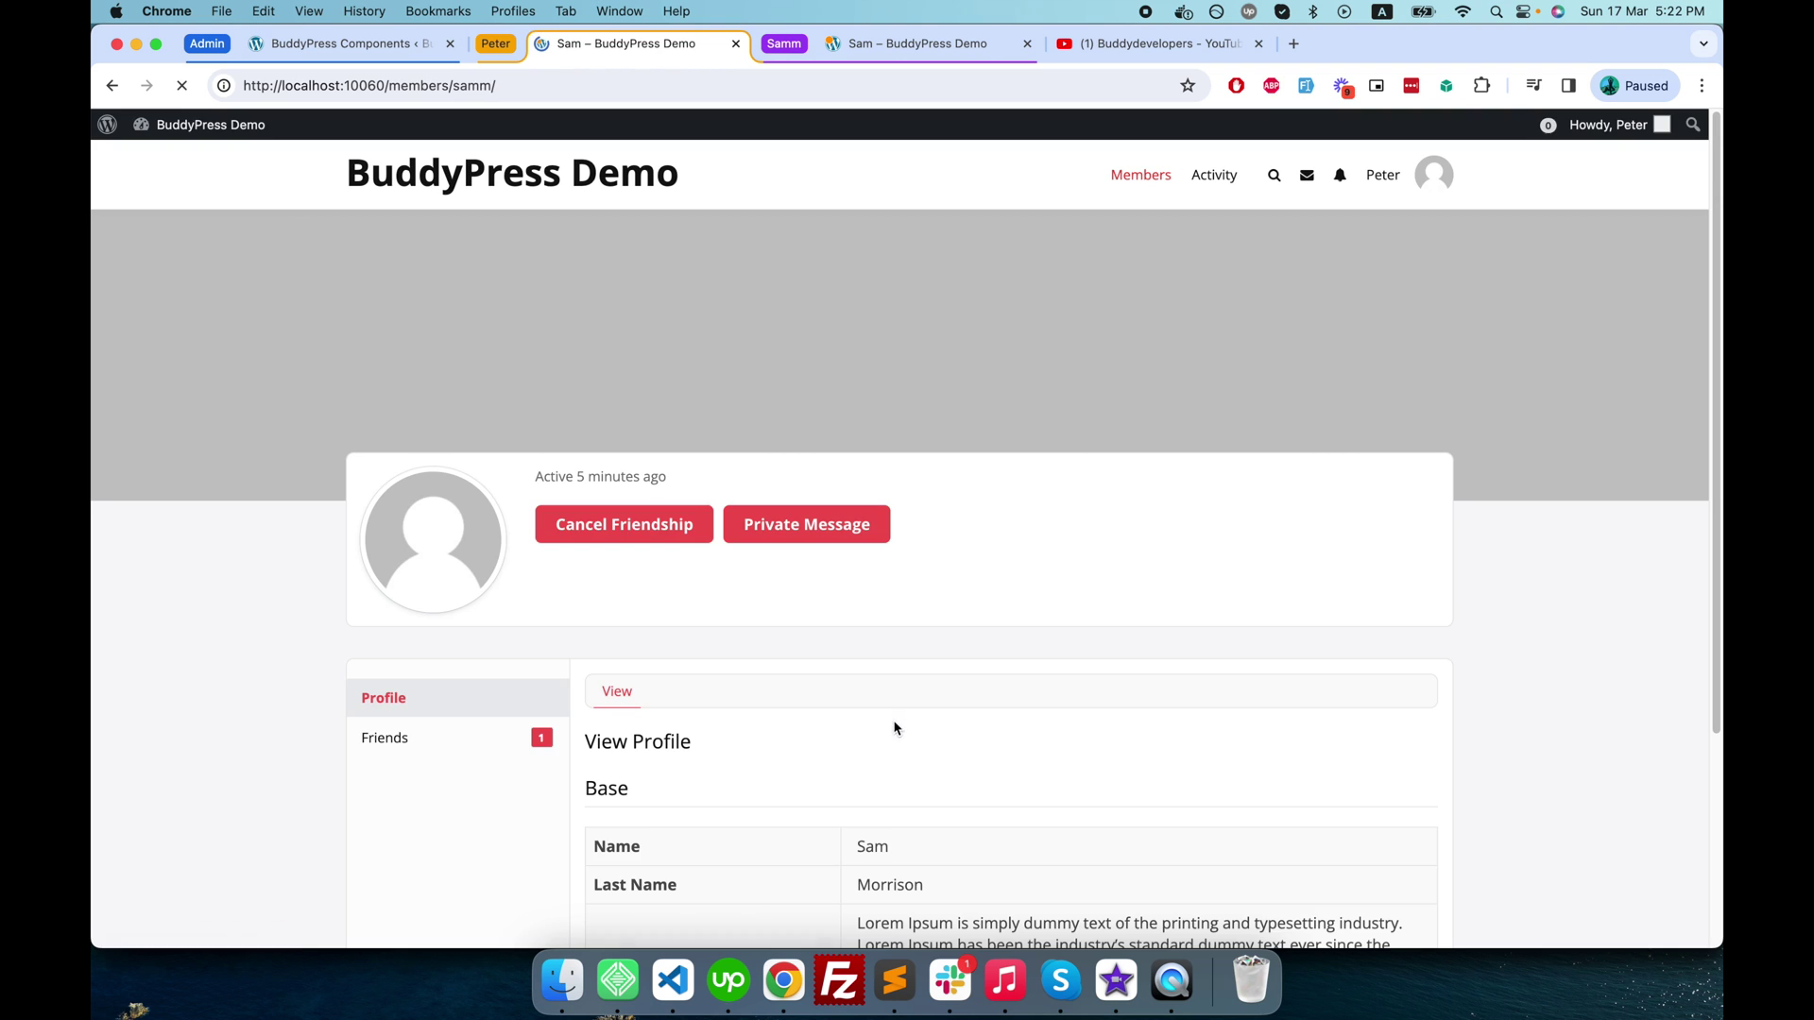
click(837, 528)
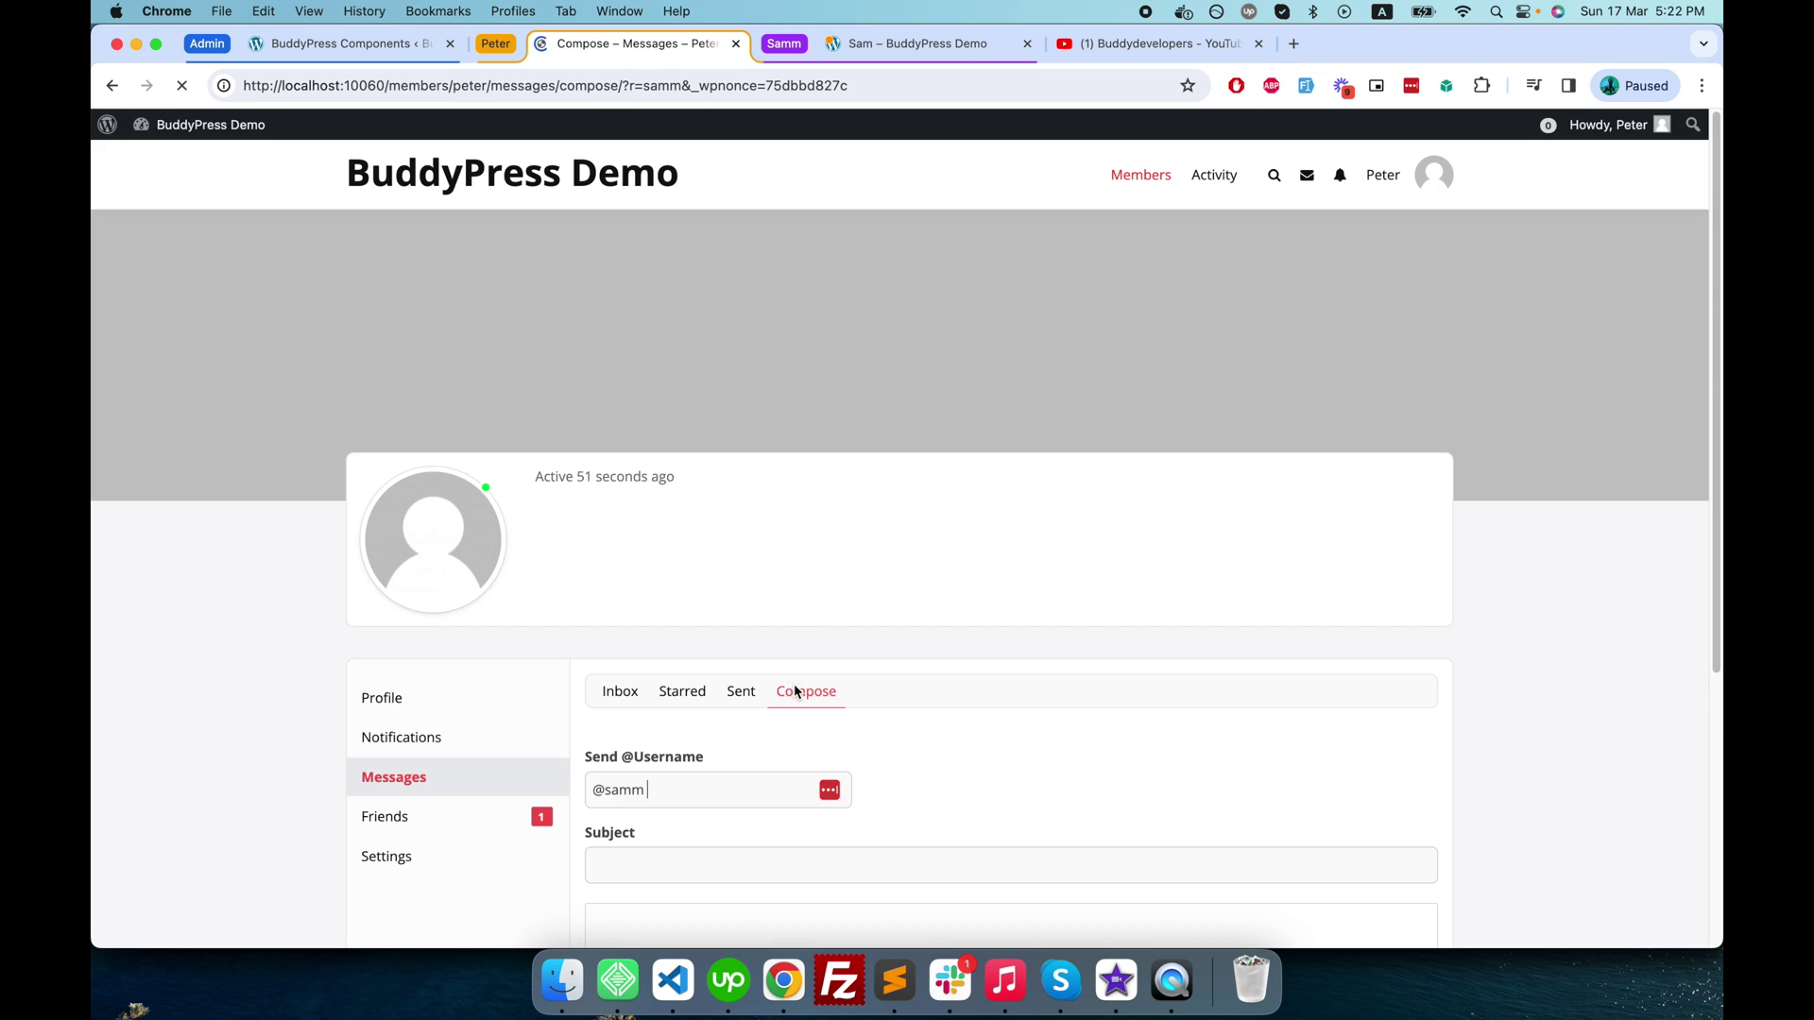
scroll(803, 622, down, 5)
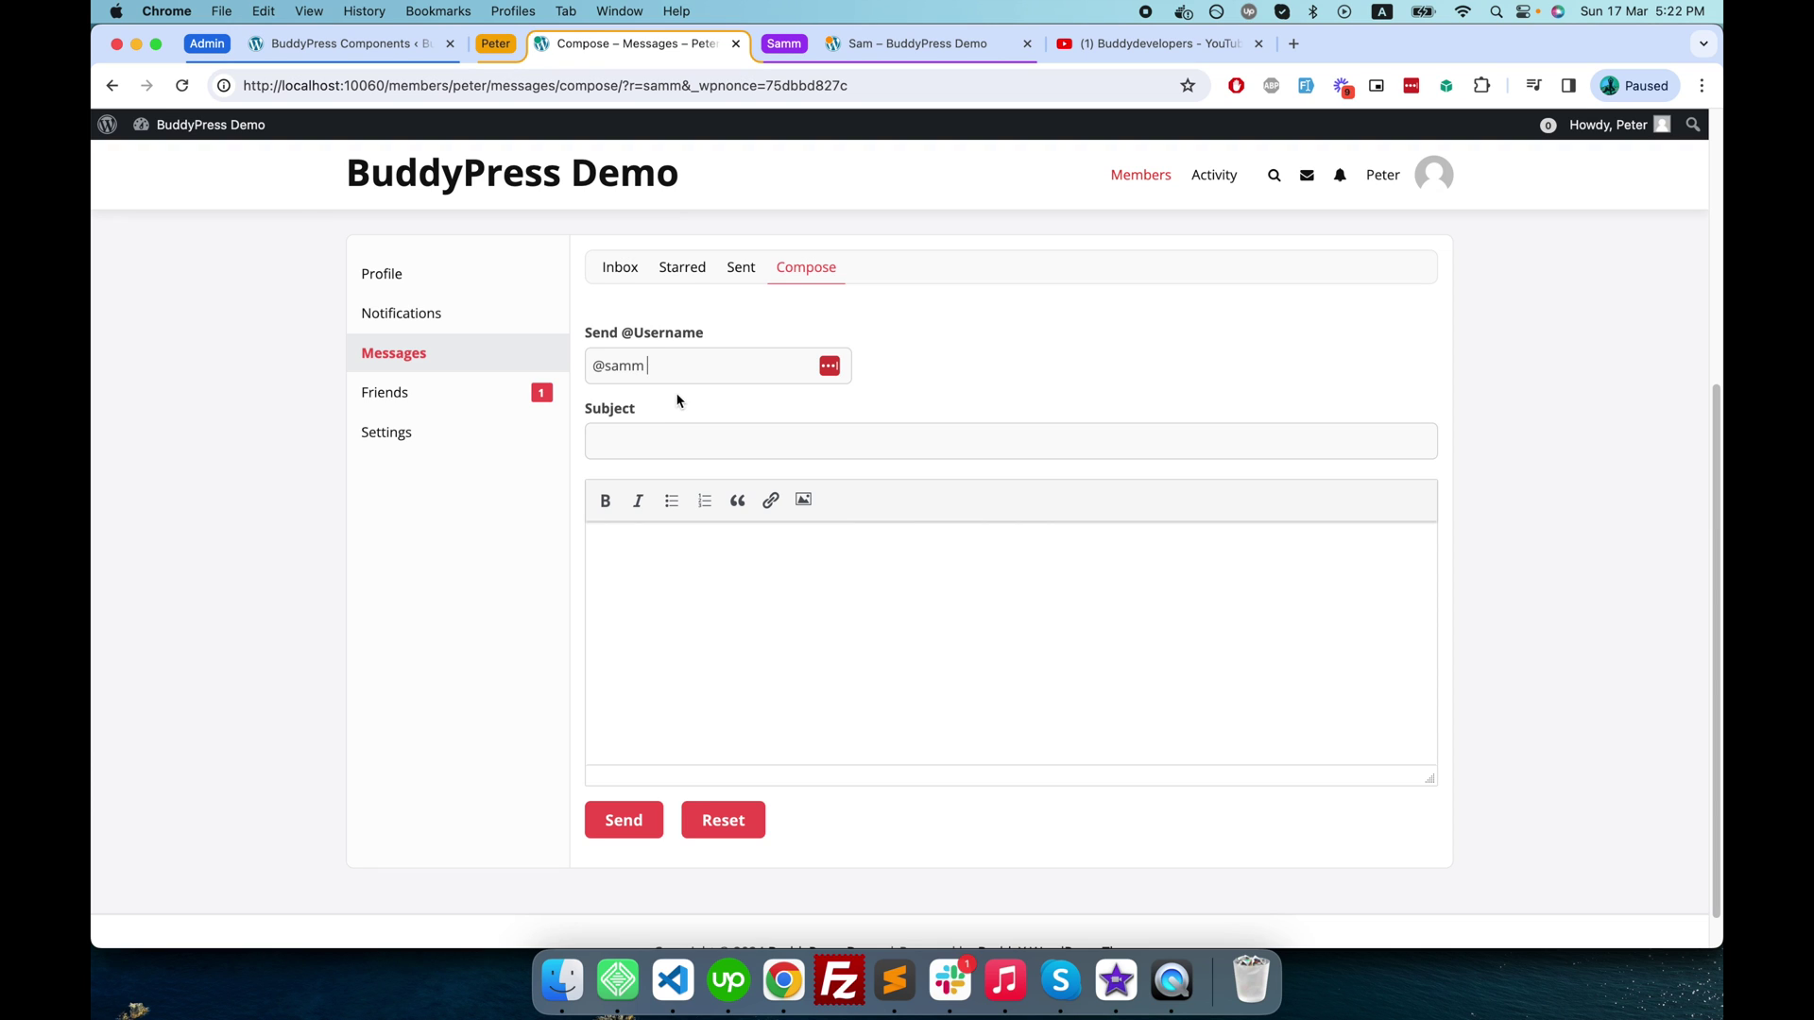
text(,)
key(BackSpace)
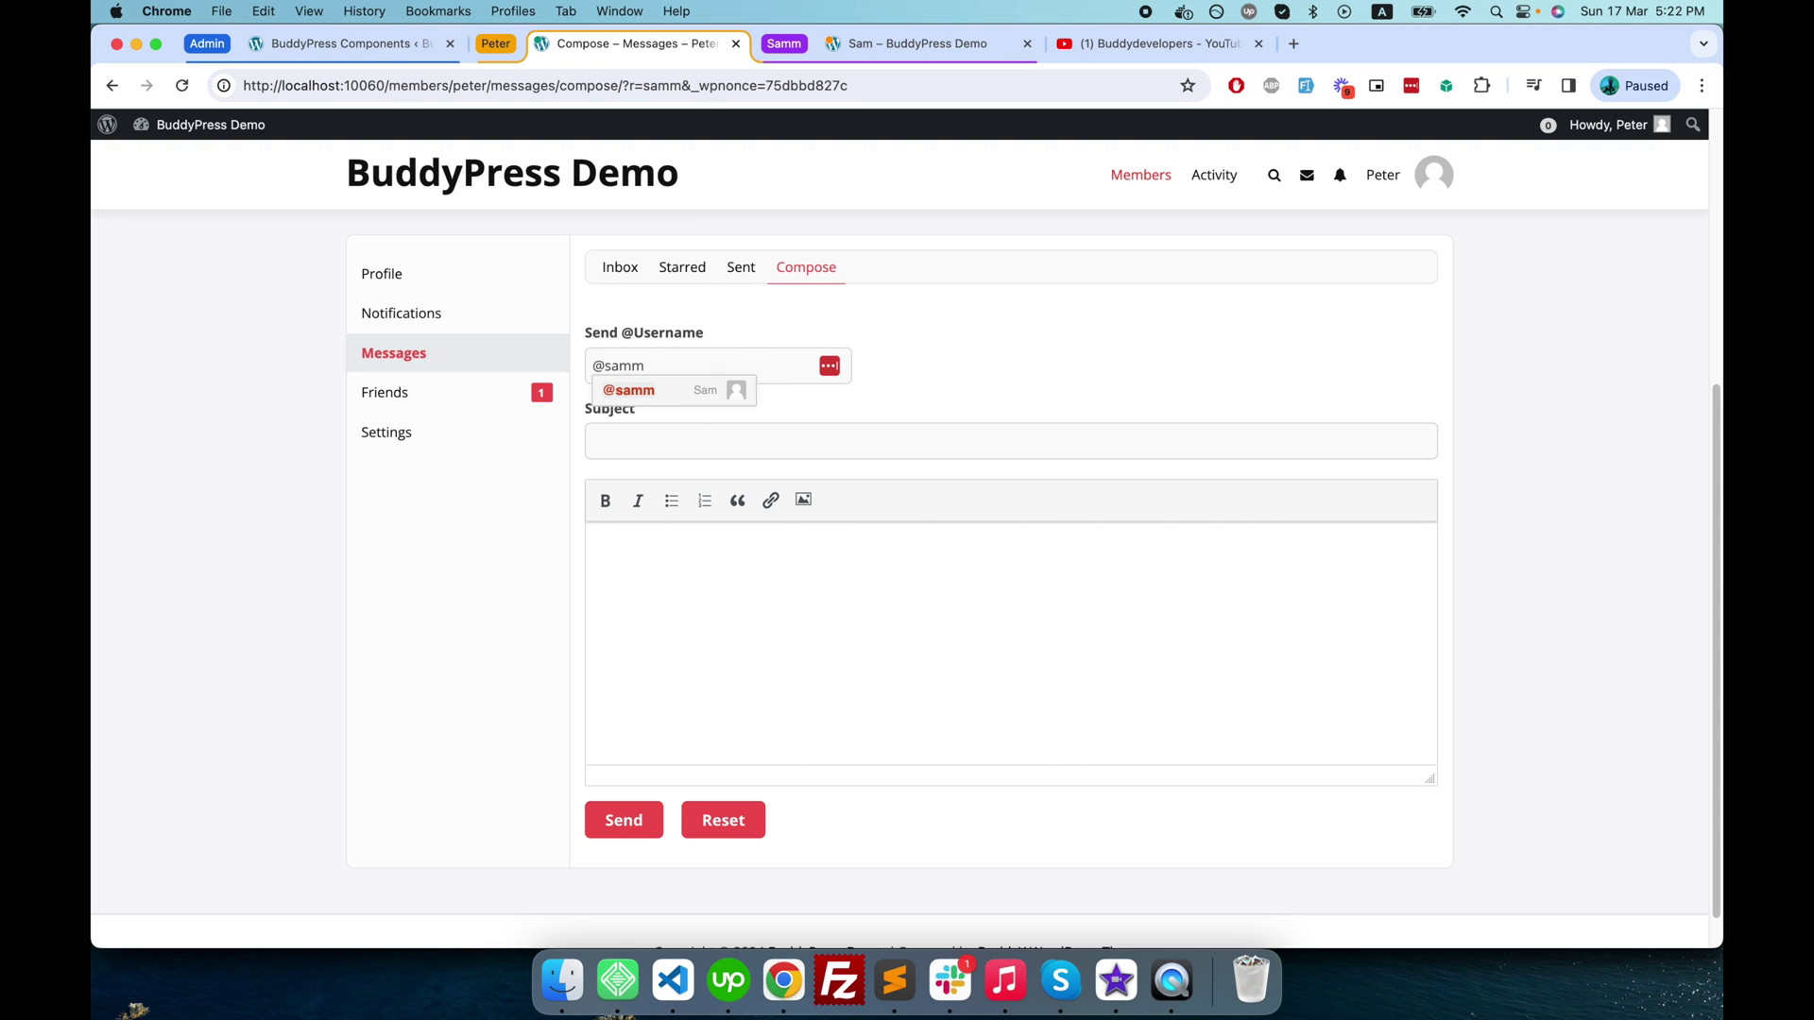
text(@admin )
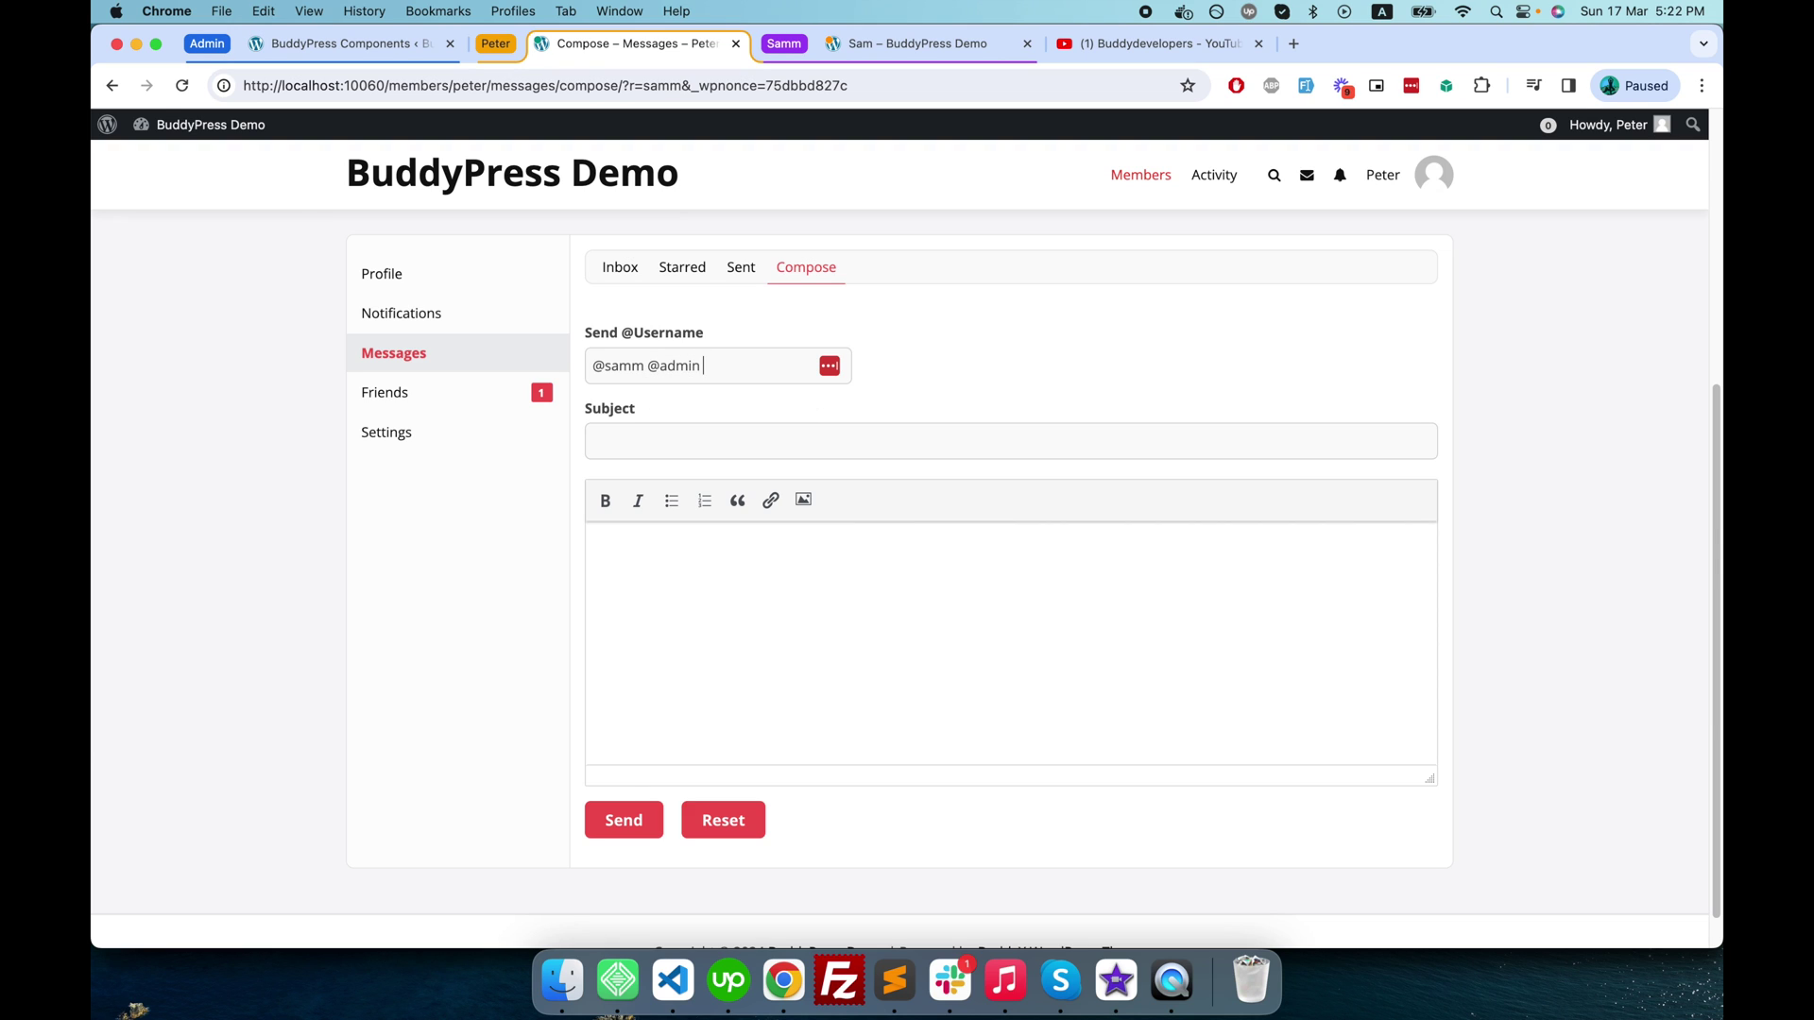
text(@)
text(pet)
text(er)
drag(649, 366, 793, 367)
key(BackSpace)
click(868, 46)
click(629, 45)
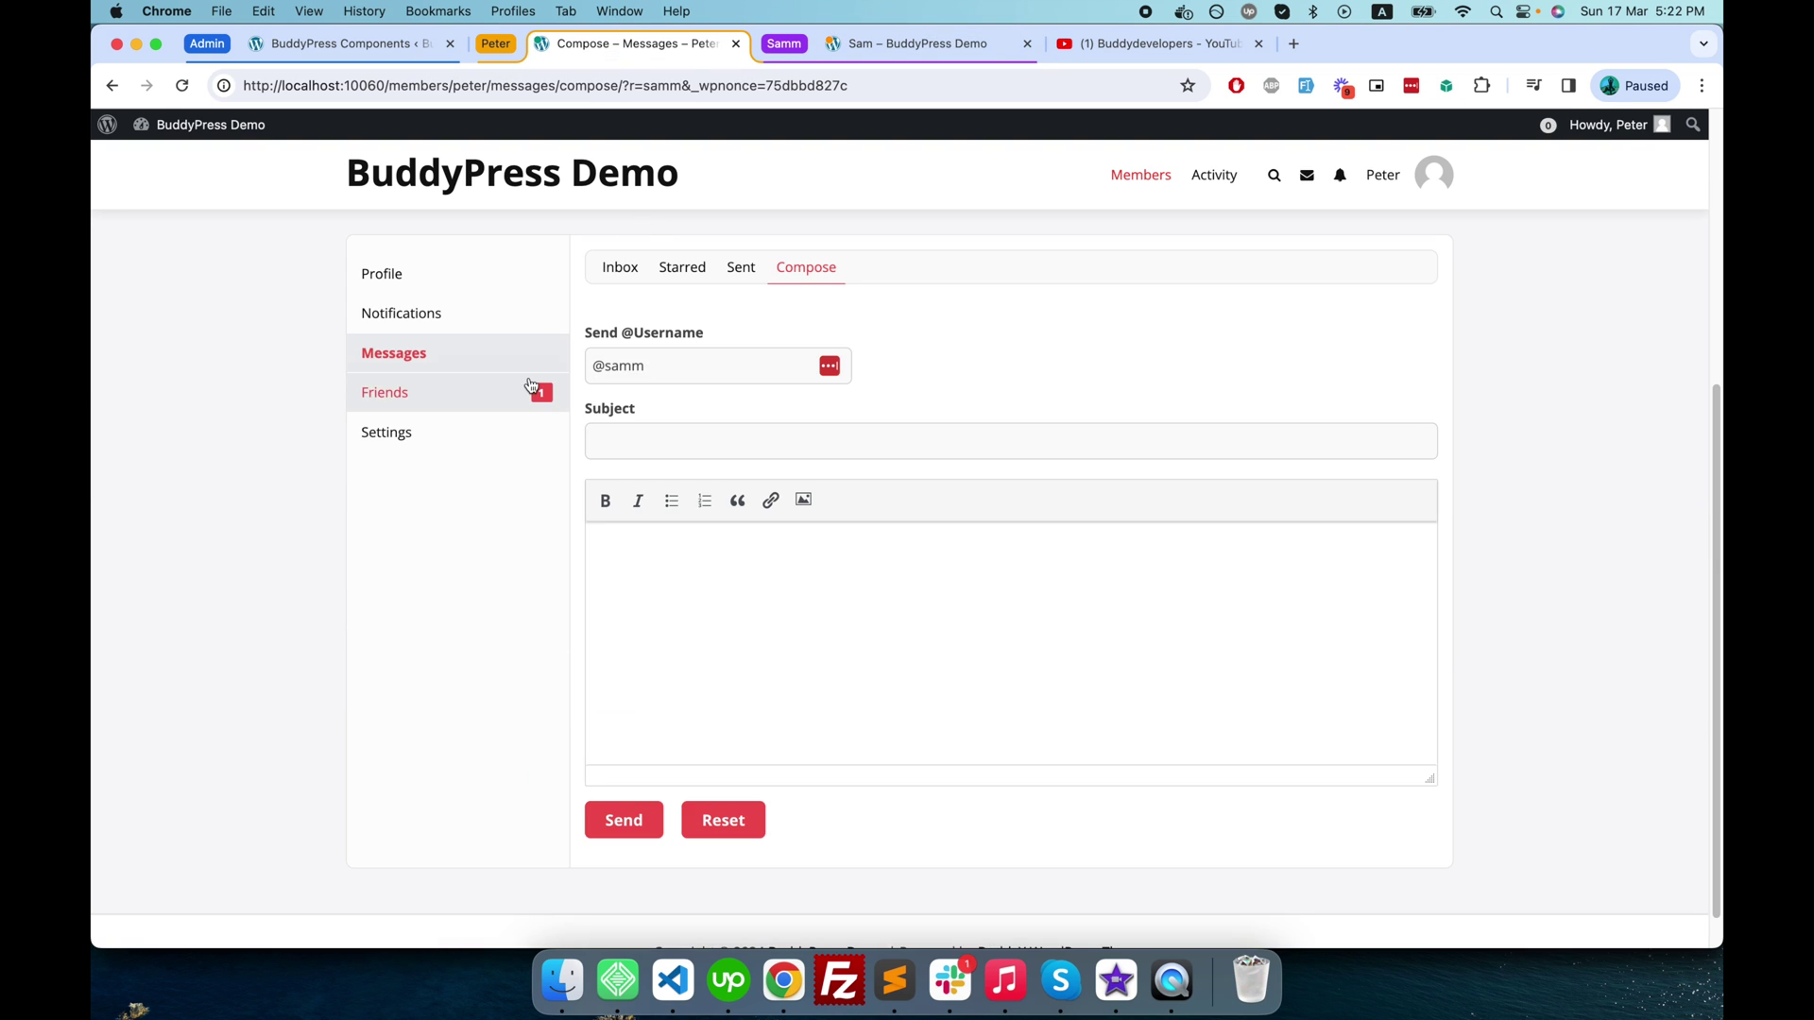
triple_click(613, 366)
key(BackSpace)
text(@)
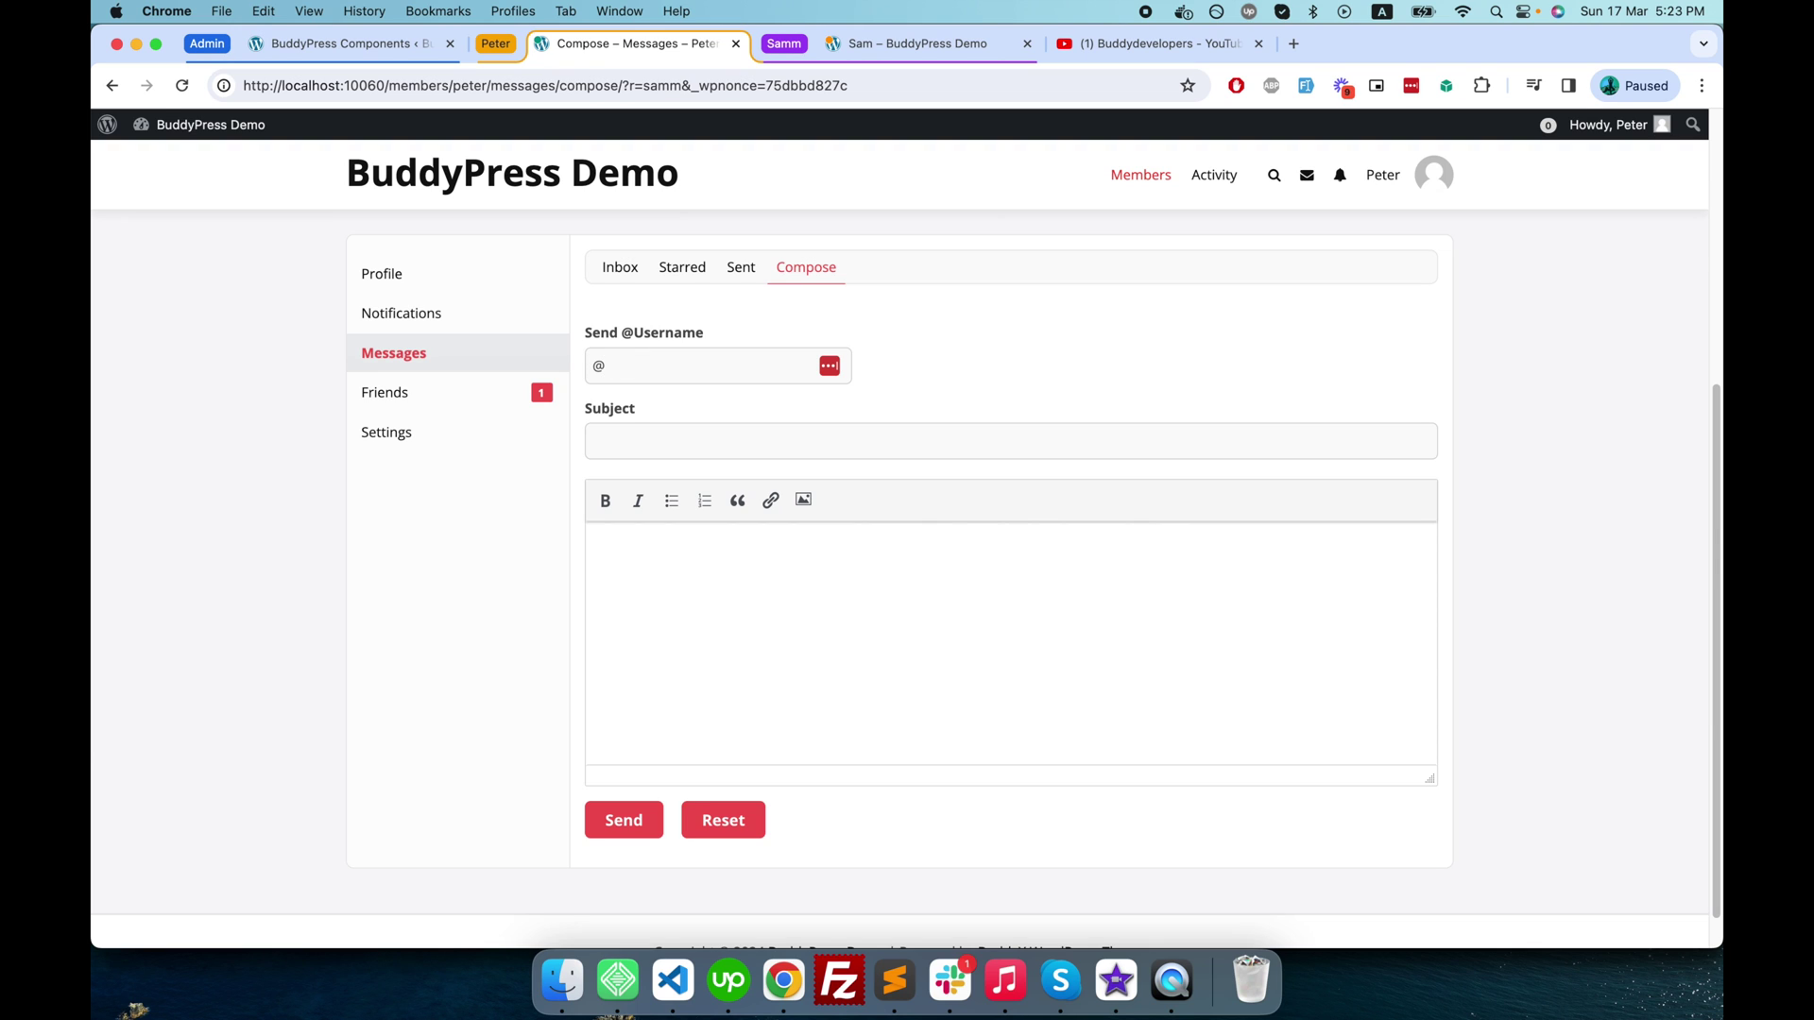
text(s)
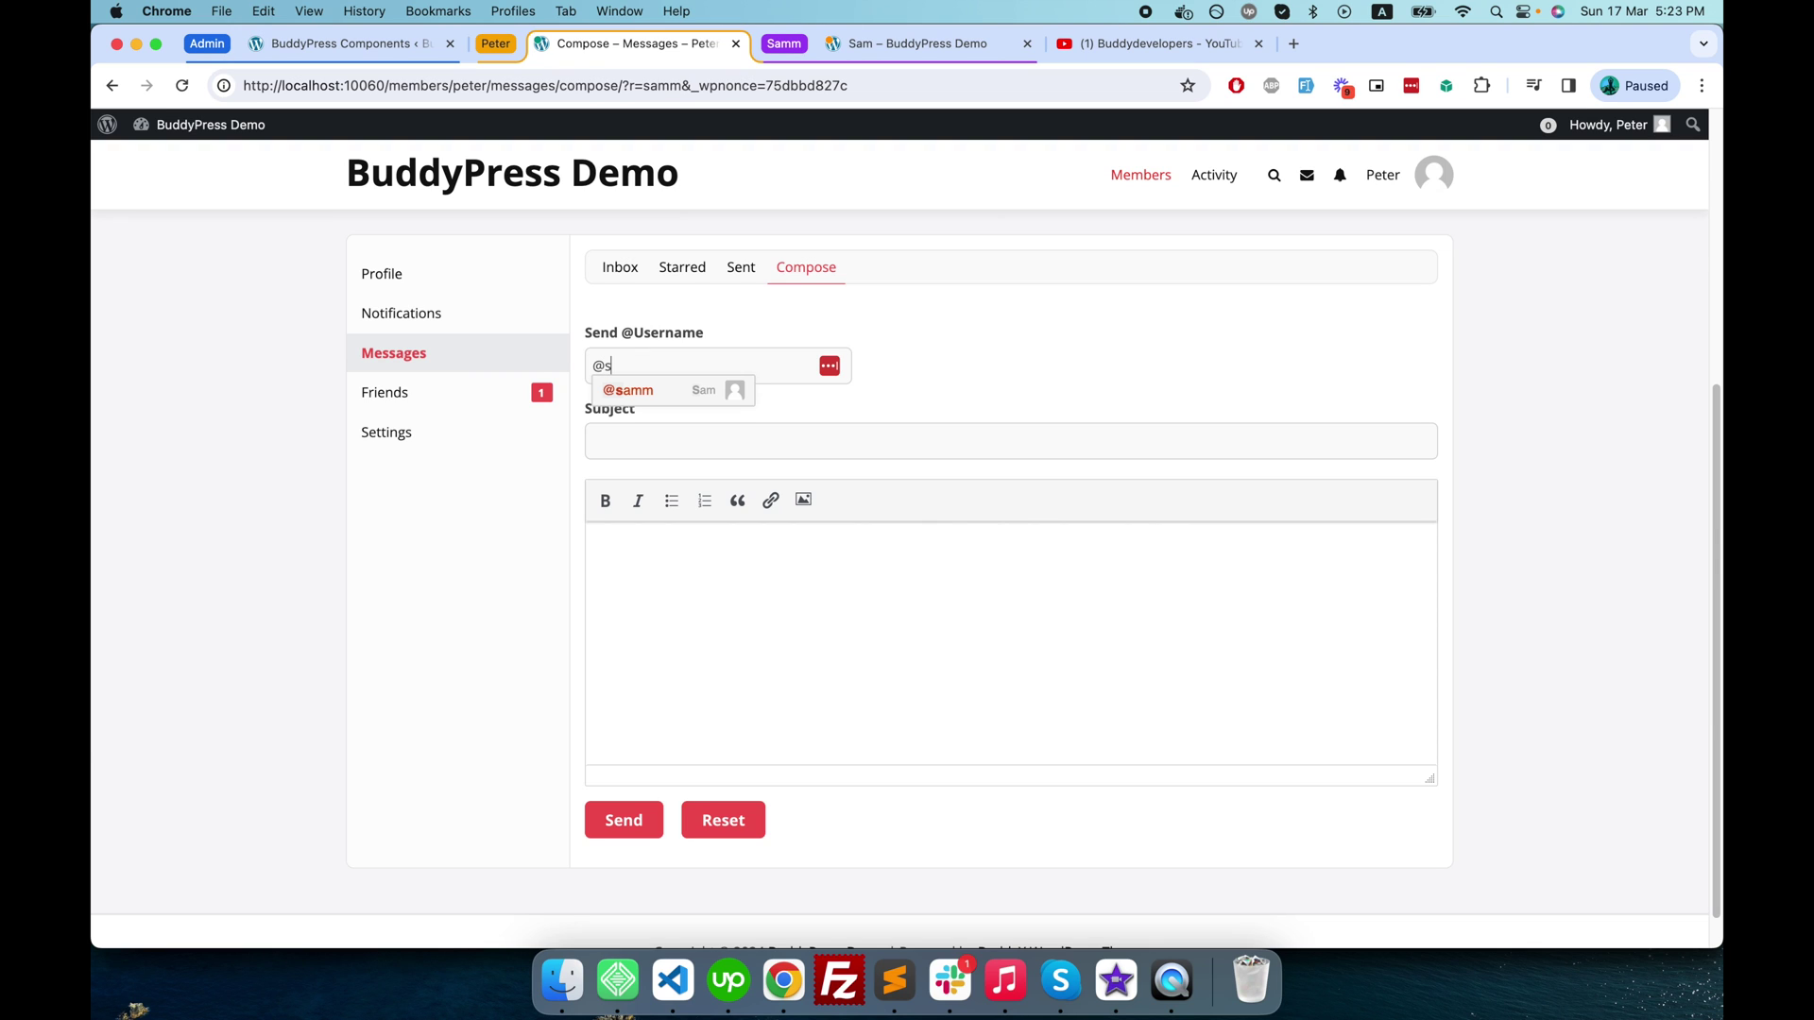
key(Return)
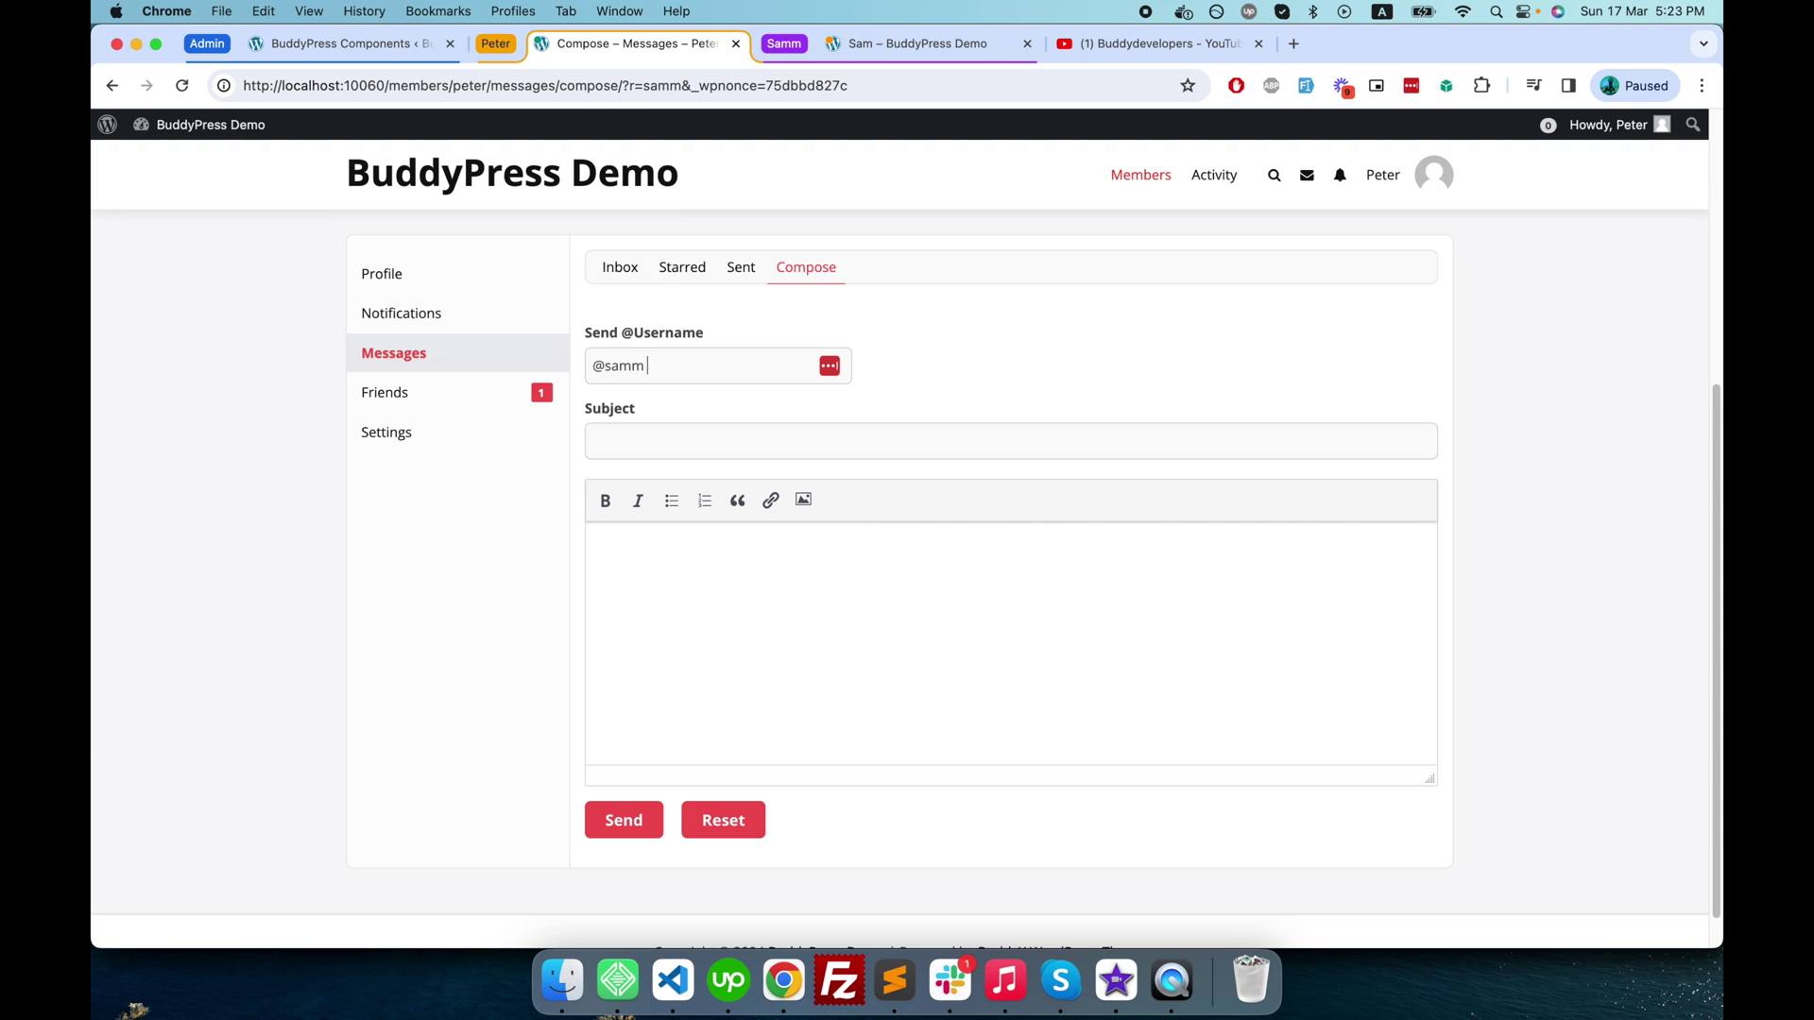
Step: Enter subject 'Greeting' and body 'Hi Samm, How are you?', then send it
click(638, 448)
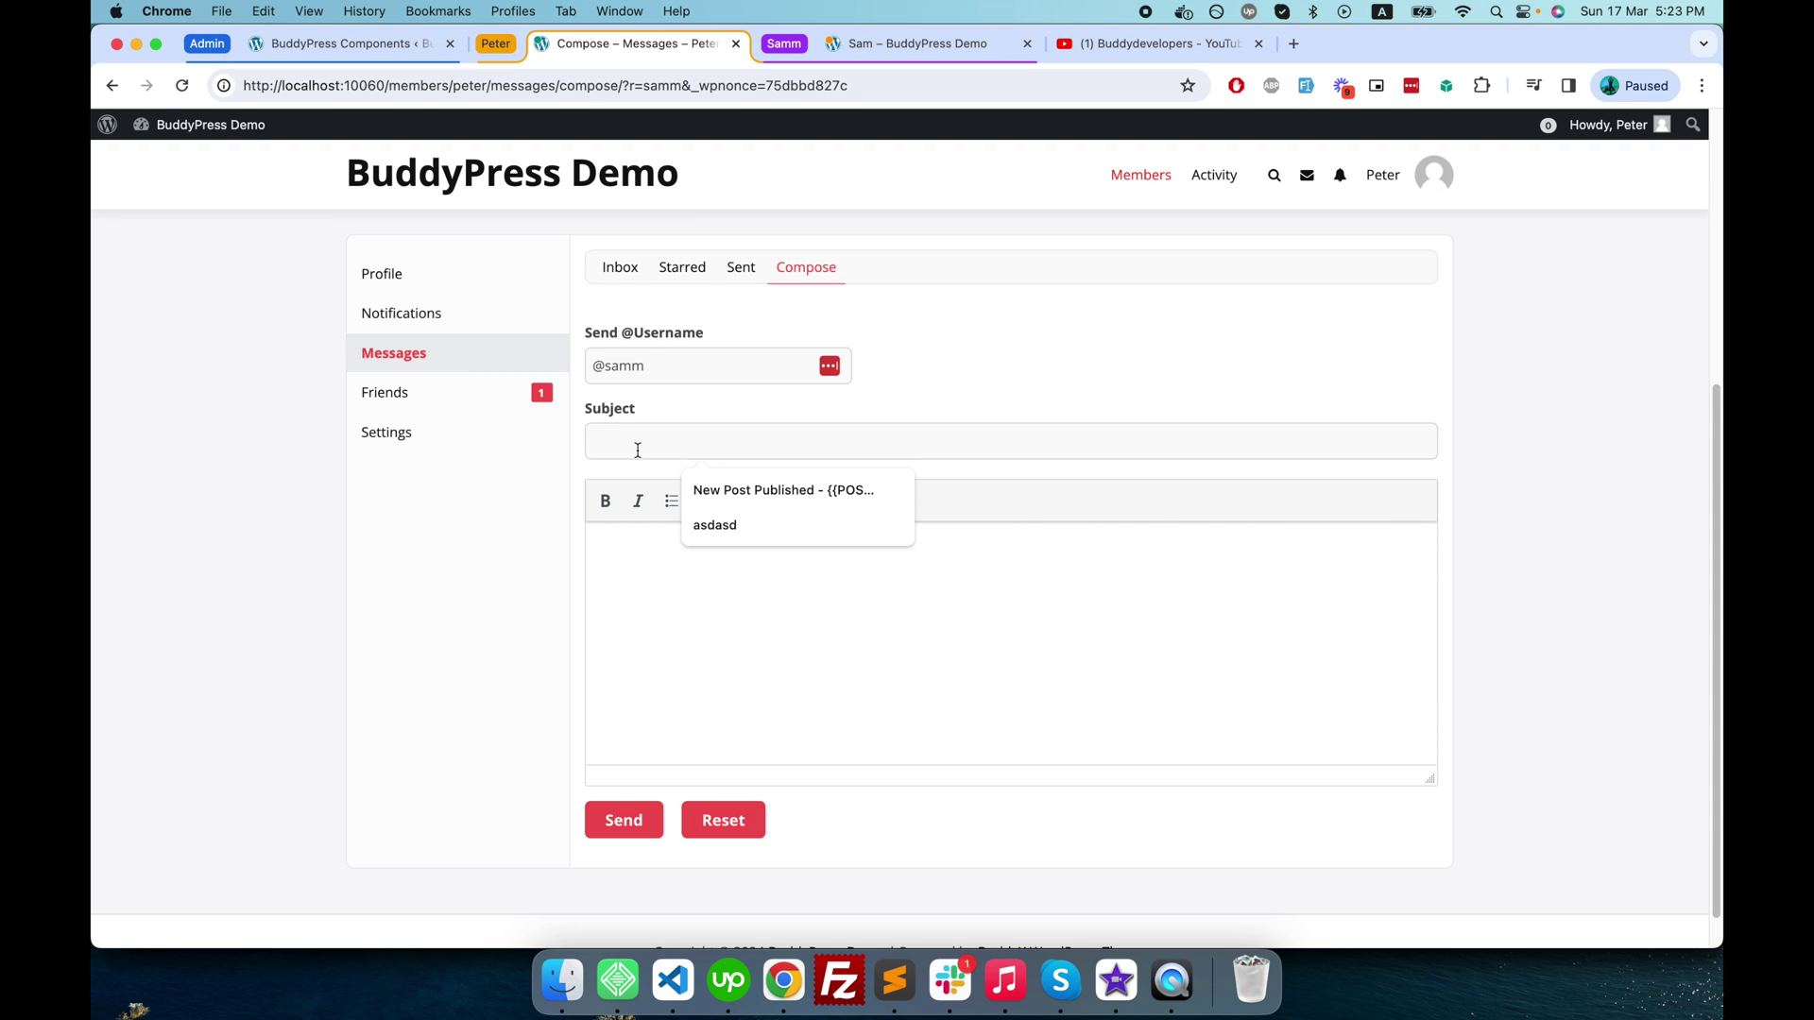
text(Greeting)
click(601, 546)
text(Hi Samm, H)
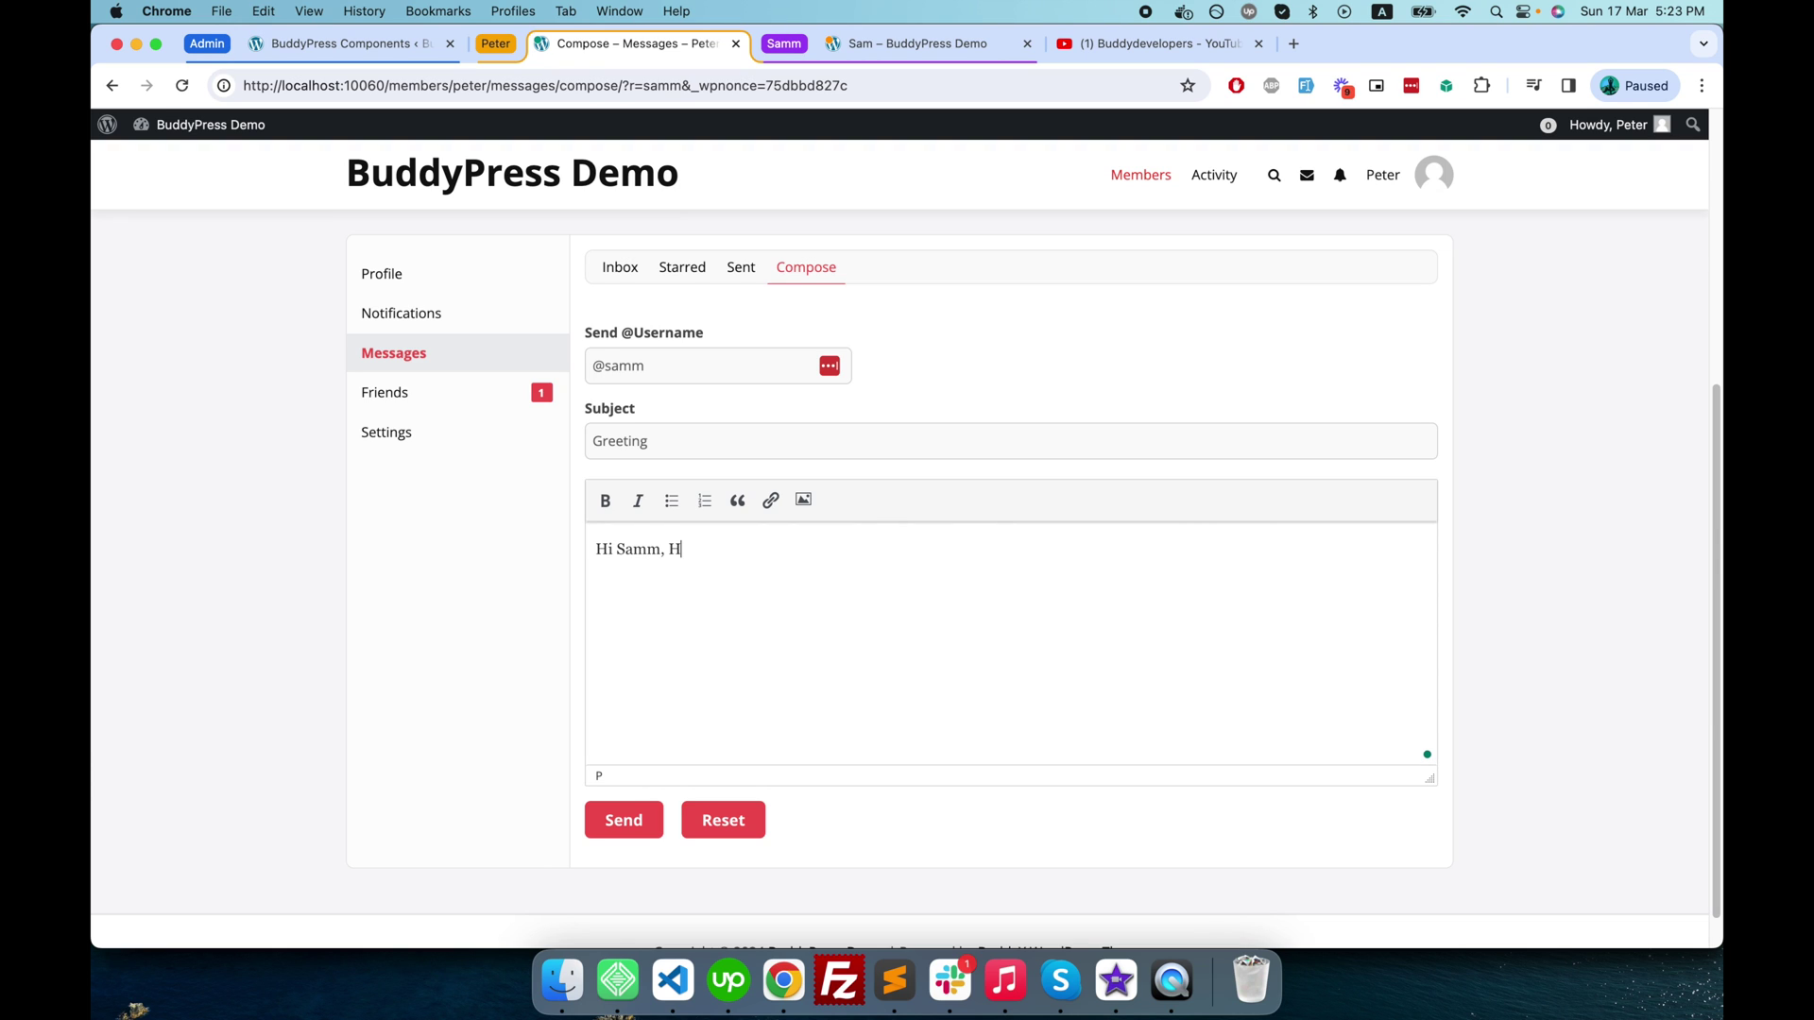
text(ow are you?)
click(622, 819)
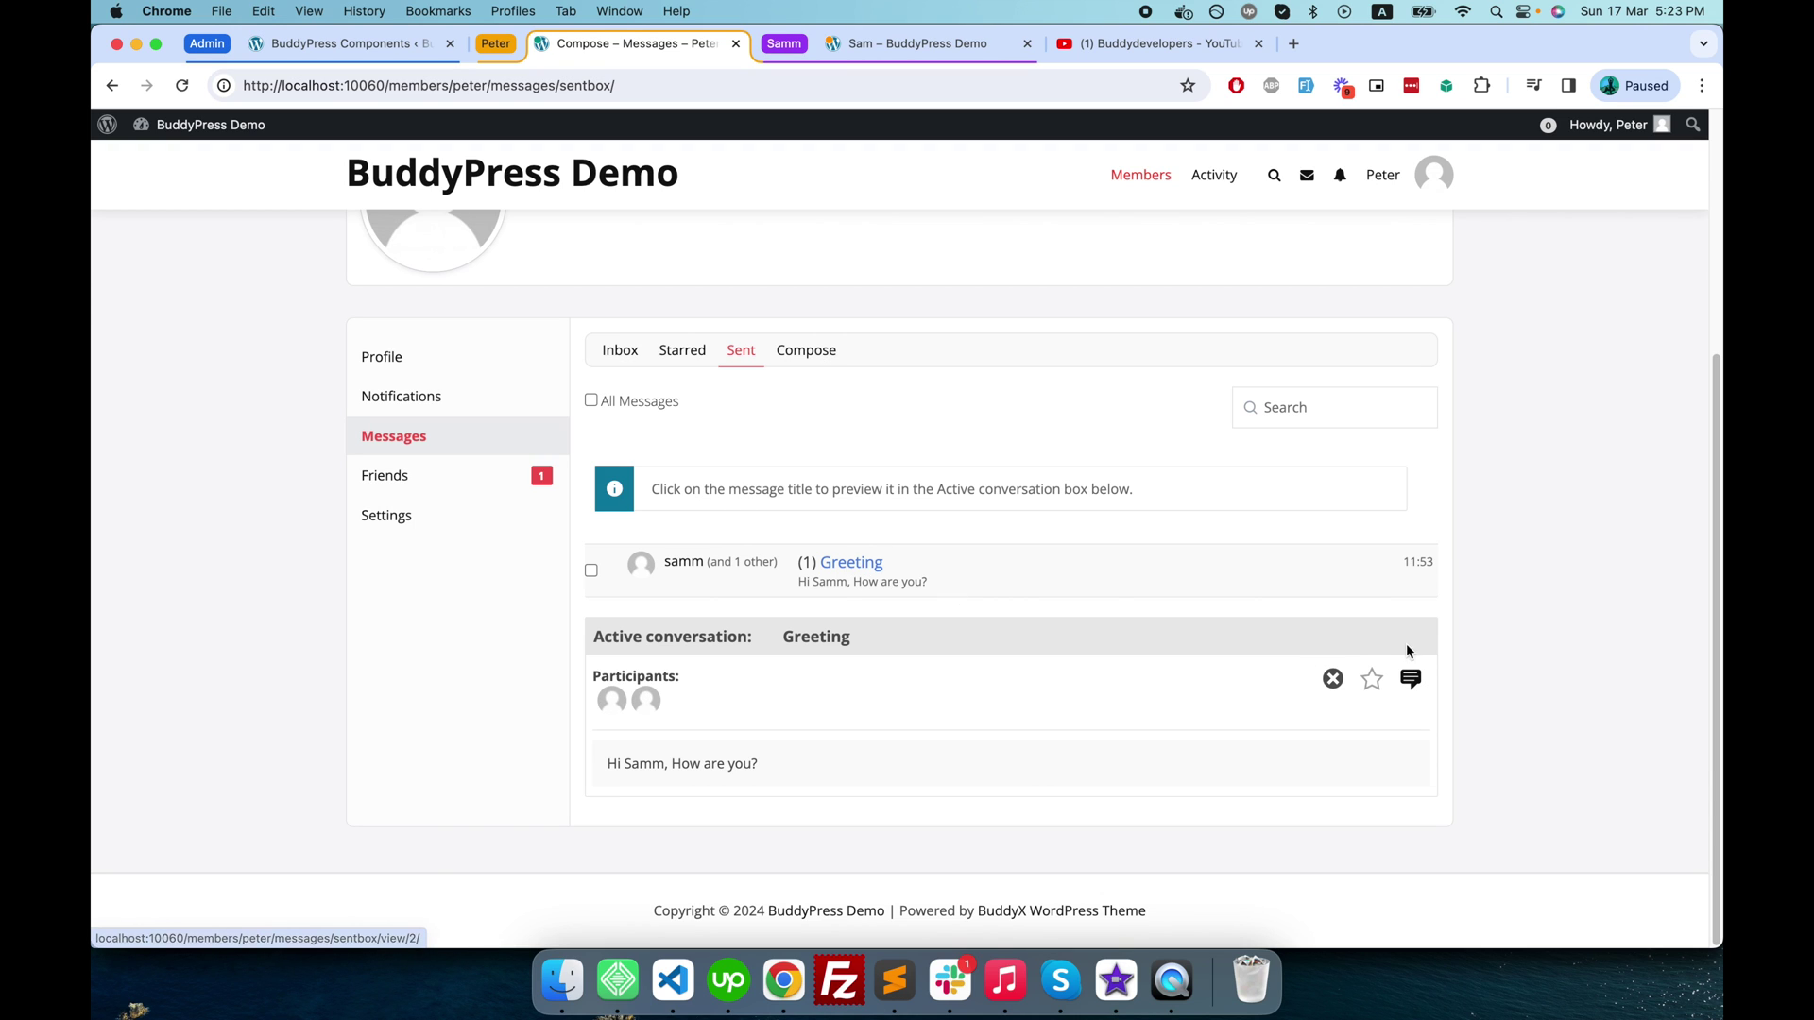
Step: Open Peter's sent Greeting conversation, select its text, then go to Sam's session
click(1410, 676)
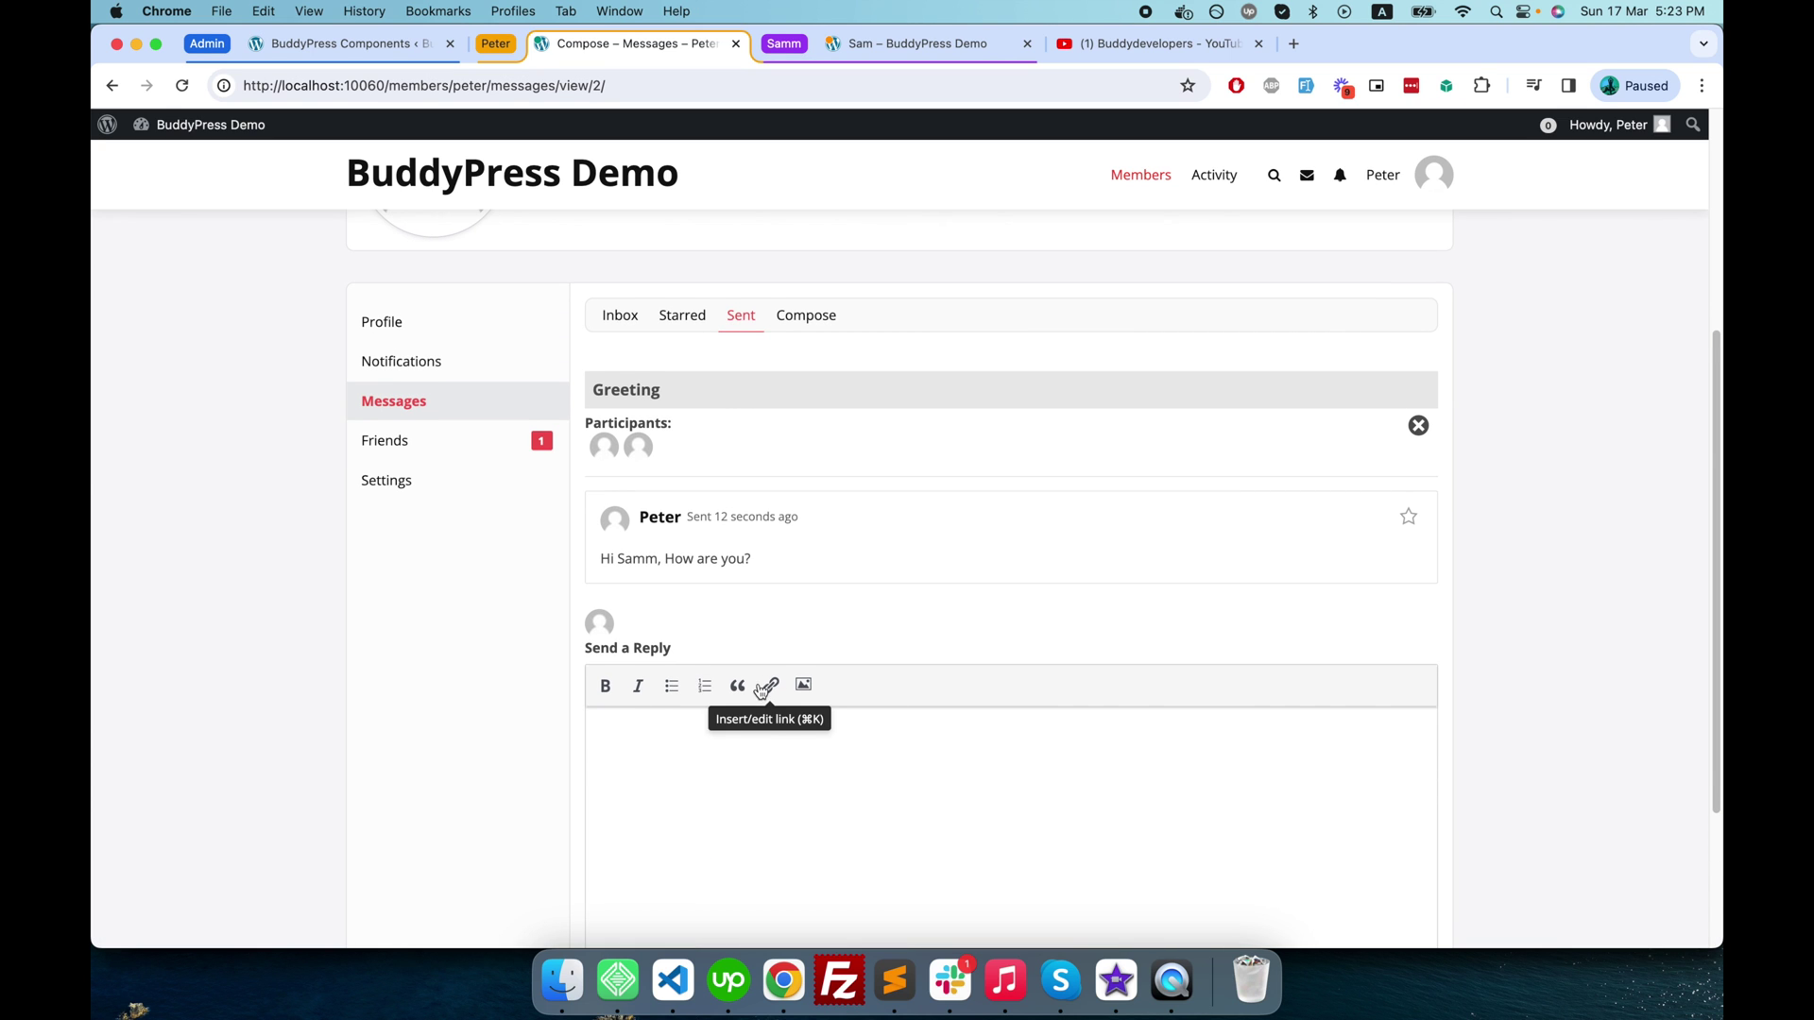
scroll(765, 688, down, 2)
scroll(758, 688, up, 4)
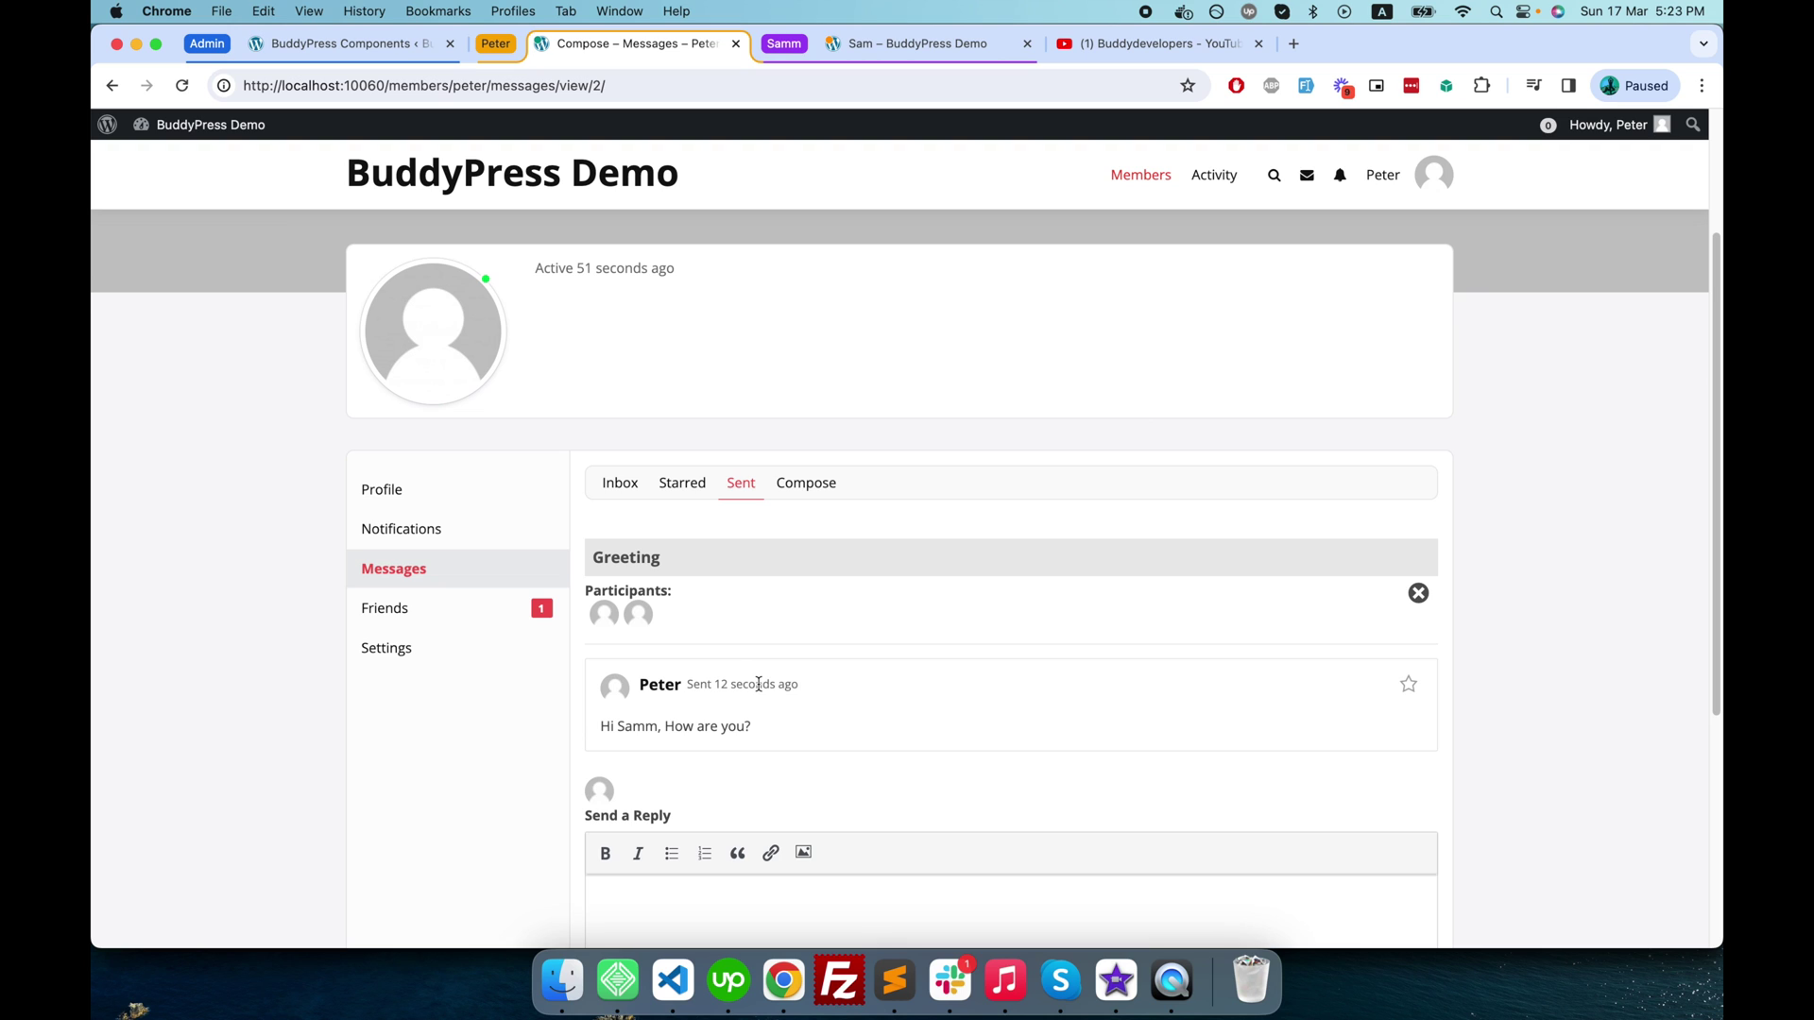
triple_click(685, 730)
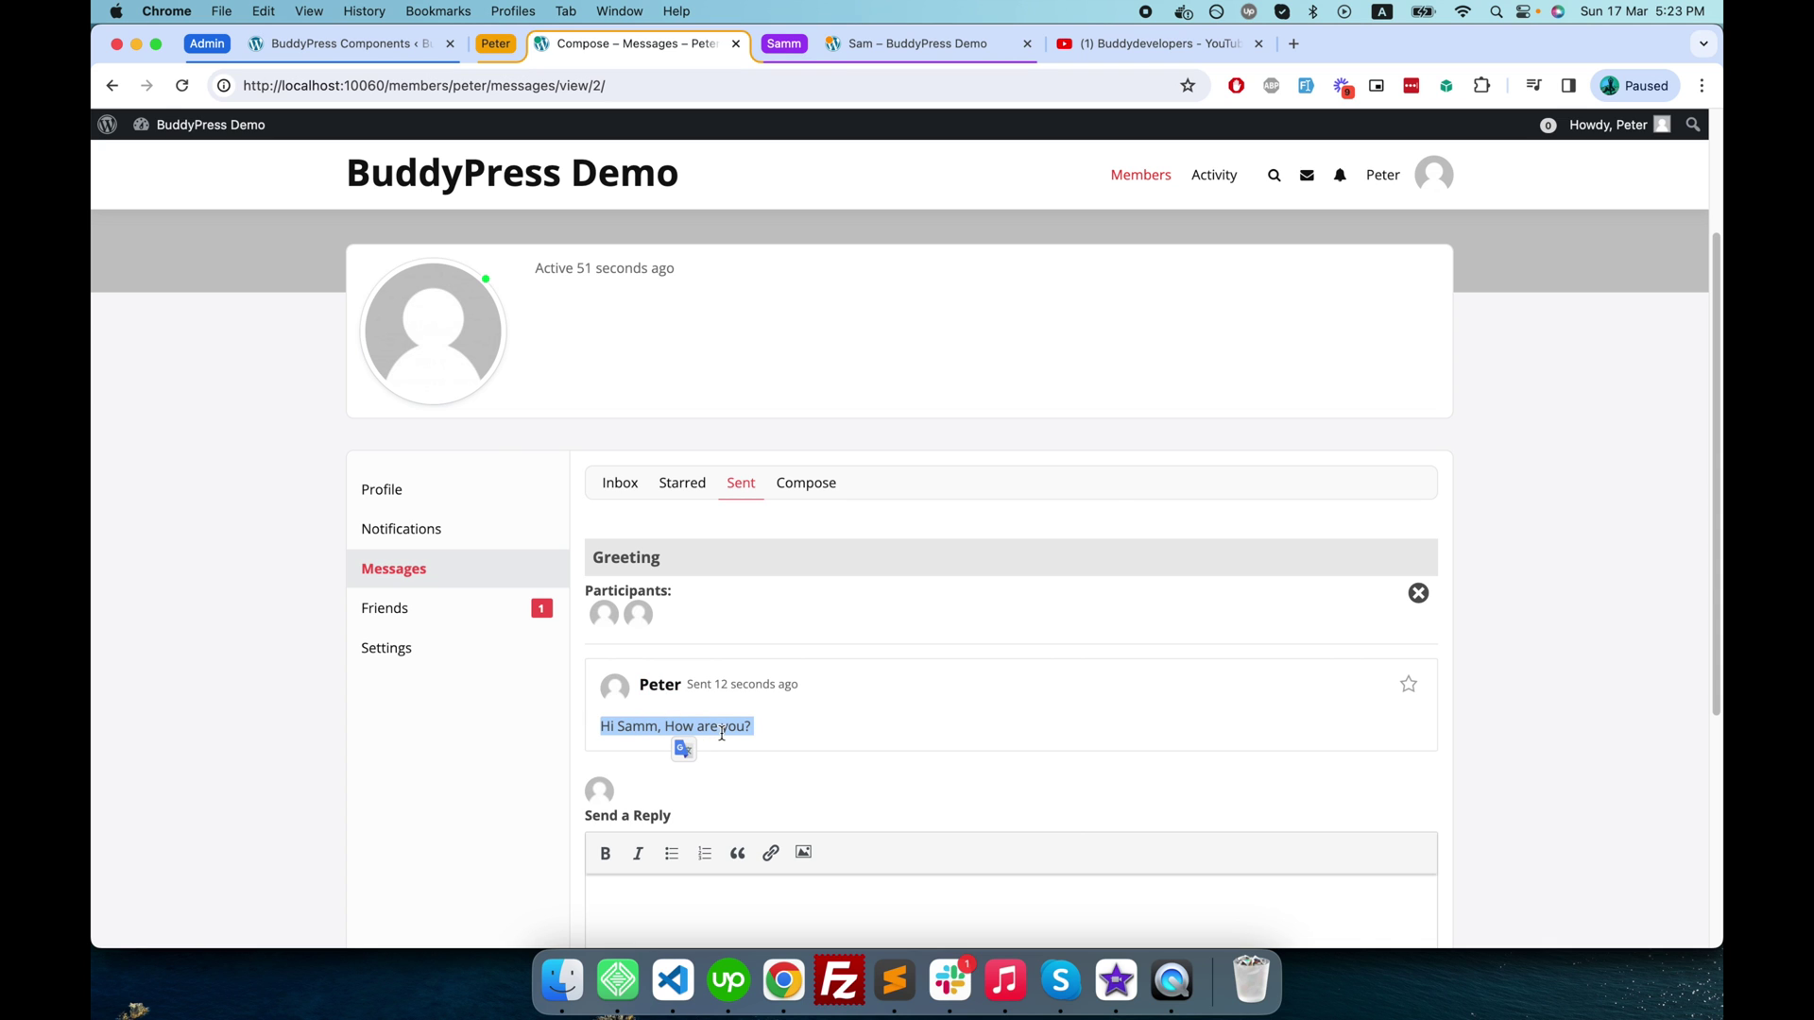
click(913, 43)
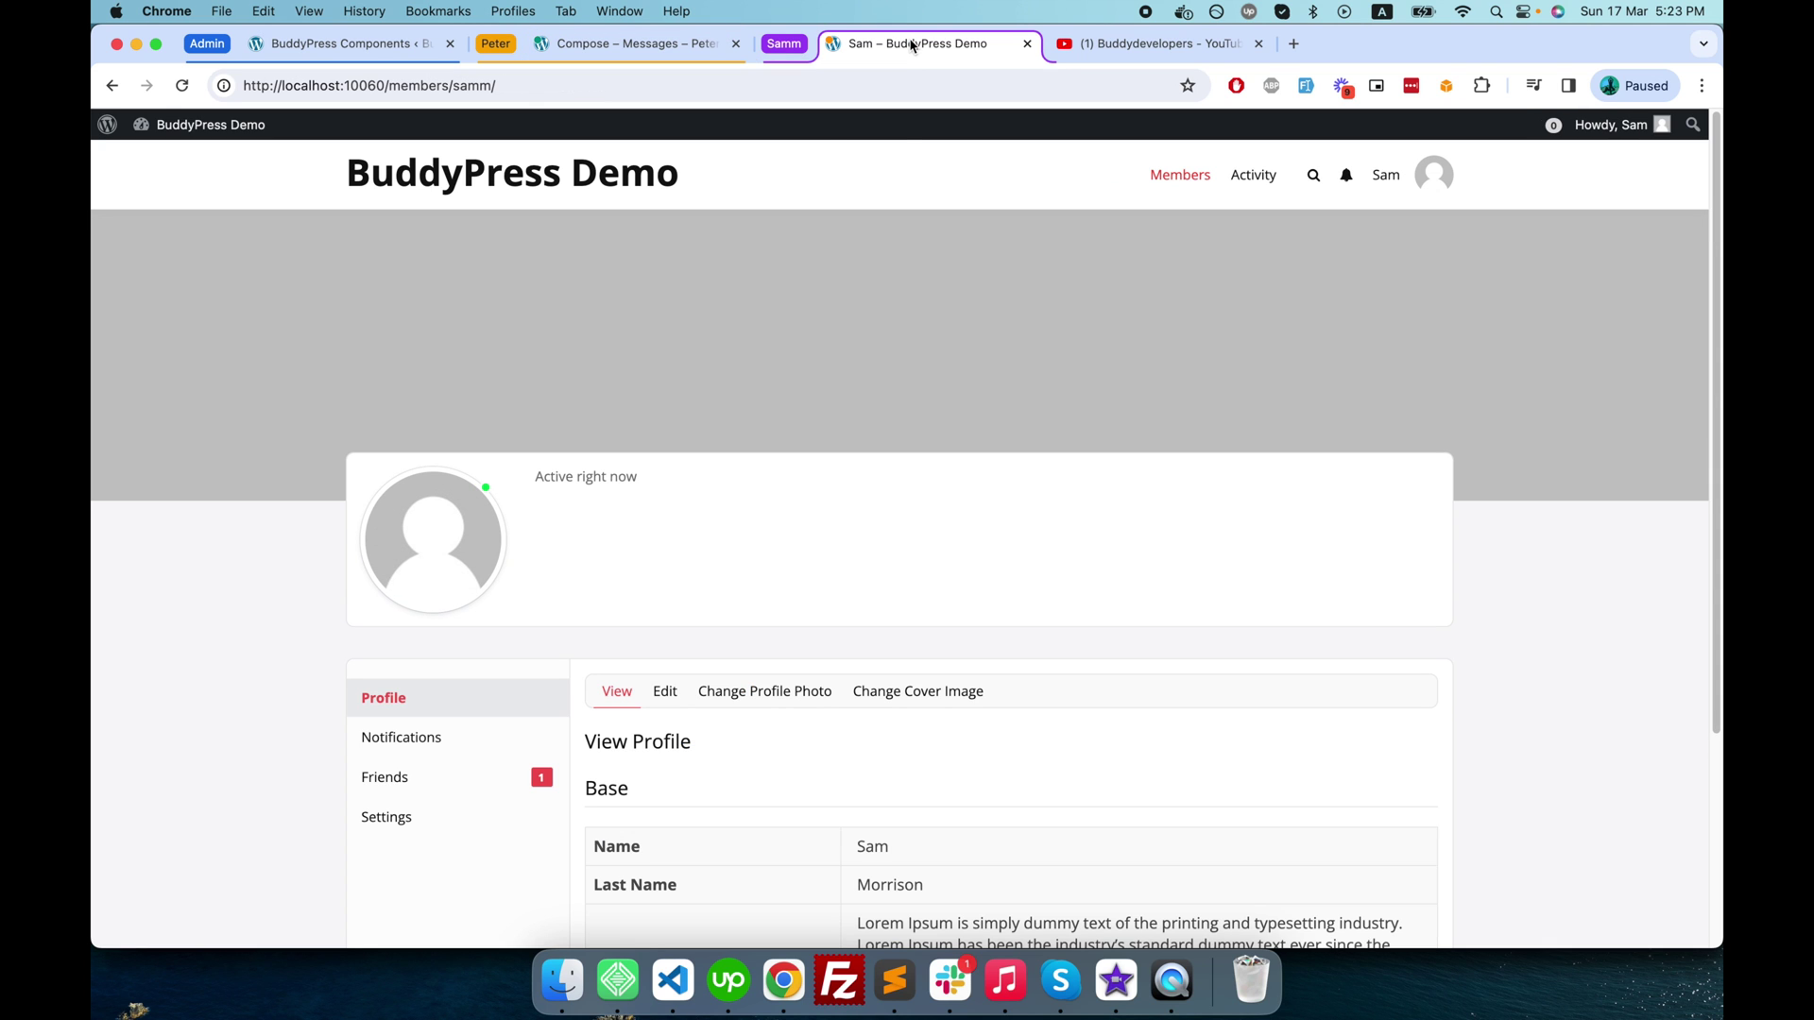
key(cmd+r)
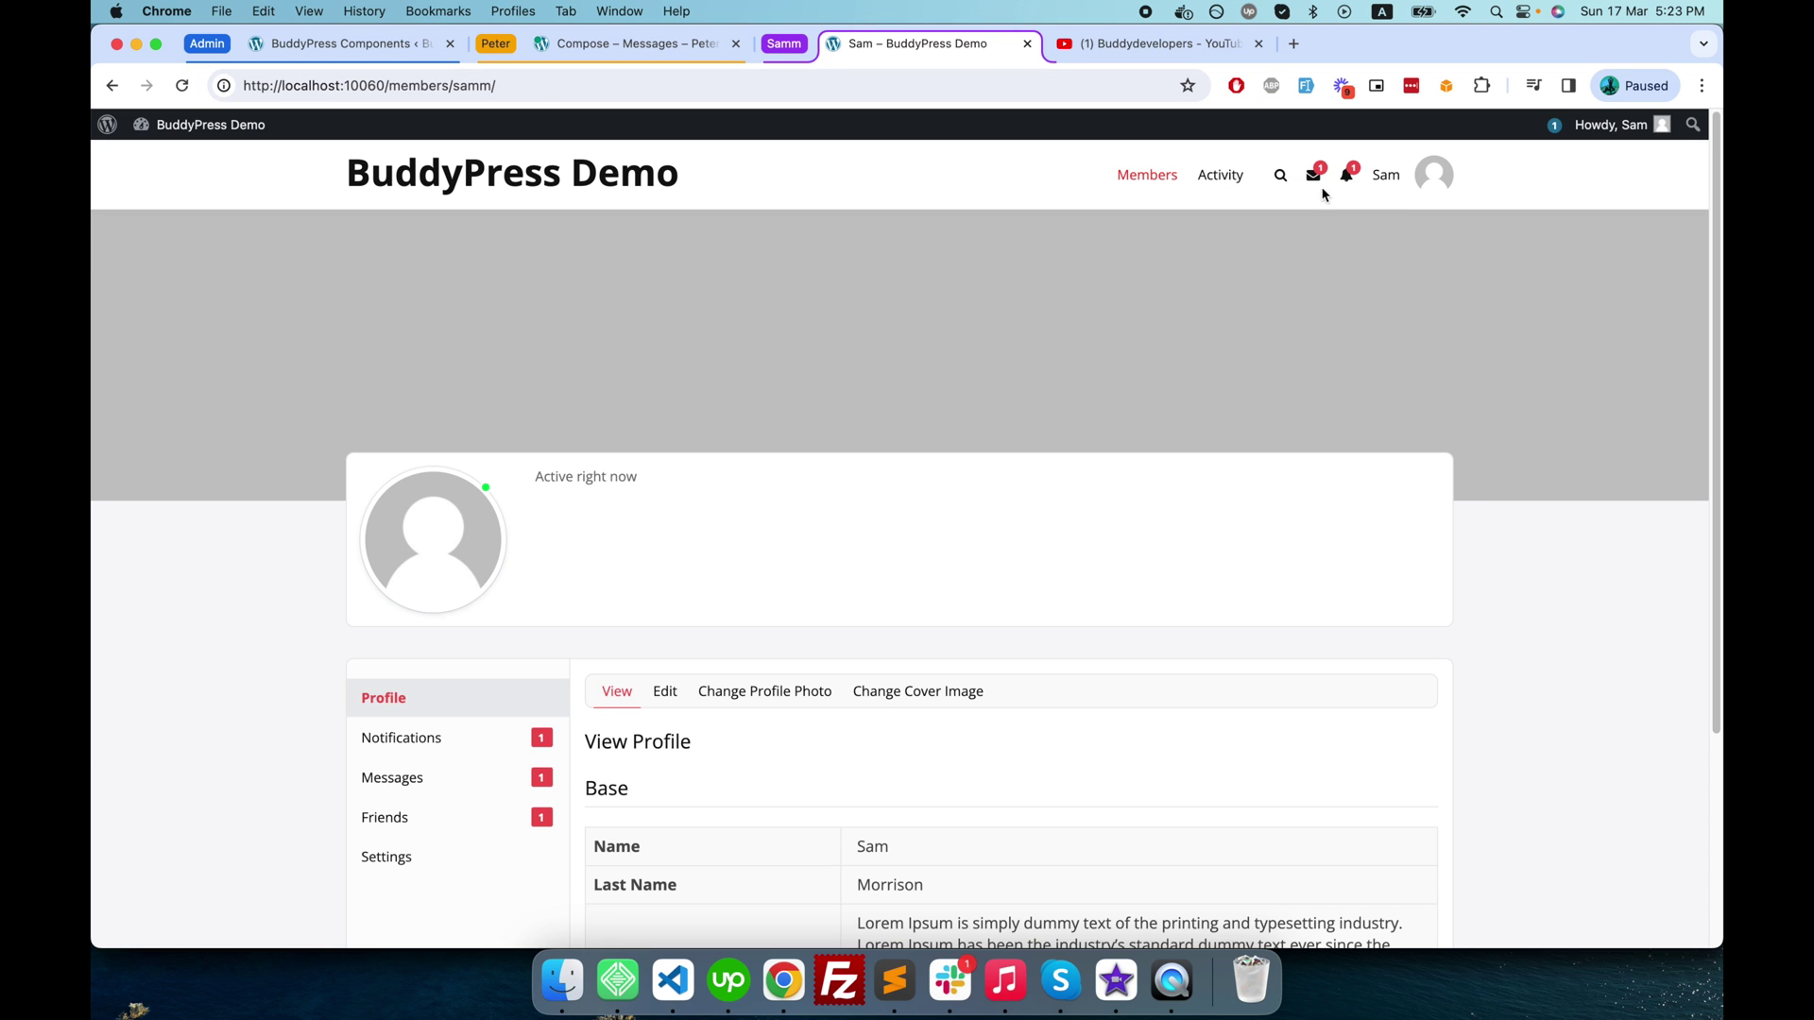
click(1315, 178)
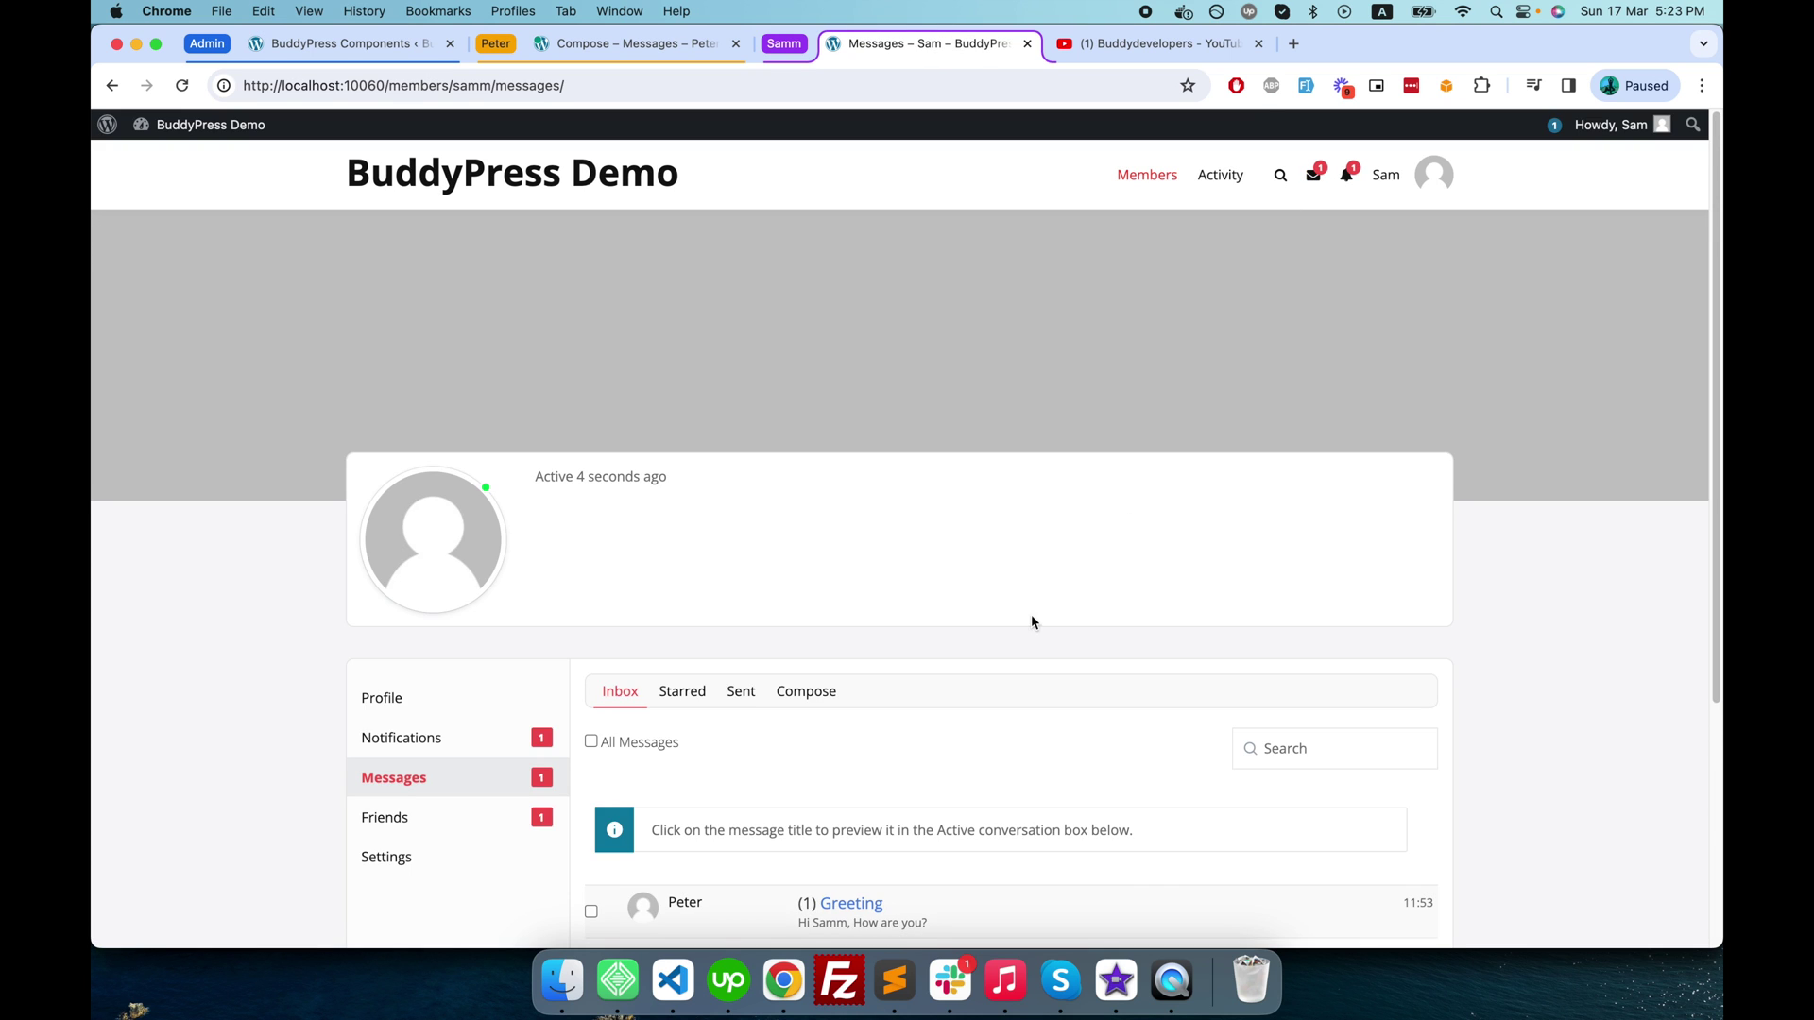
scroll(1034, 621, down, 2)
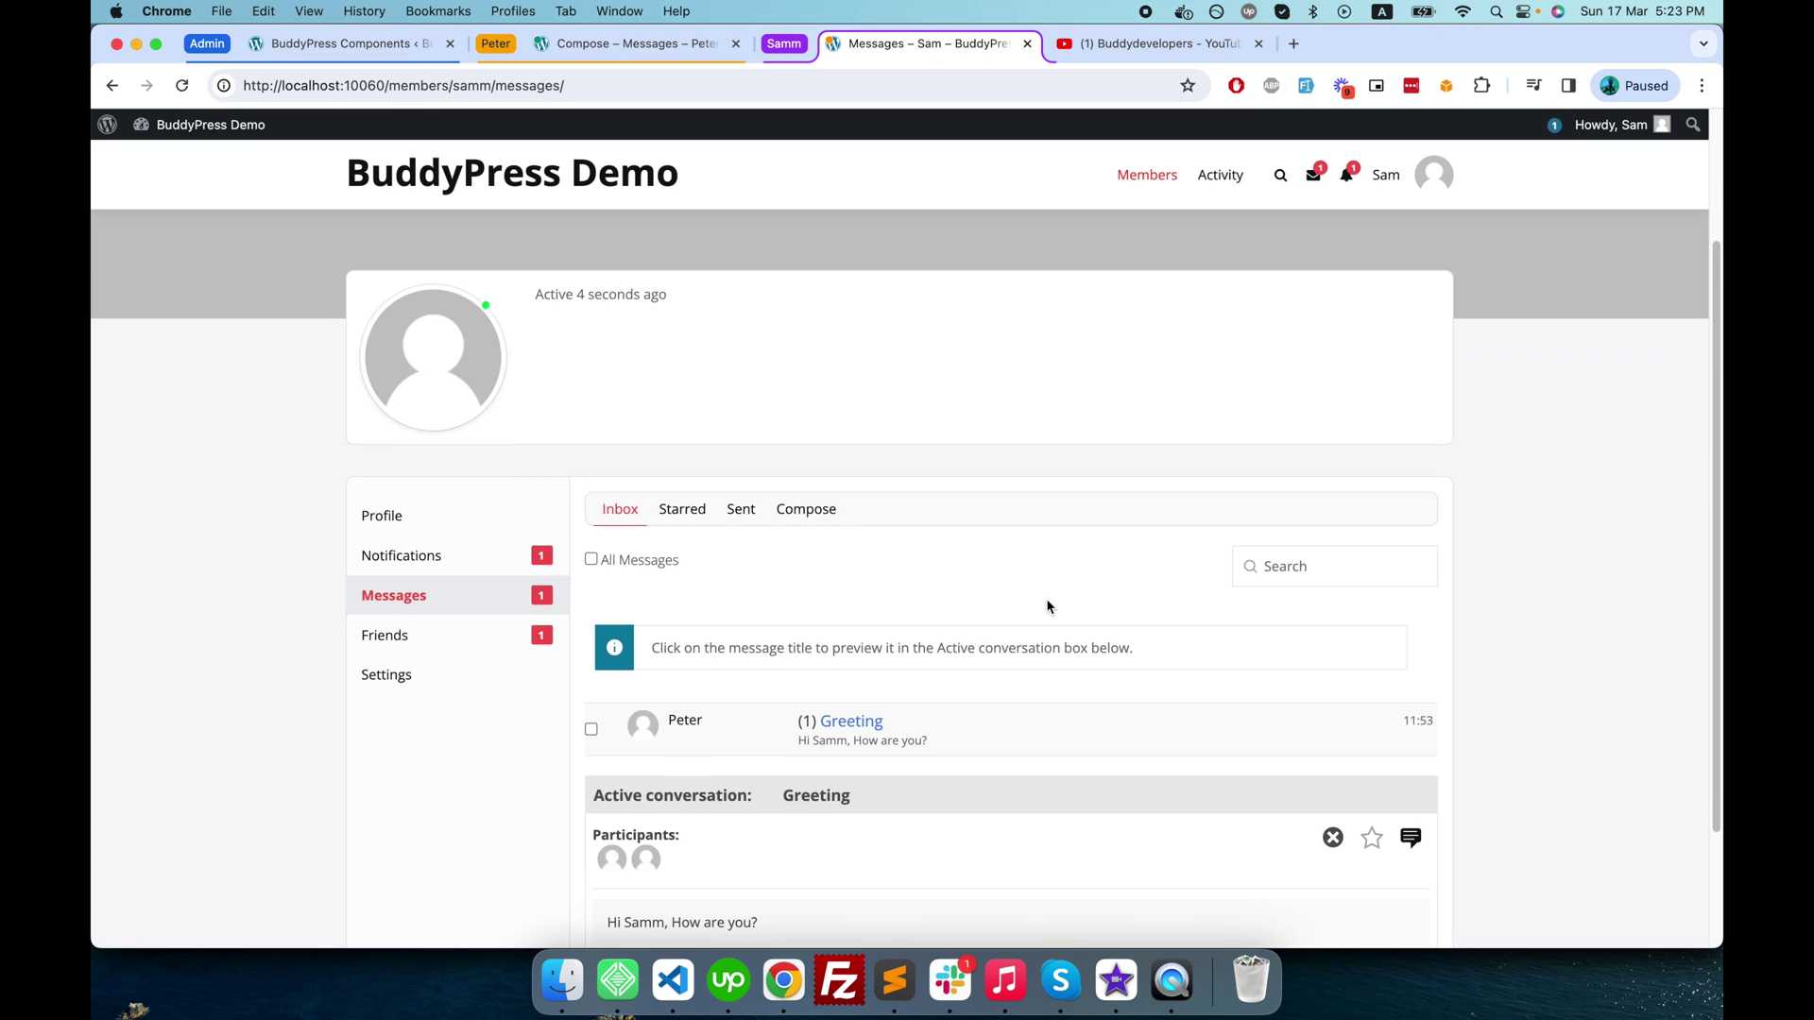
click(840, 722)
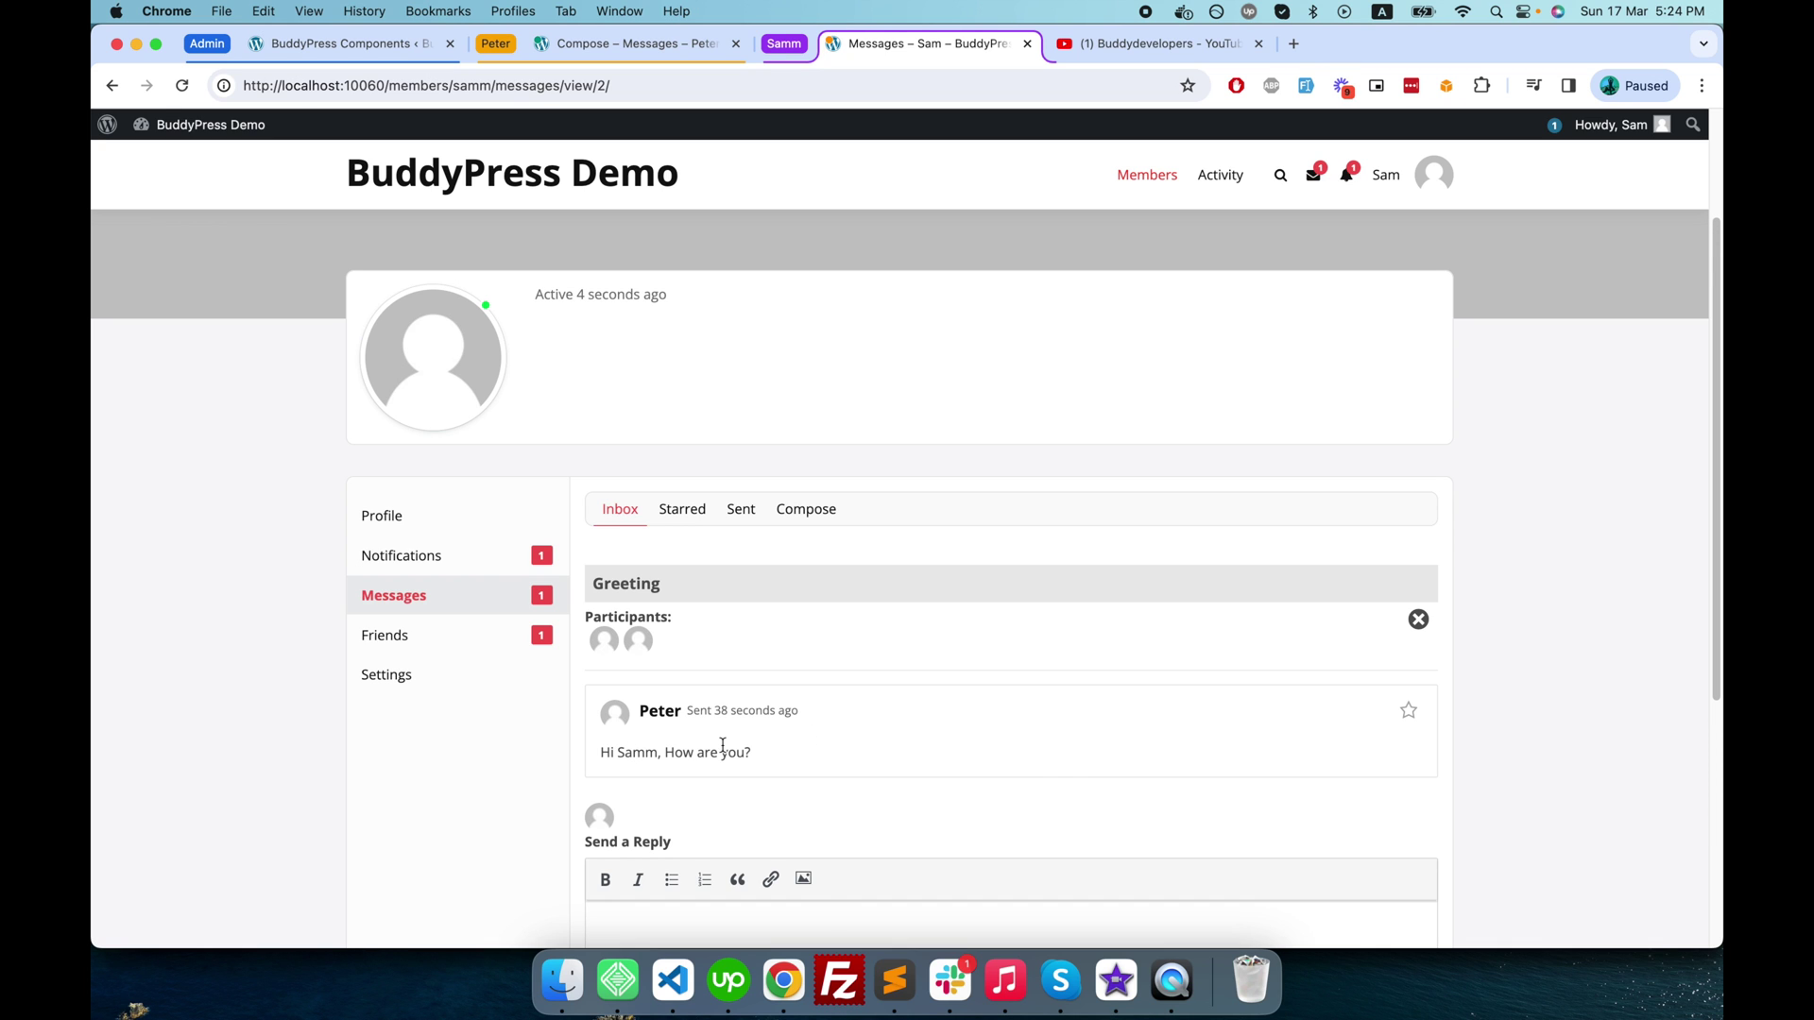
Step: Reply 'Hey, I am good. how about you?' split over two lines and send it
scroll(808, 840, down, 2)
click(819, 815)
text(Hey I am good.)
scroll(812, 857, down, 3)
click(624, 507)
text(,)
click(782, 514)
text(how about you?)
click(707, 509)
key(Return)
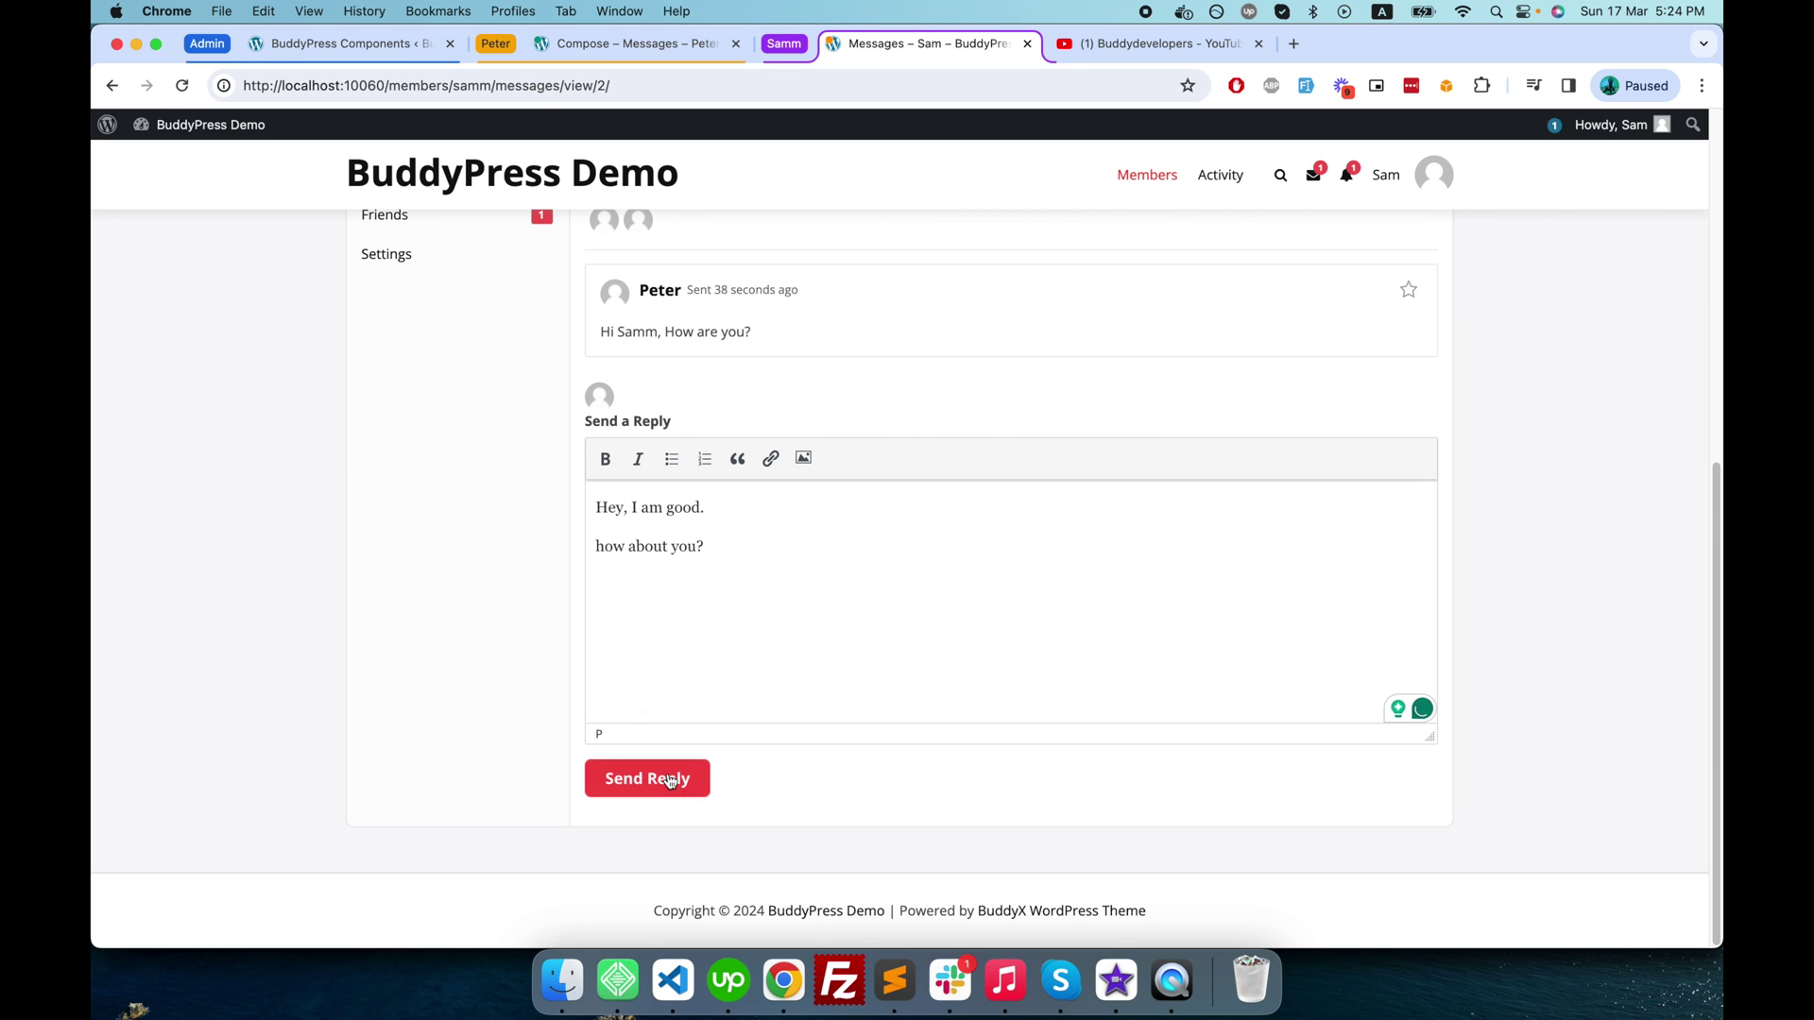
click(661, 778)
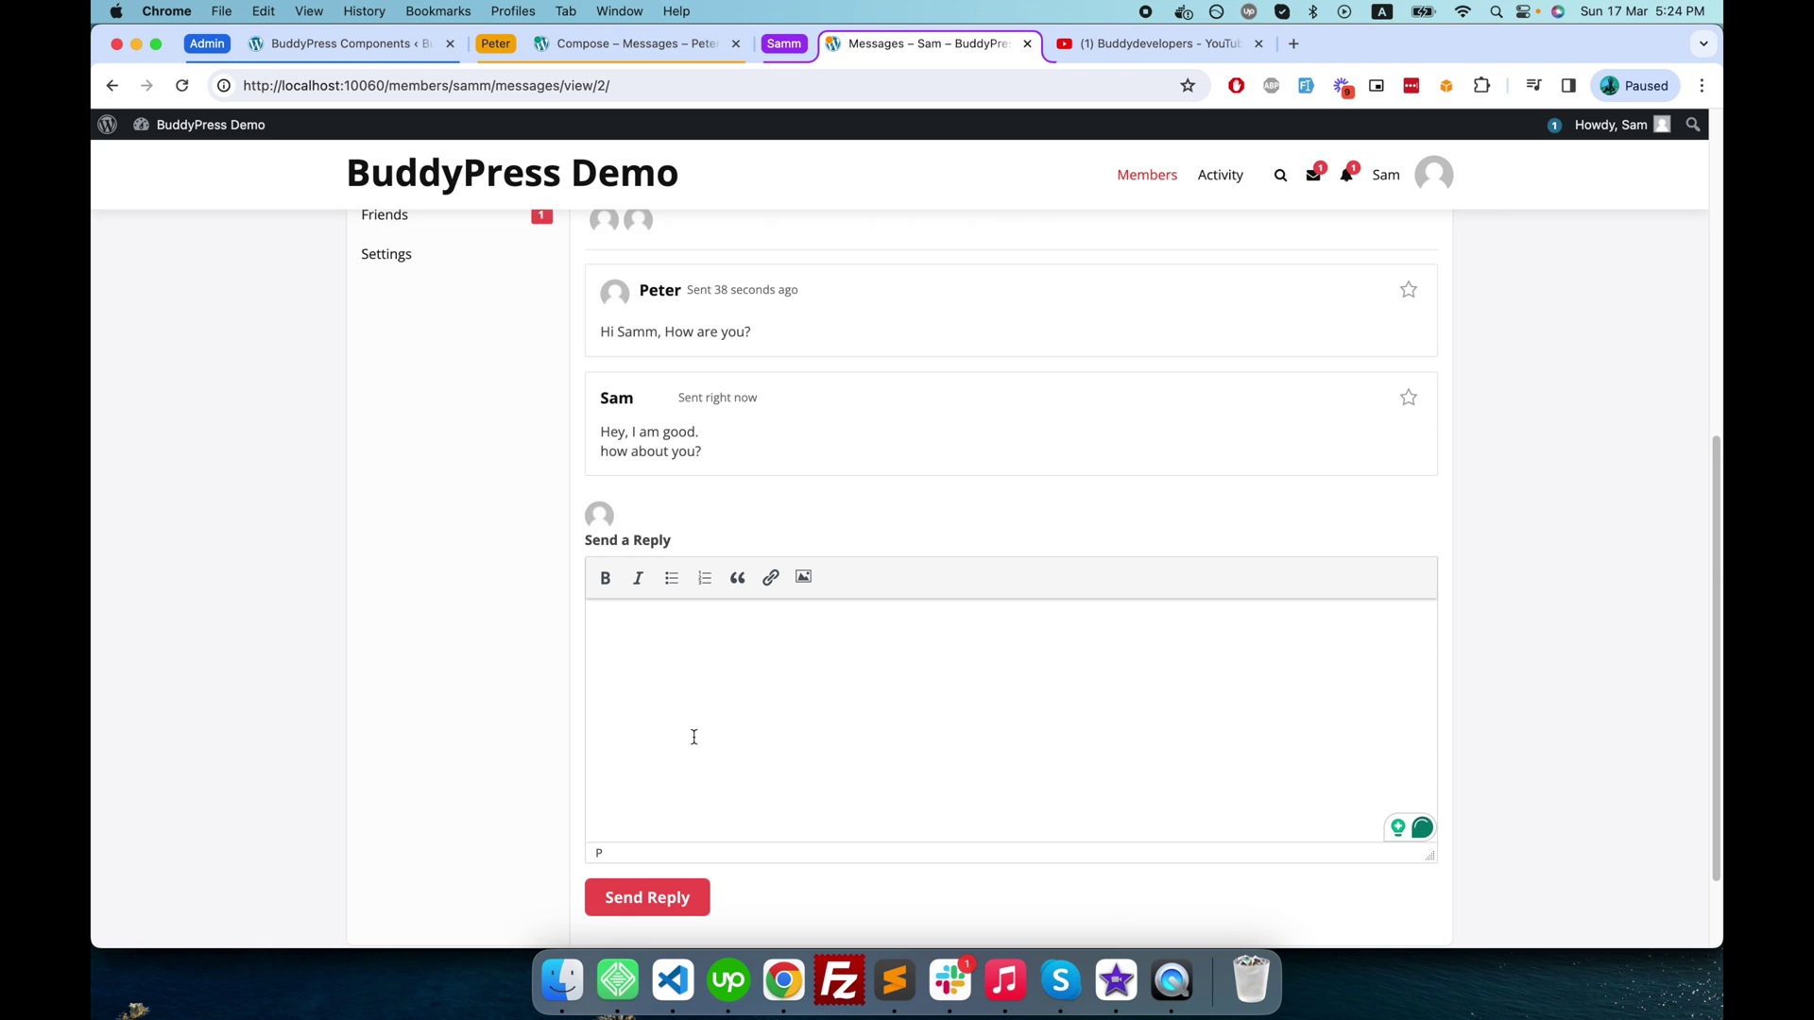
click(638, 43)
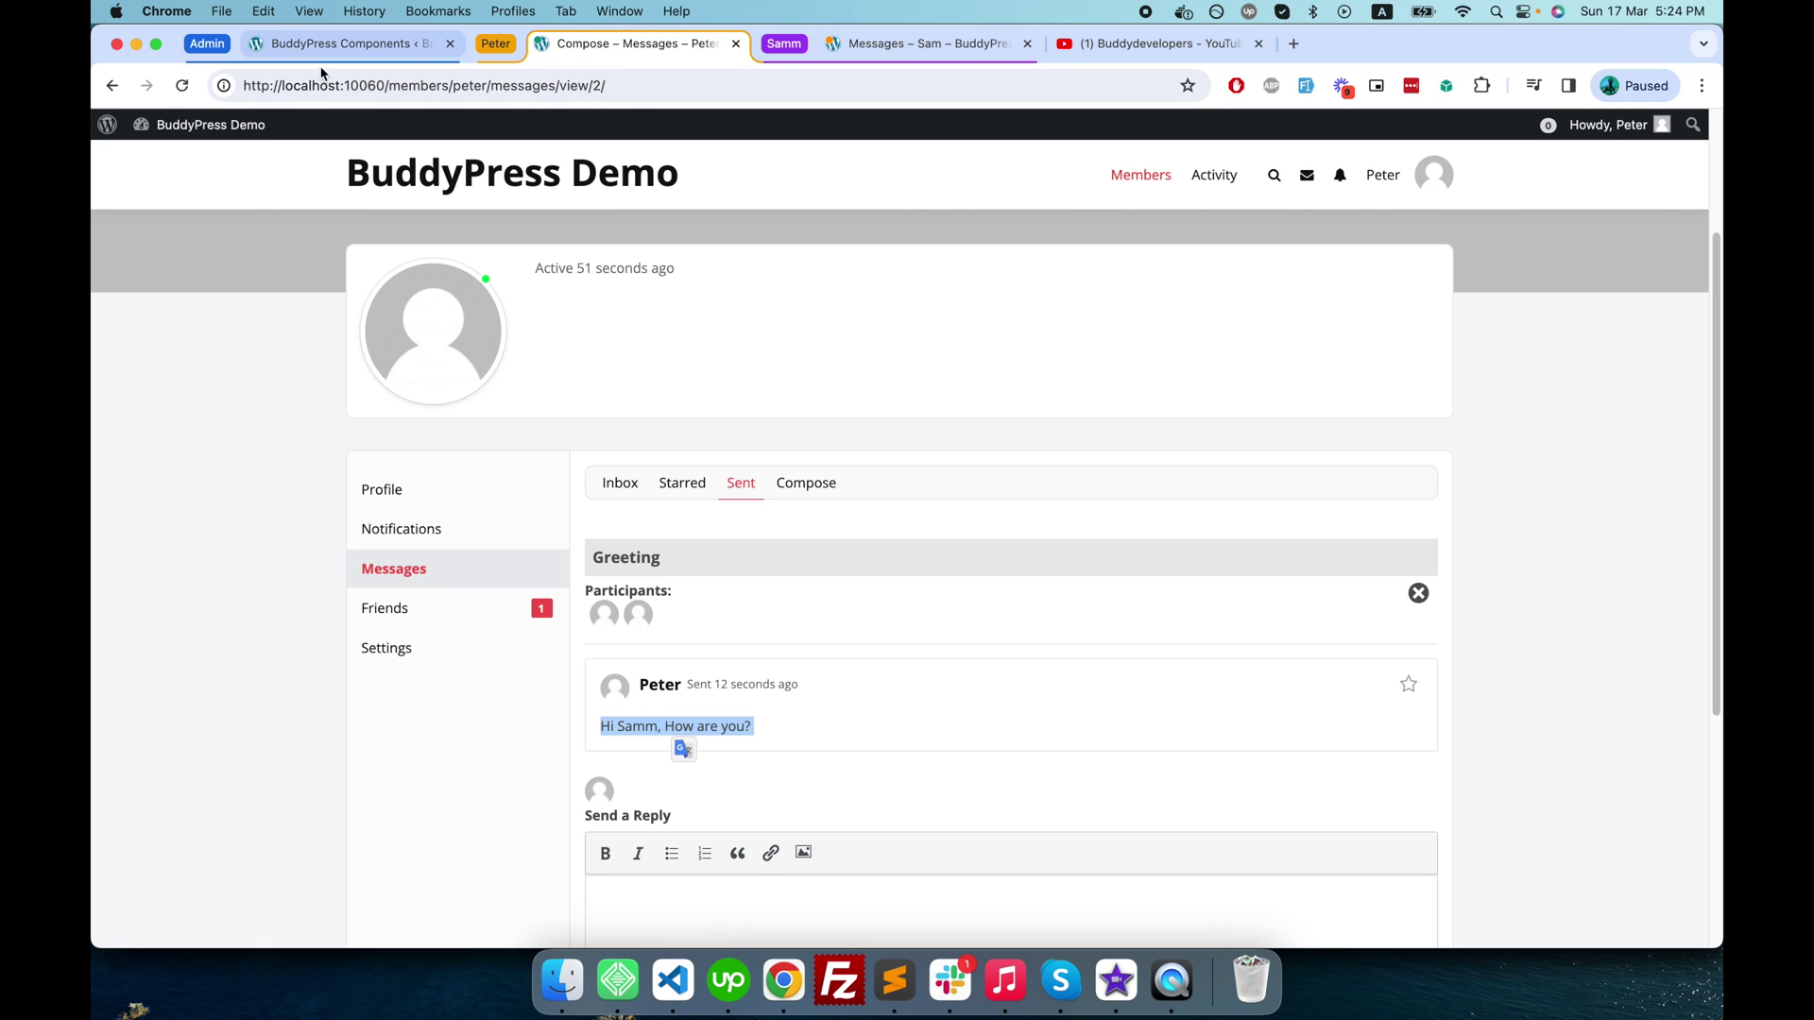
Step: Reload Peter's Re: Greeting thread to show Sam's reply
click(184, 86)
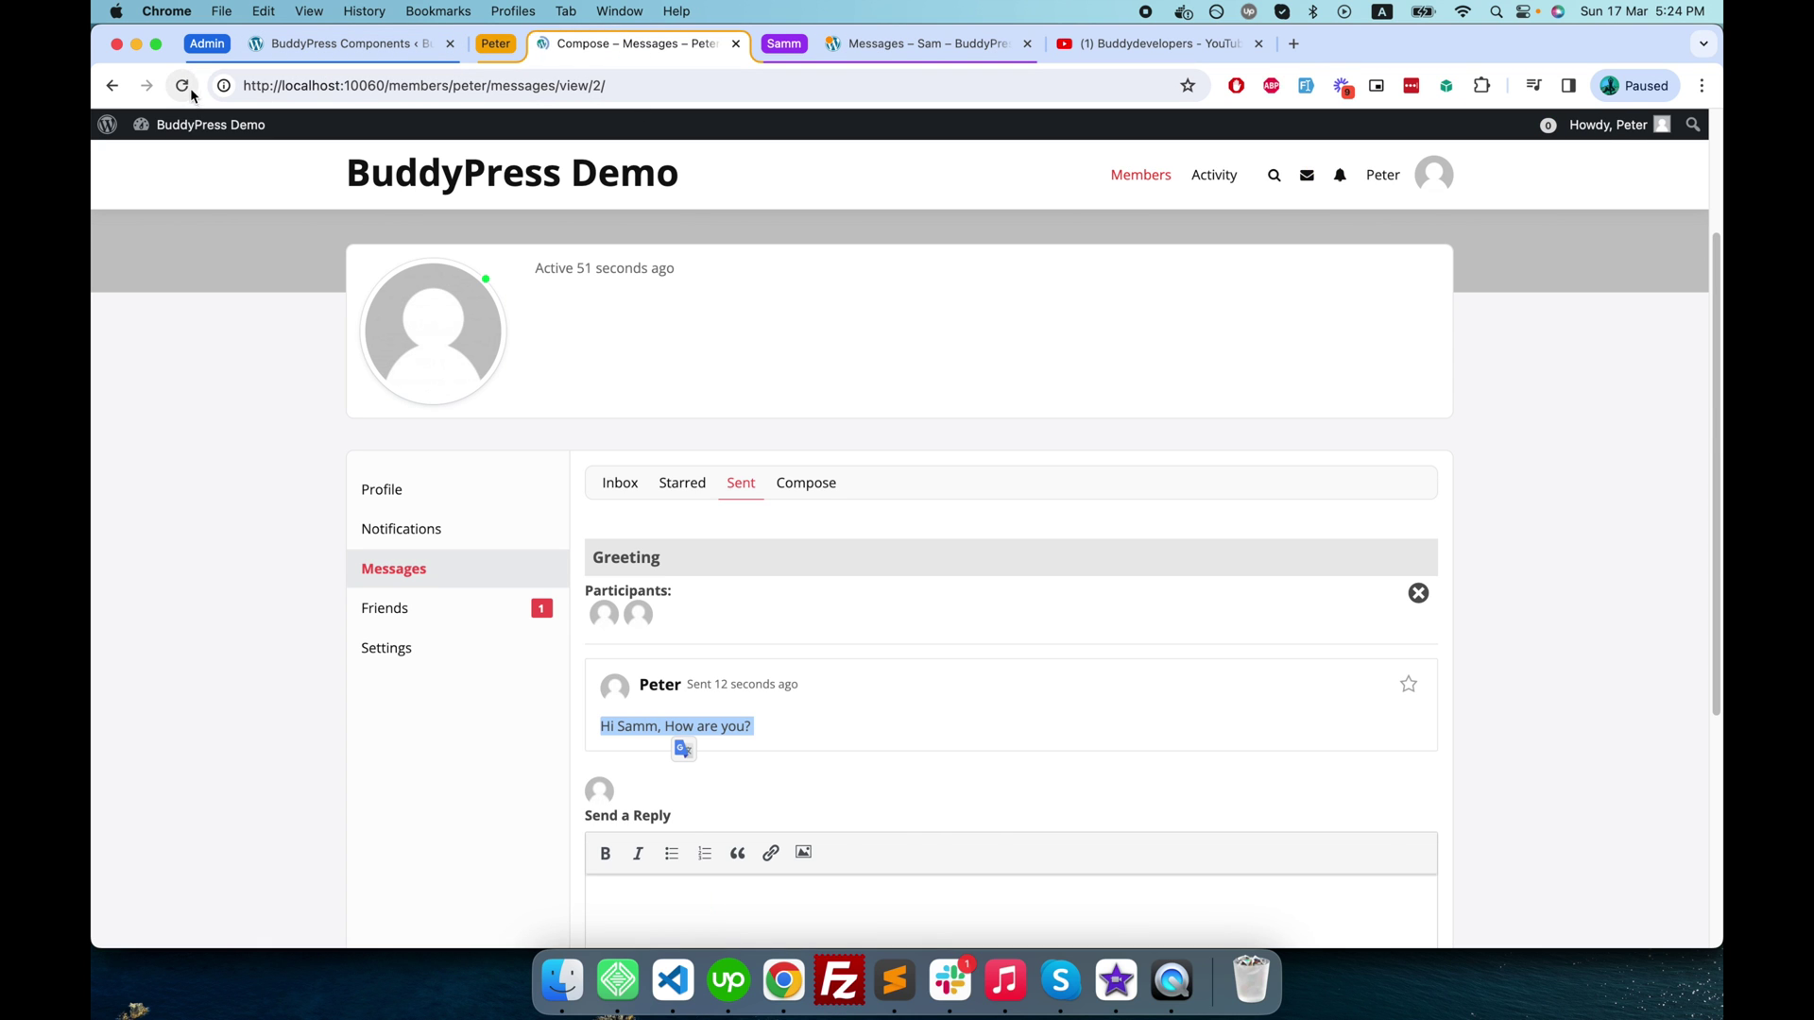
scroll(715, 625, down, 2)
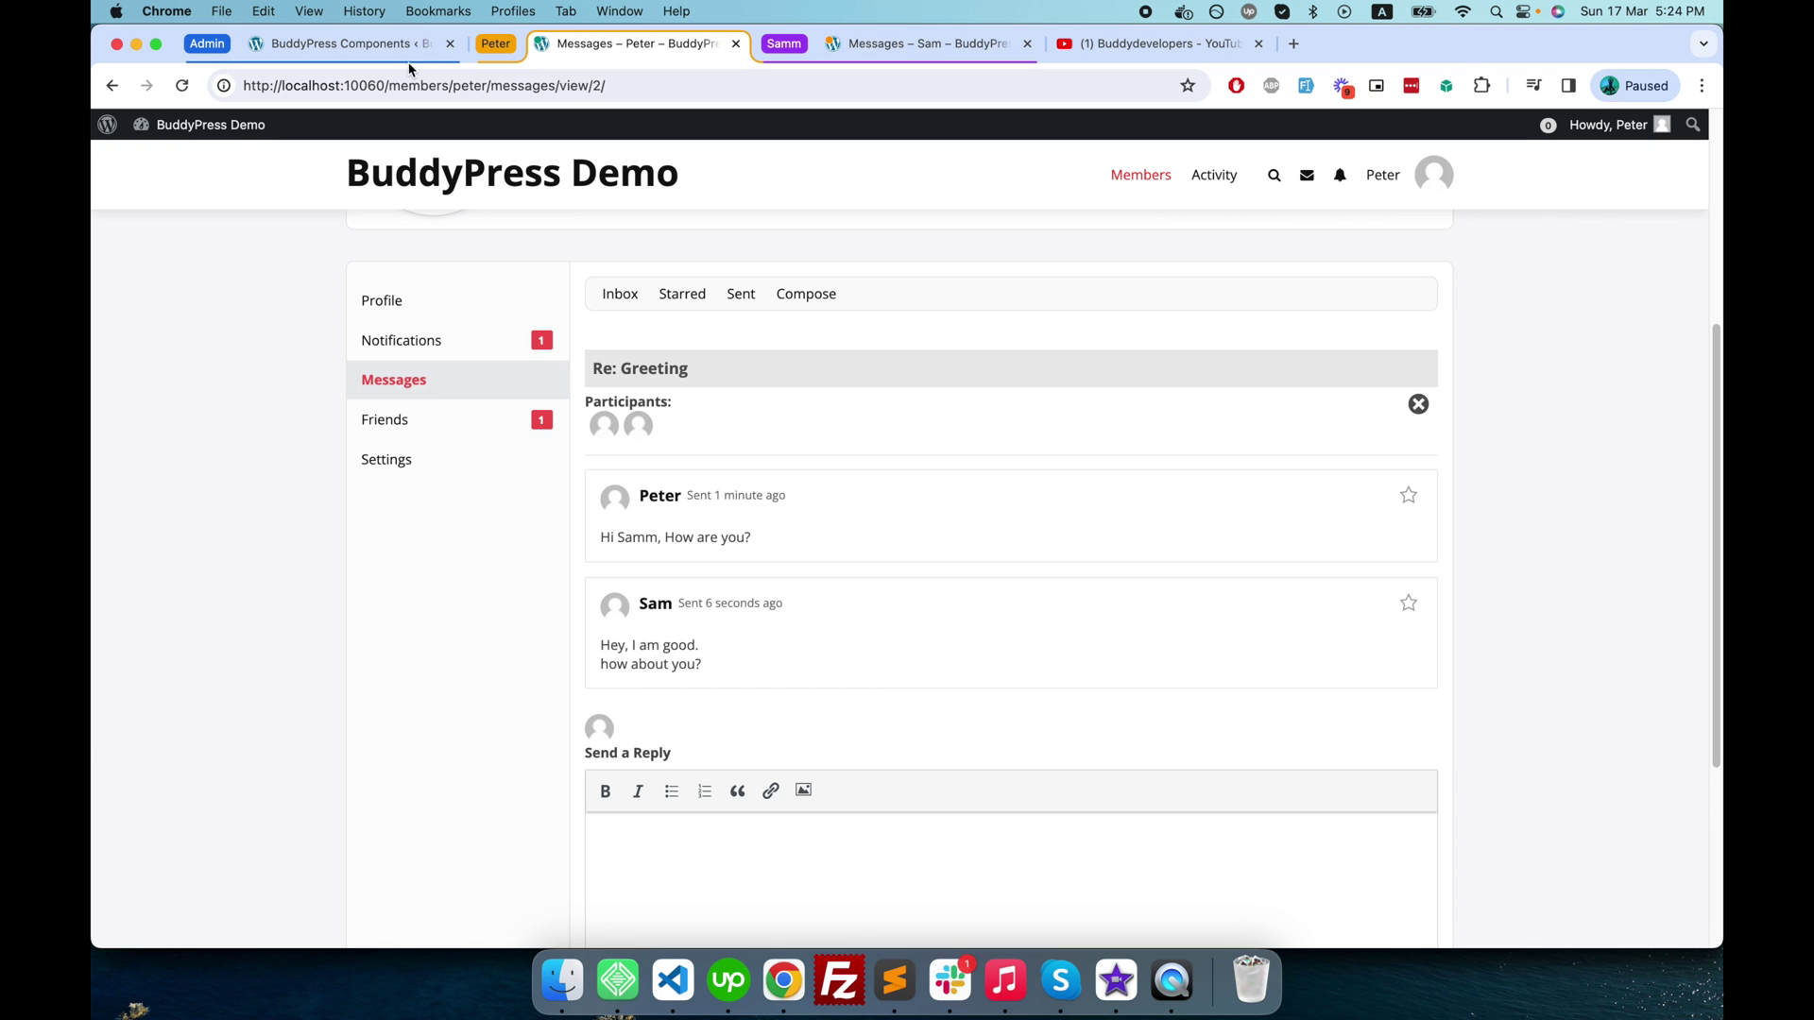
click(359, 45)
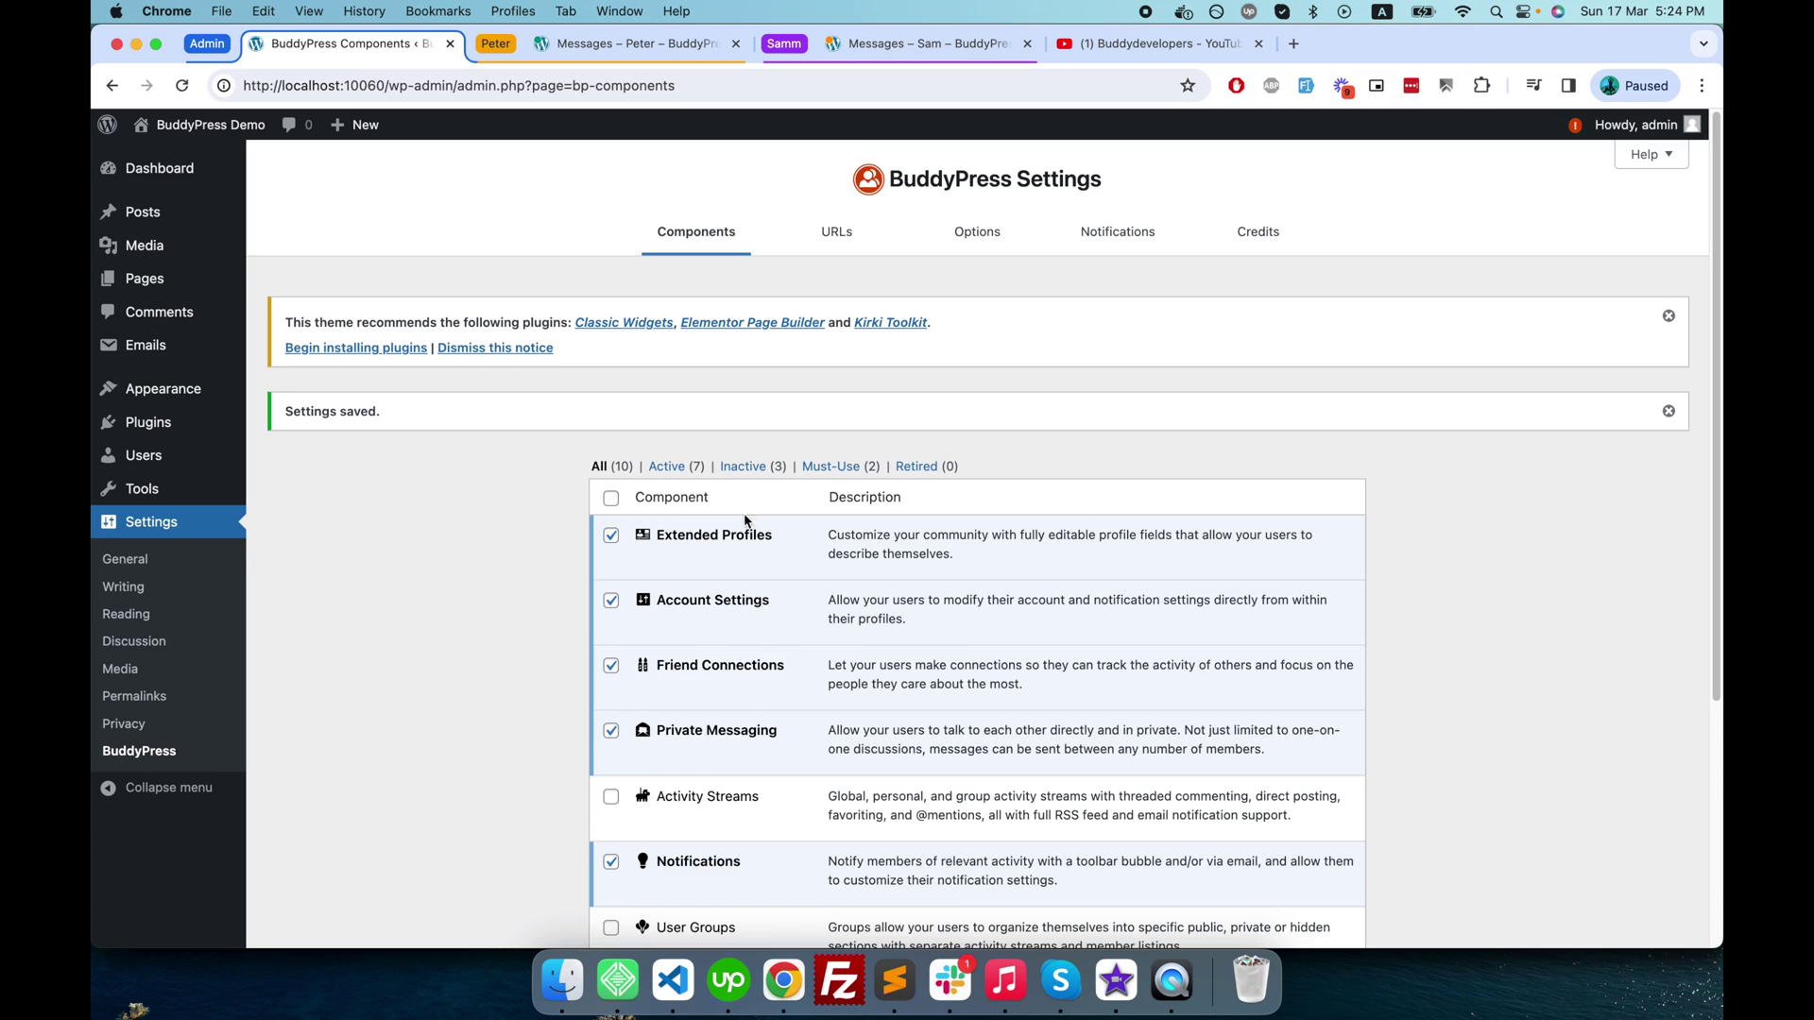
Step: Save the Components settings with Activity Streams enabled
scroll(774, 750, down, 3)
scroll(774, 753, down, 1)
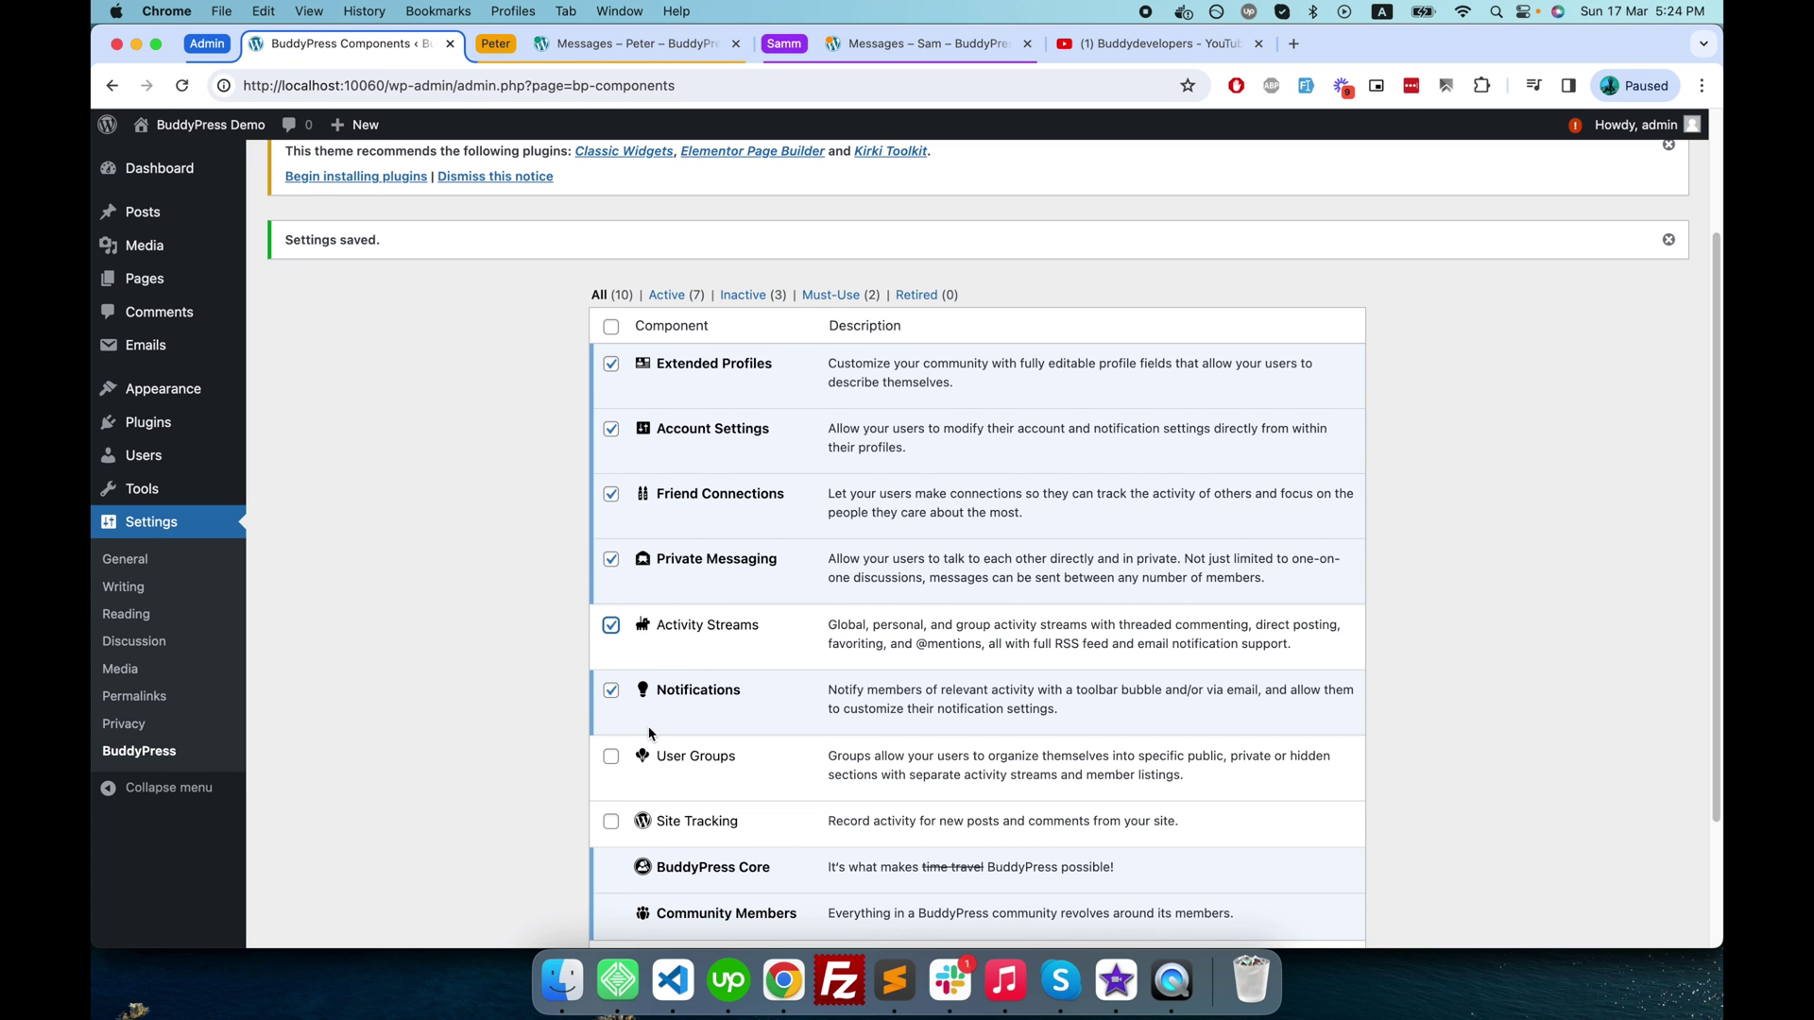
scroll(649, 733, down, 4)
click(633, 854)
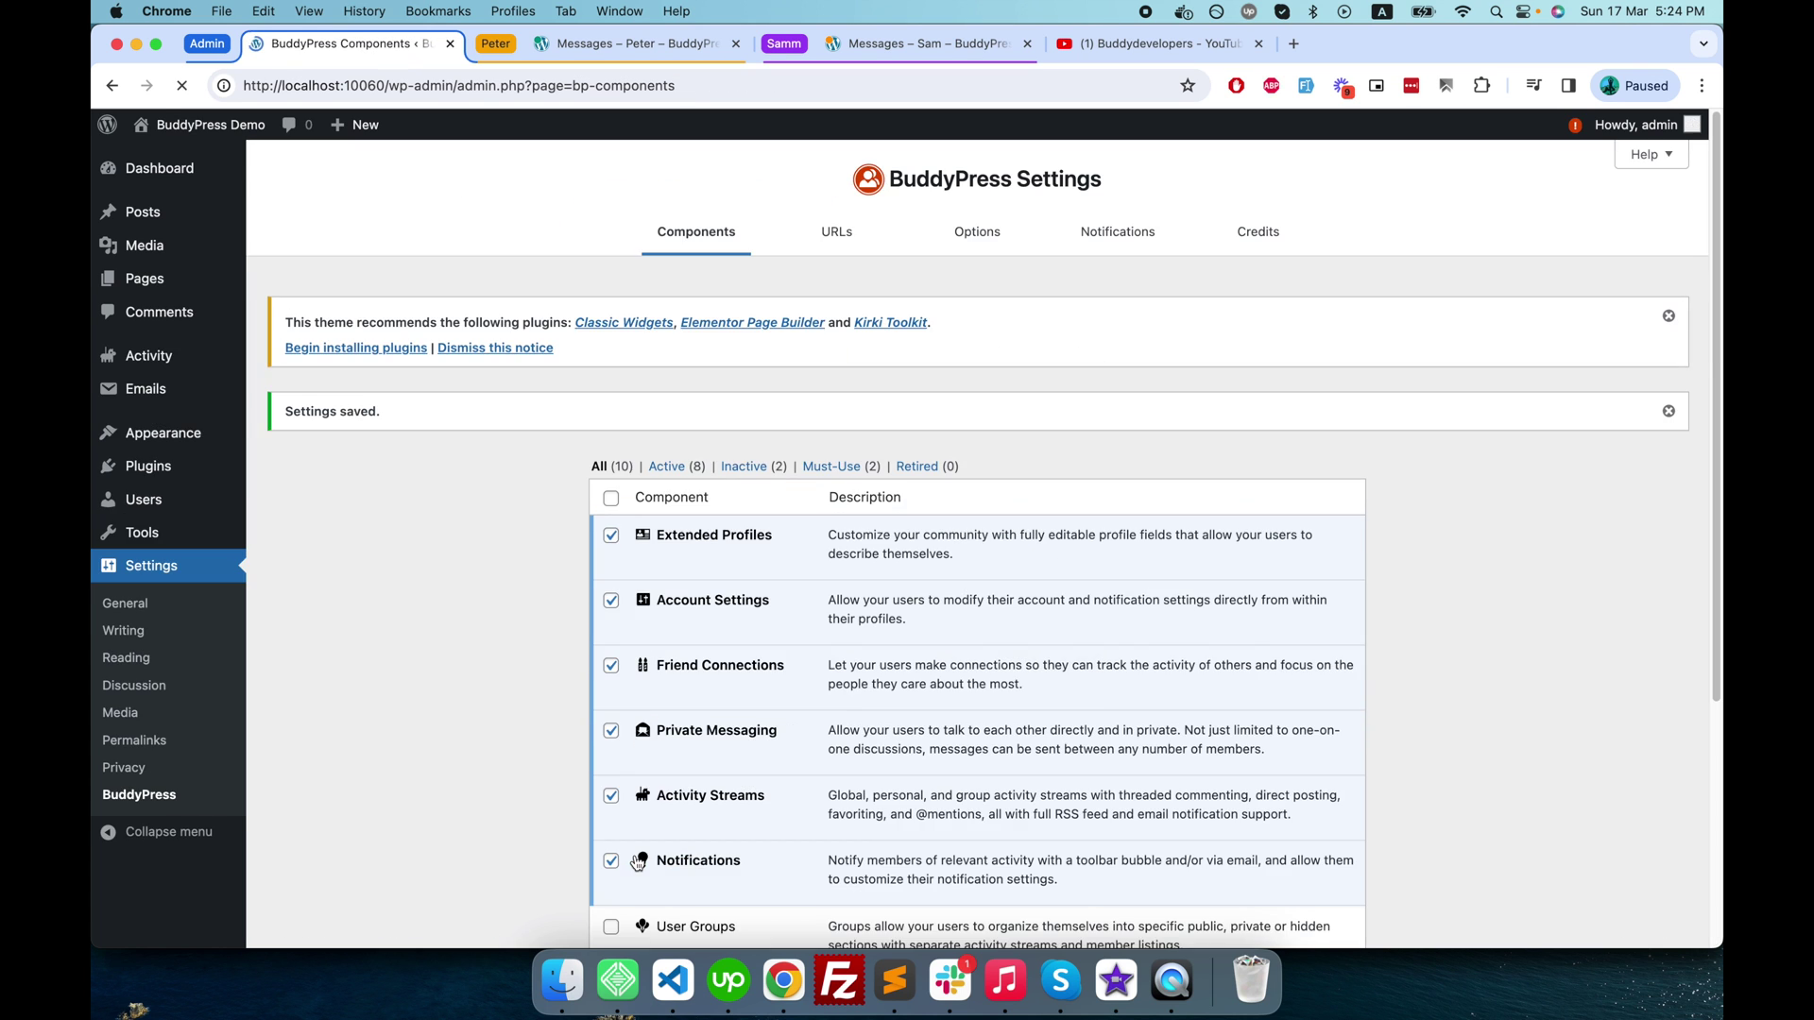
scroll(712, 832, down, 3)
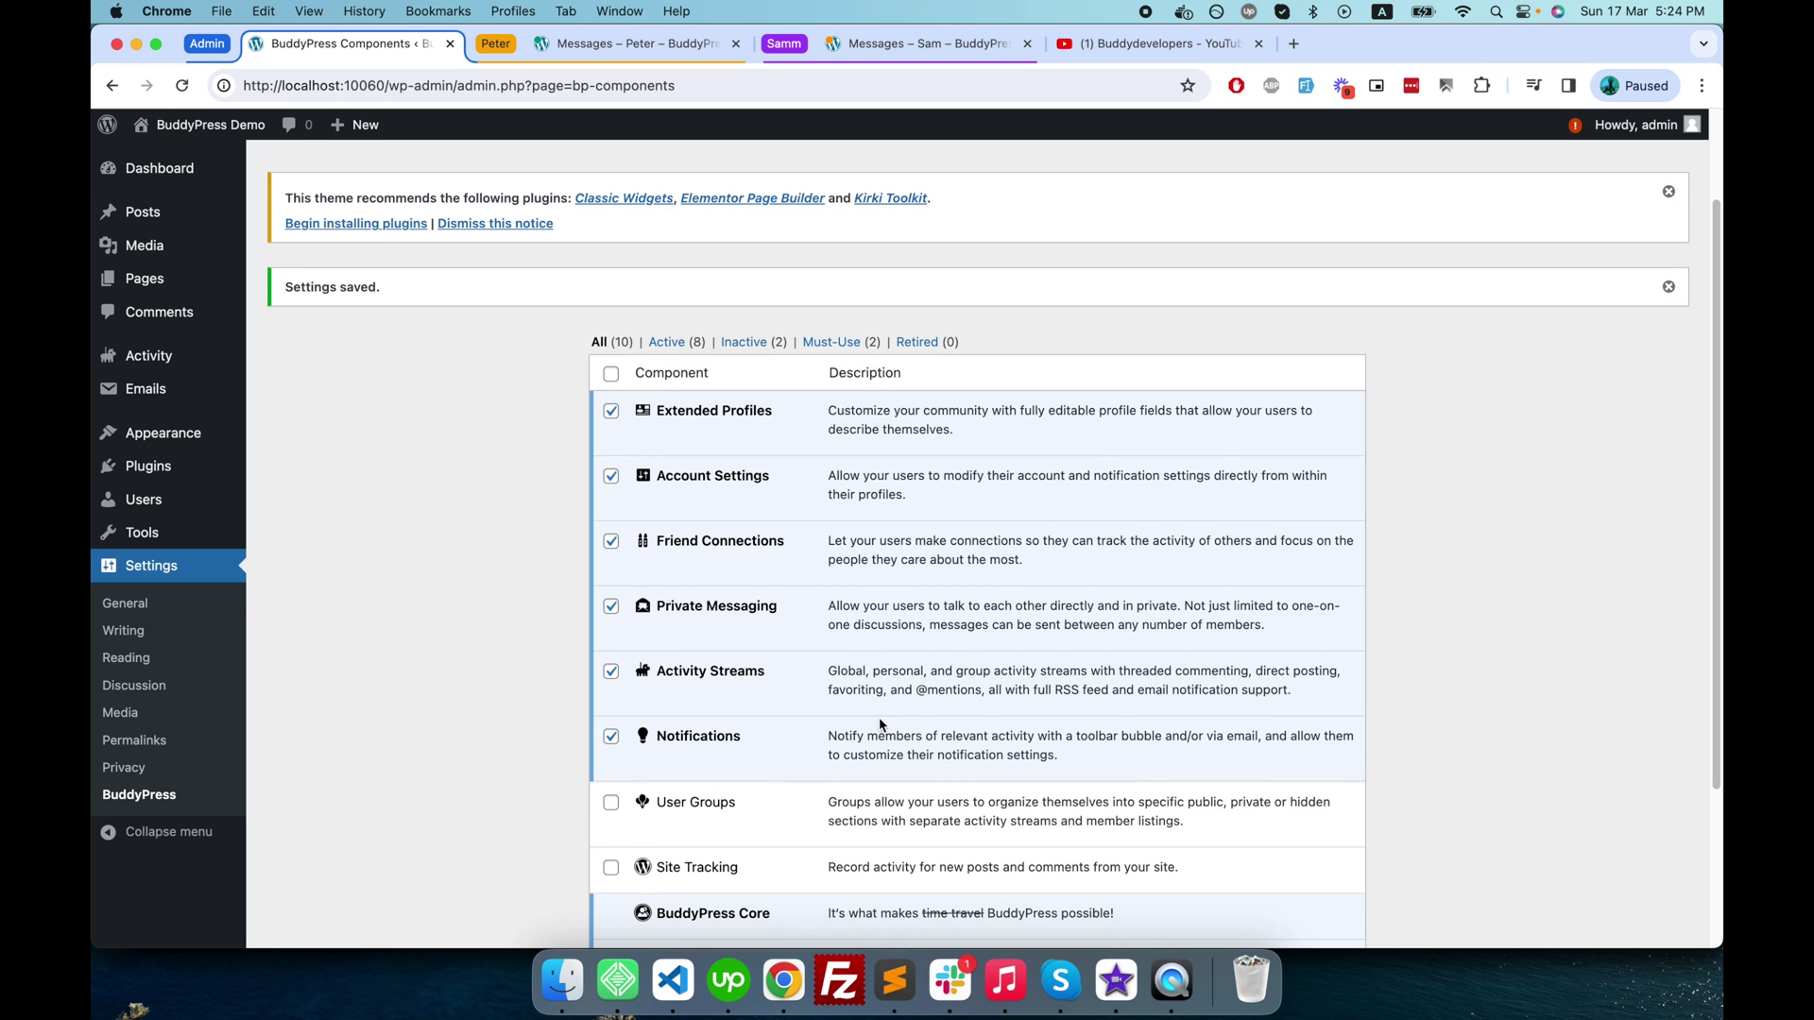
Step: Highlight 'group', 'mentions' and 'feed' in the Activity Streams description
double_click(974, 672)
double_click(959, 691)
double_click(1096, 691)
click(598, 62)
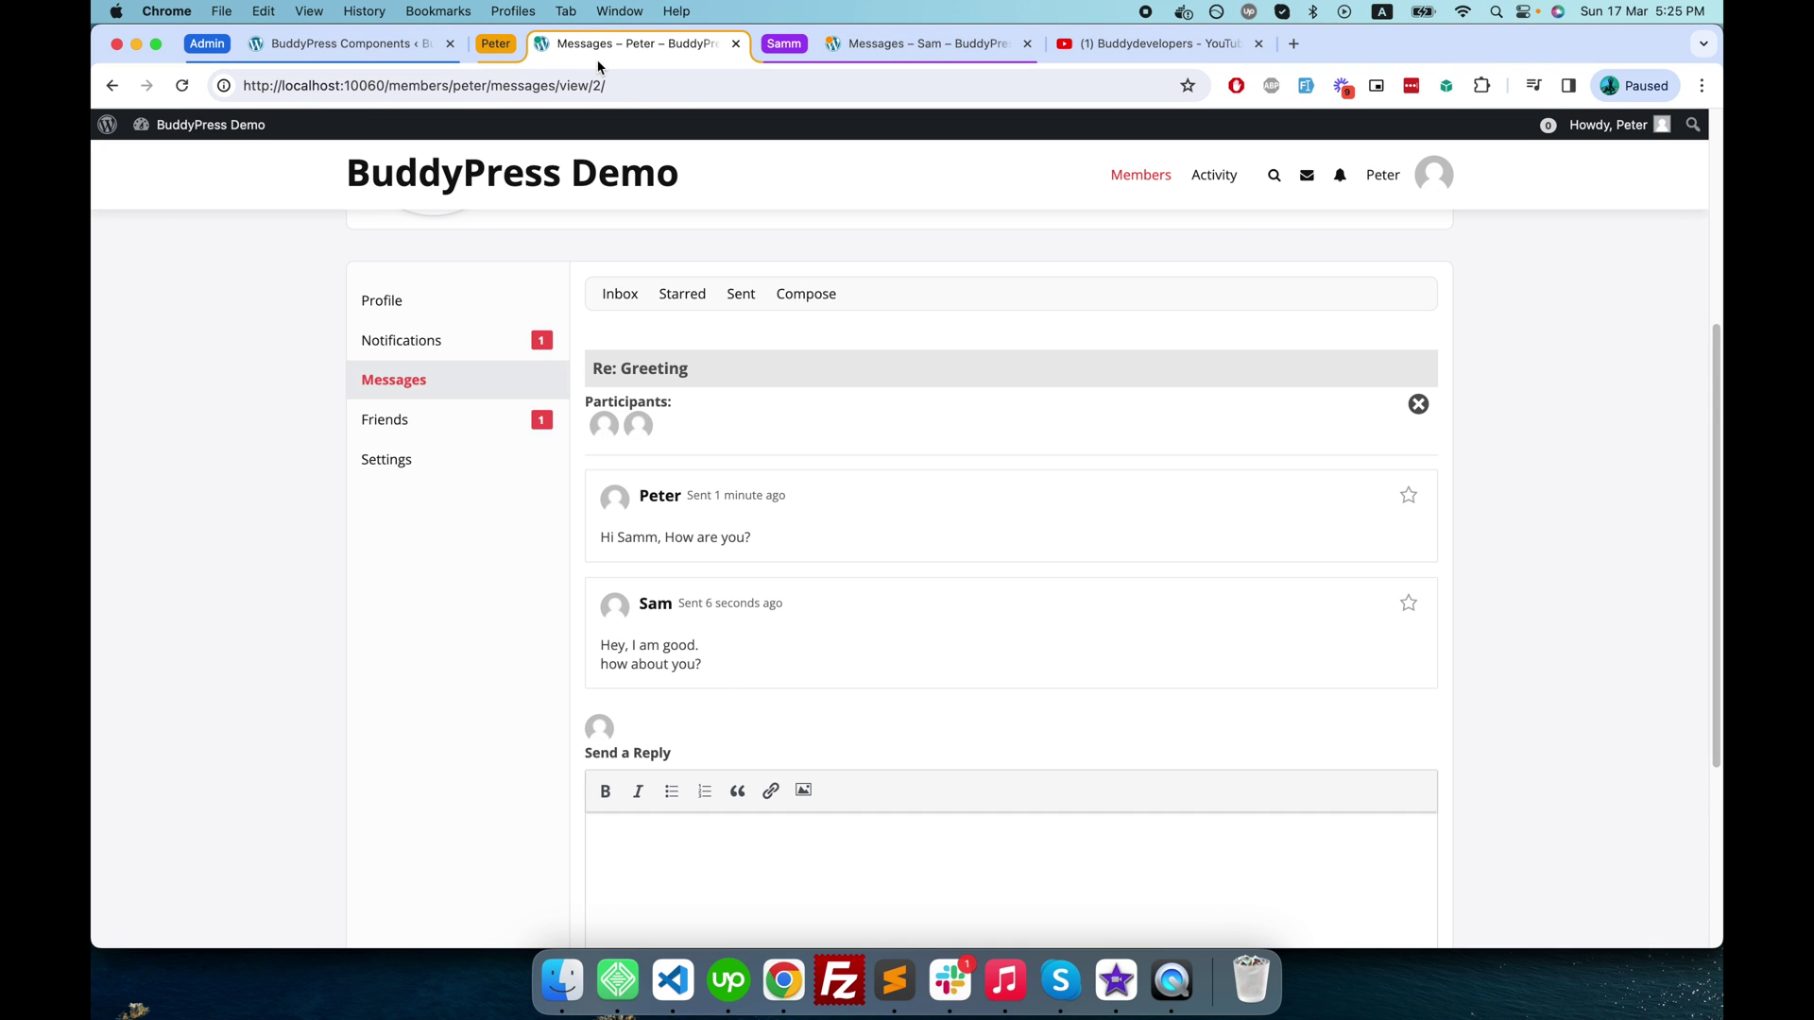
Step: Reload and open the Activity pages for Peter and for Sam
click(183, 85)
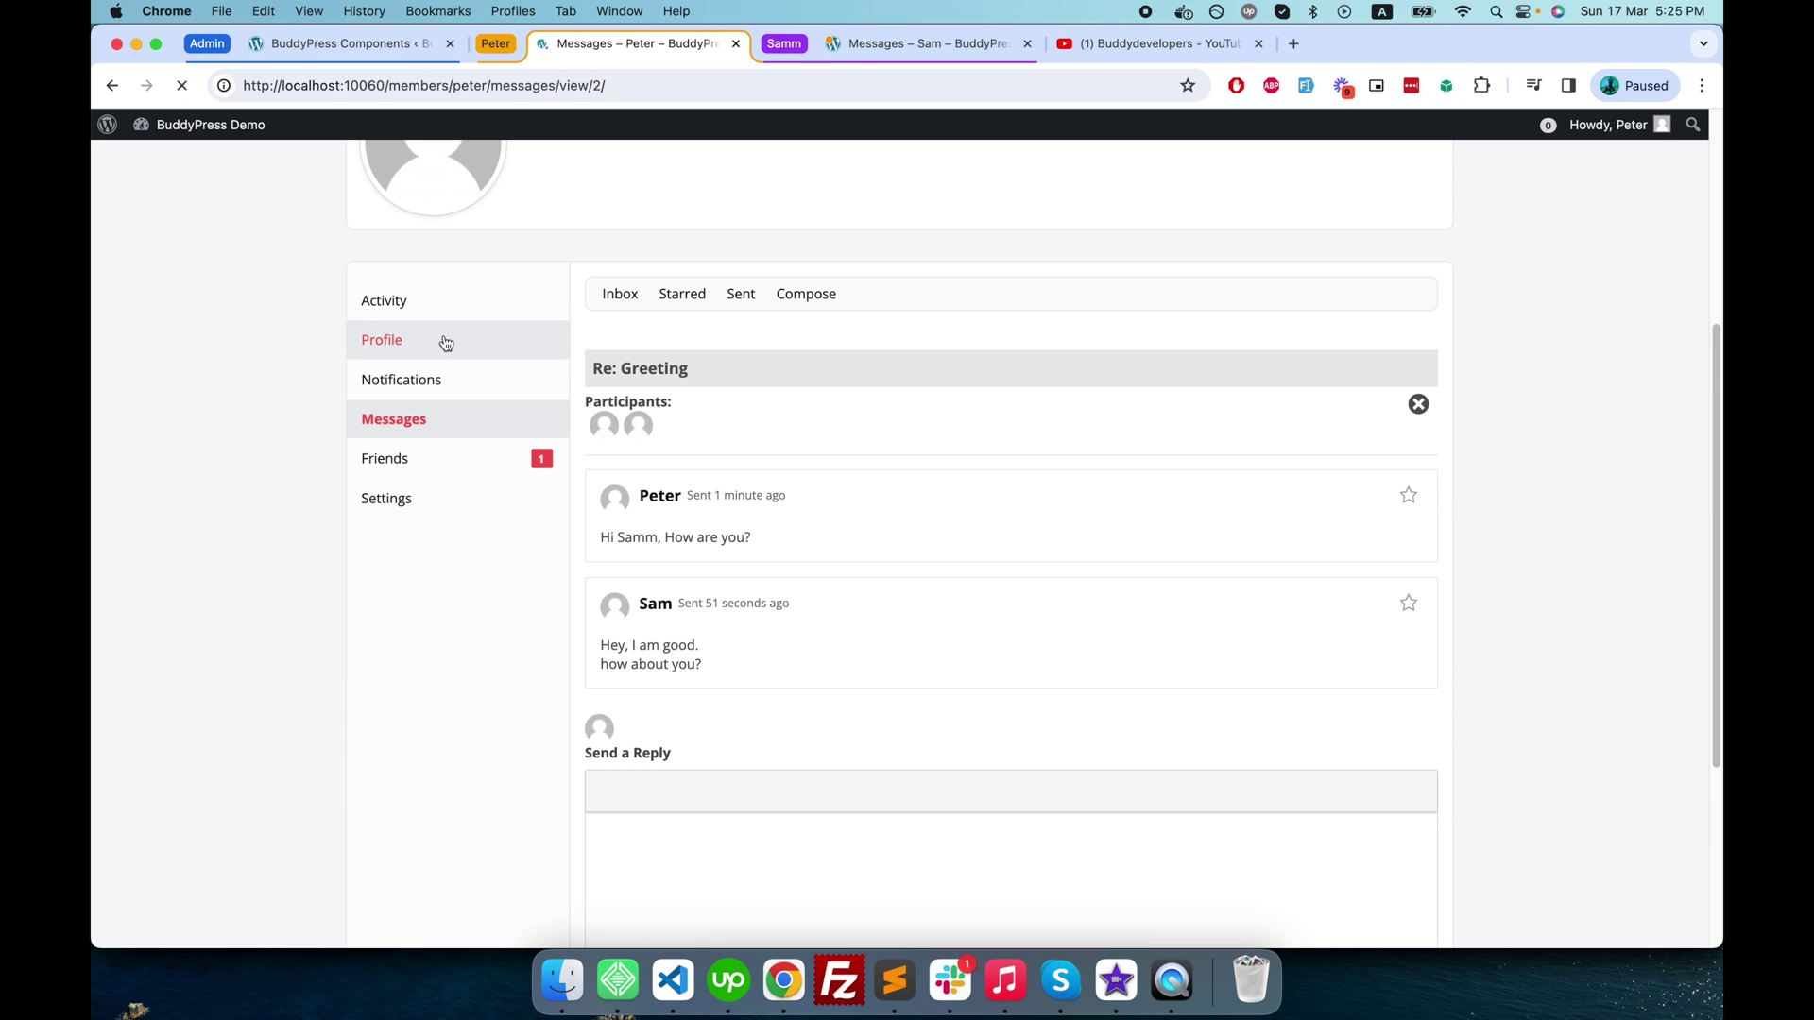
click(439, 311)
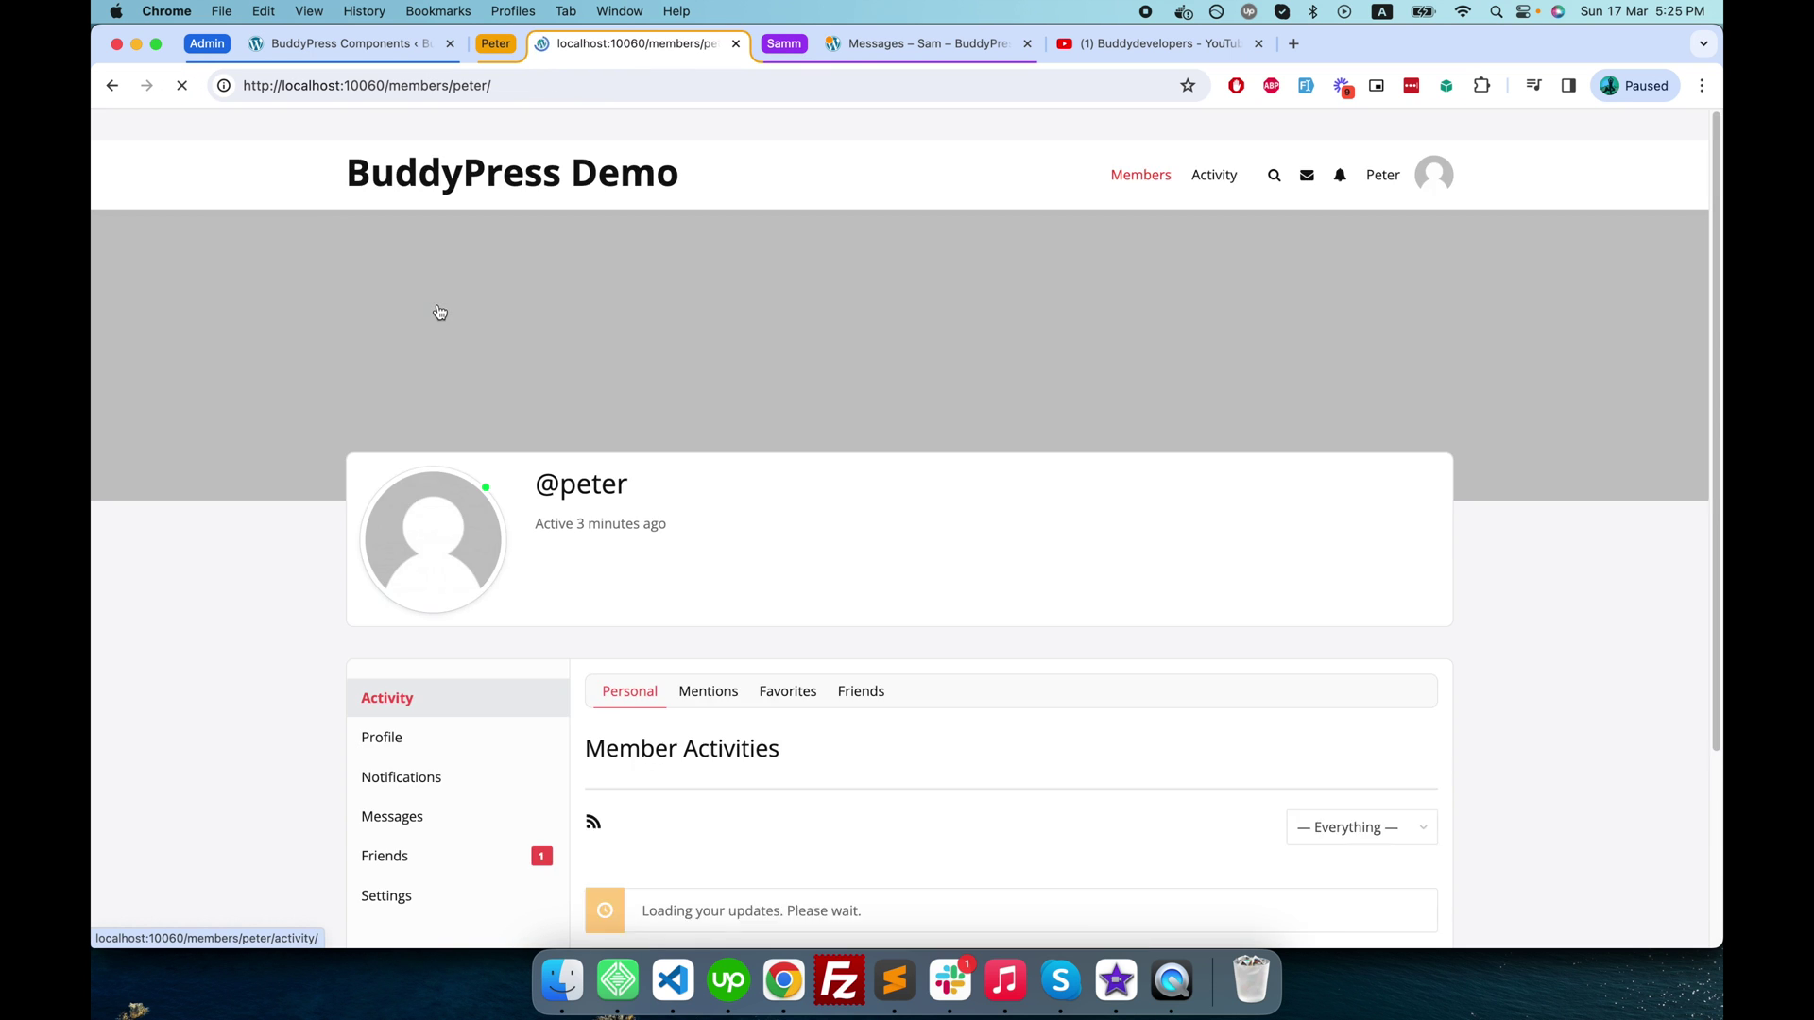
scroll(580, 550, down, 3)
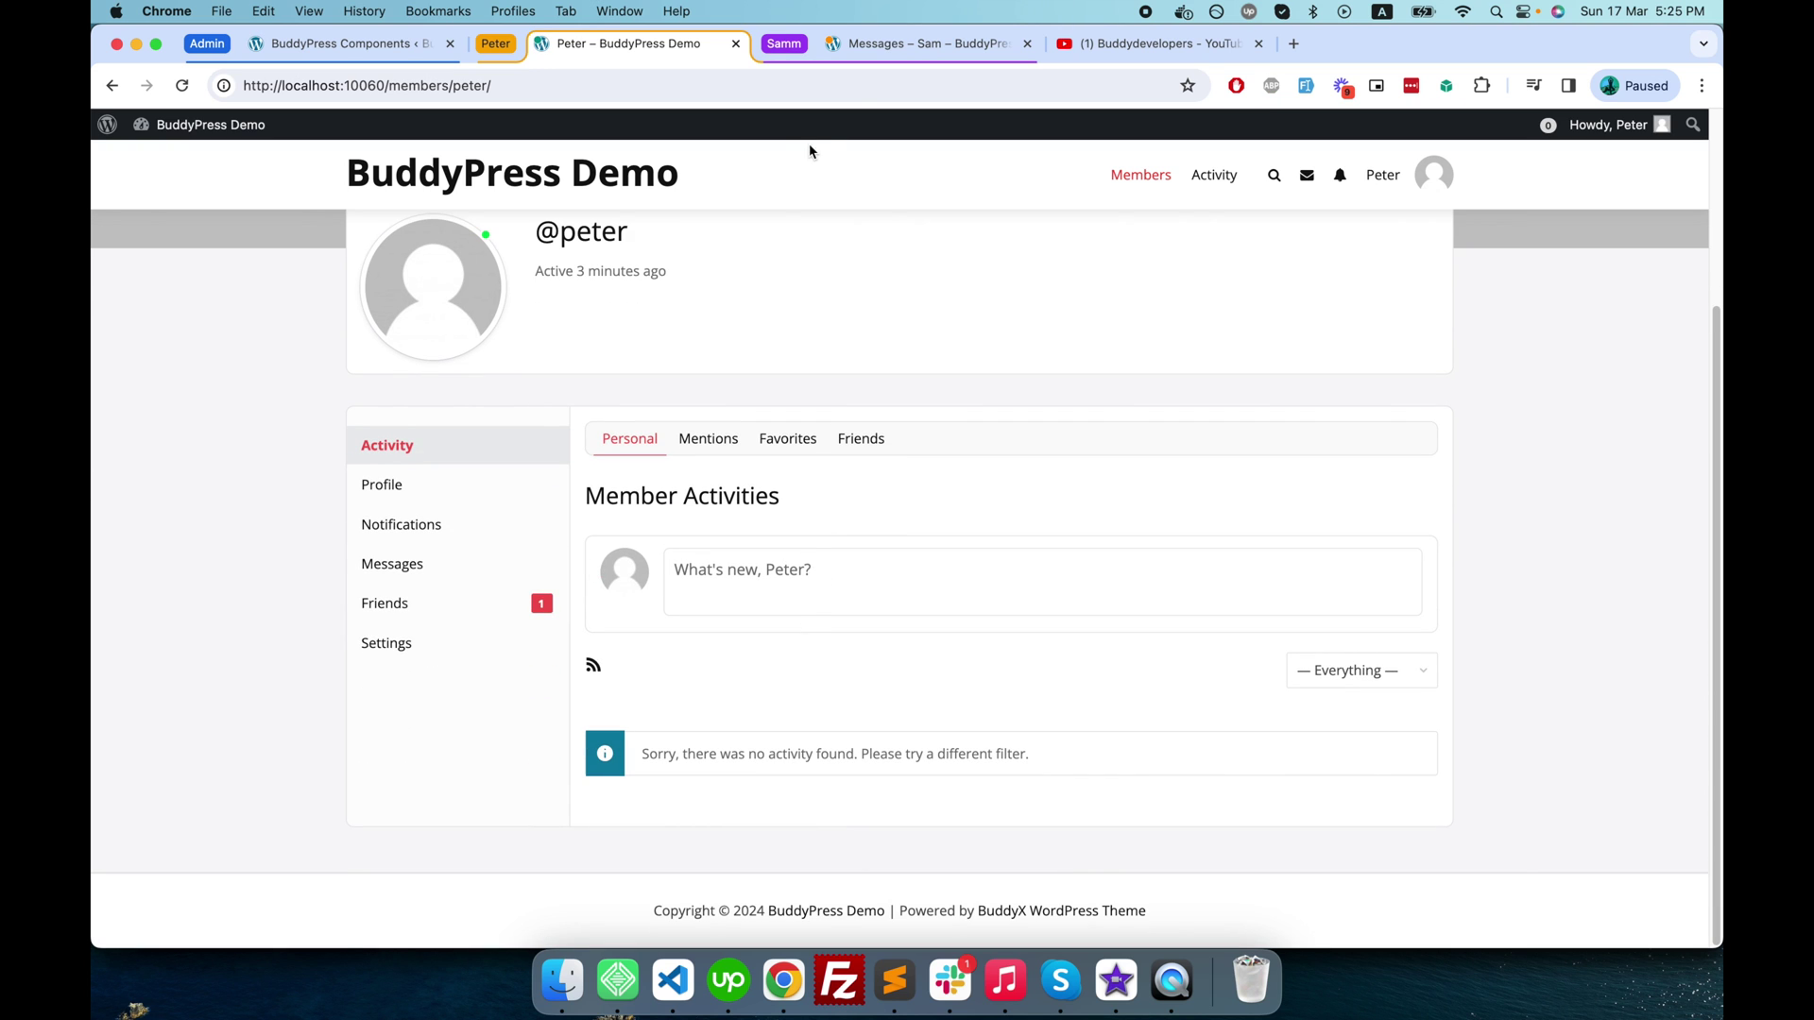
click(925, 43)
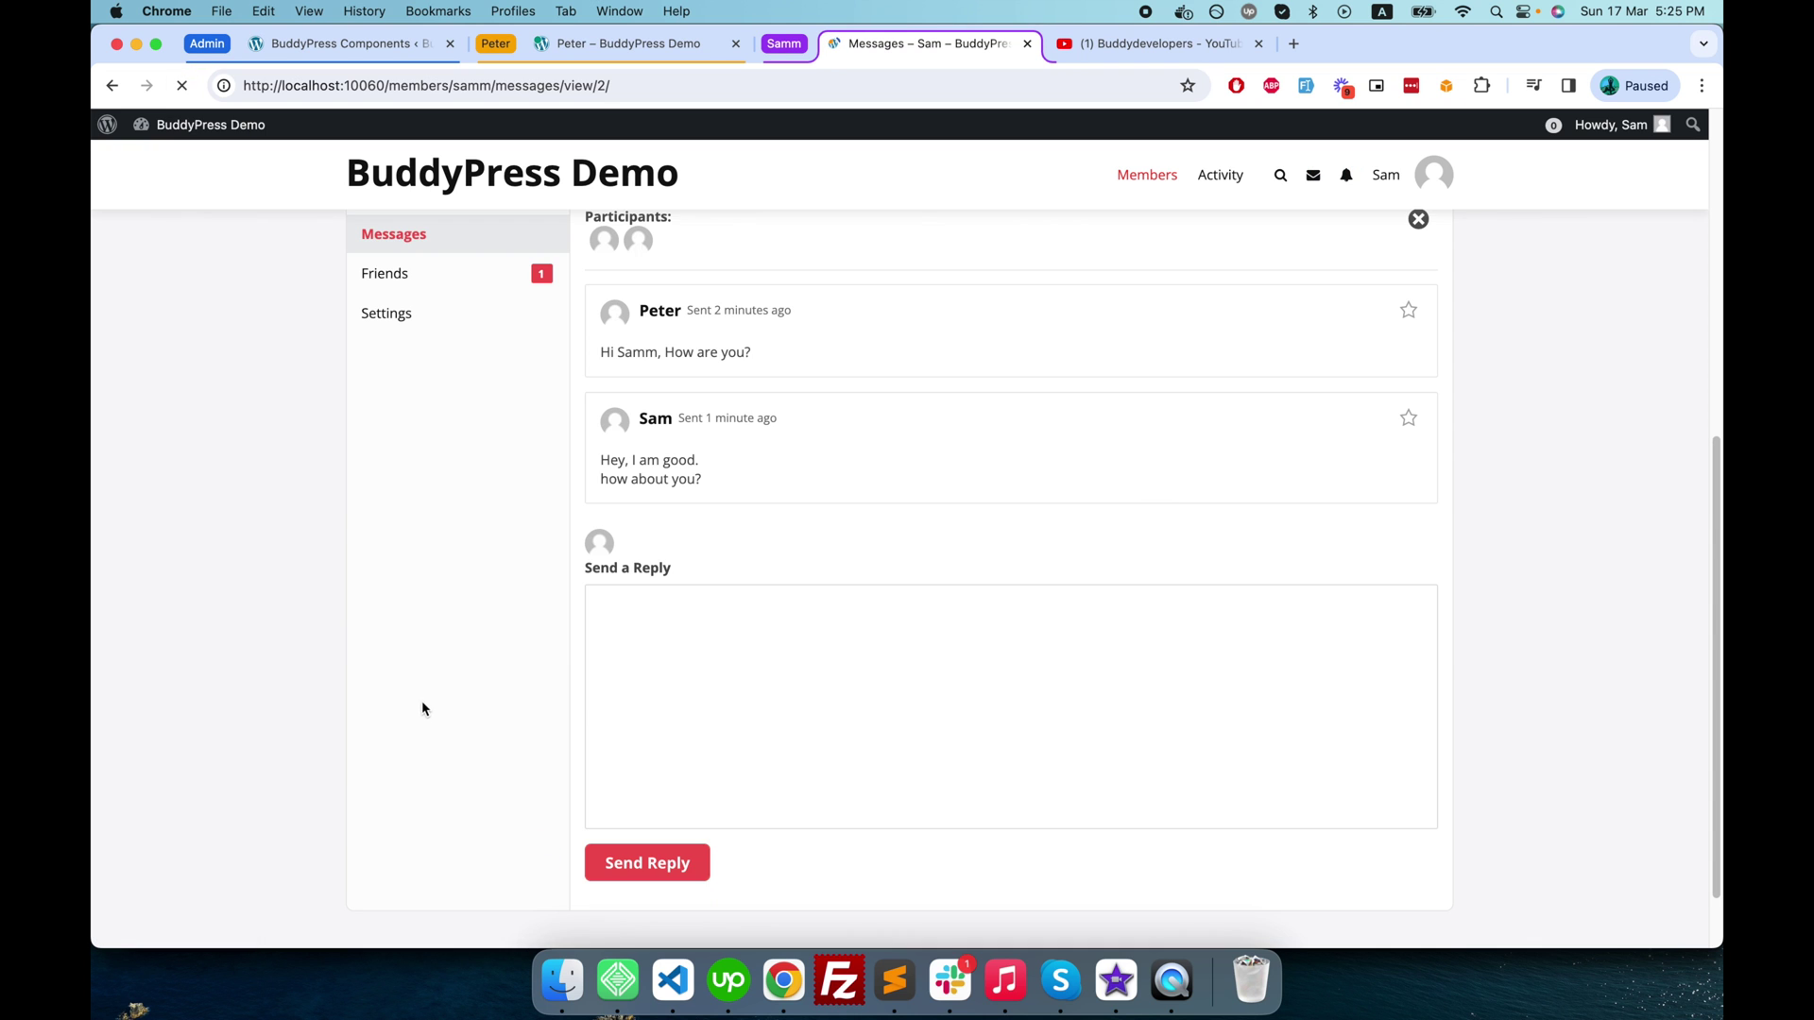
scroll(423, 716, up, 5)
click(422, 542)
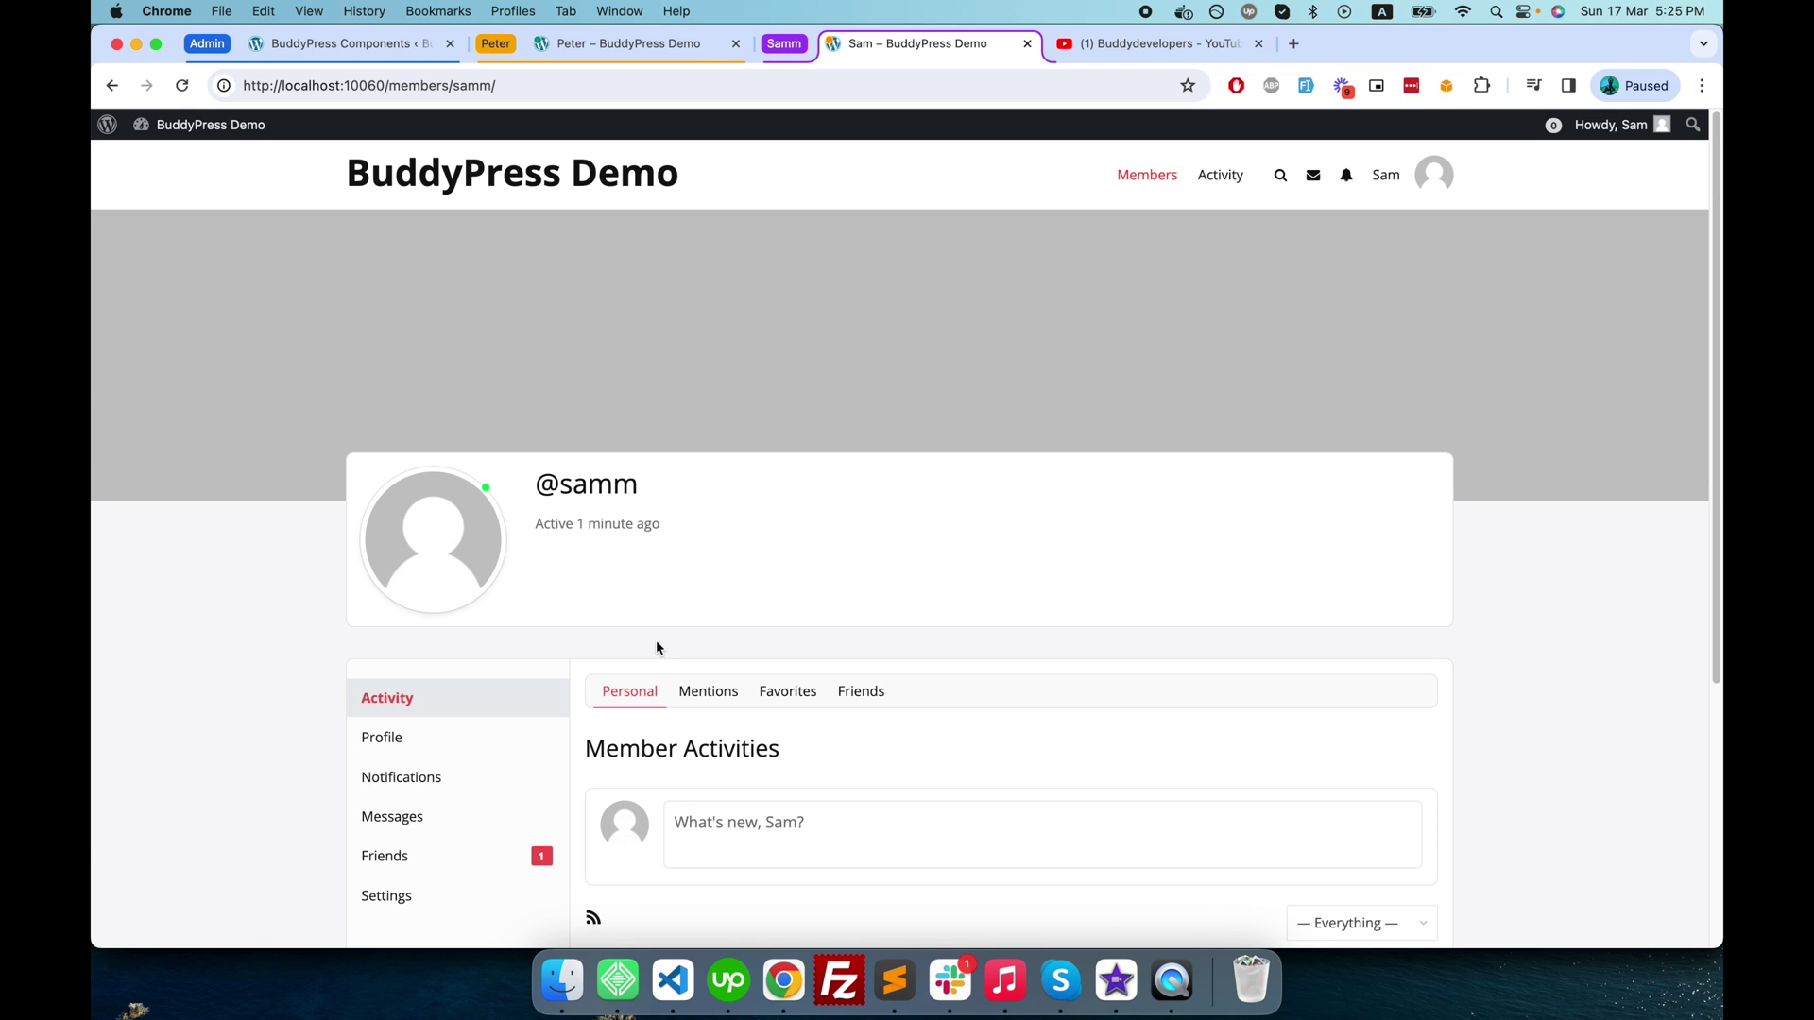
click(628, 44)
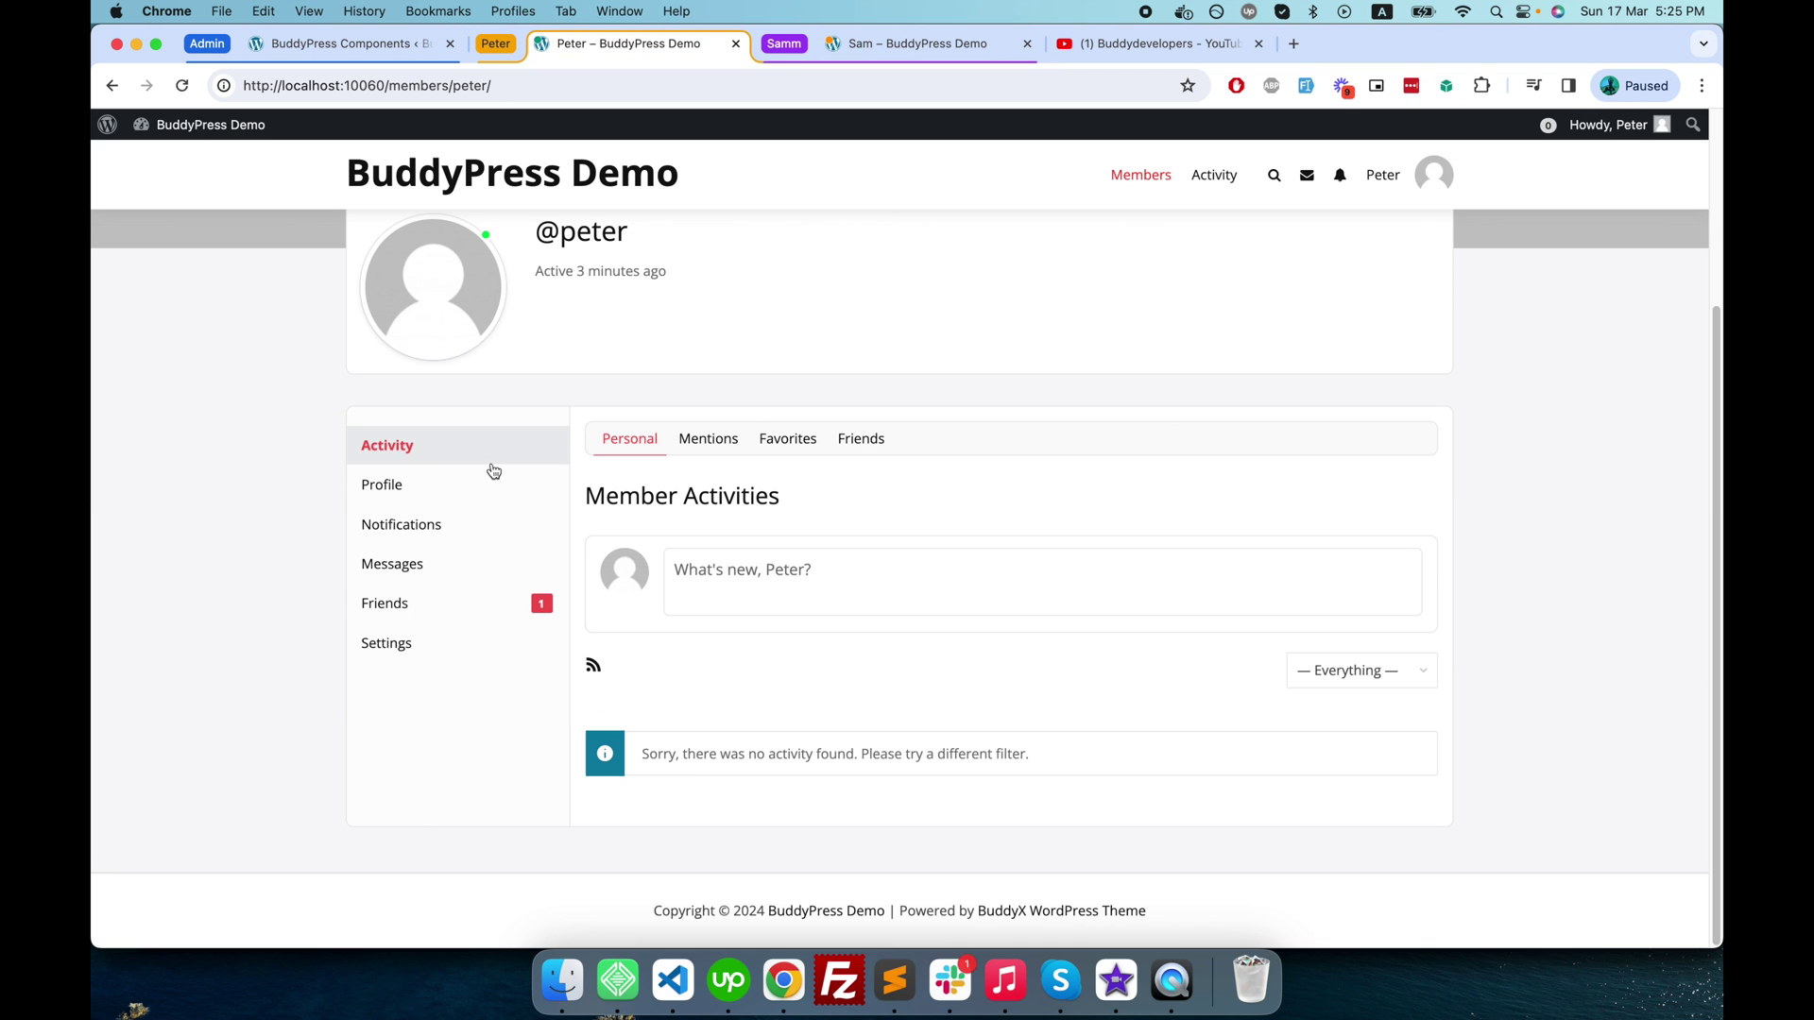
scroll(599, 454, up, 4)
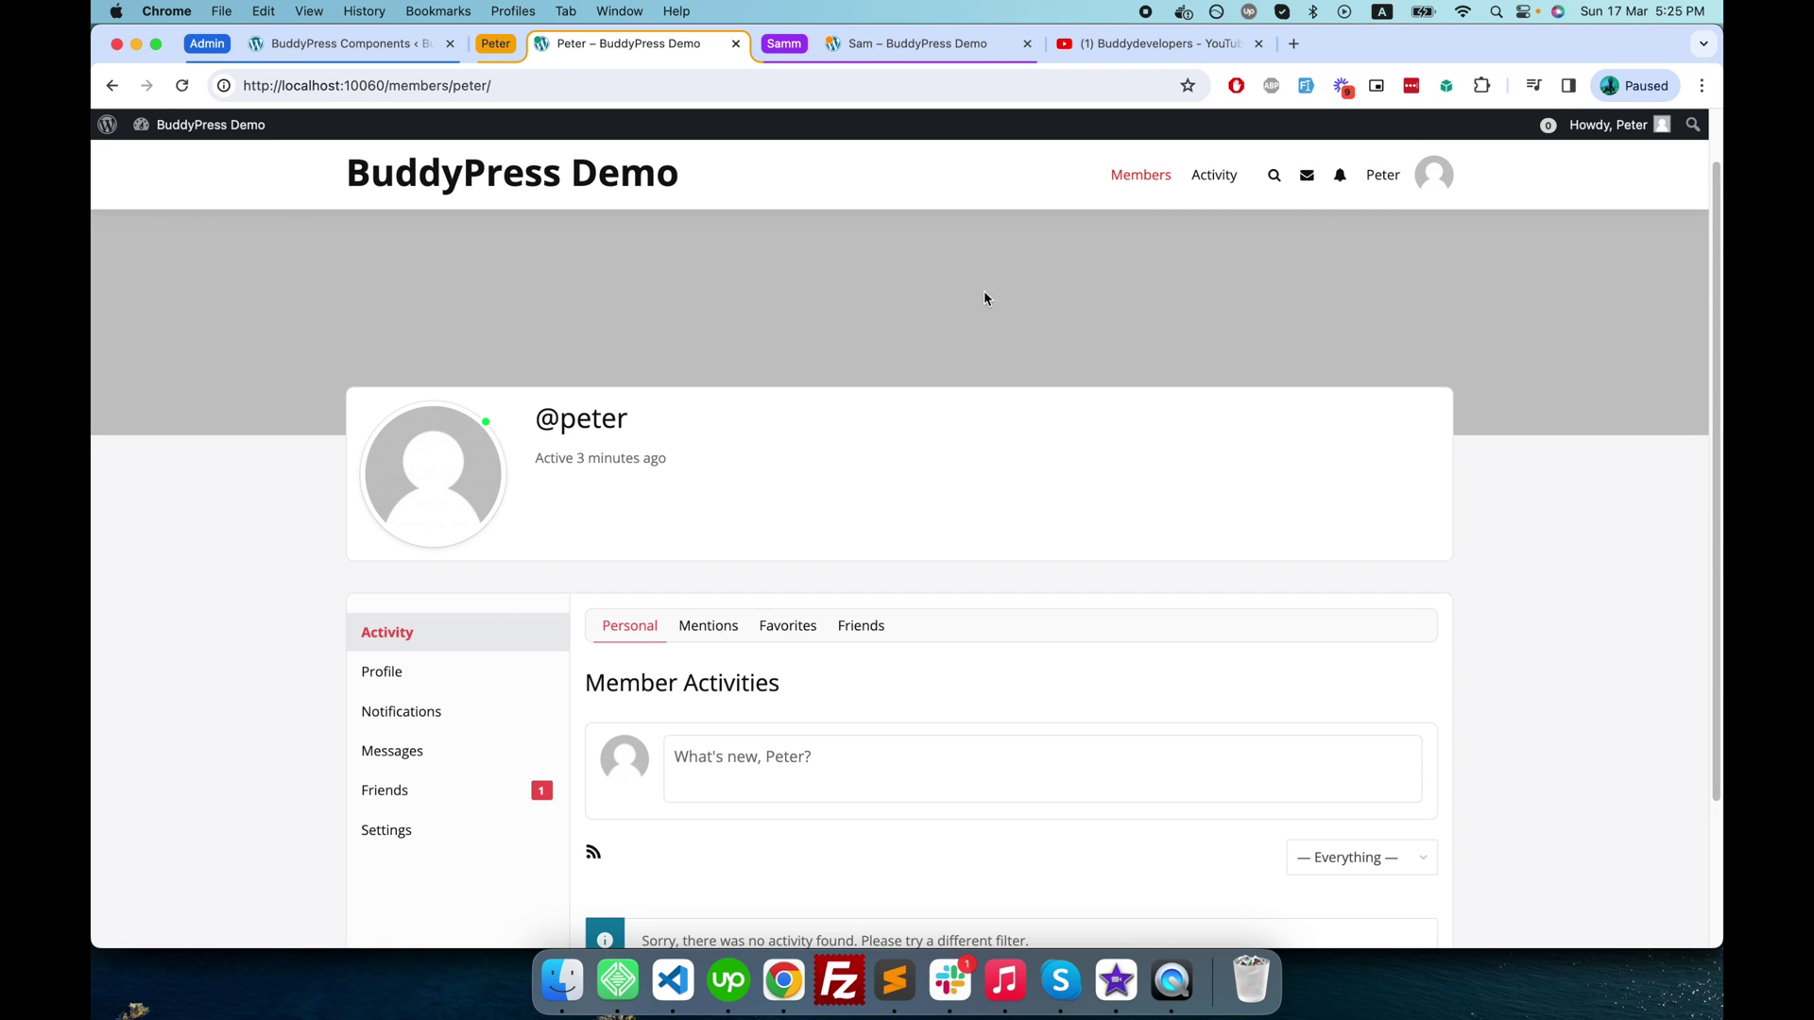
click(1171, 186)
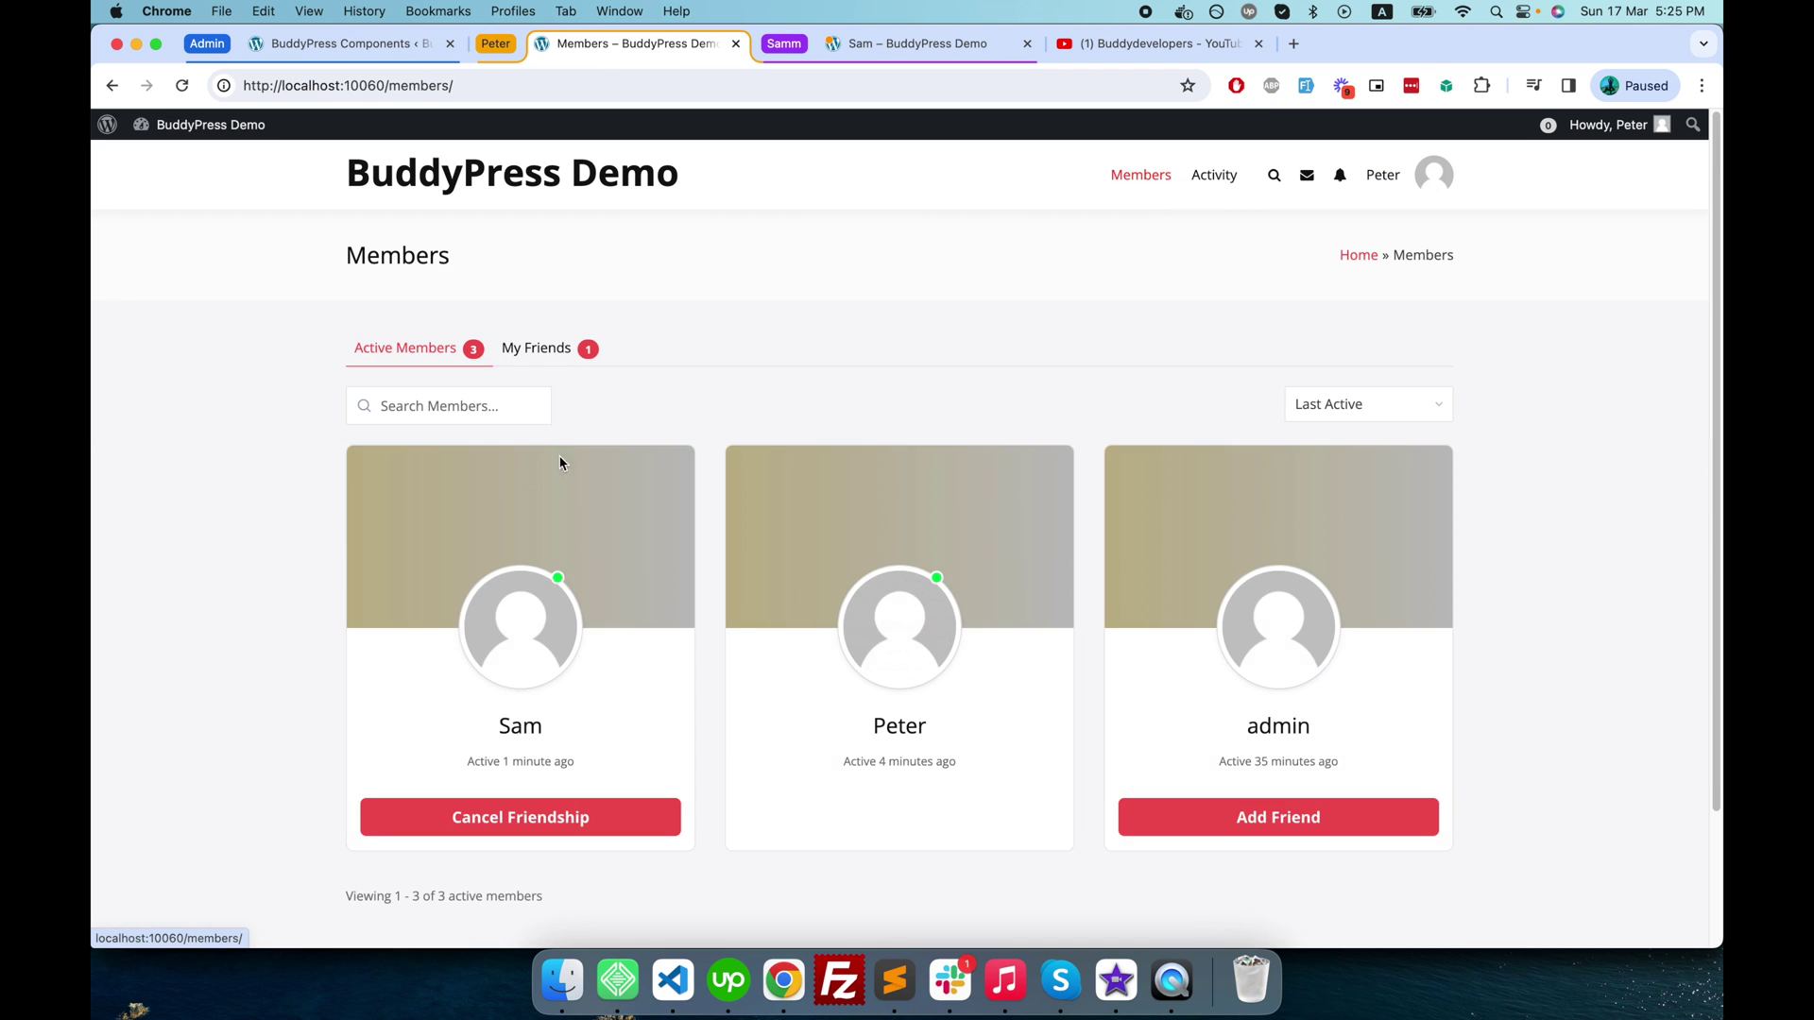
click(520, 726)
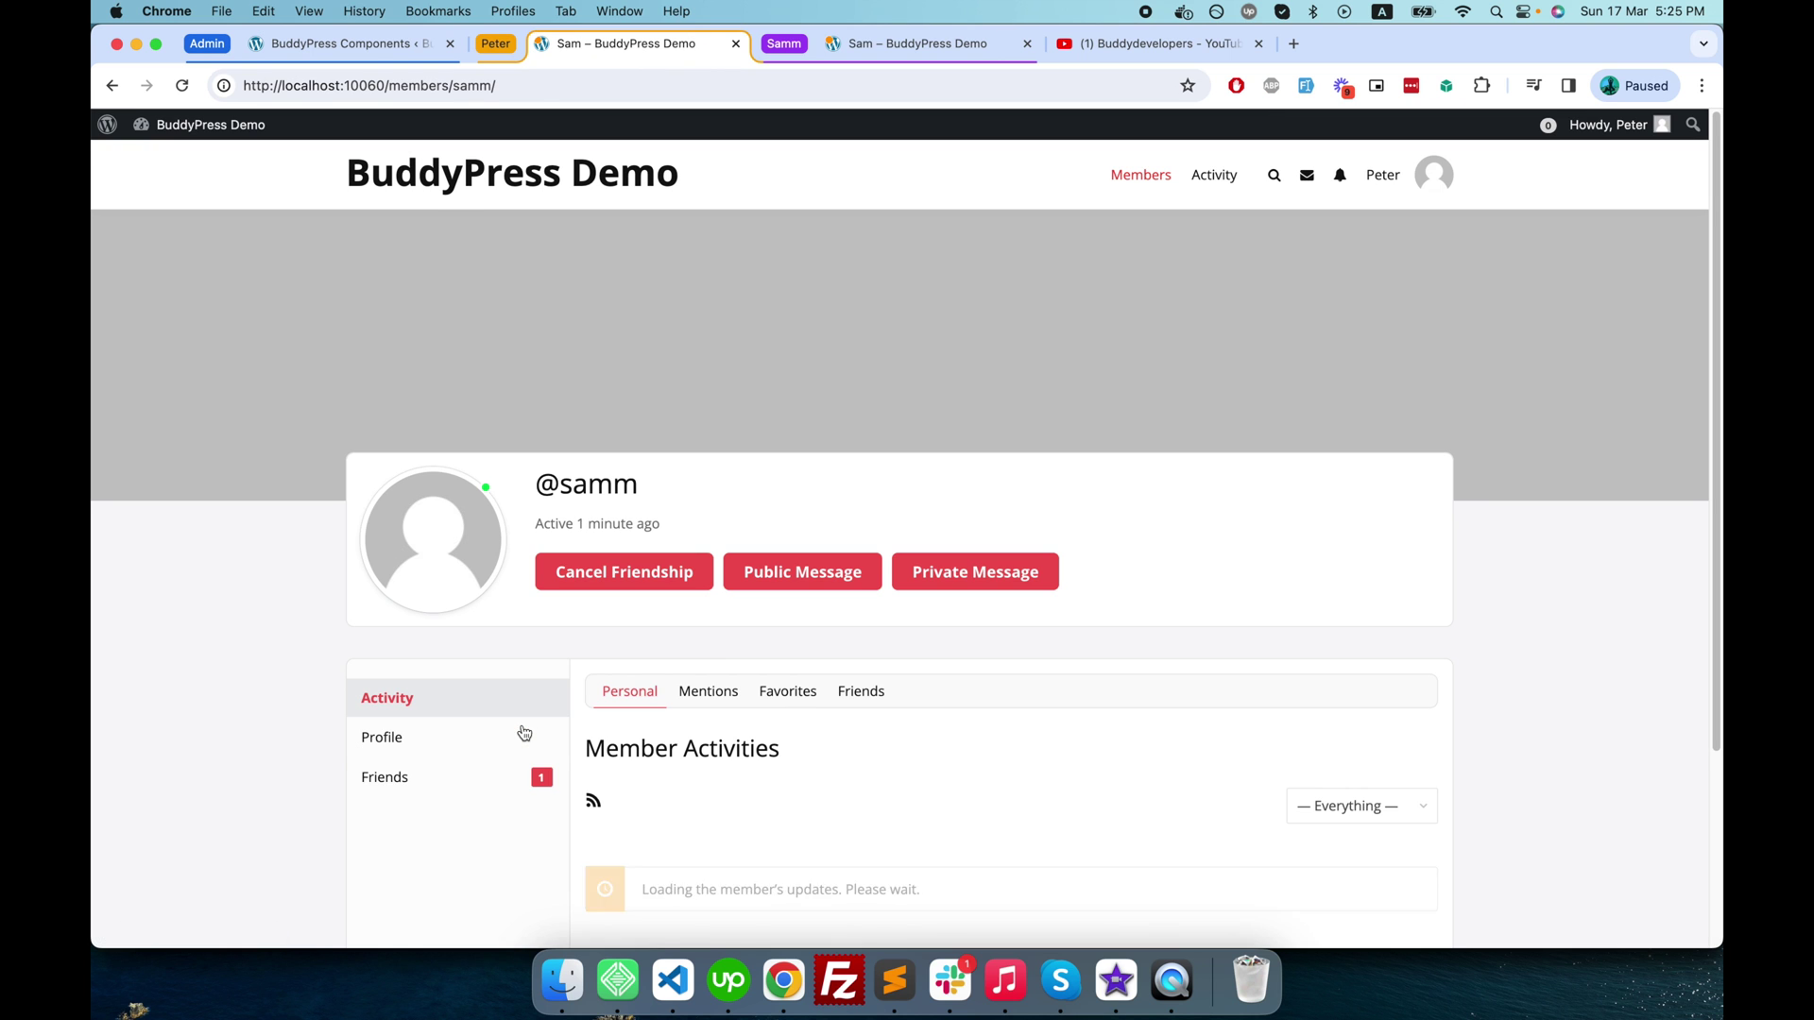
scroll(721, 652, down, 2)
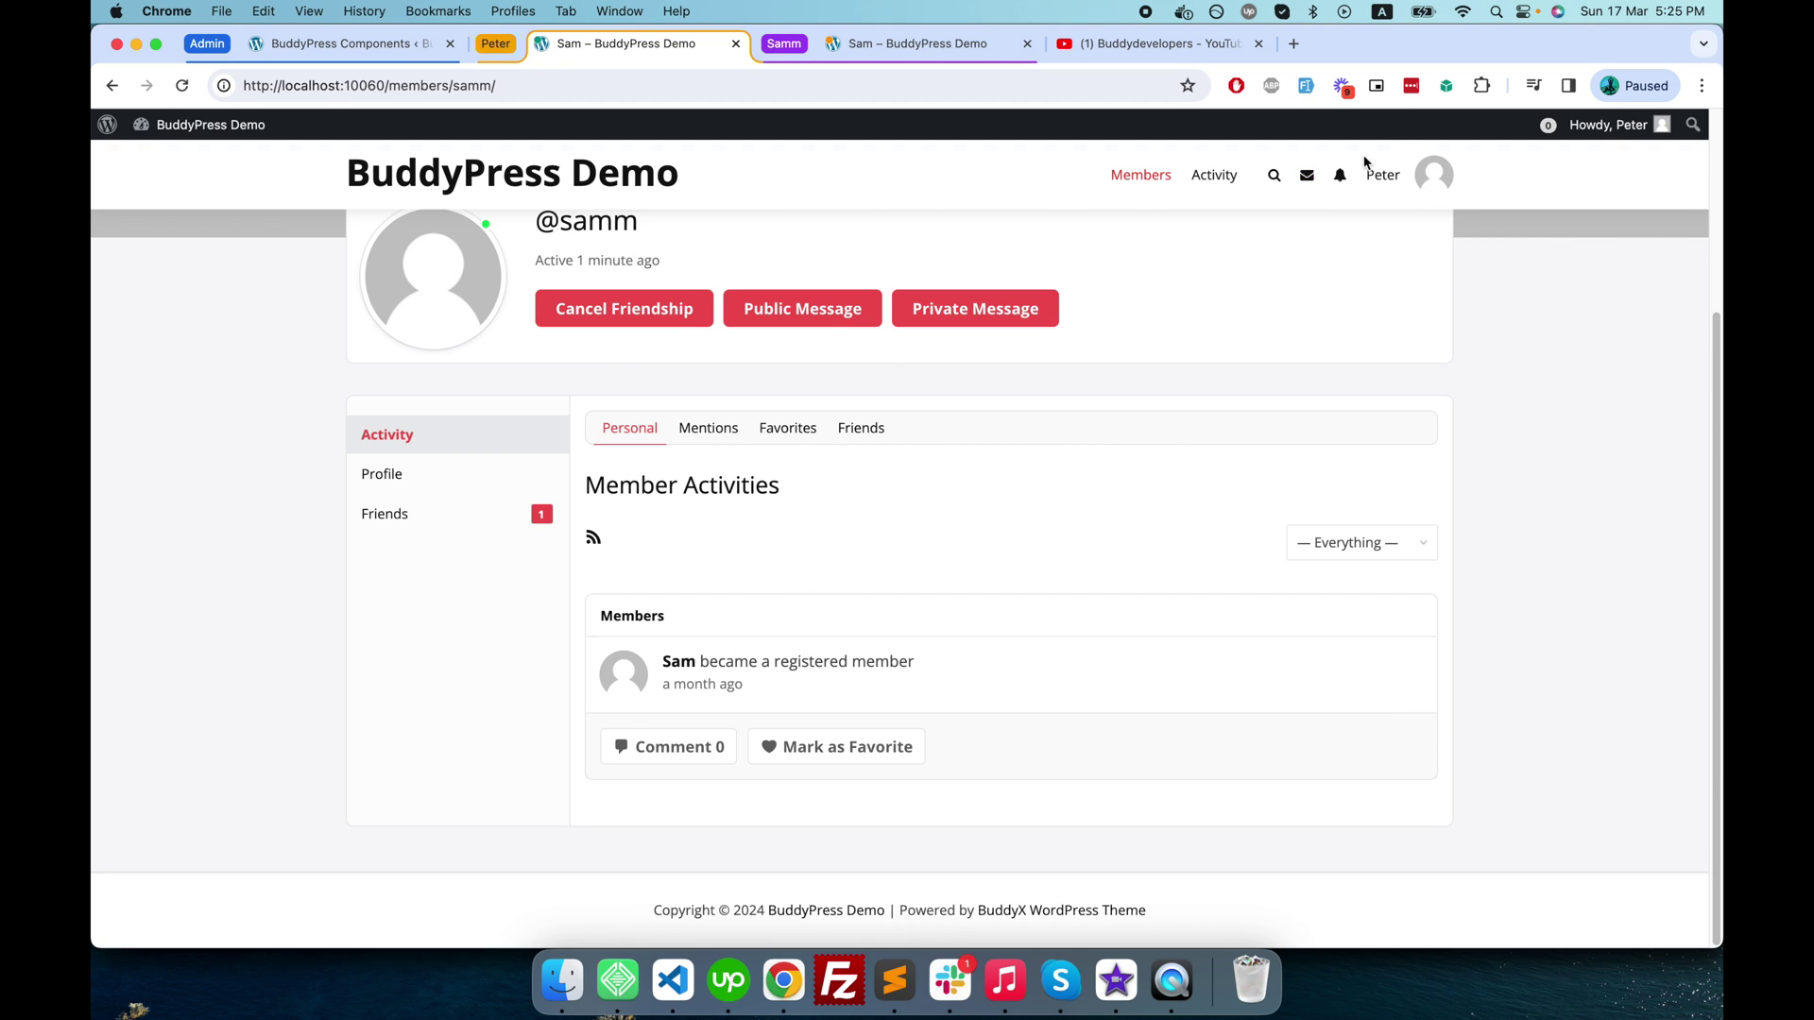
click(1425, 182)
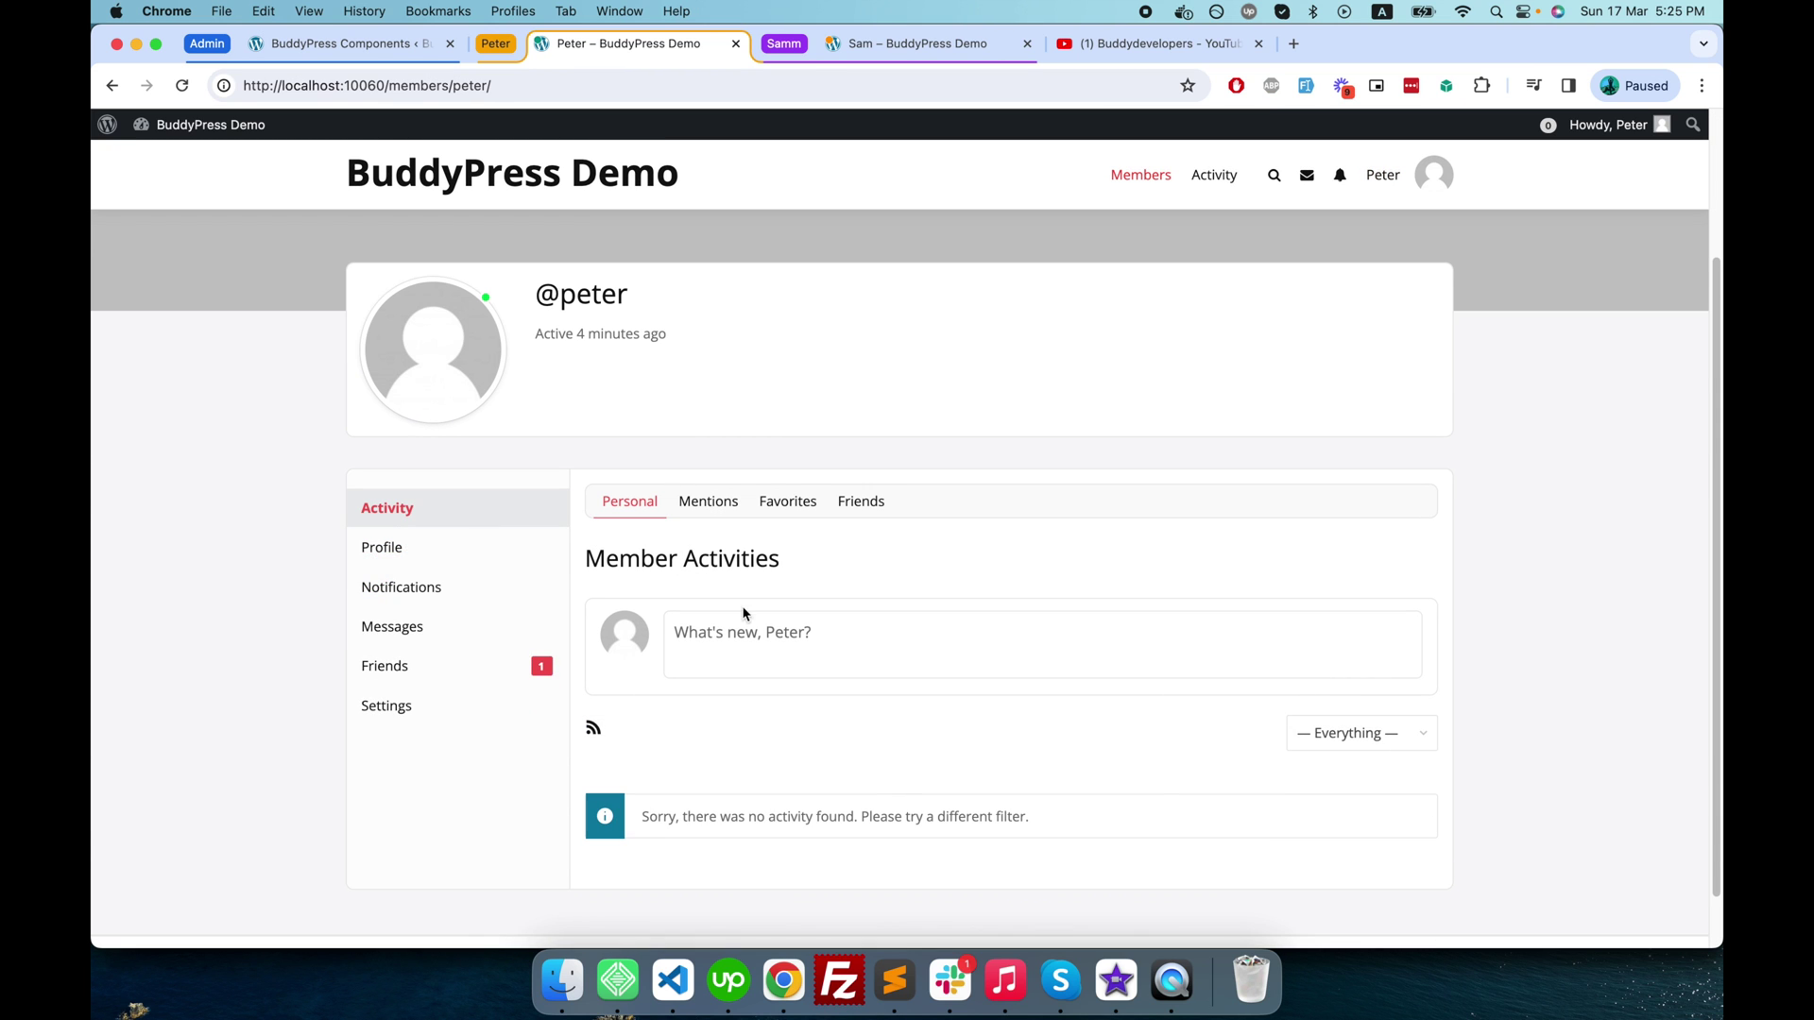
Step: Open the site-wide Activity stream and scroll through it, showing Barry's registration entry
click(785, 640)
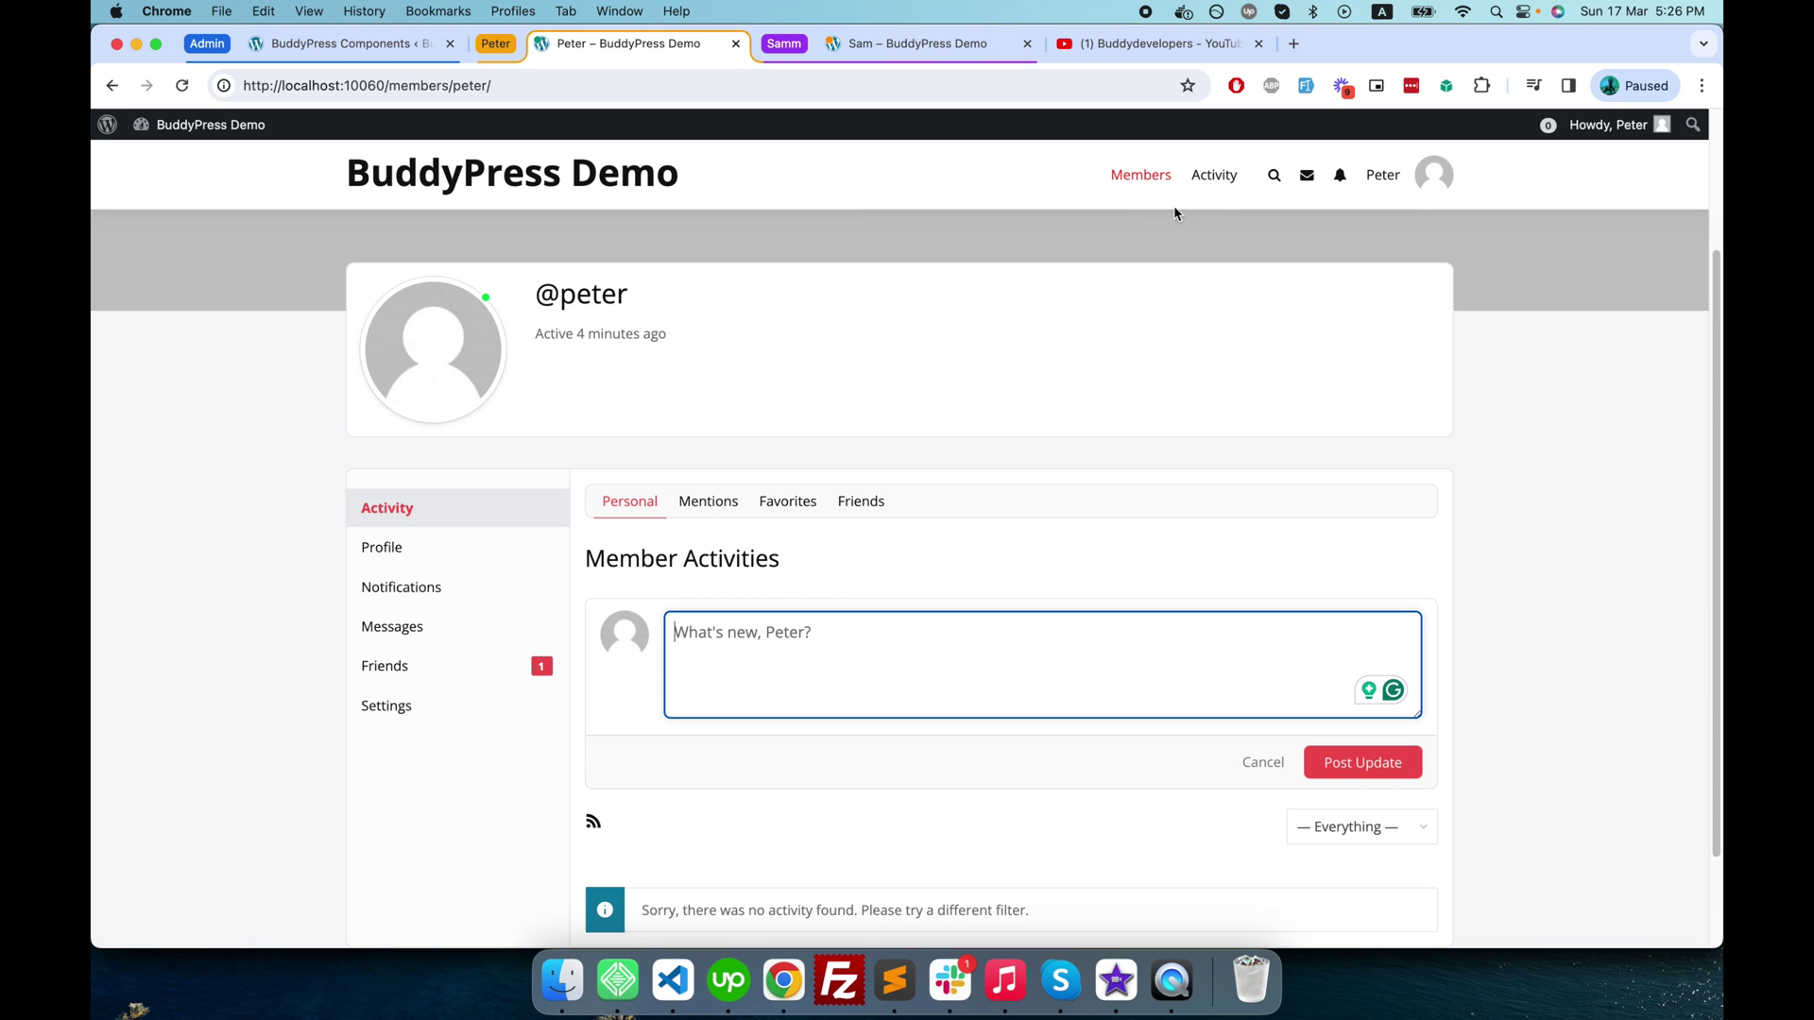
click(1212, 175)
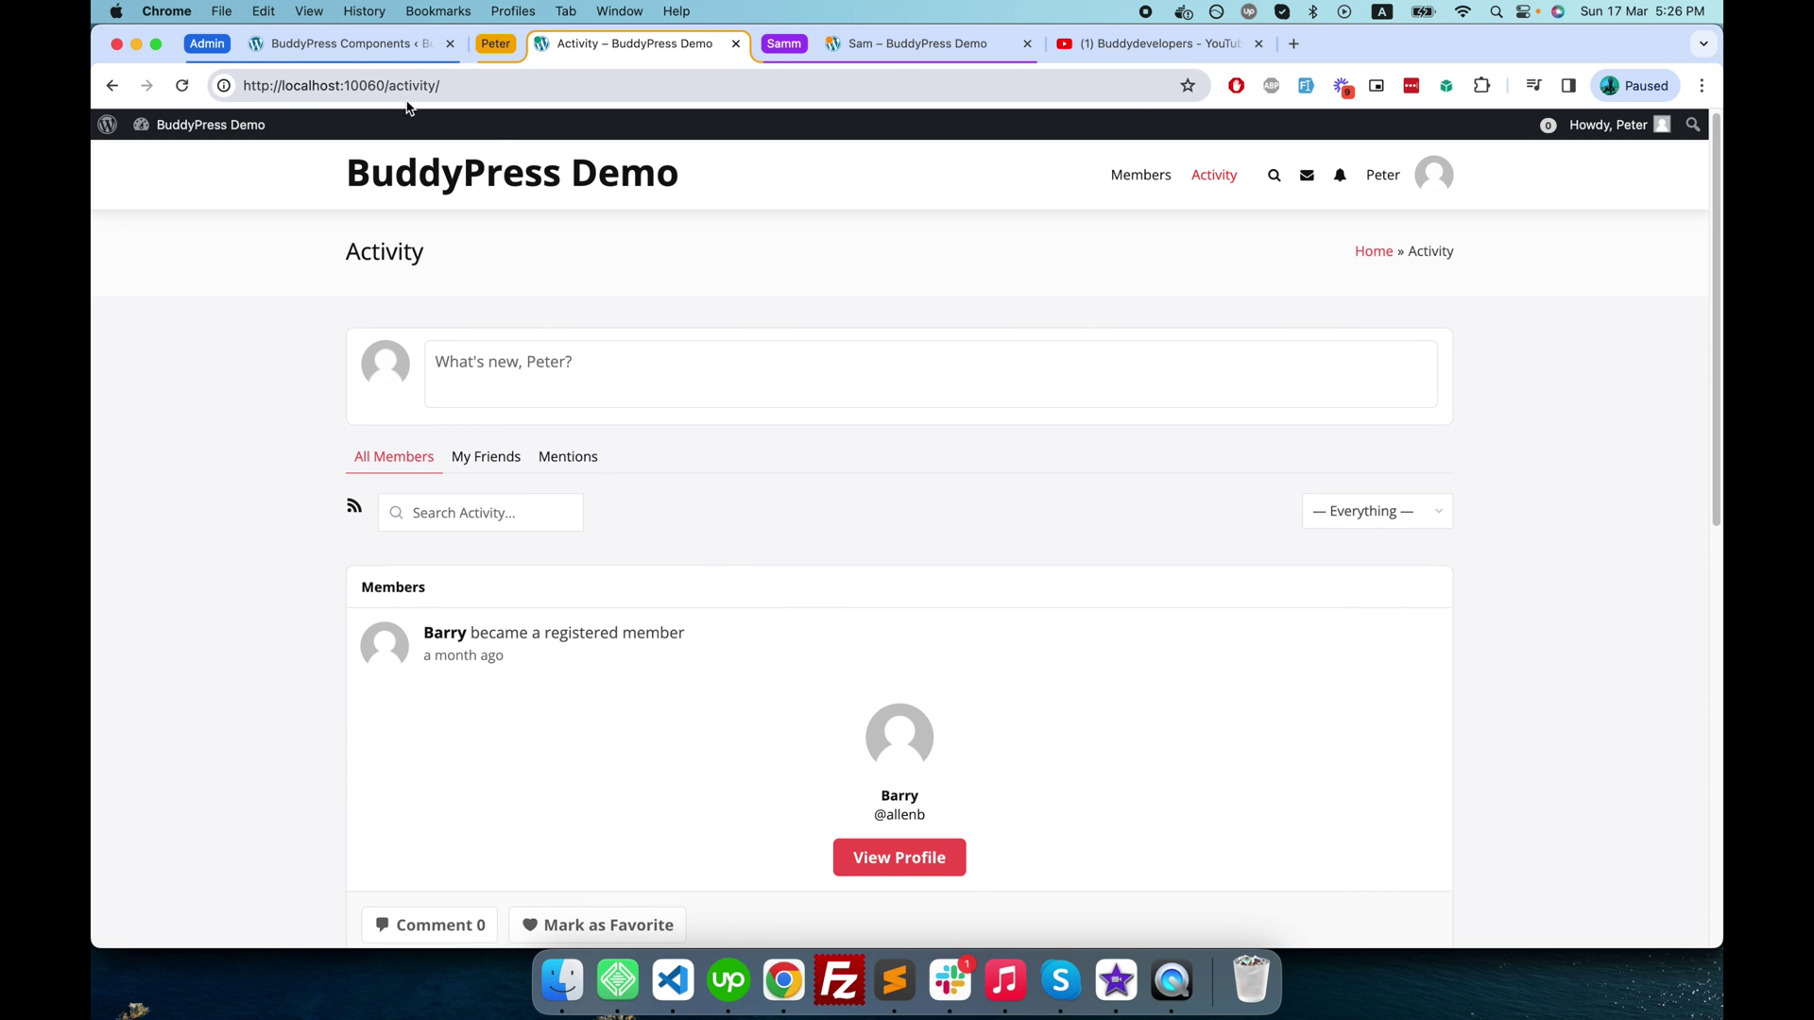
scroll(592, 279, down, 3)
scroll(586, 308, up, 3)
scroll(587, 304, down, 6)
scroll(586, 304, up, 6)
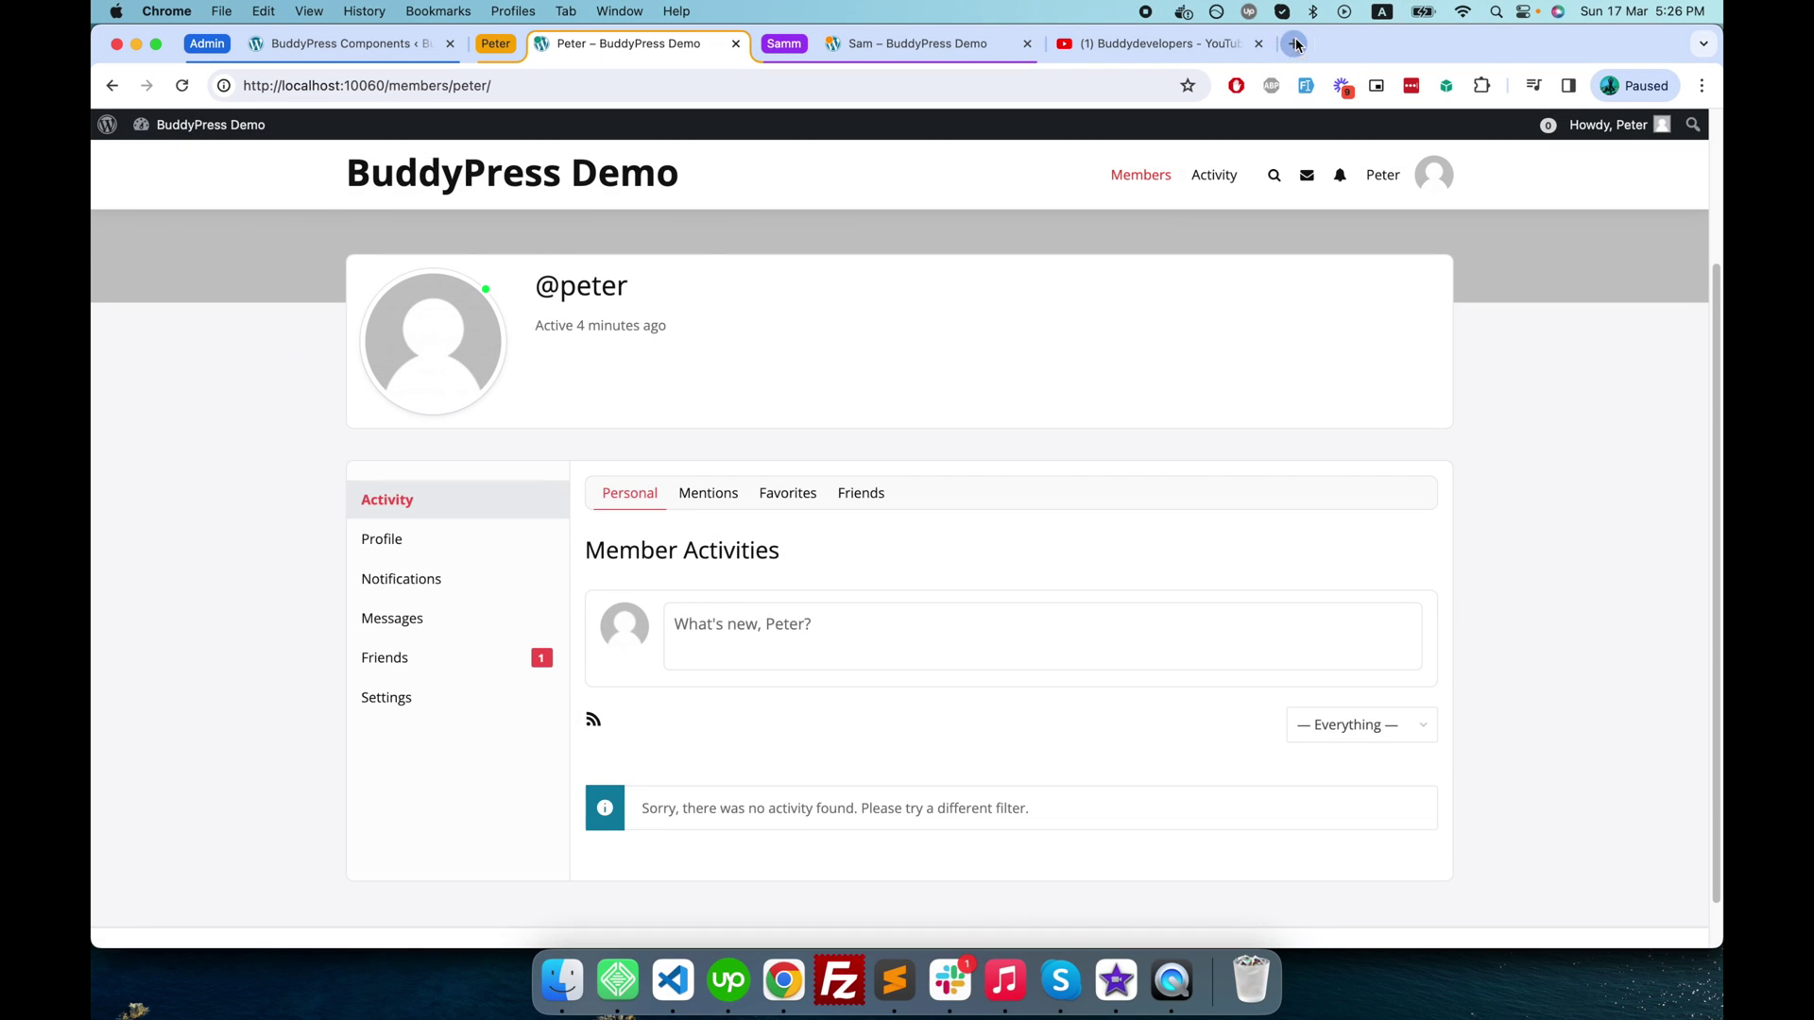
Step: Load facebook.com in a new tab and go to your own Facebook profile
click(1295, 42)
text(fa)
key(Return)
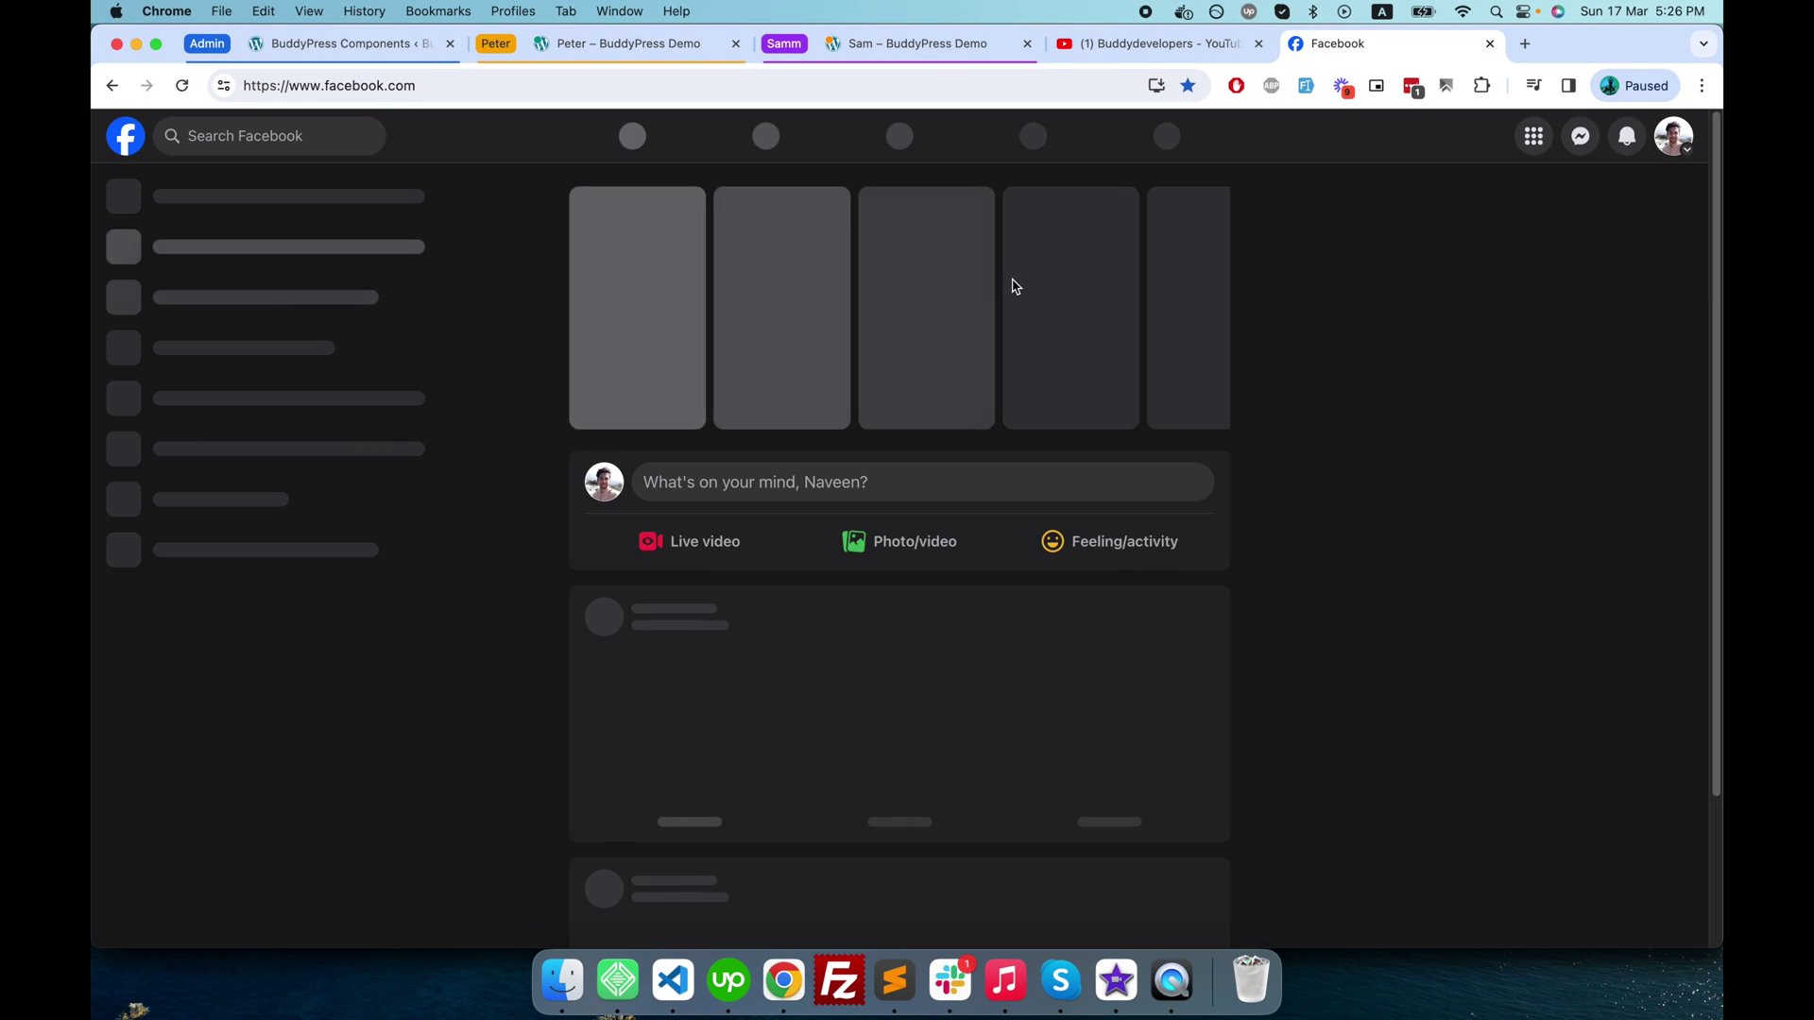
click(1673, 136)
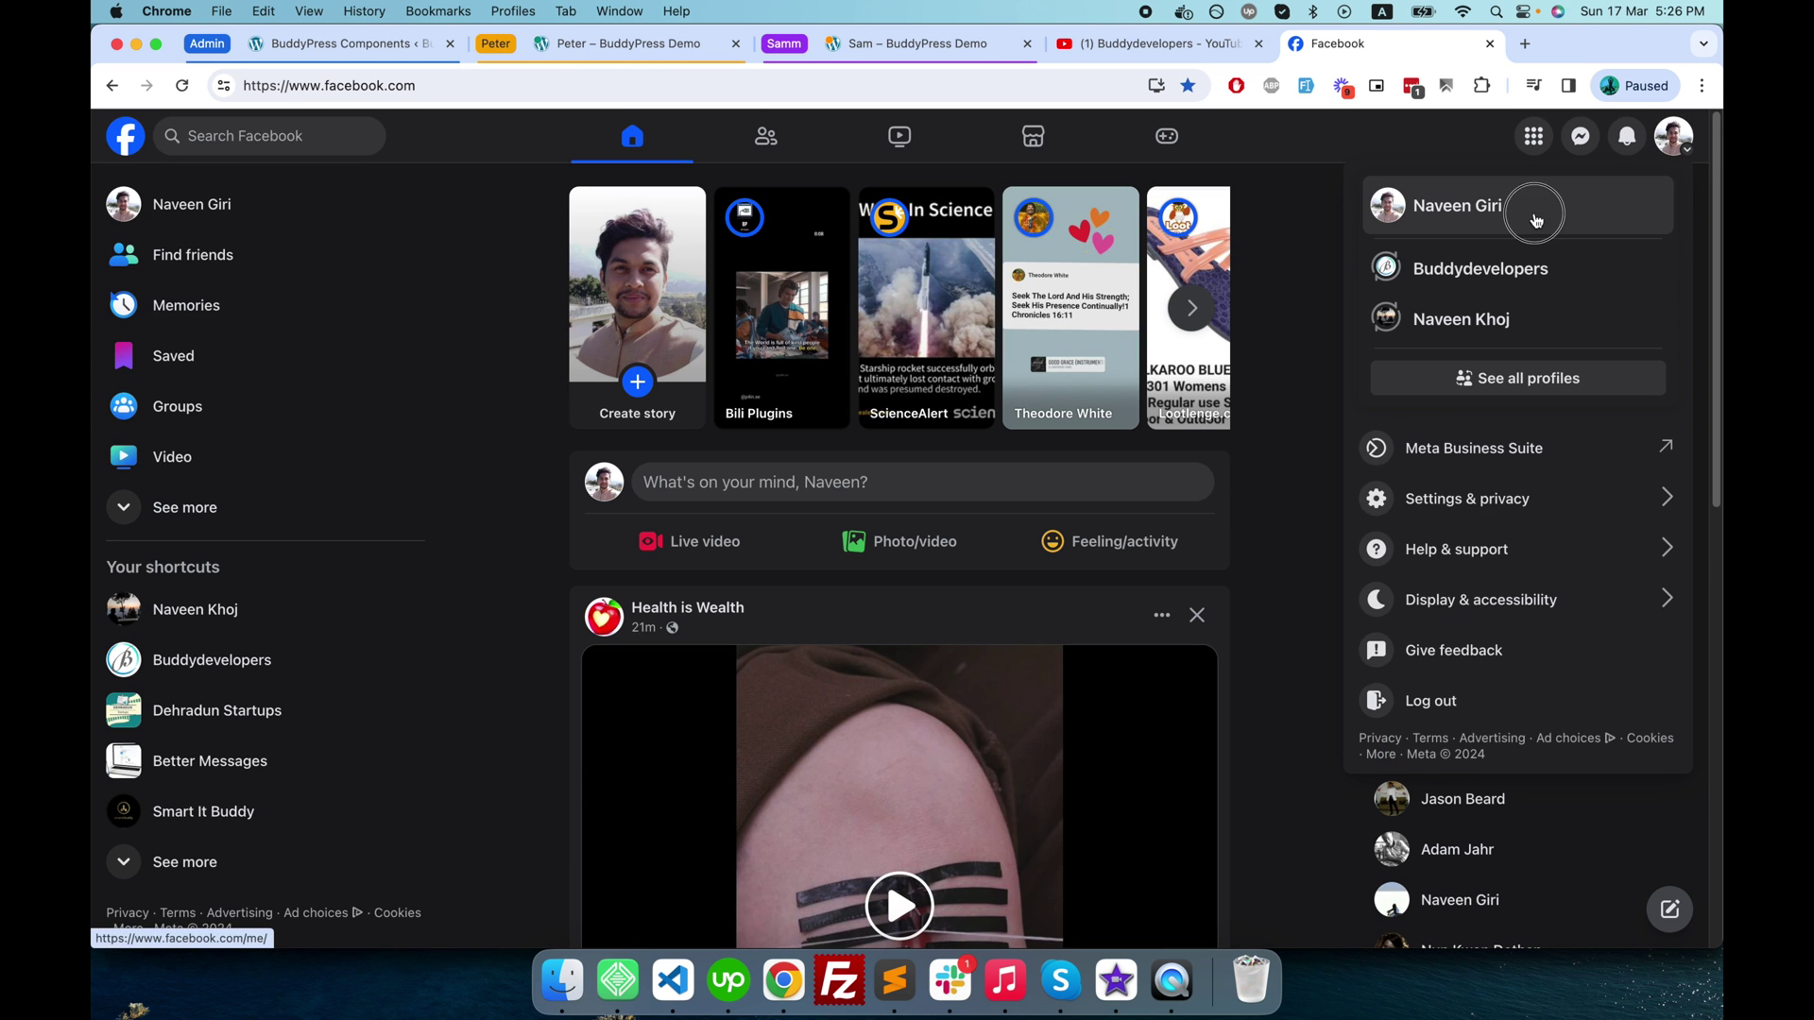
key(Escape)
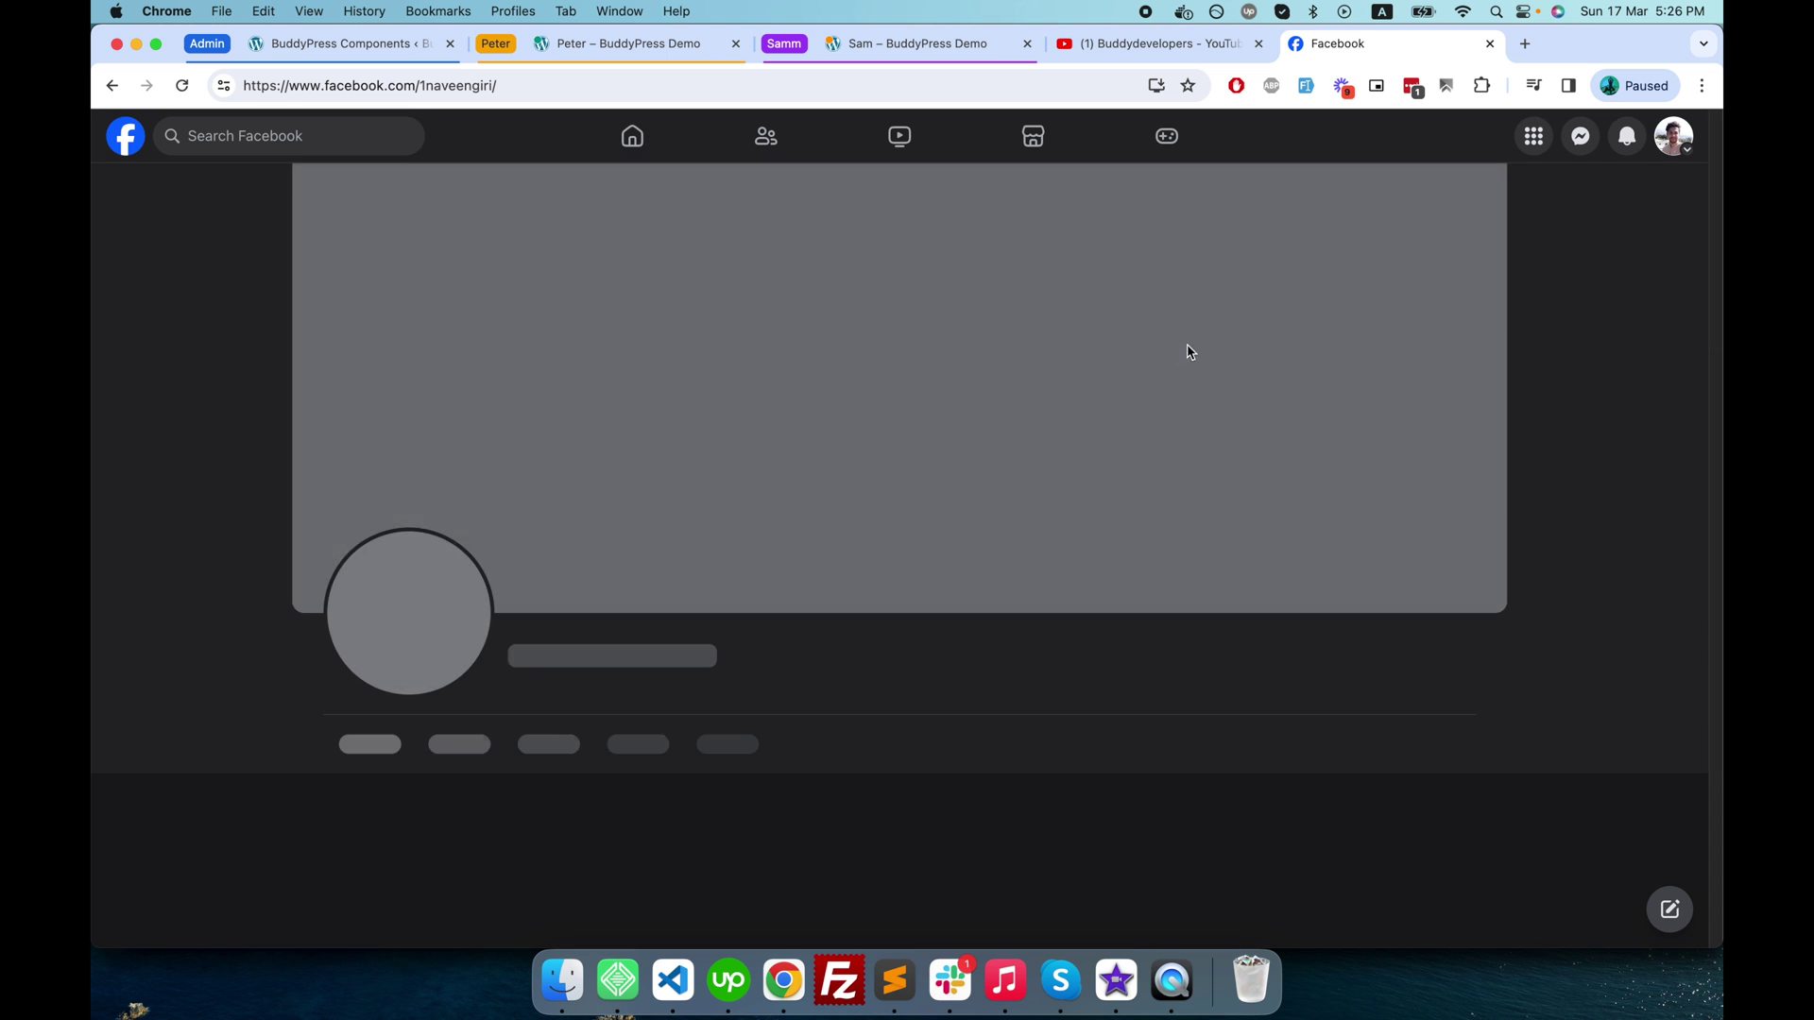
Step: Scroll the Facebook profile, open its 'What's on your mind?' composer, then return to BuddyPress
scroll(1169, 351, down, 15)
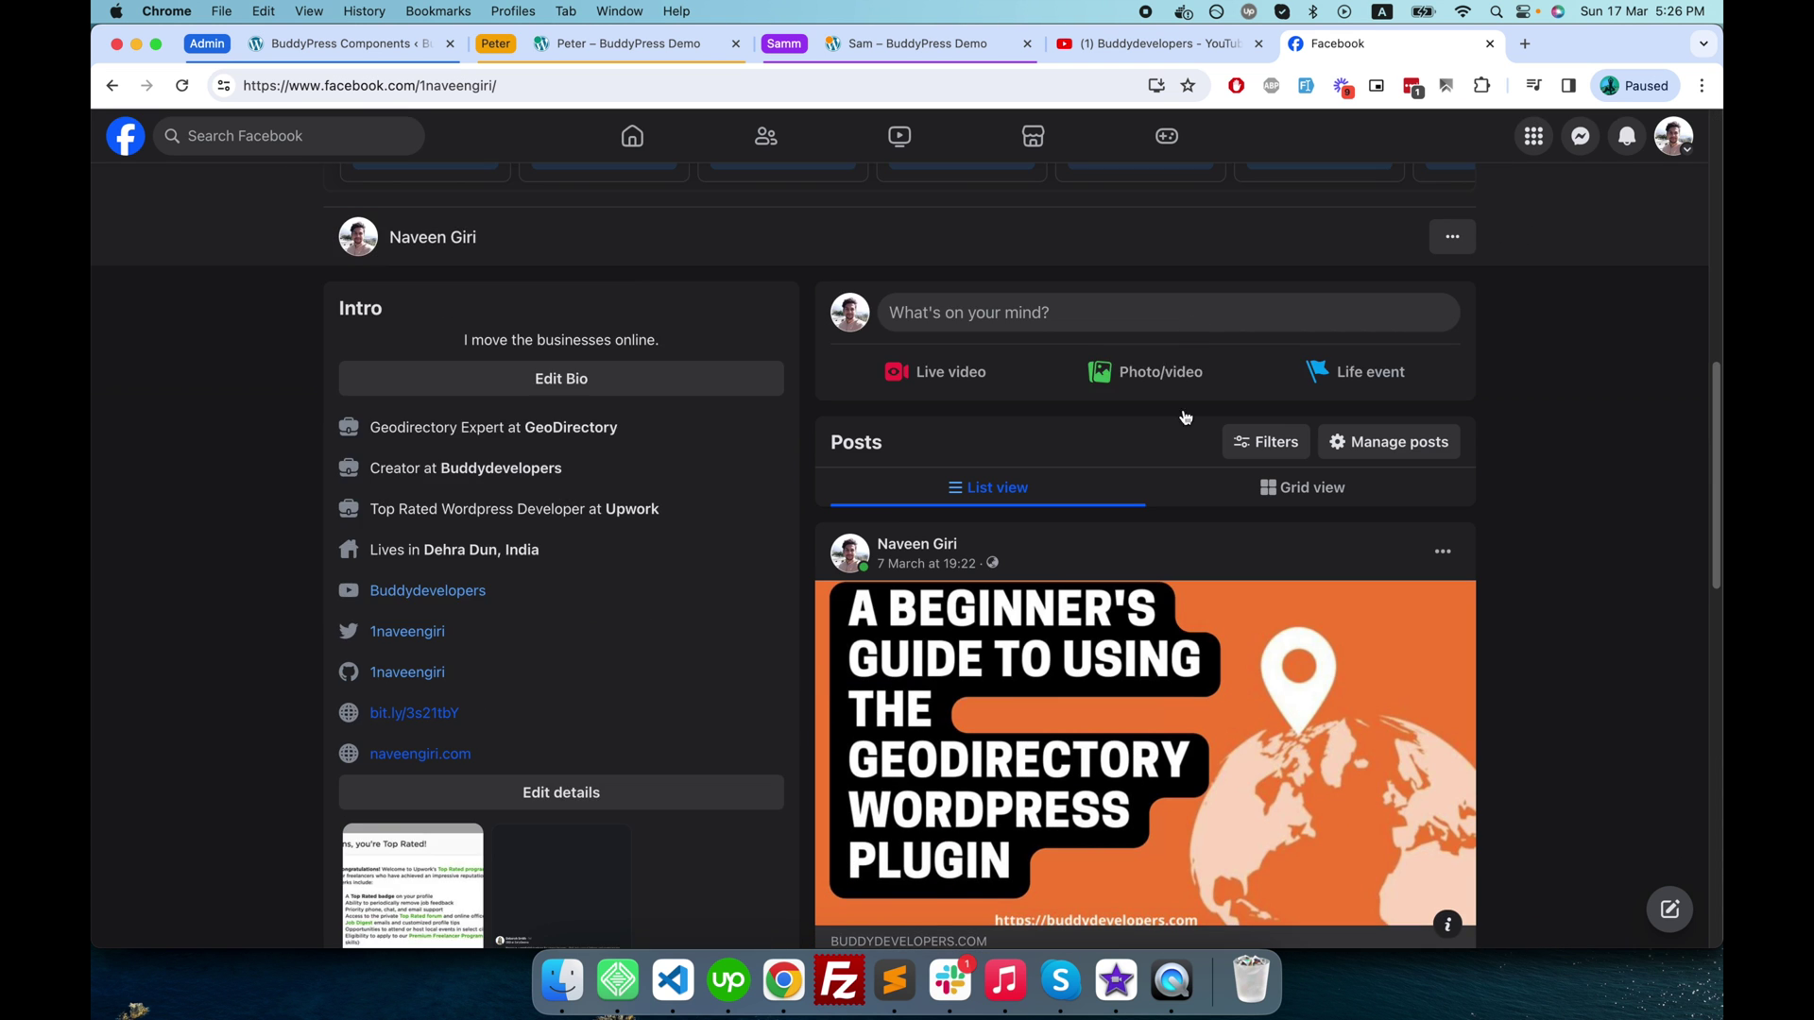
scroll(1088, 475, down, 10)
scroll(1088, 475, up, 15)
scroll(1086, 476, up, 4)
scroll(1087, 475, down, 15)
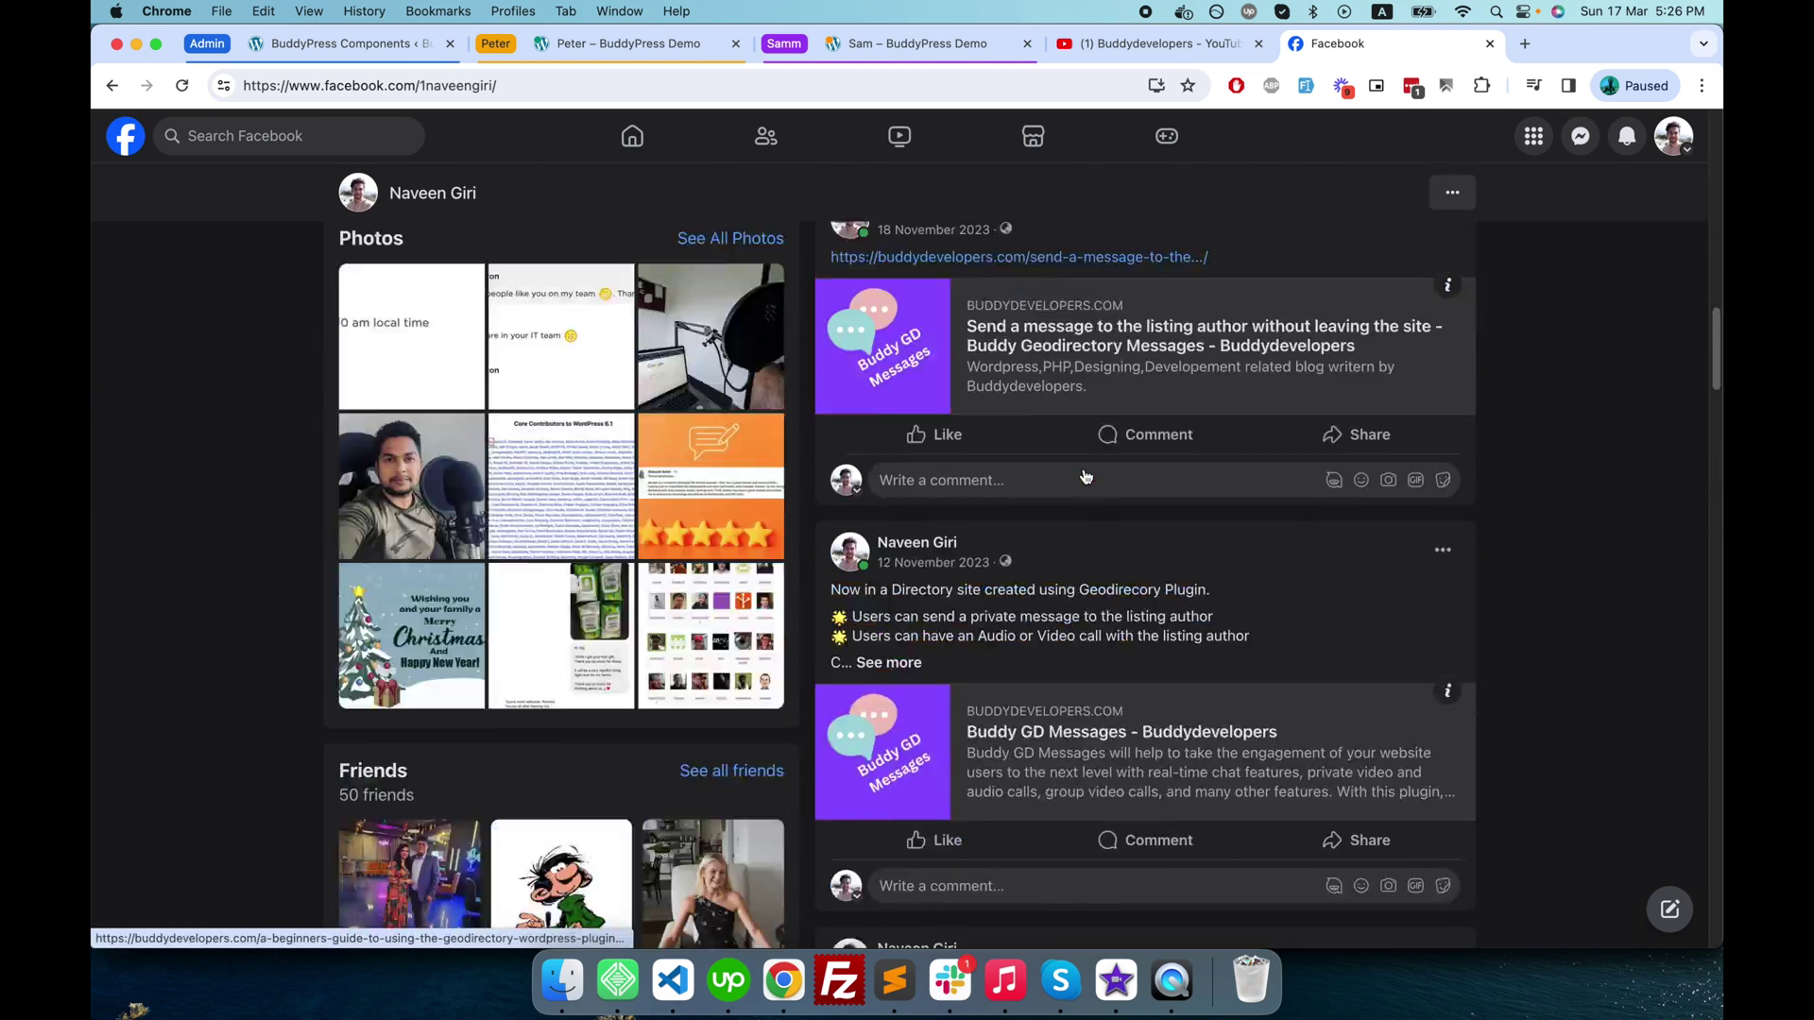
scroll(1085, 475, down, 10)
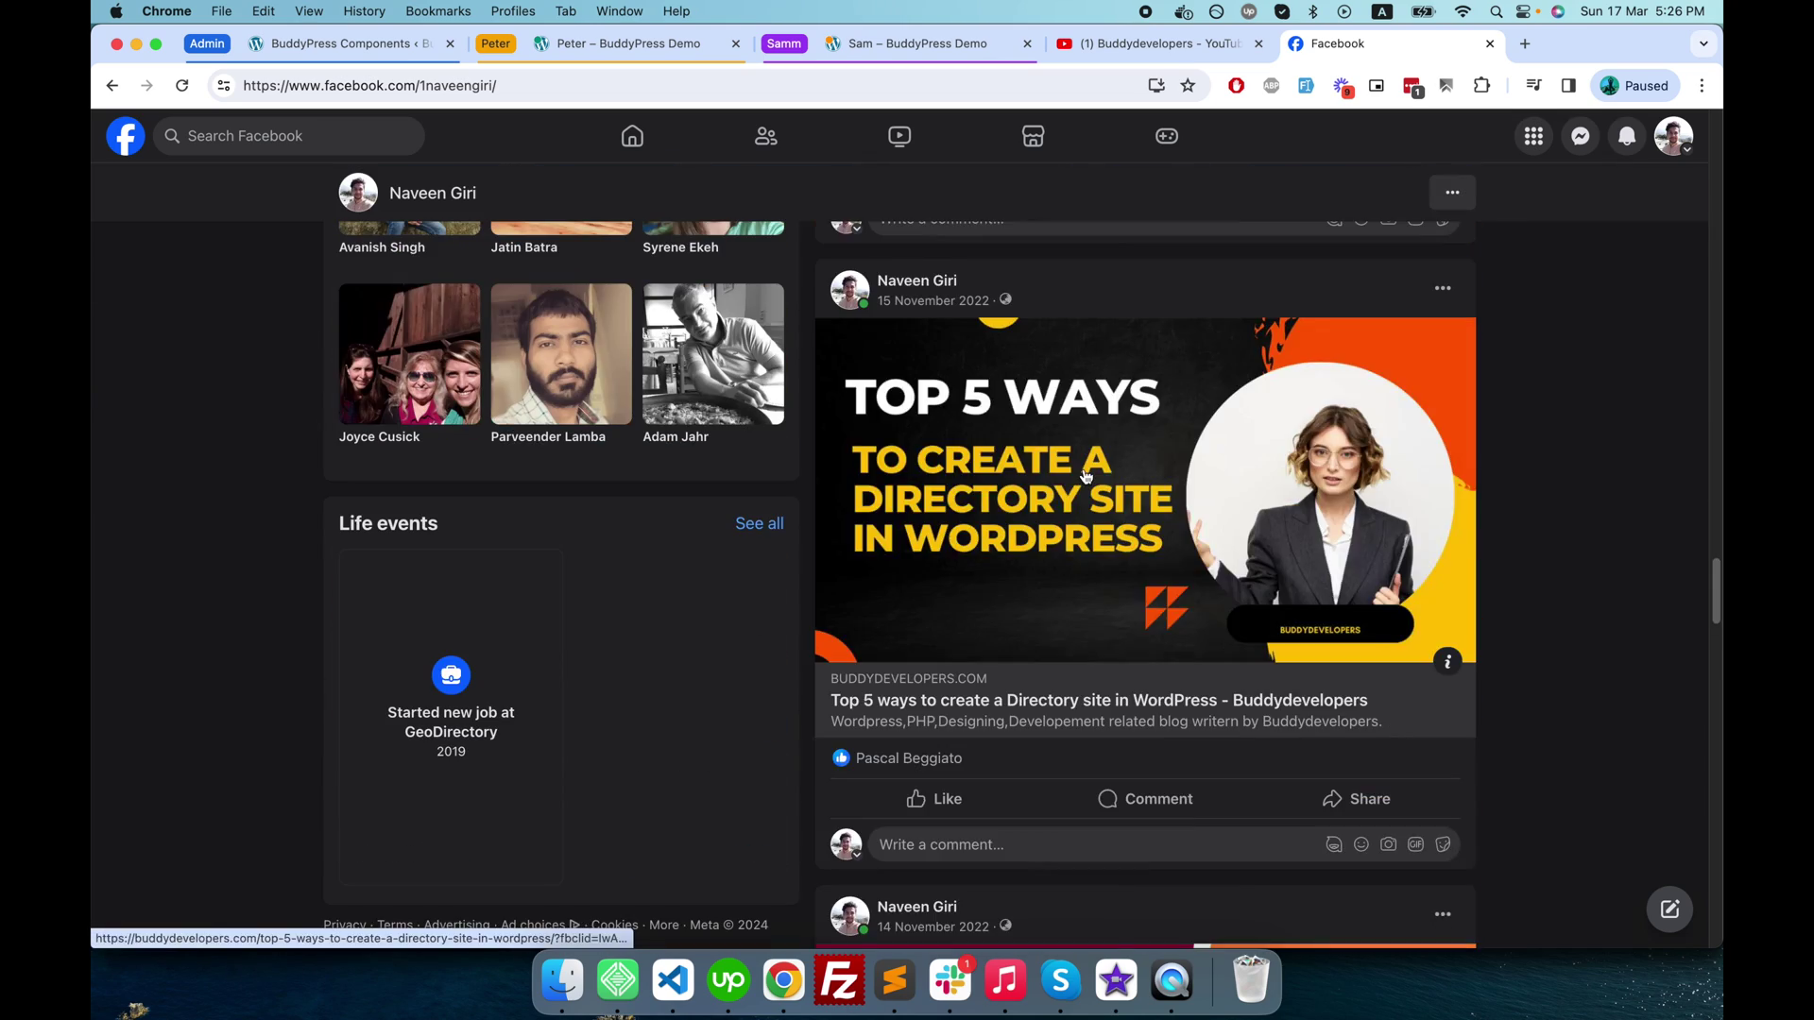
scroll(1086, 475, up, 15)
scroll(1082, 482, up, 5)
click(1034, 557)
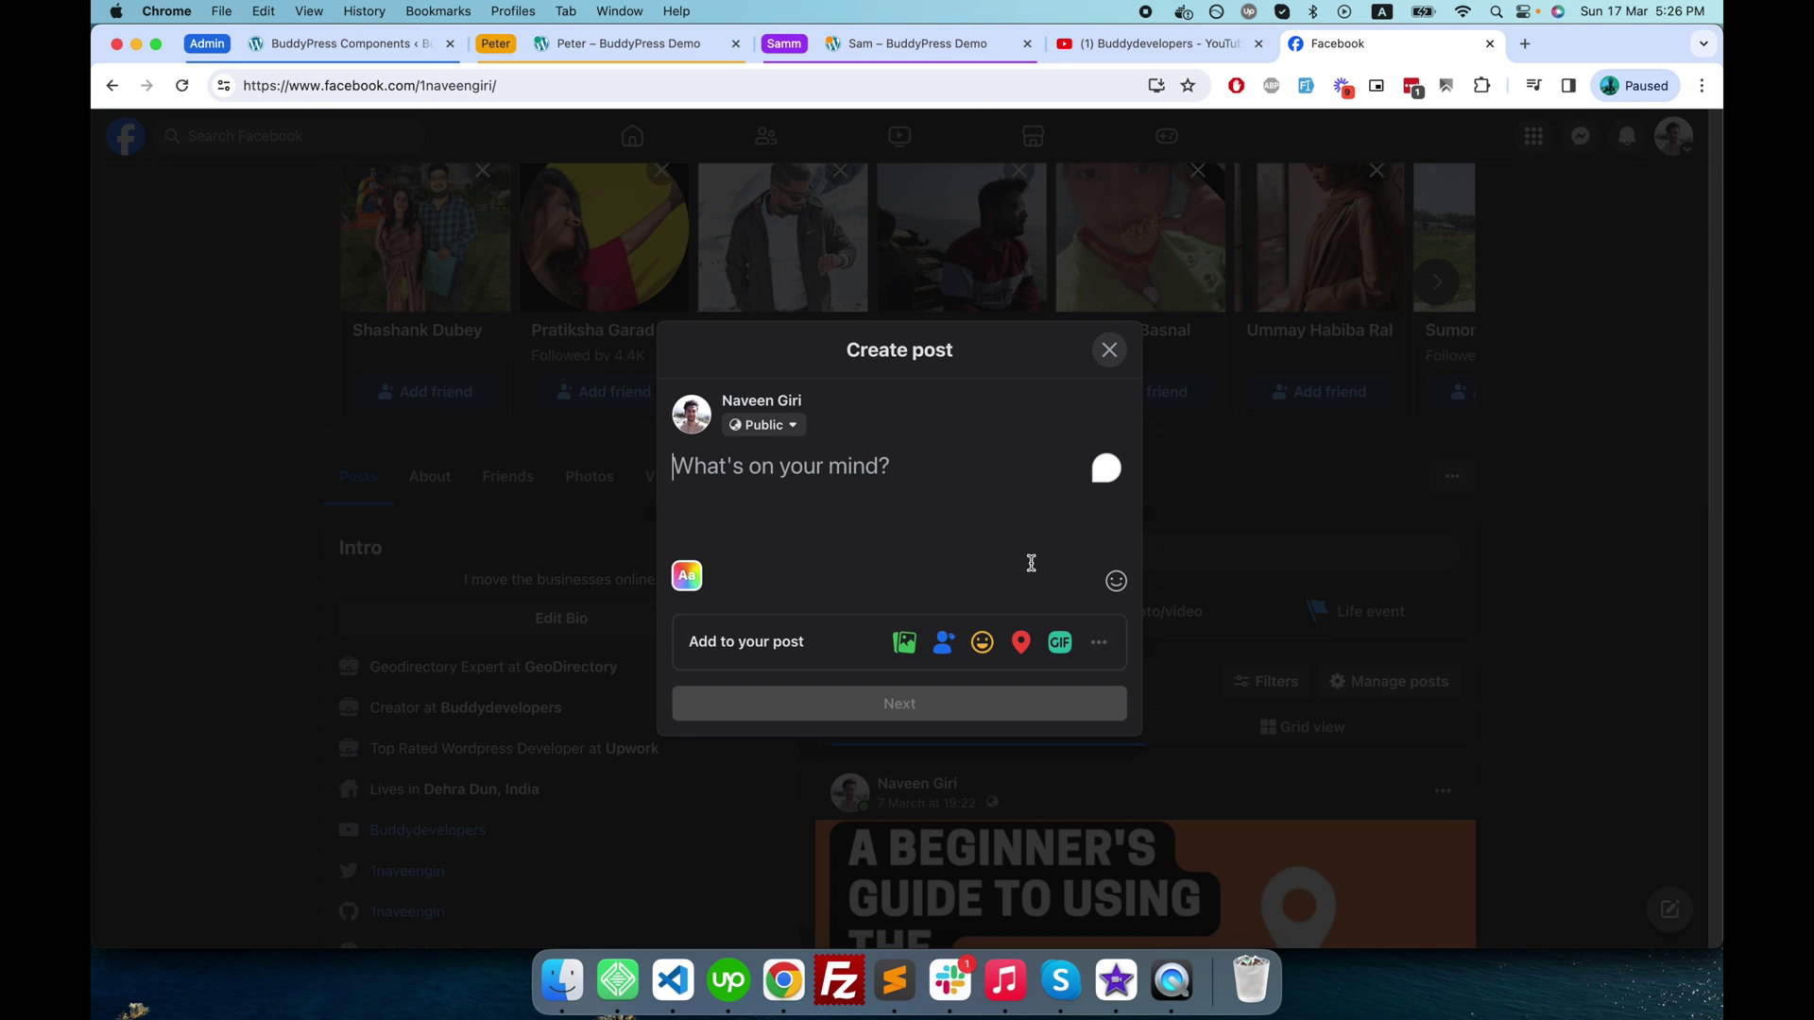
click(592, 53)
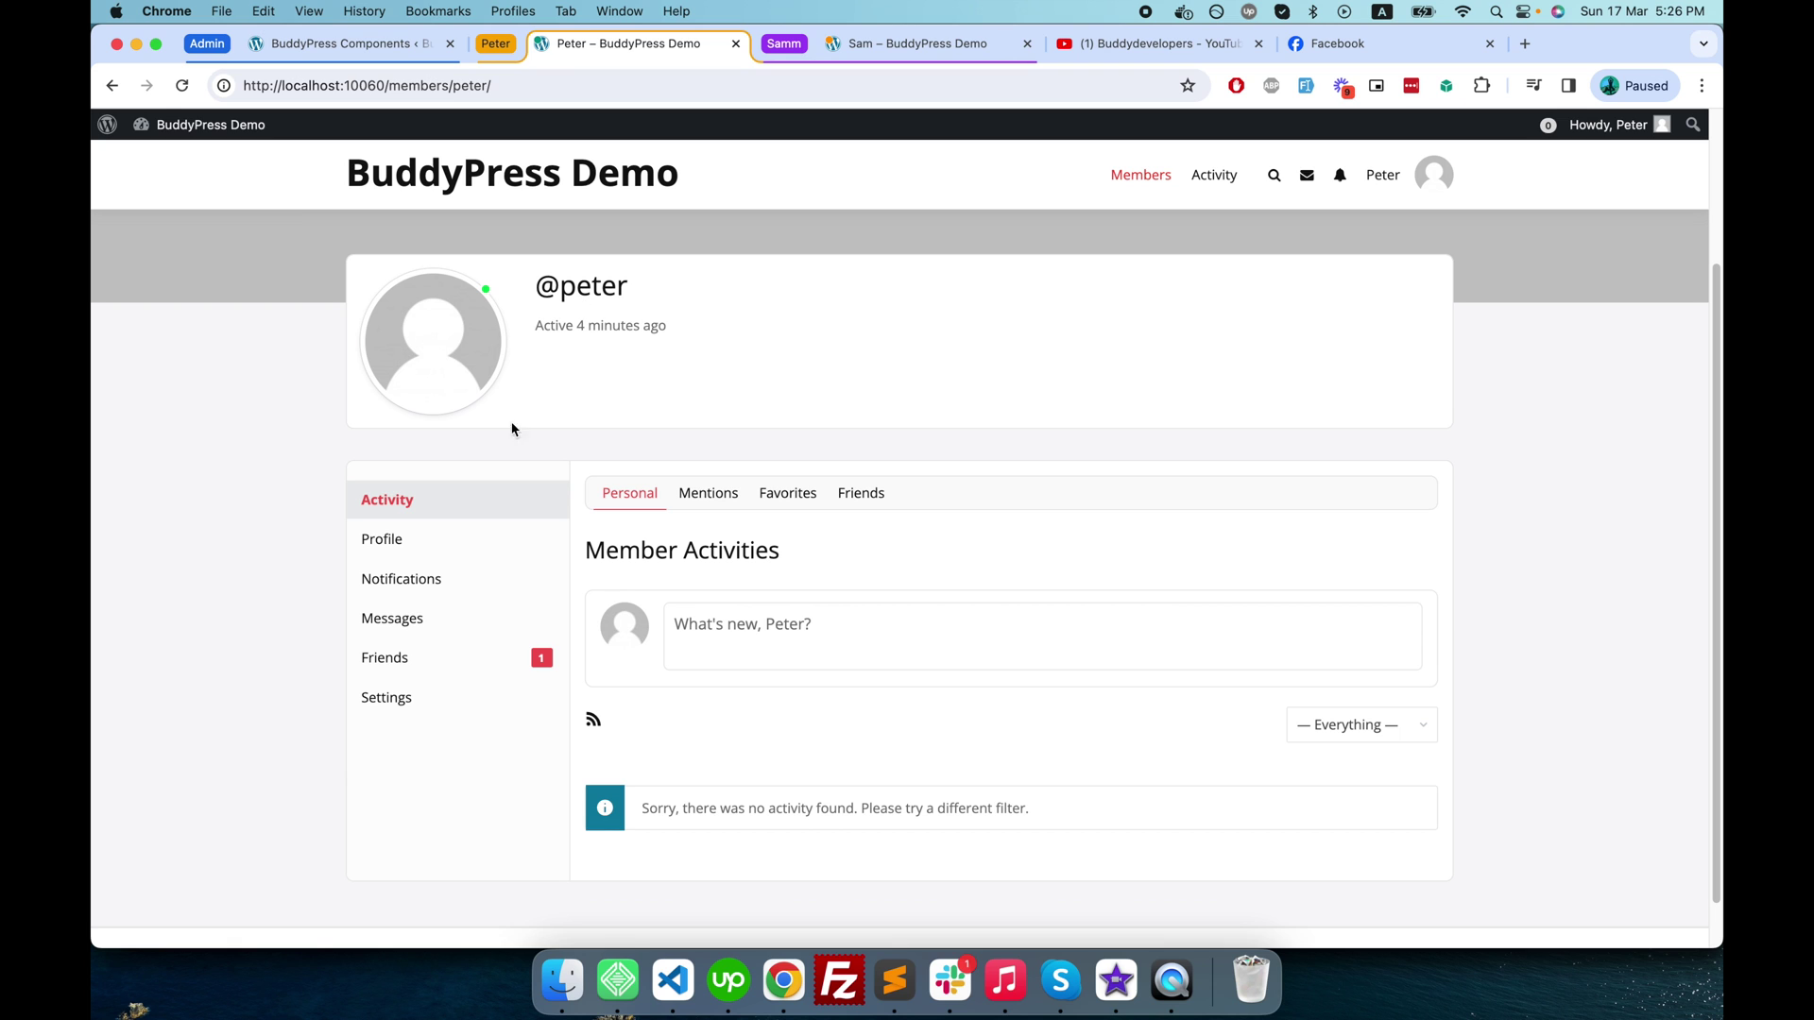
Step: Reload Peter's empty personal Activity list, then go back to Facebook and close the post dialog
click(378, 502)
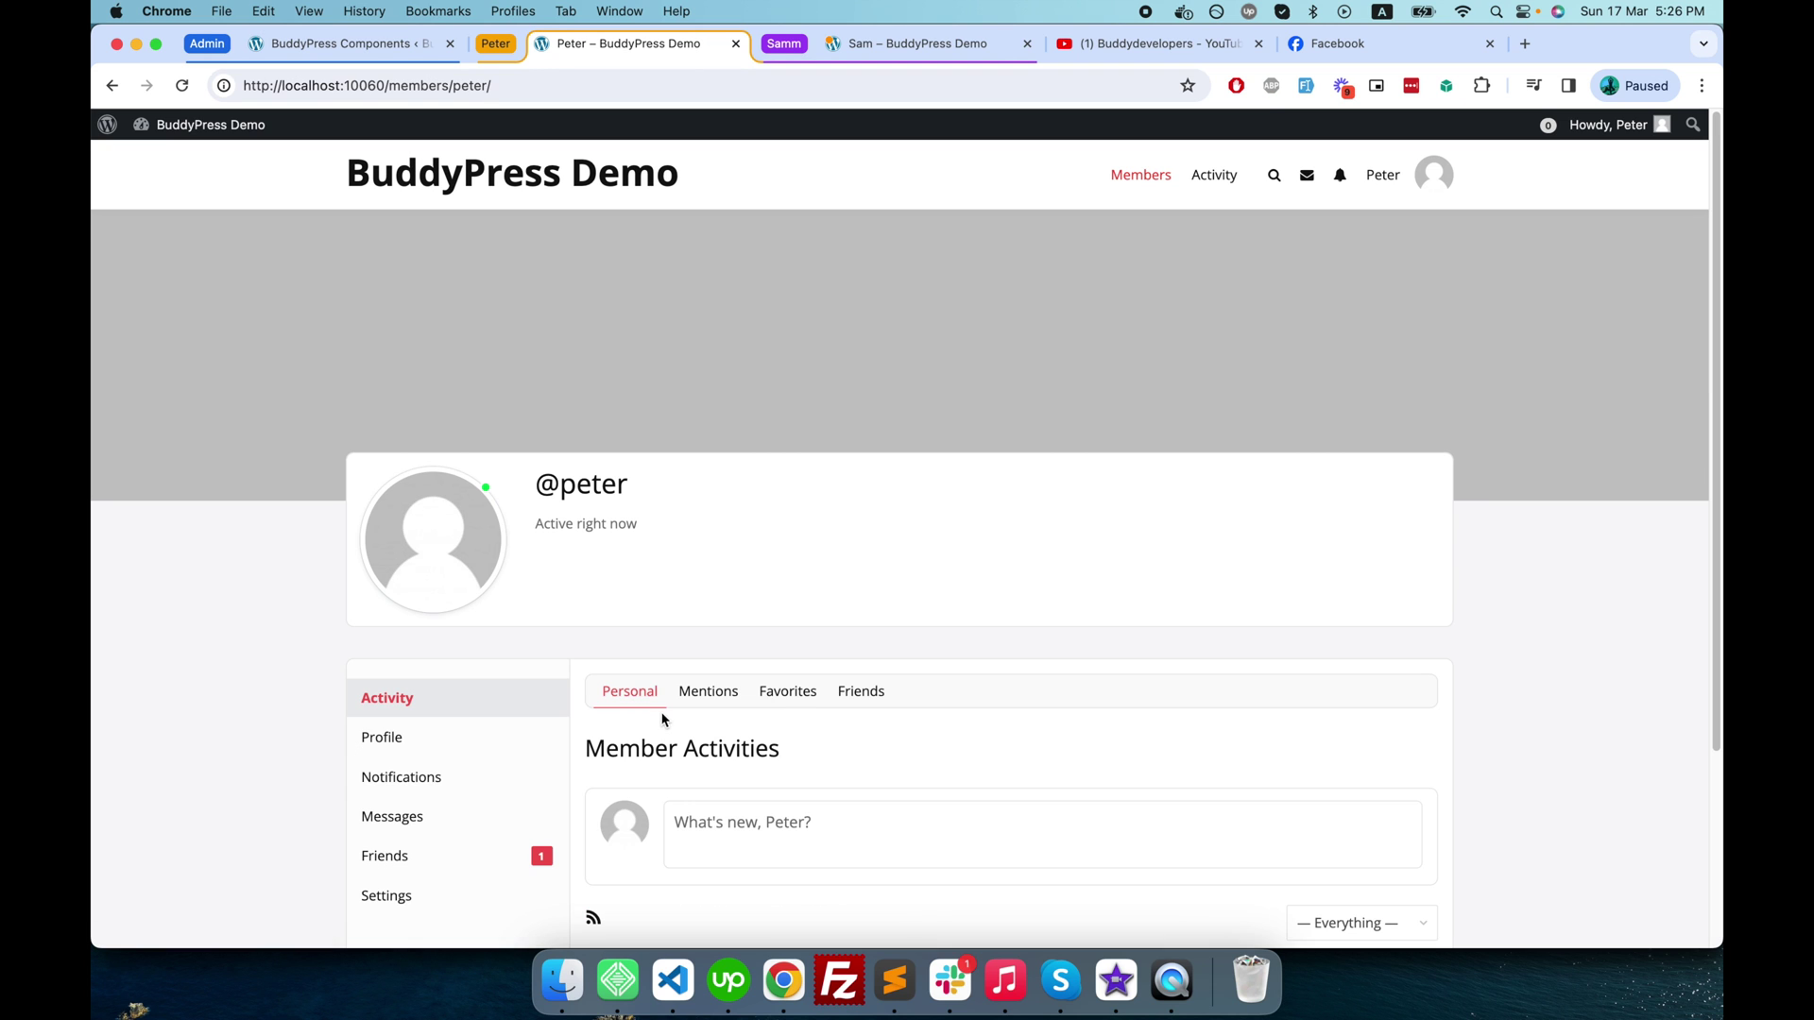
scroll(662, 720, down, 5)
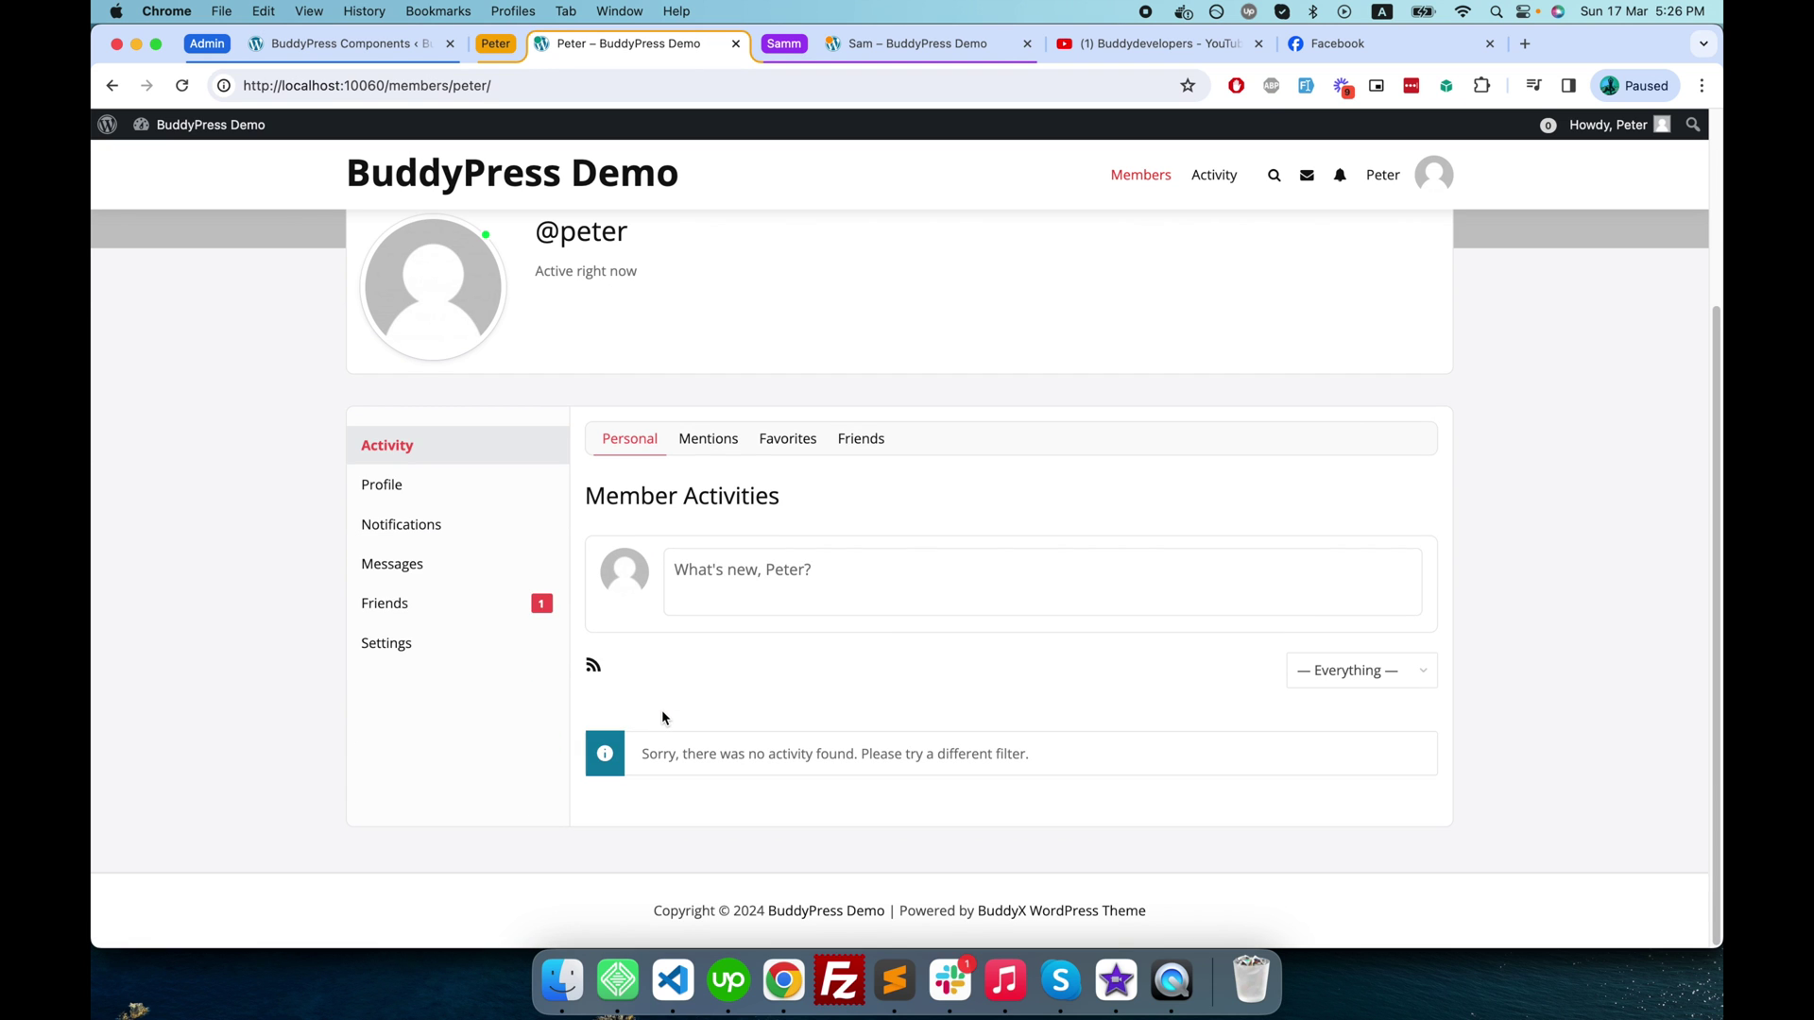
click(1346, 53)
click(1109, 349)
Step: Browse the Facebook home news feed, then switch to Sam's BuddyPress tab
click(635, 135)
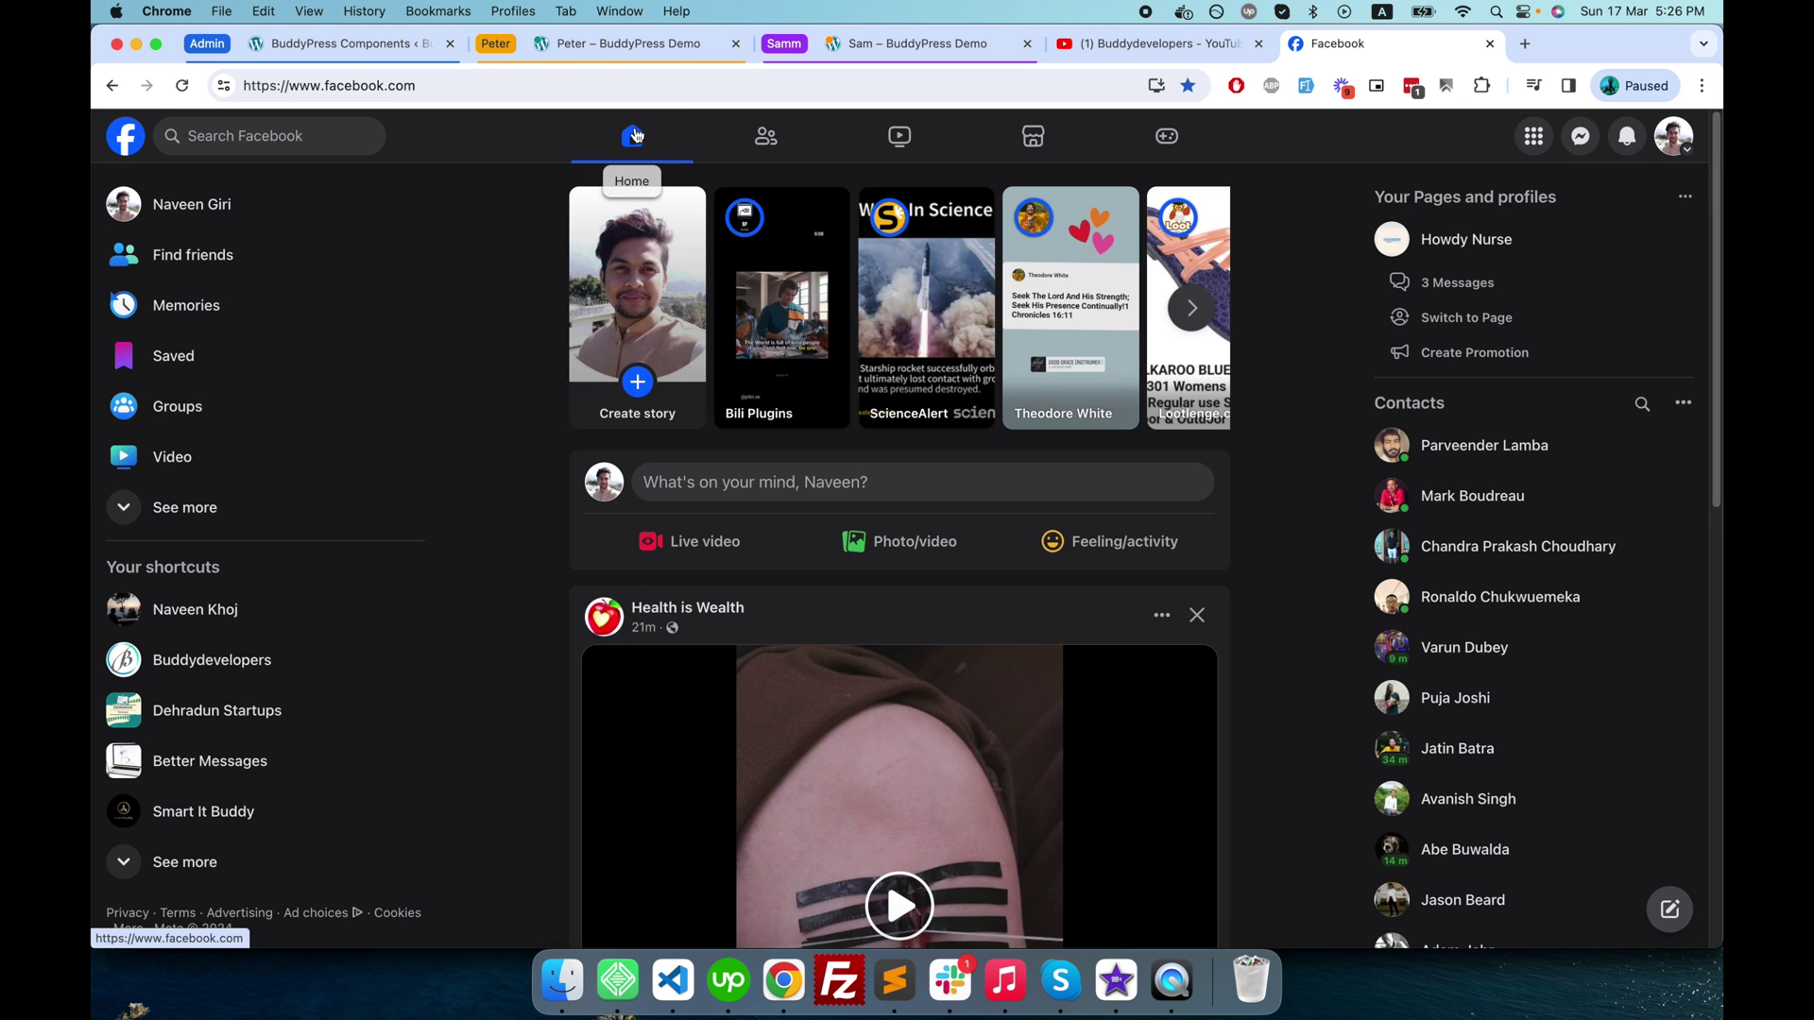
scroll(766, 435, down, 8)
scroll(765, 442, down, 15)
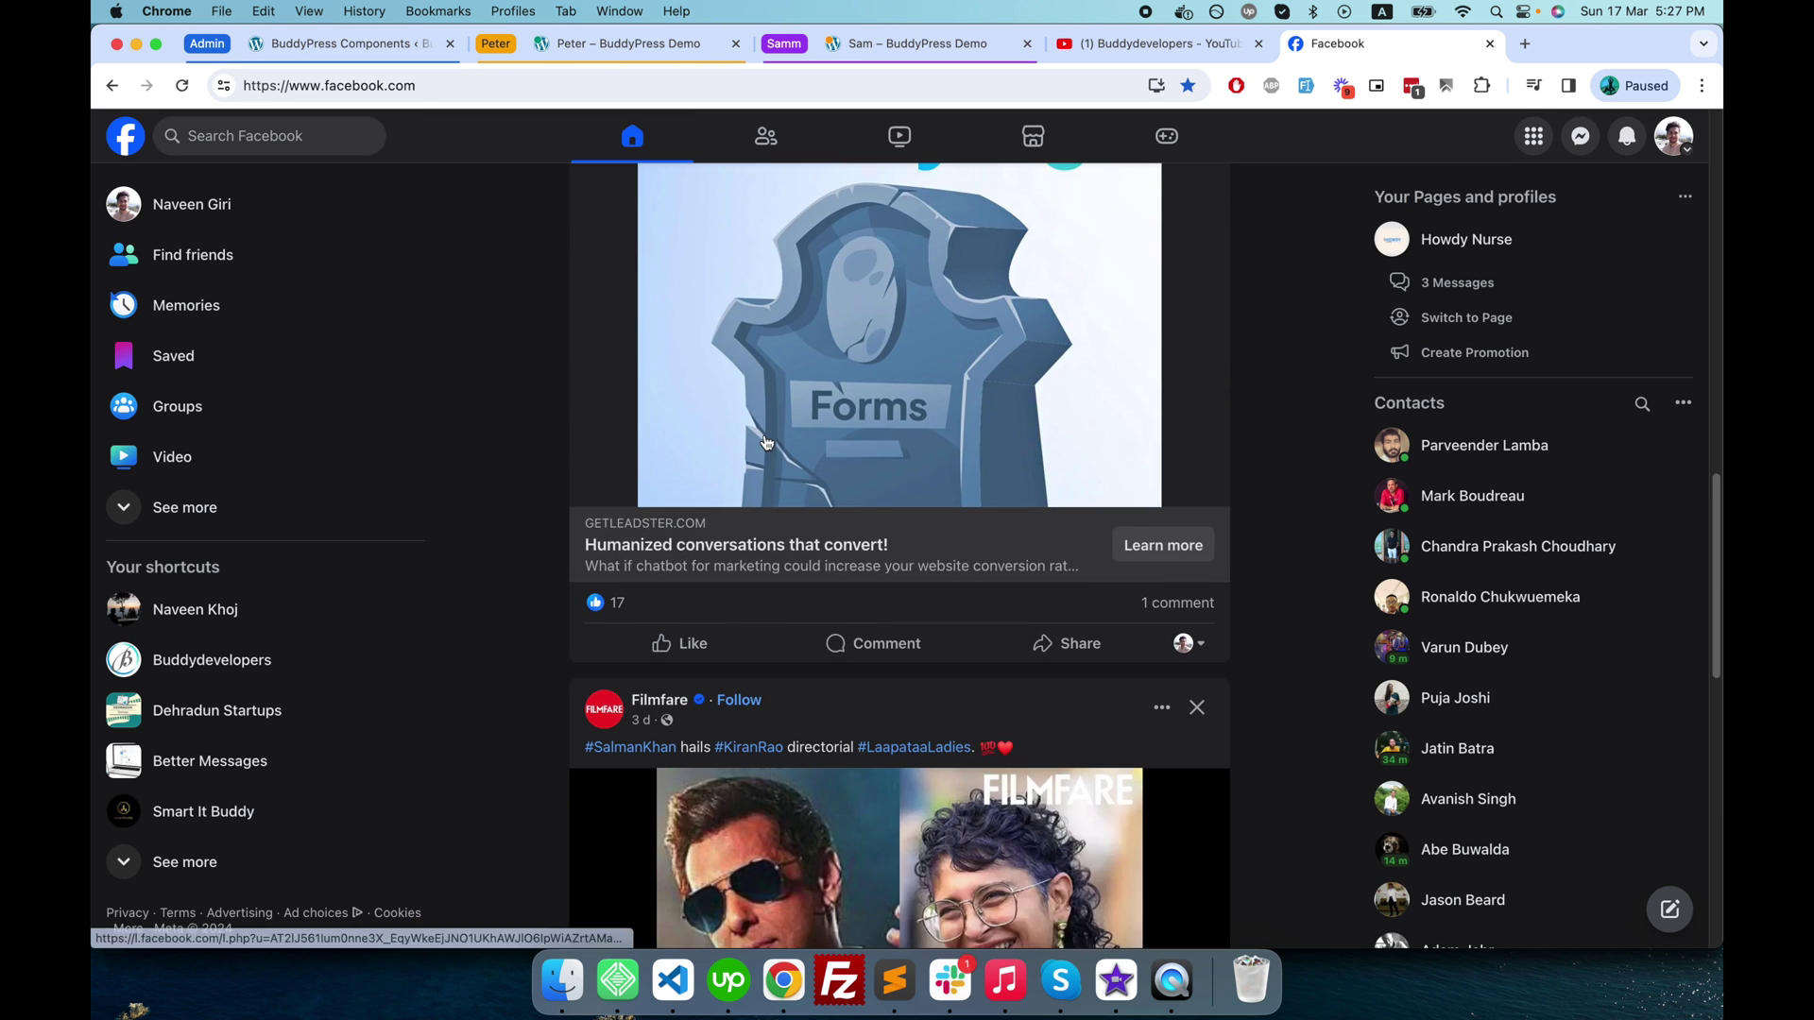
scroll(765, 441, down, 10)
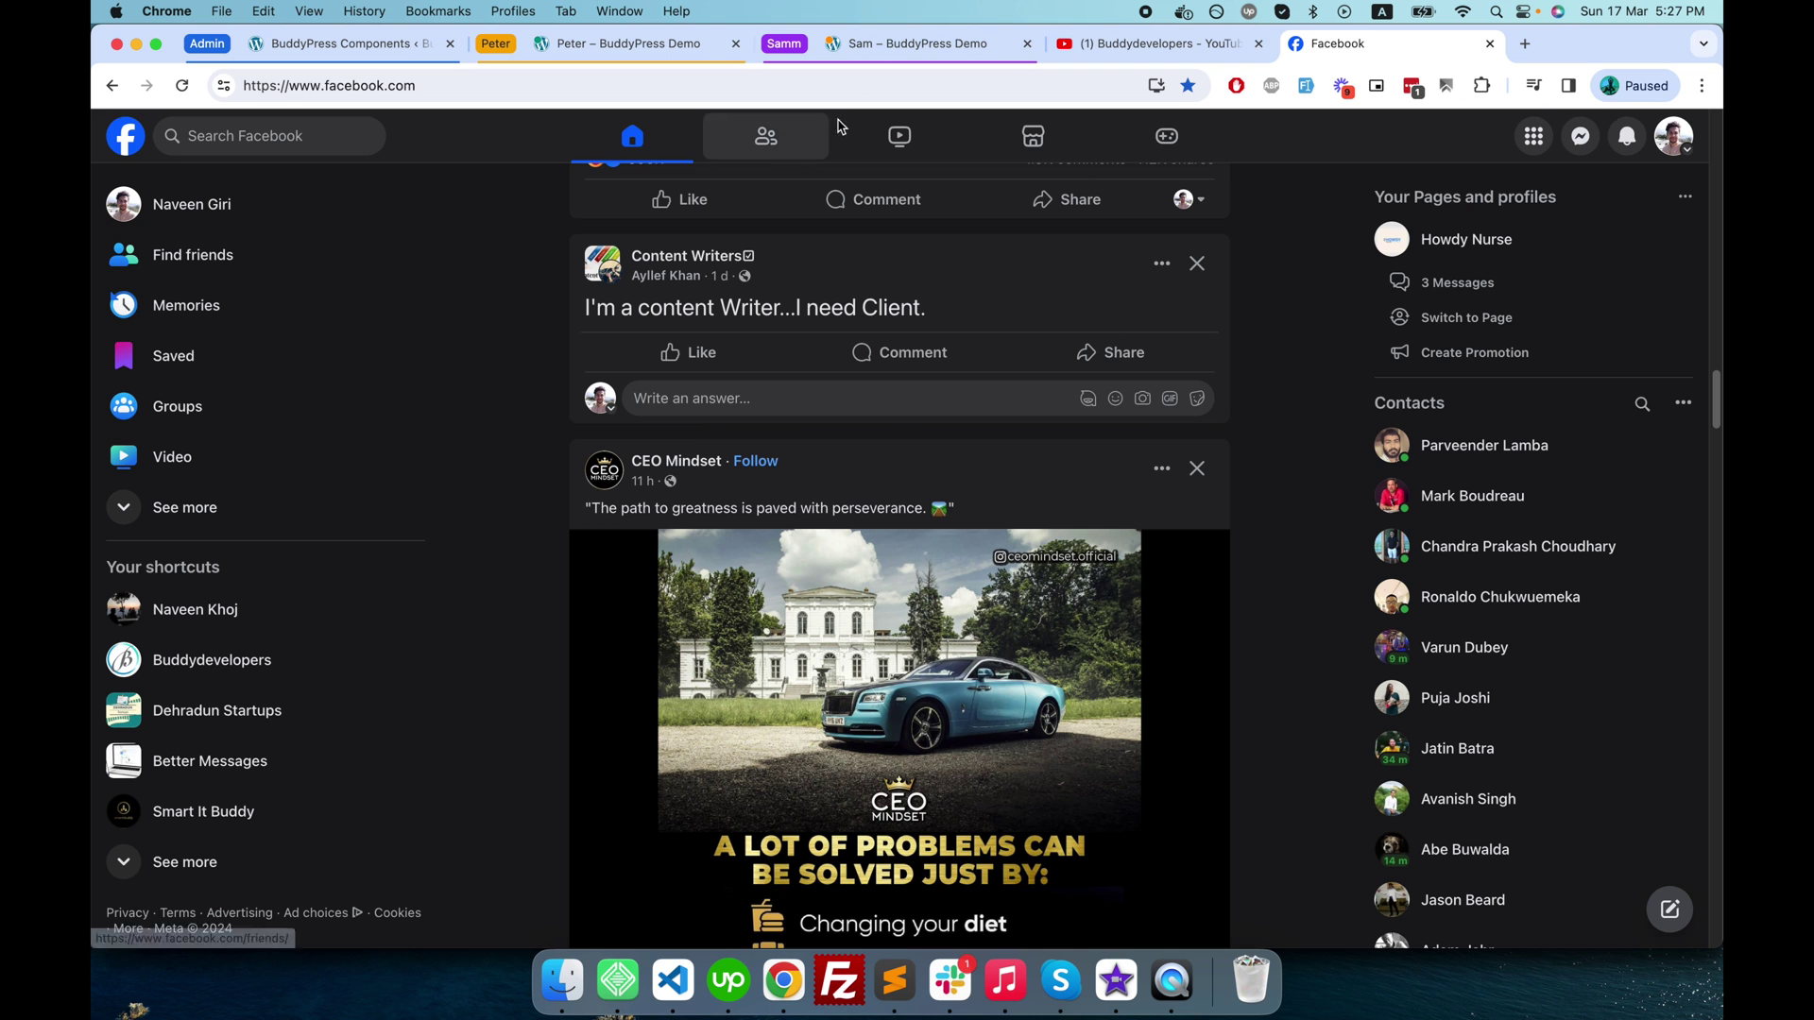
scroll(808, 488, down, 5)
scroll(808, 488, down, 12)
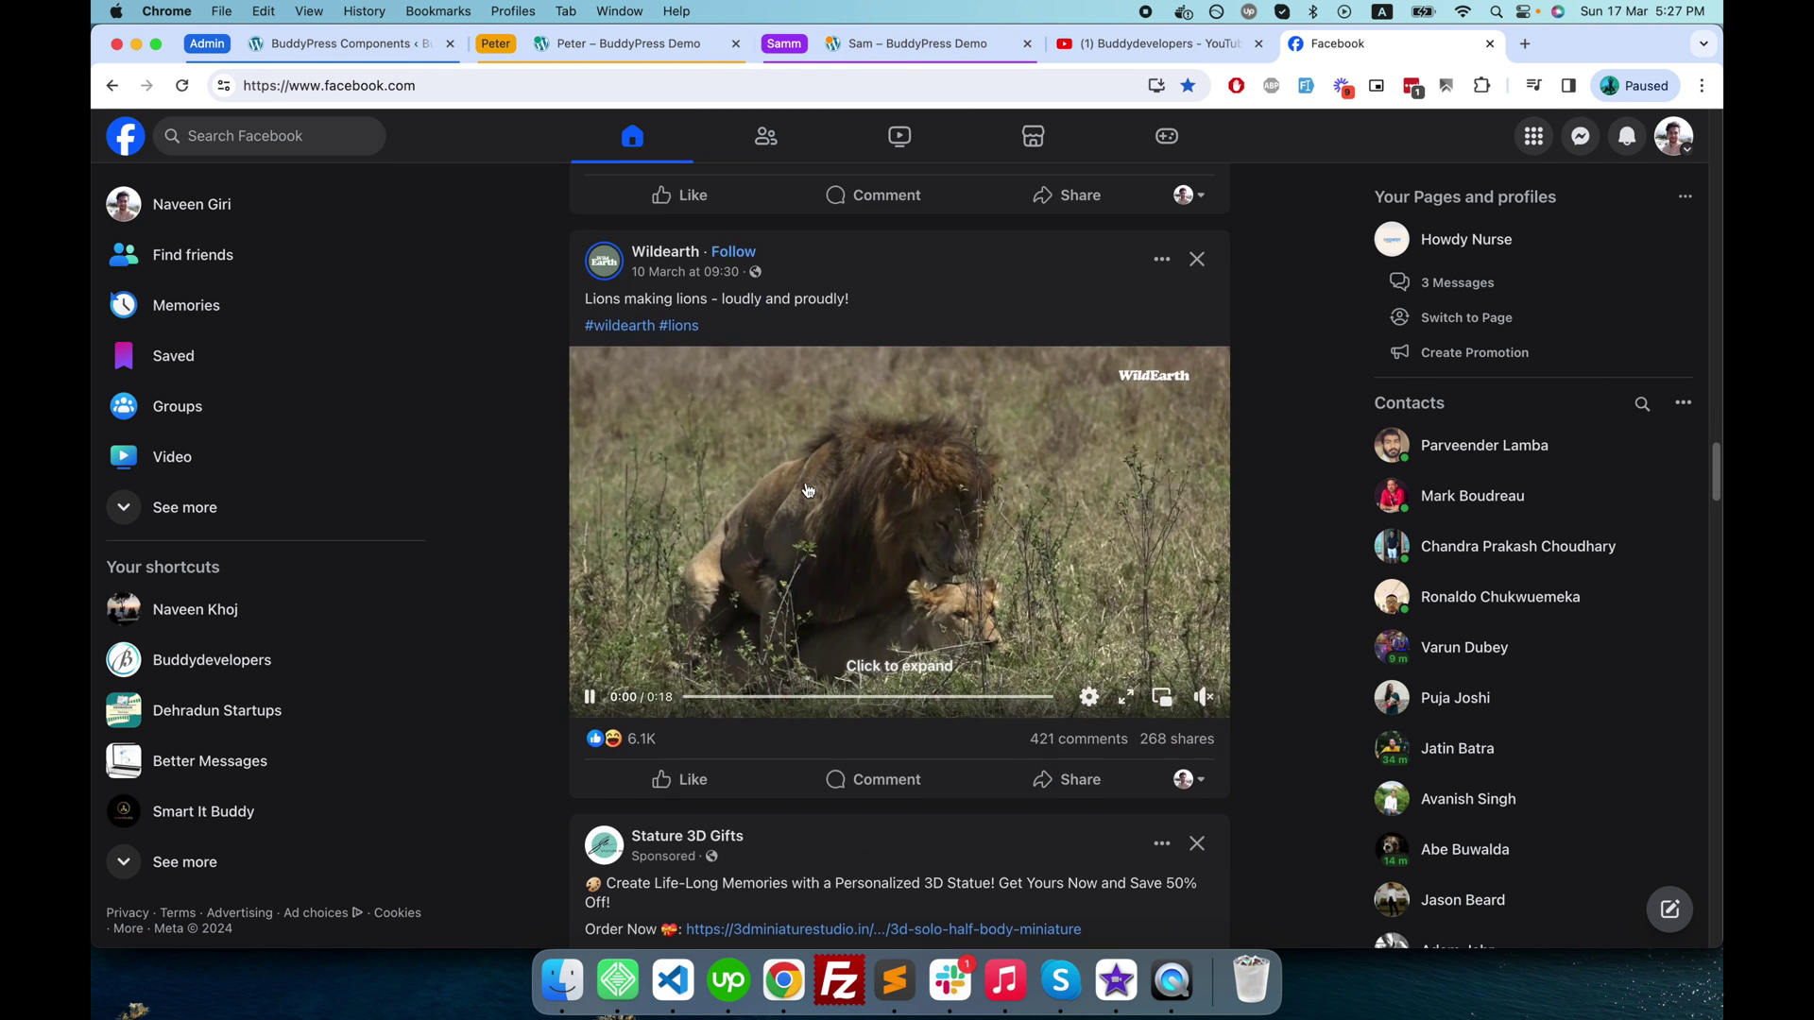
click(912, 43)
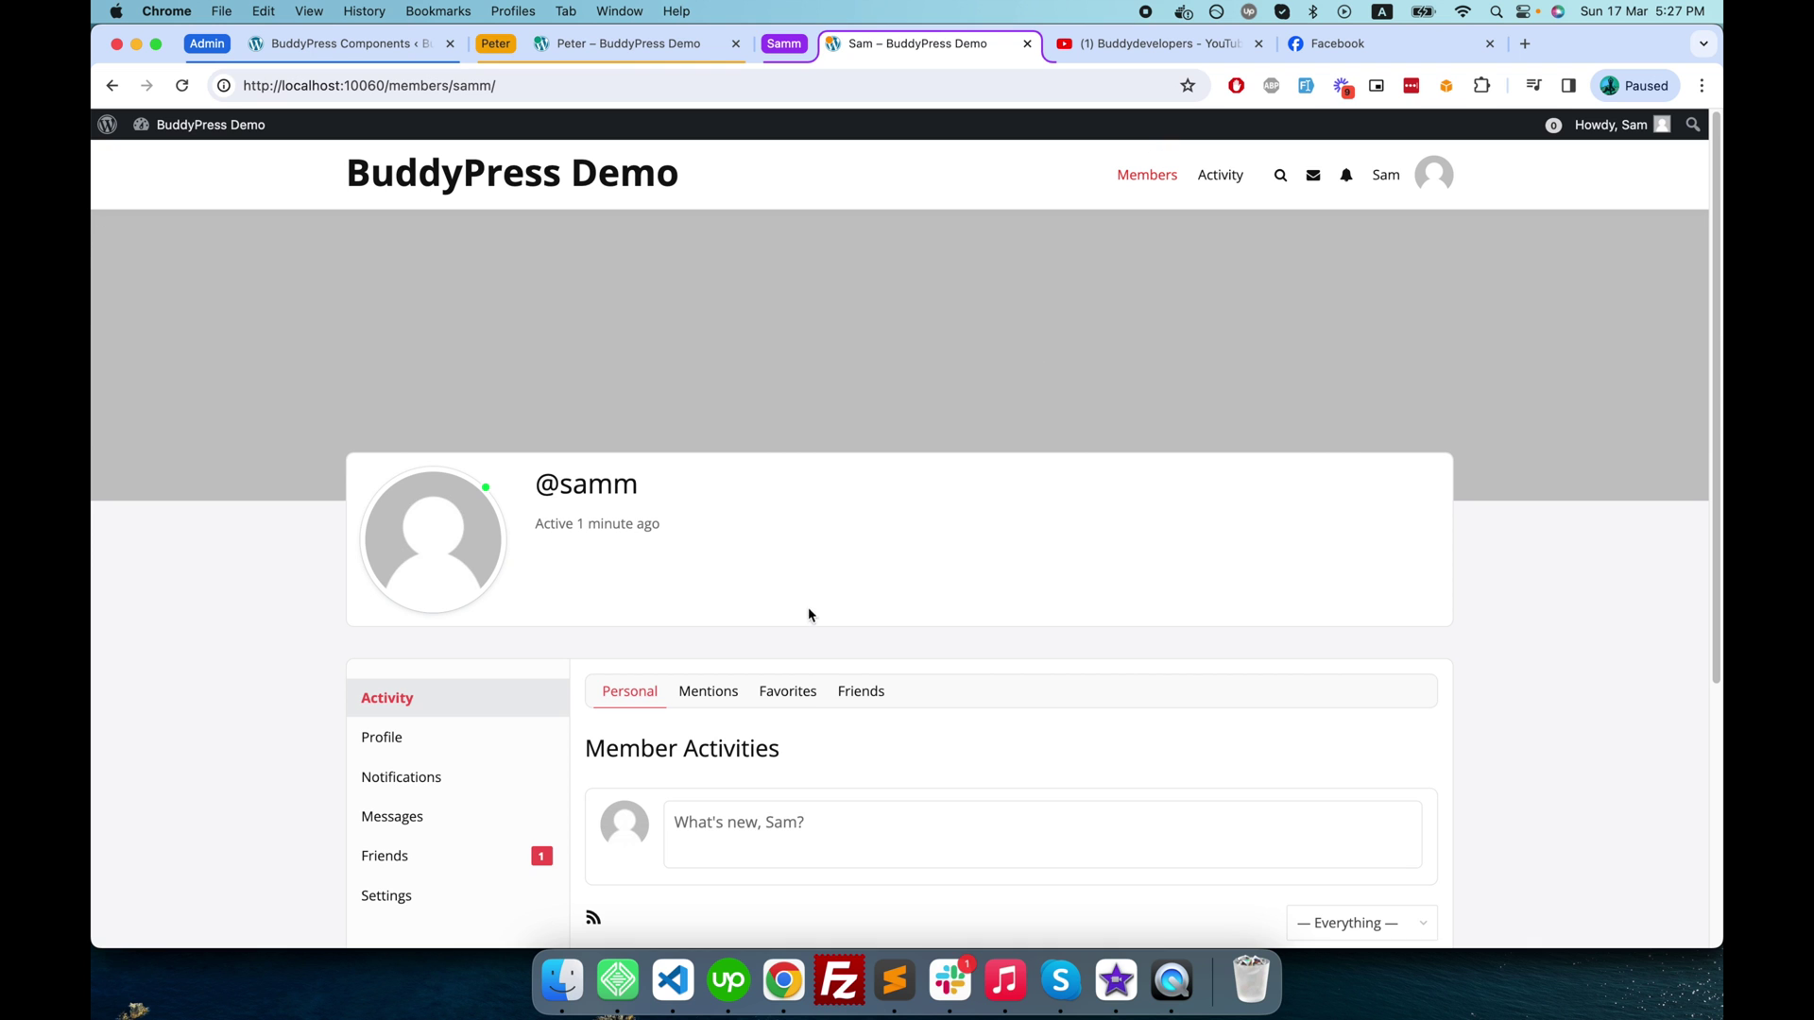
Step: As Sam, open the site-wide Activity stream and scroll through its entries
click(1214, 180)
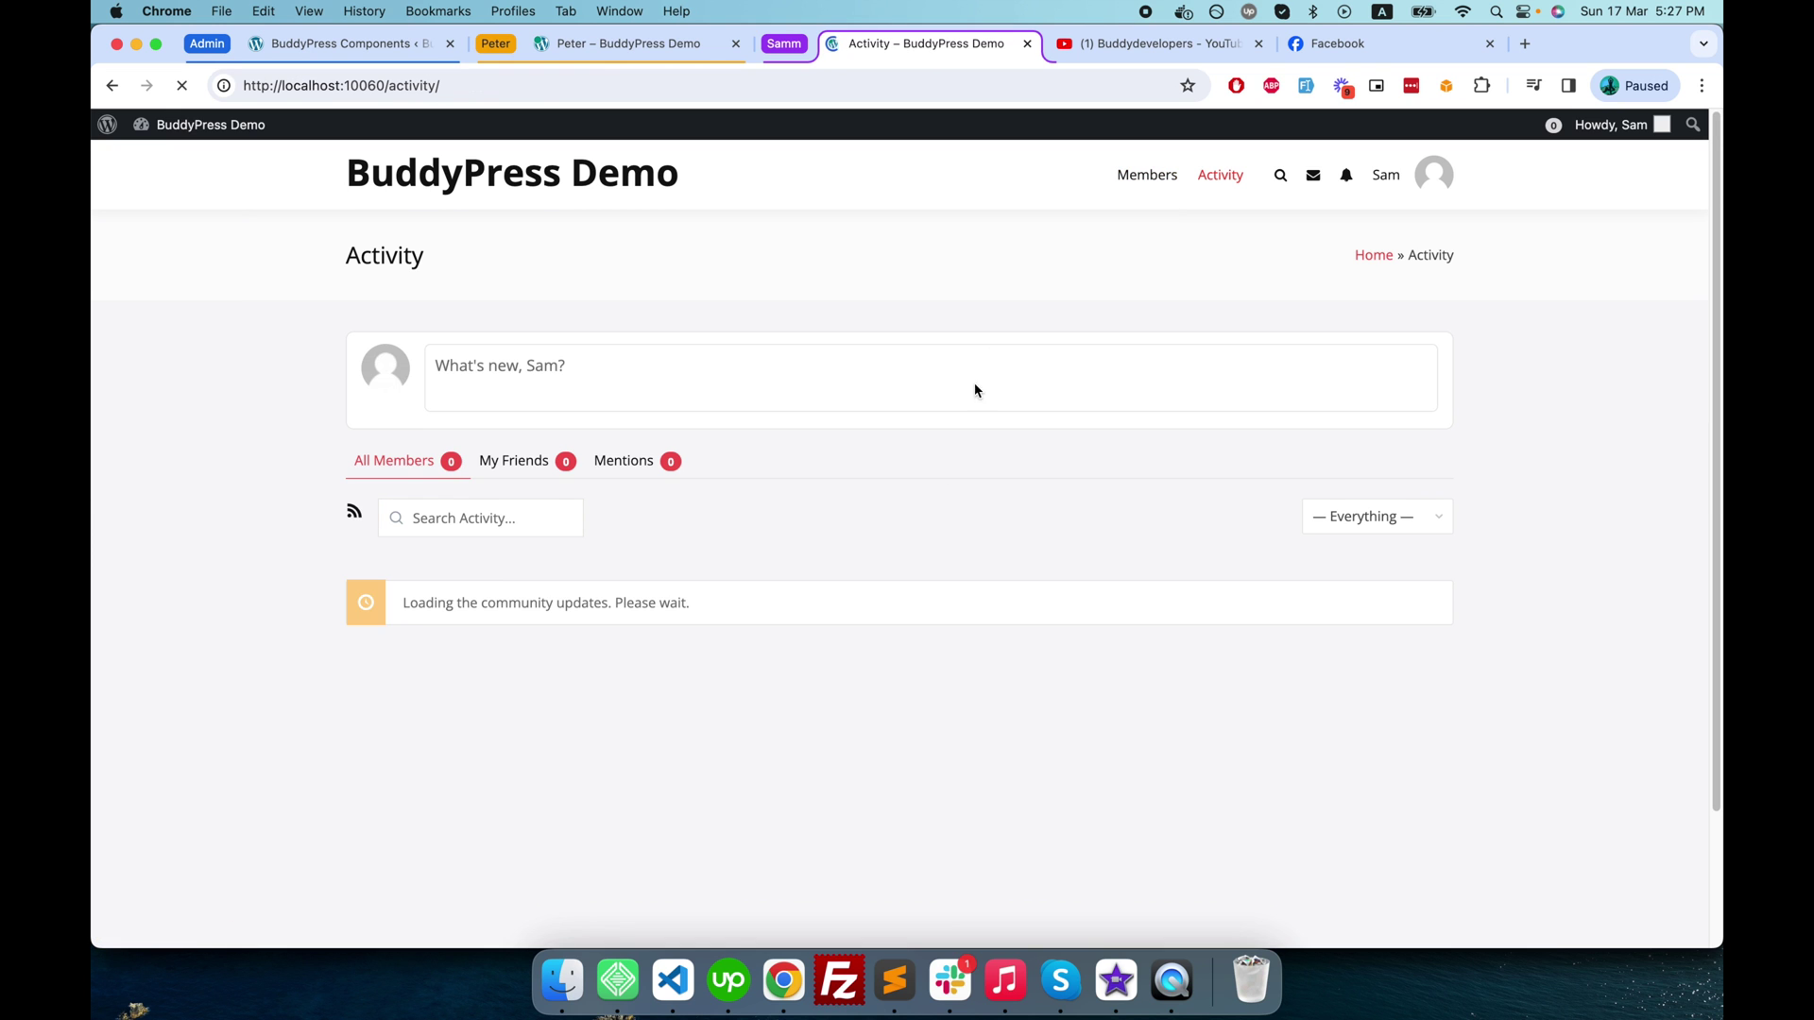
scroll(911, 586, down, 10)
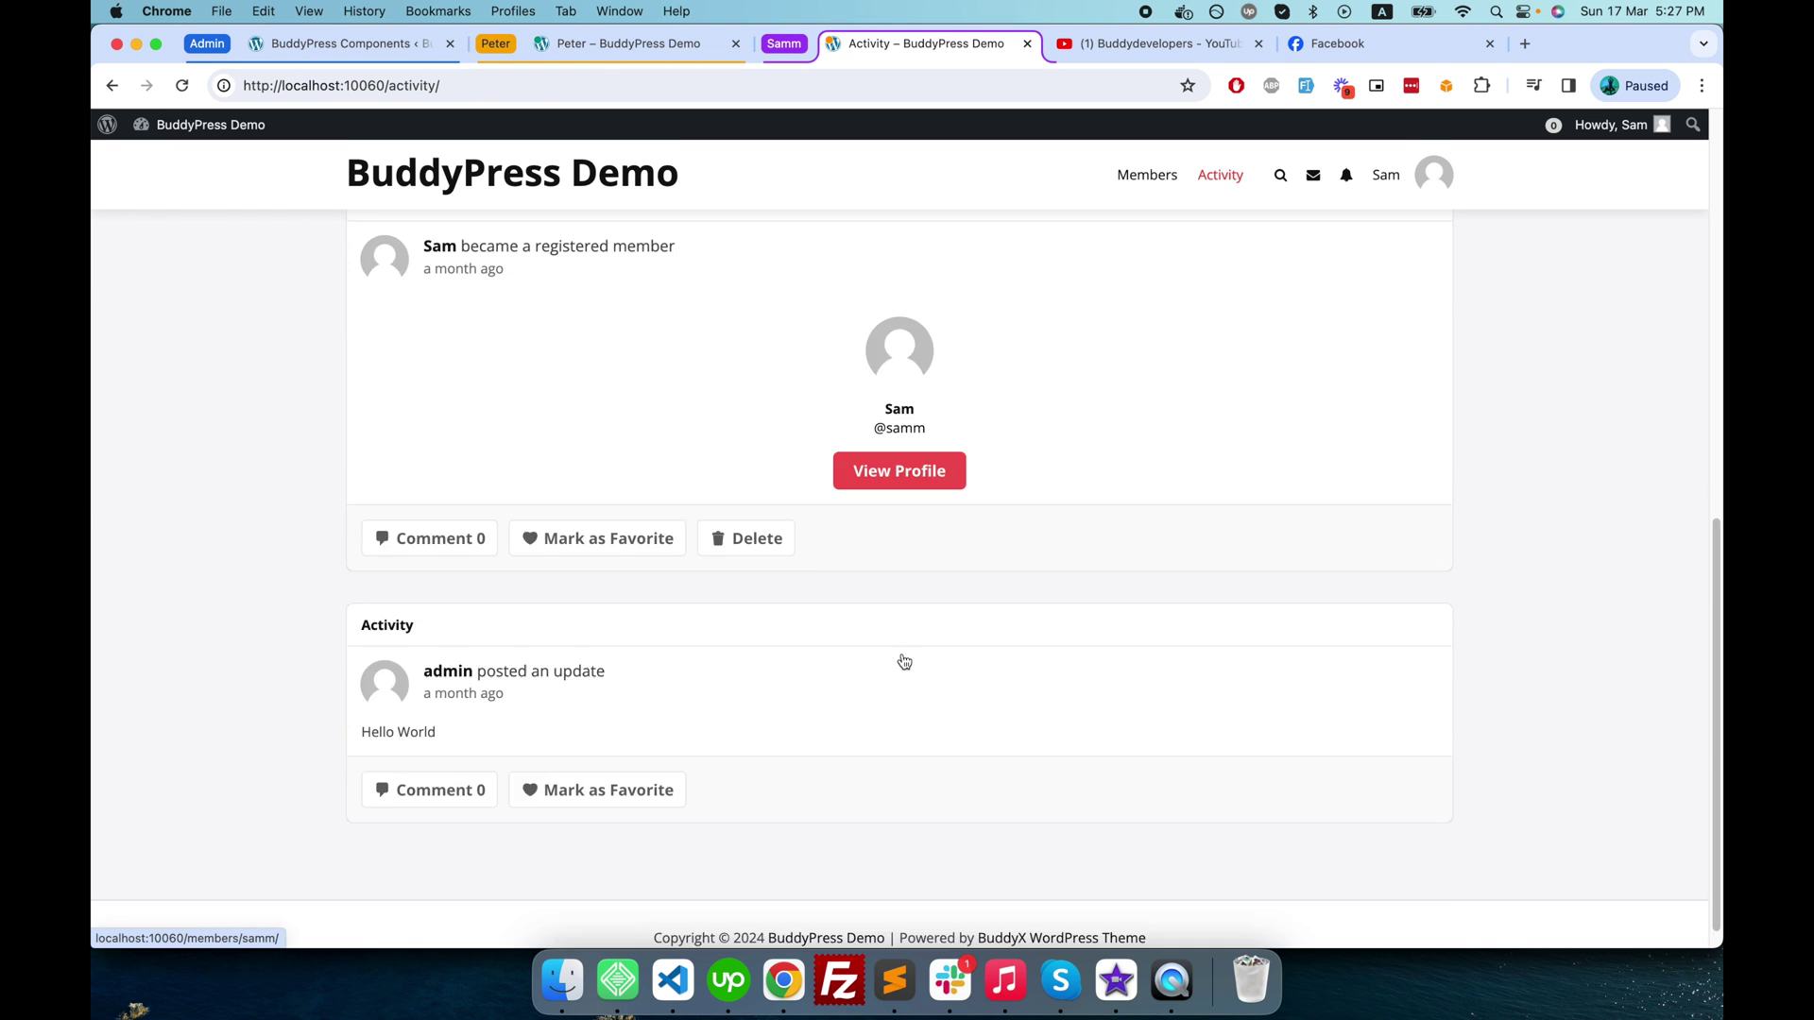
scroll(904, 661, up, 15)
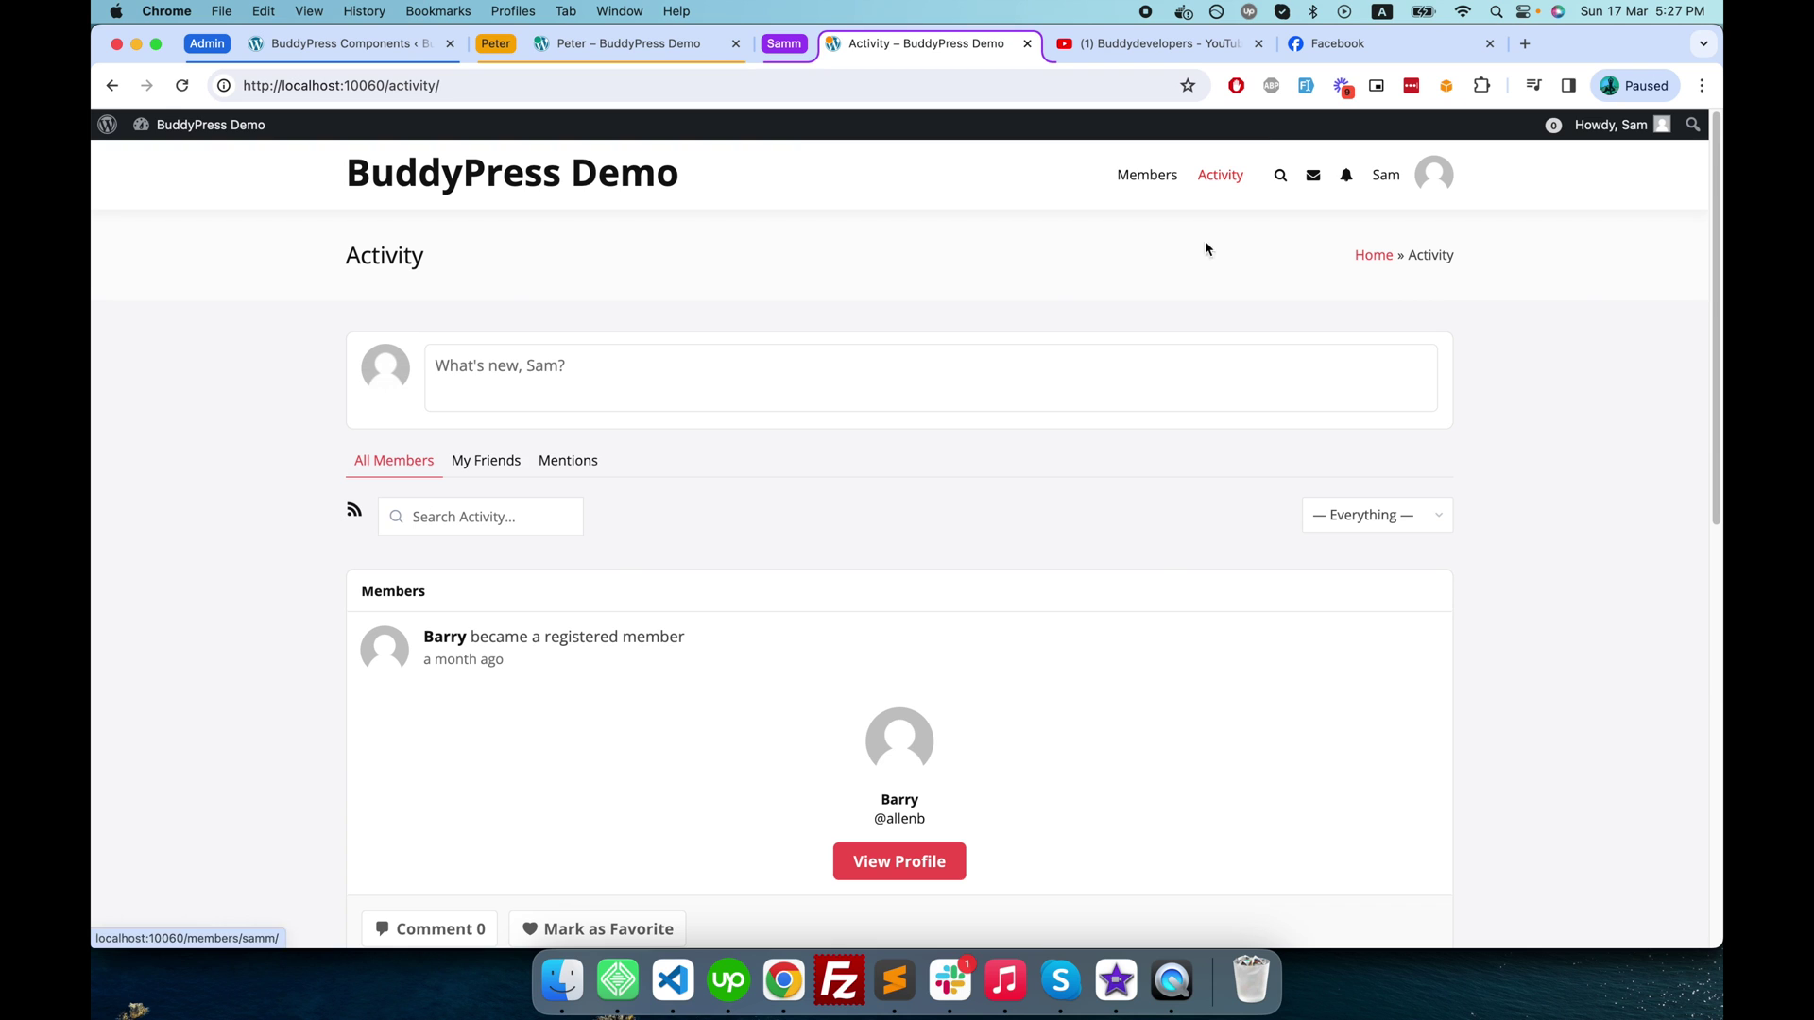
double_click(387, 87)
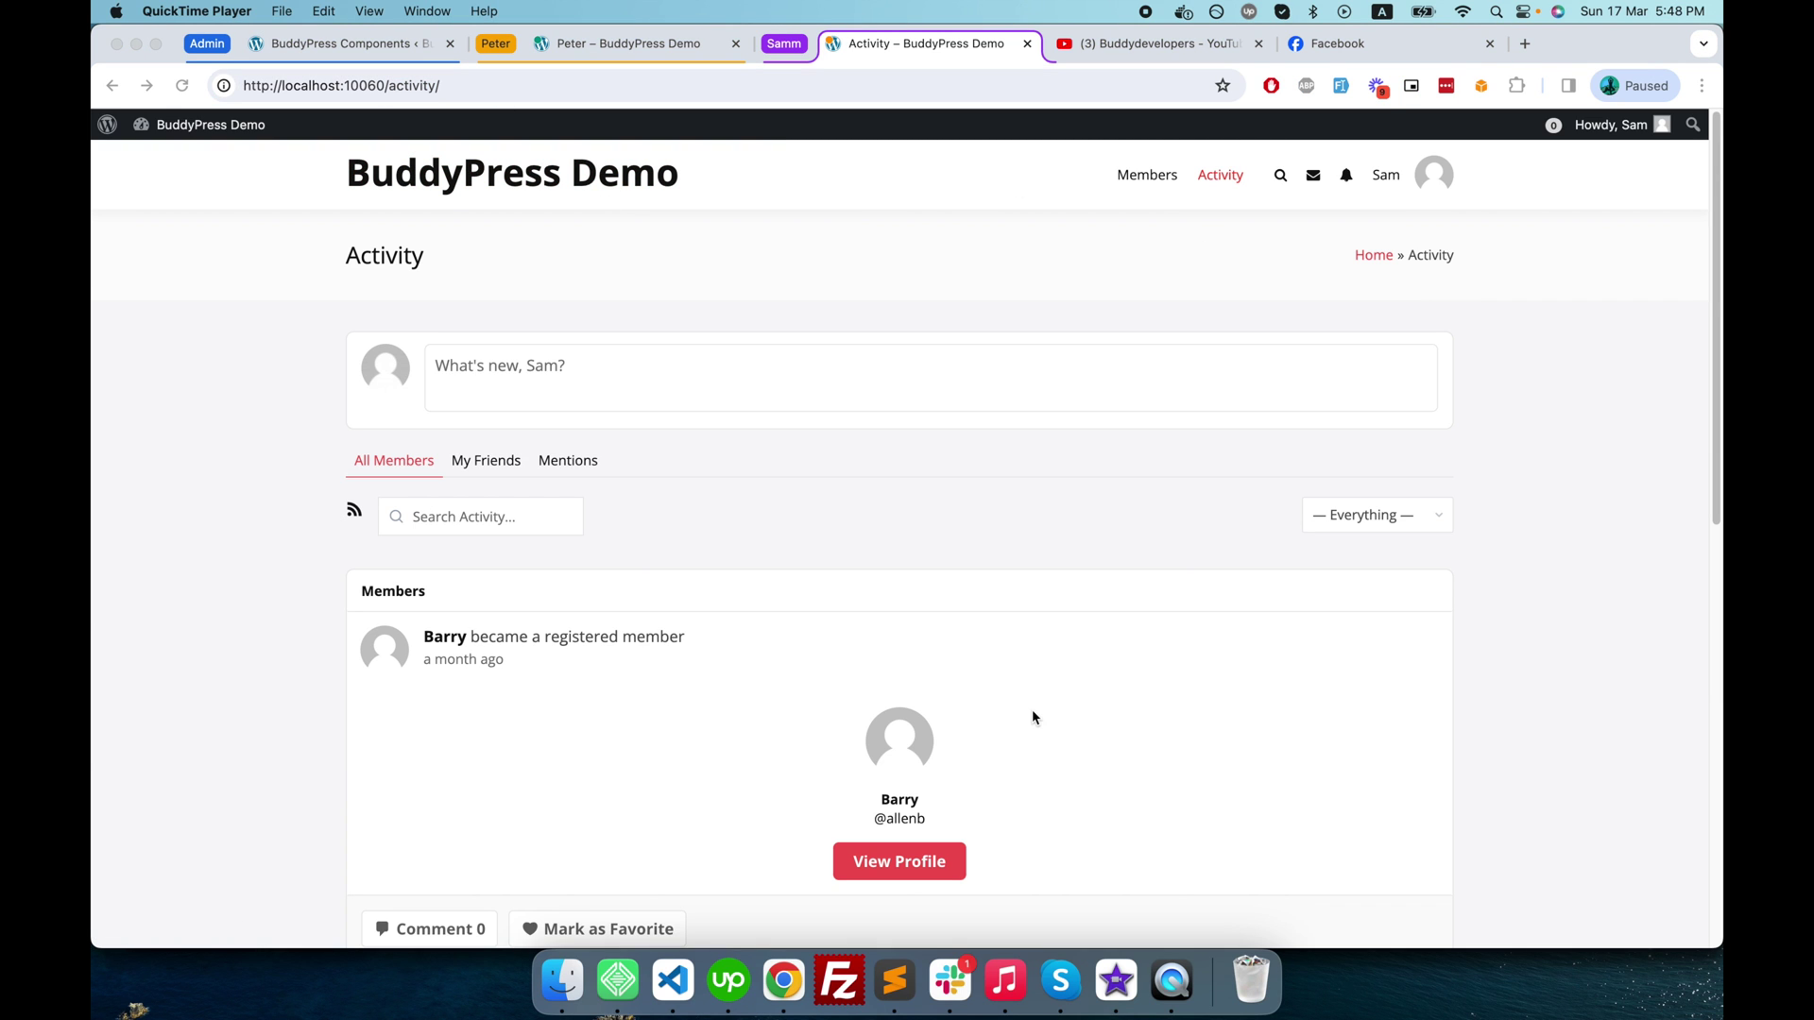
click(835, 386)
click(837, 378)
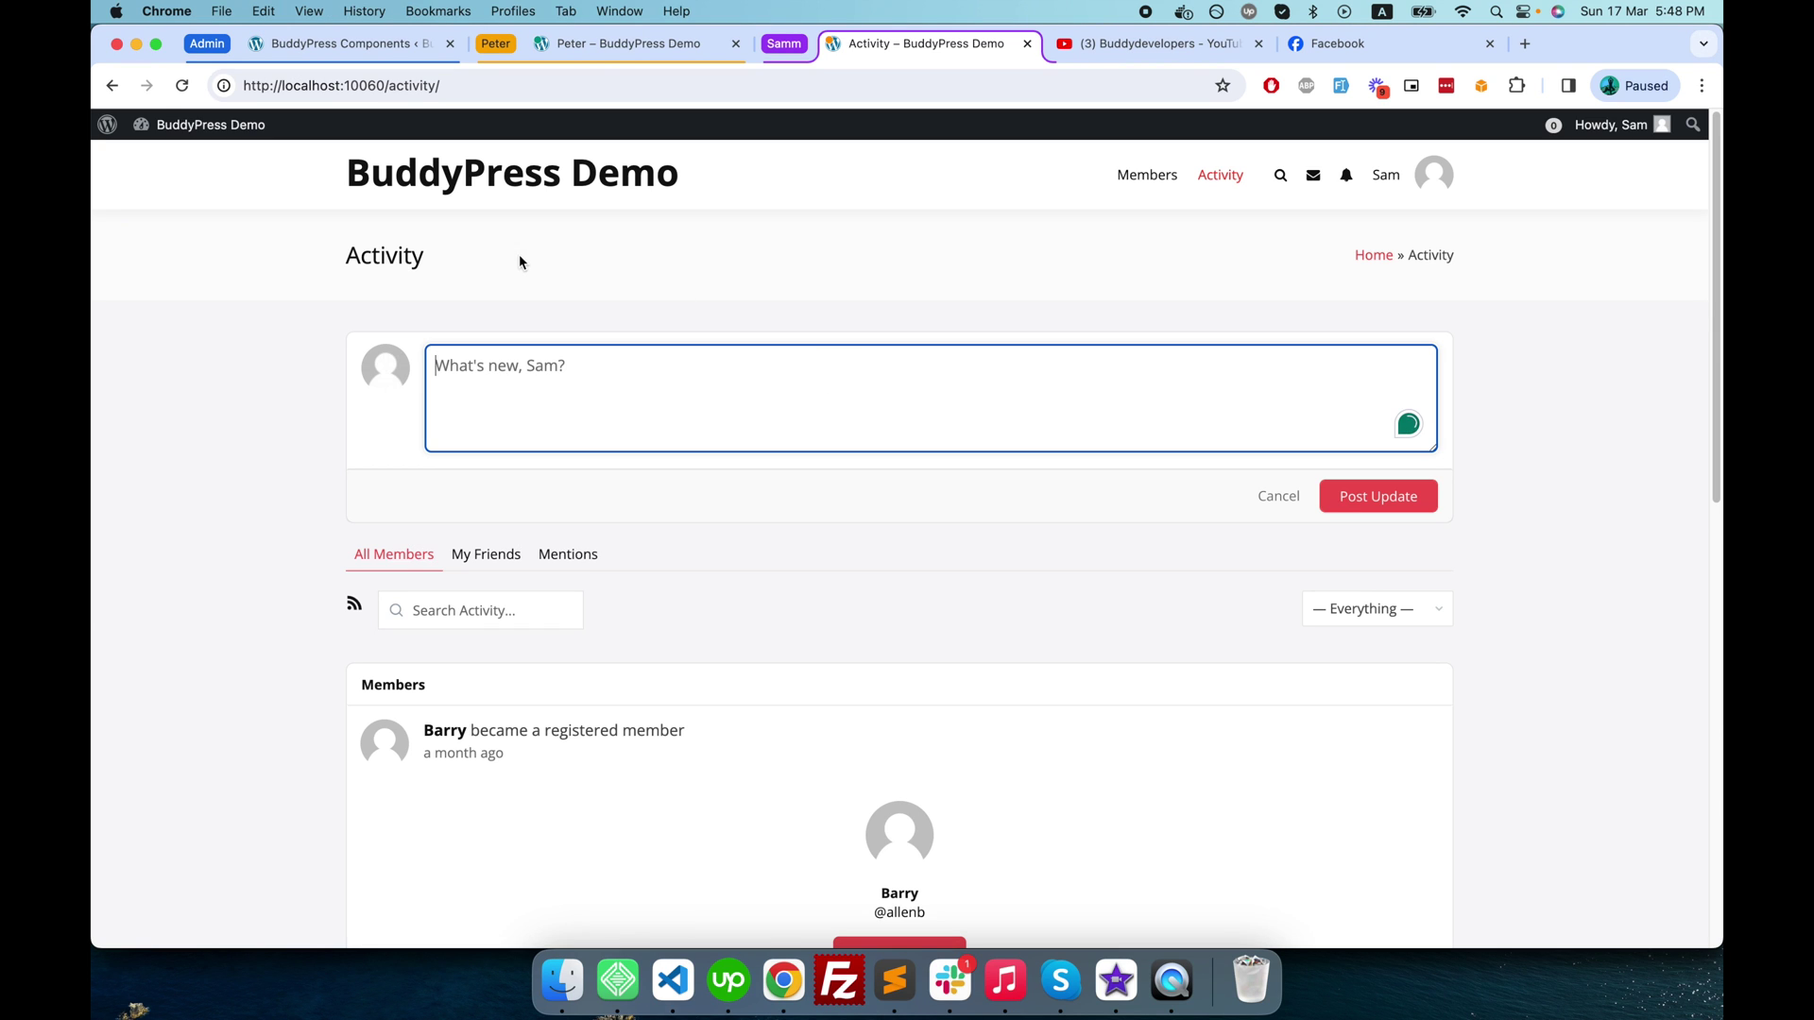
Step: Check Sam's own profile, then return to the site-wide stream's 'What's new' box
click(1379, 181)
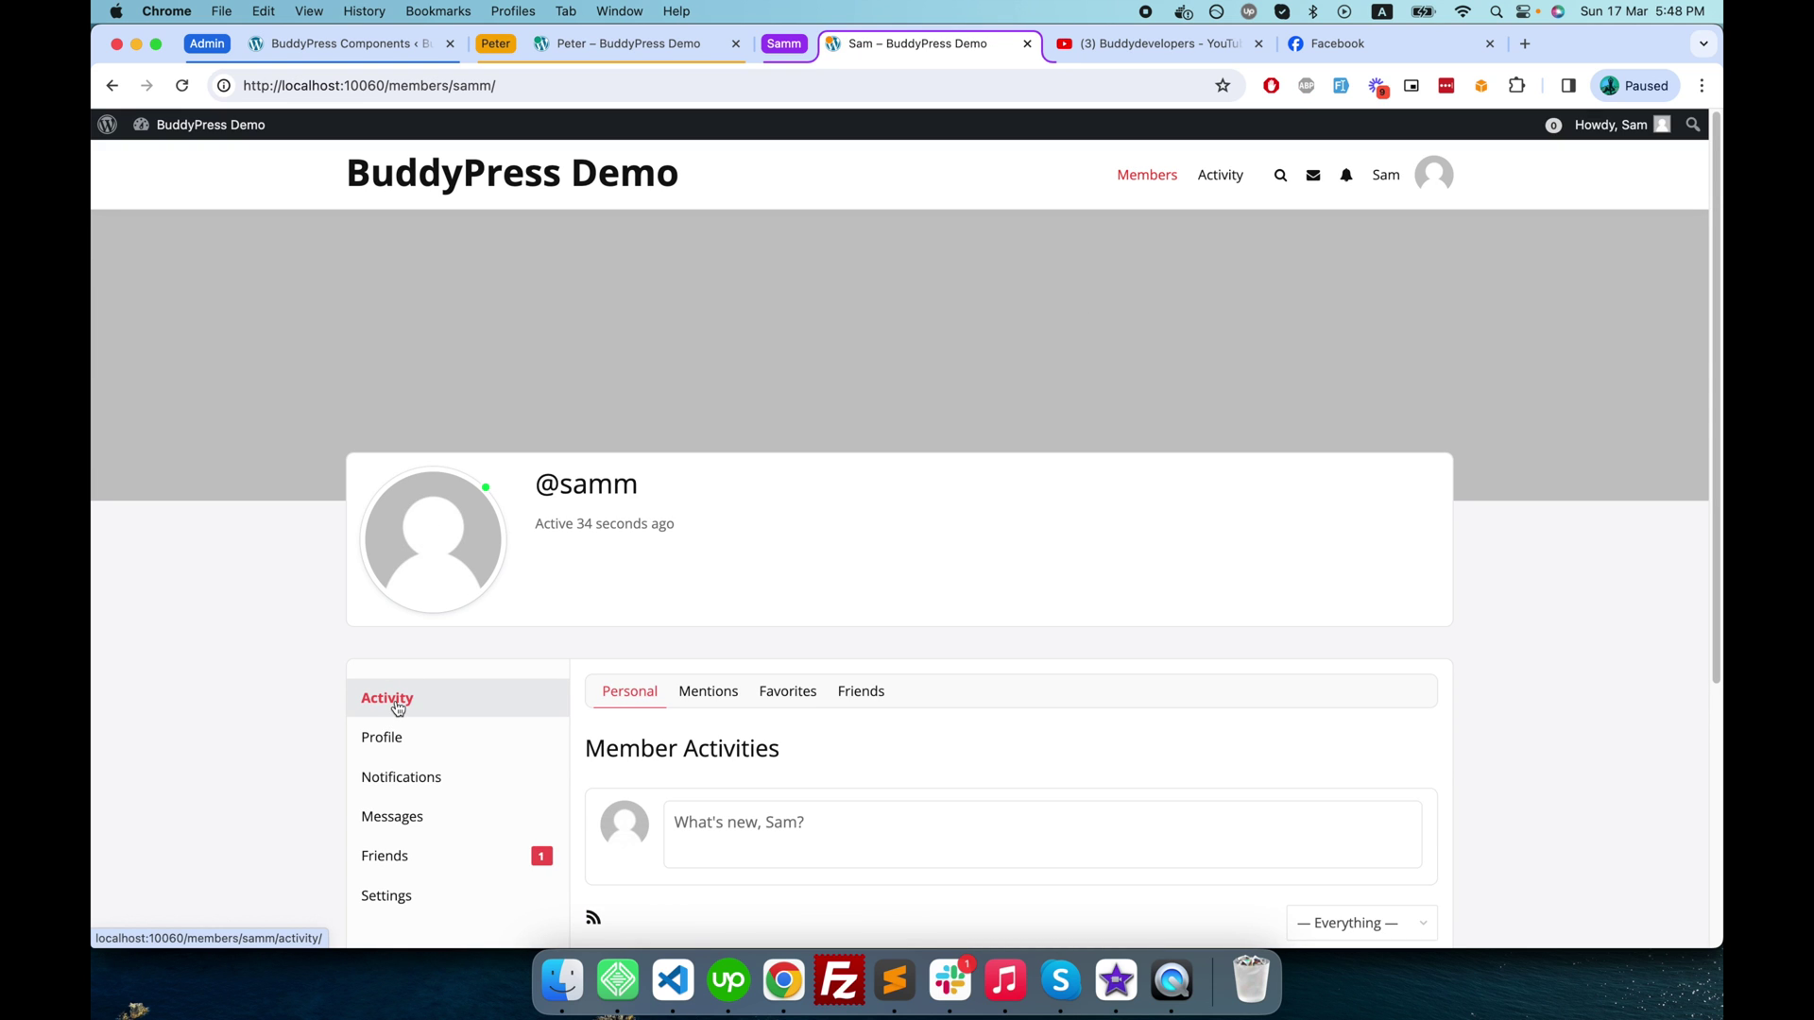
scroll(737, 756, down, 2)
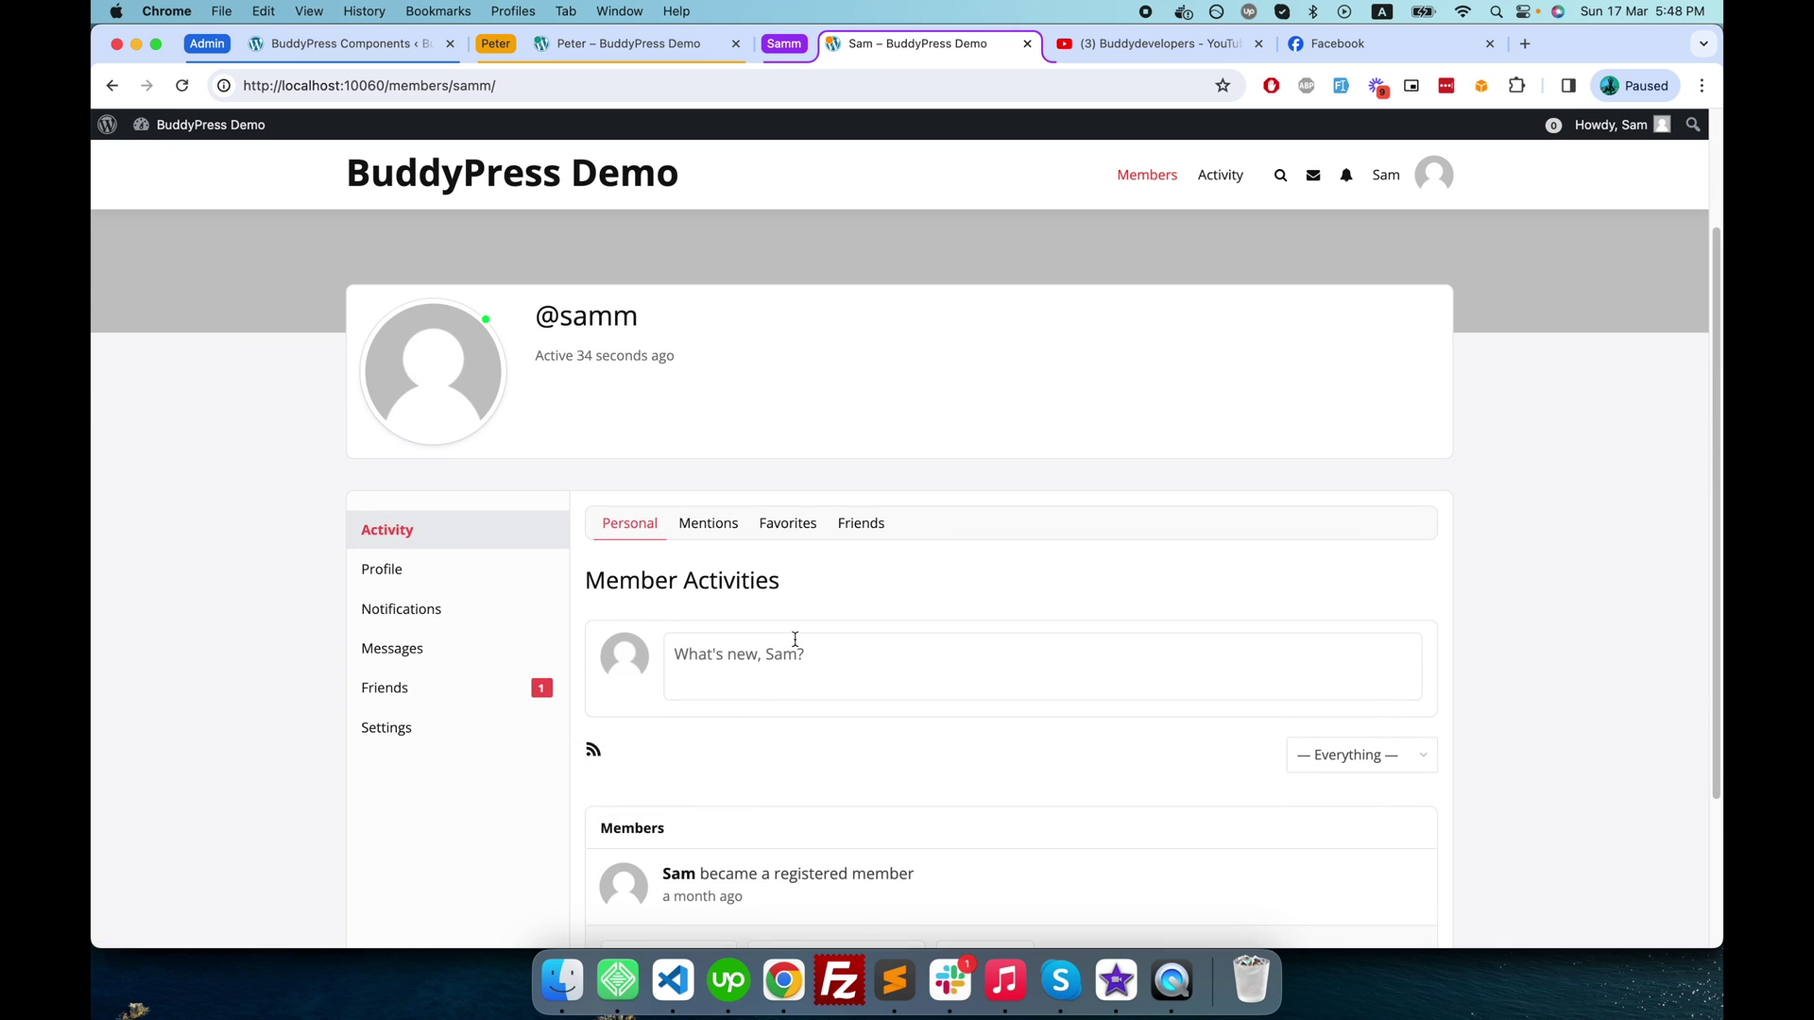
click(795, 642)
click(1219, 175)
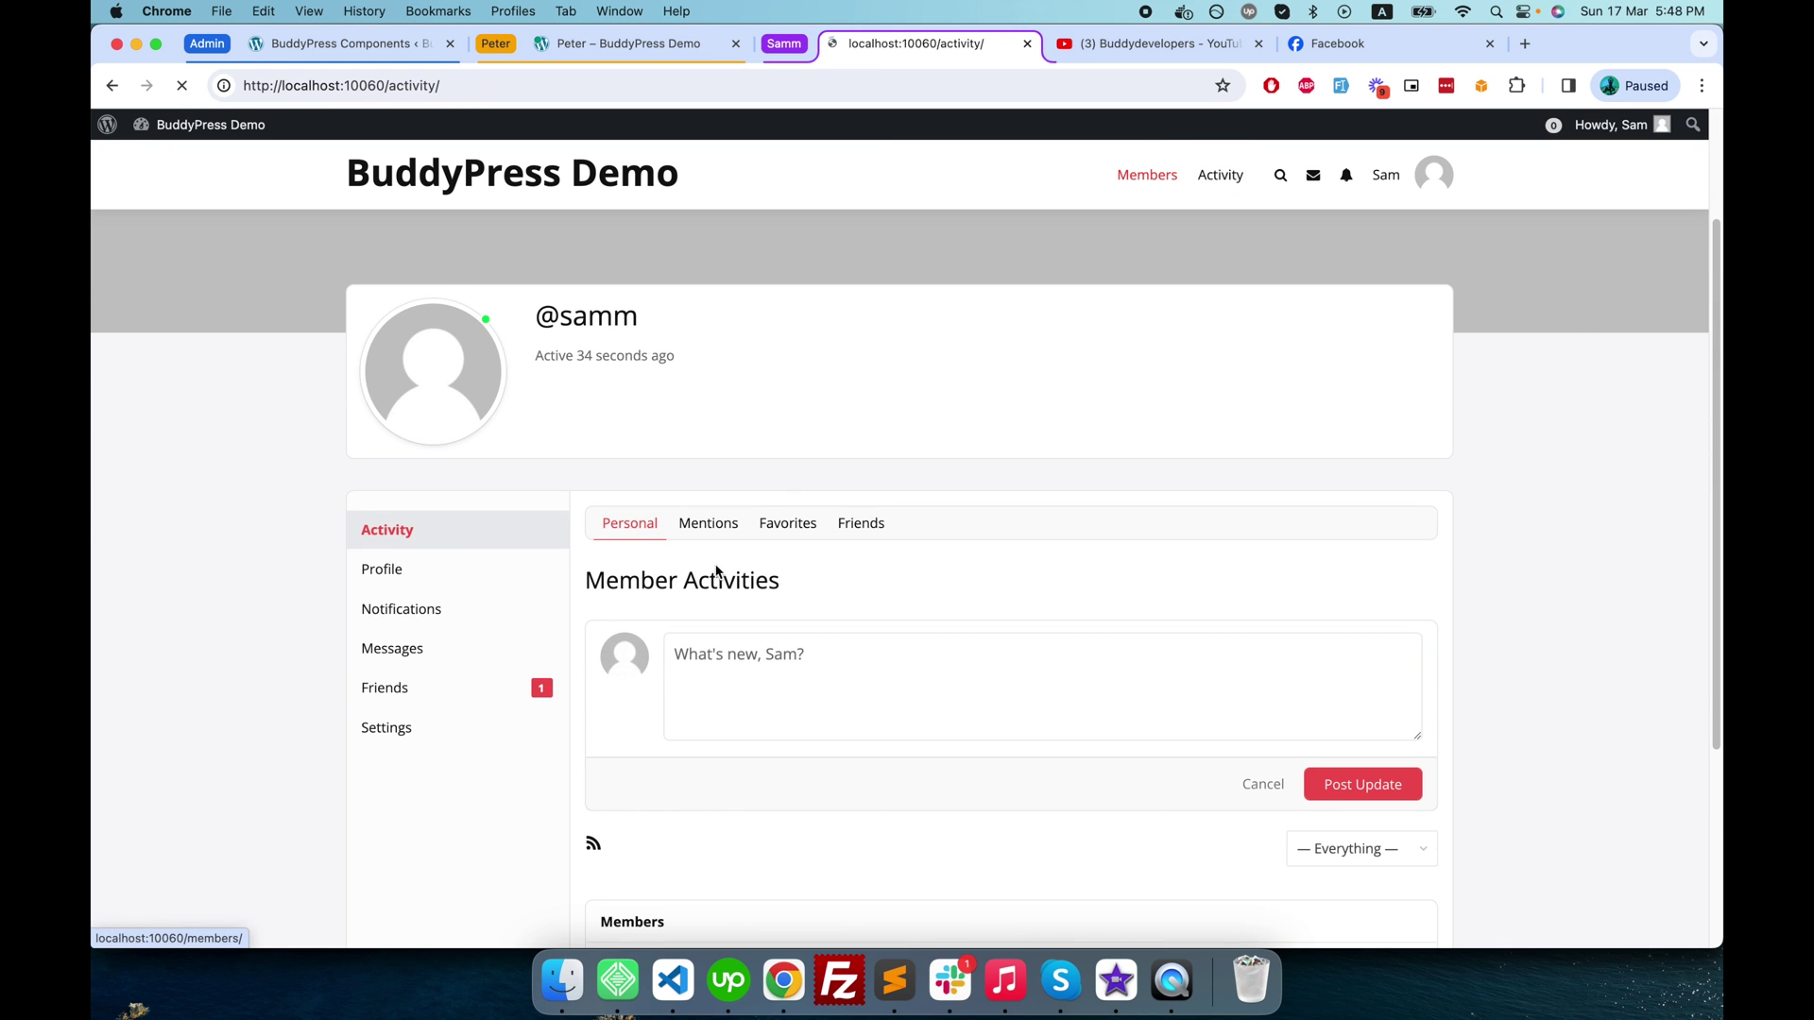
click(748, 377)
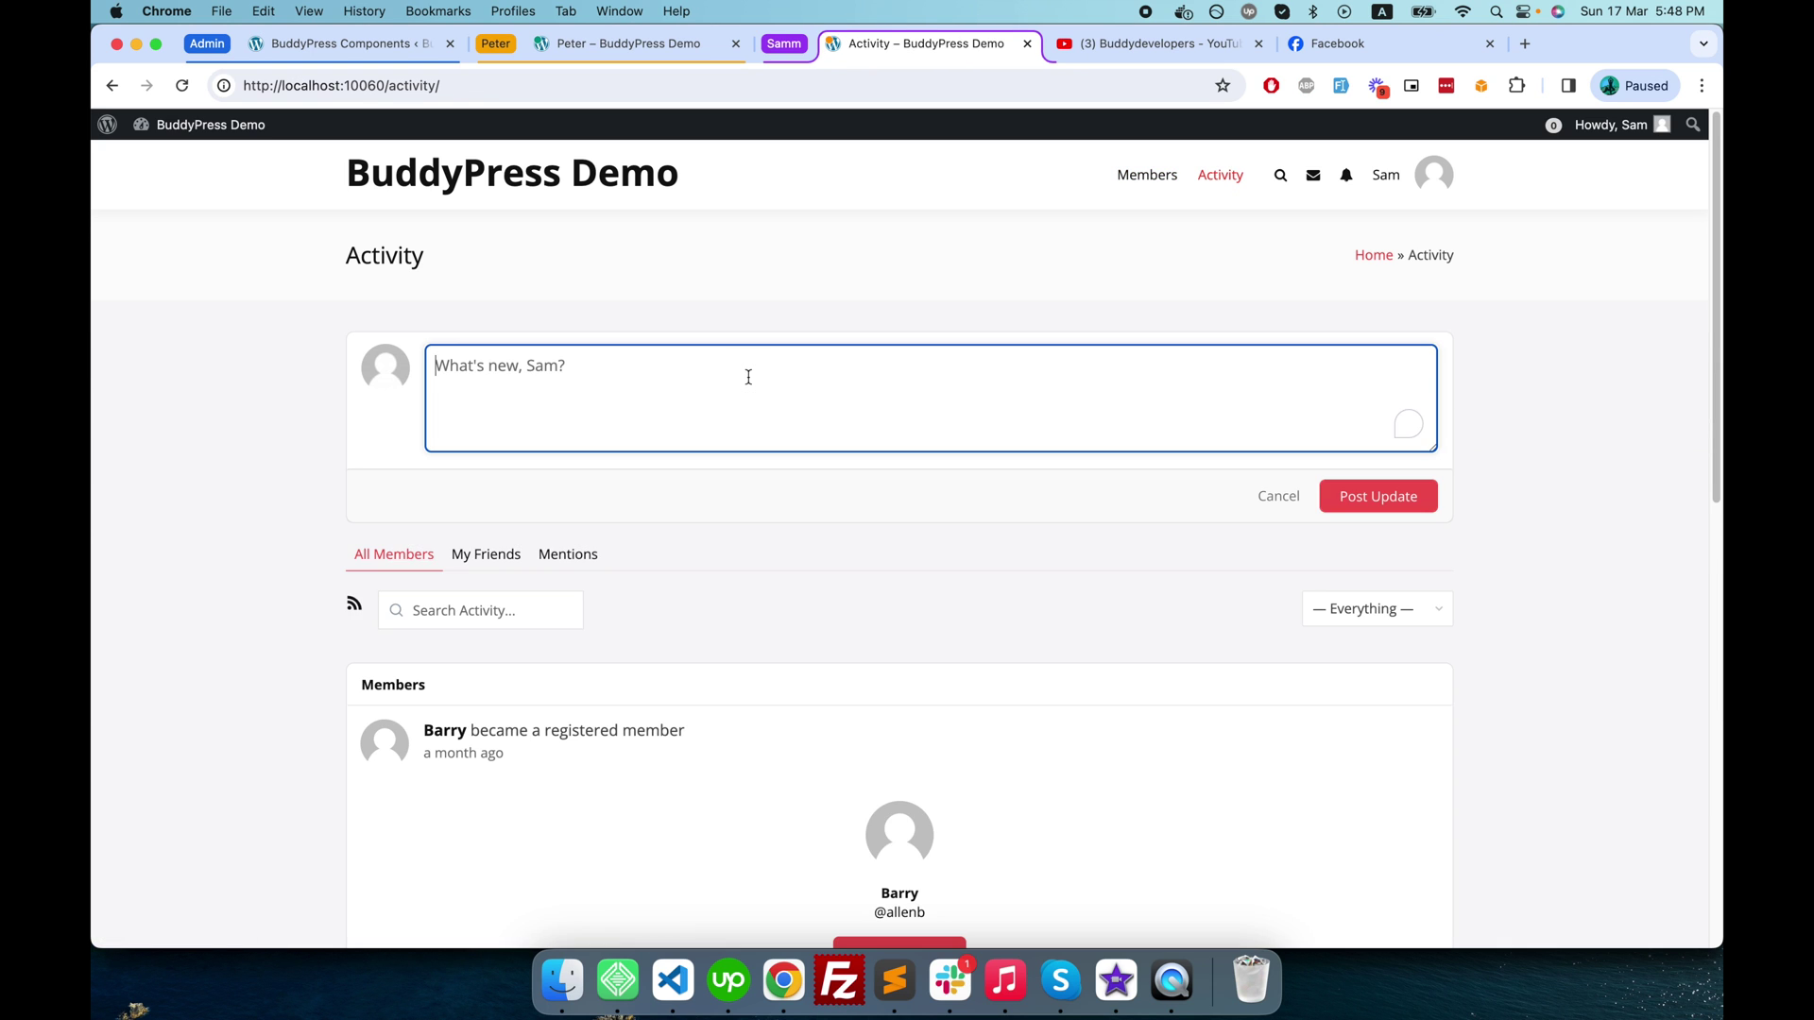
key(Return)
click(436, 365)
text(Hi @peter )
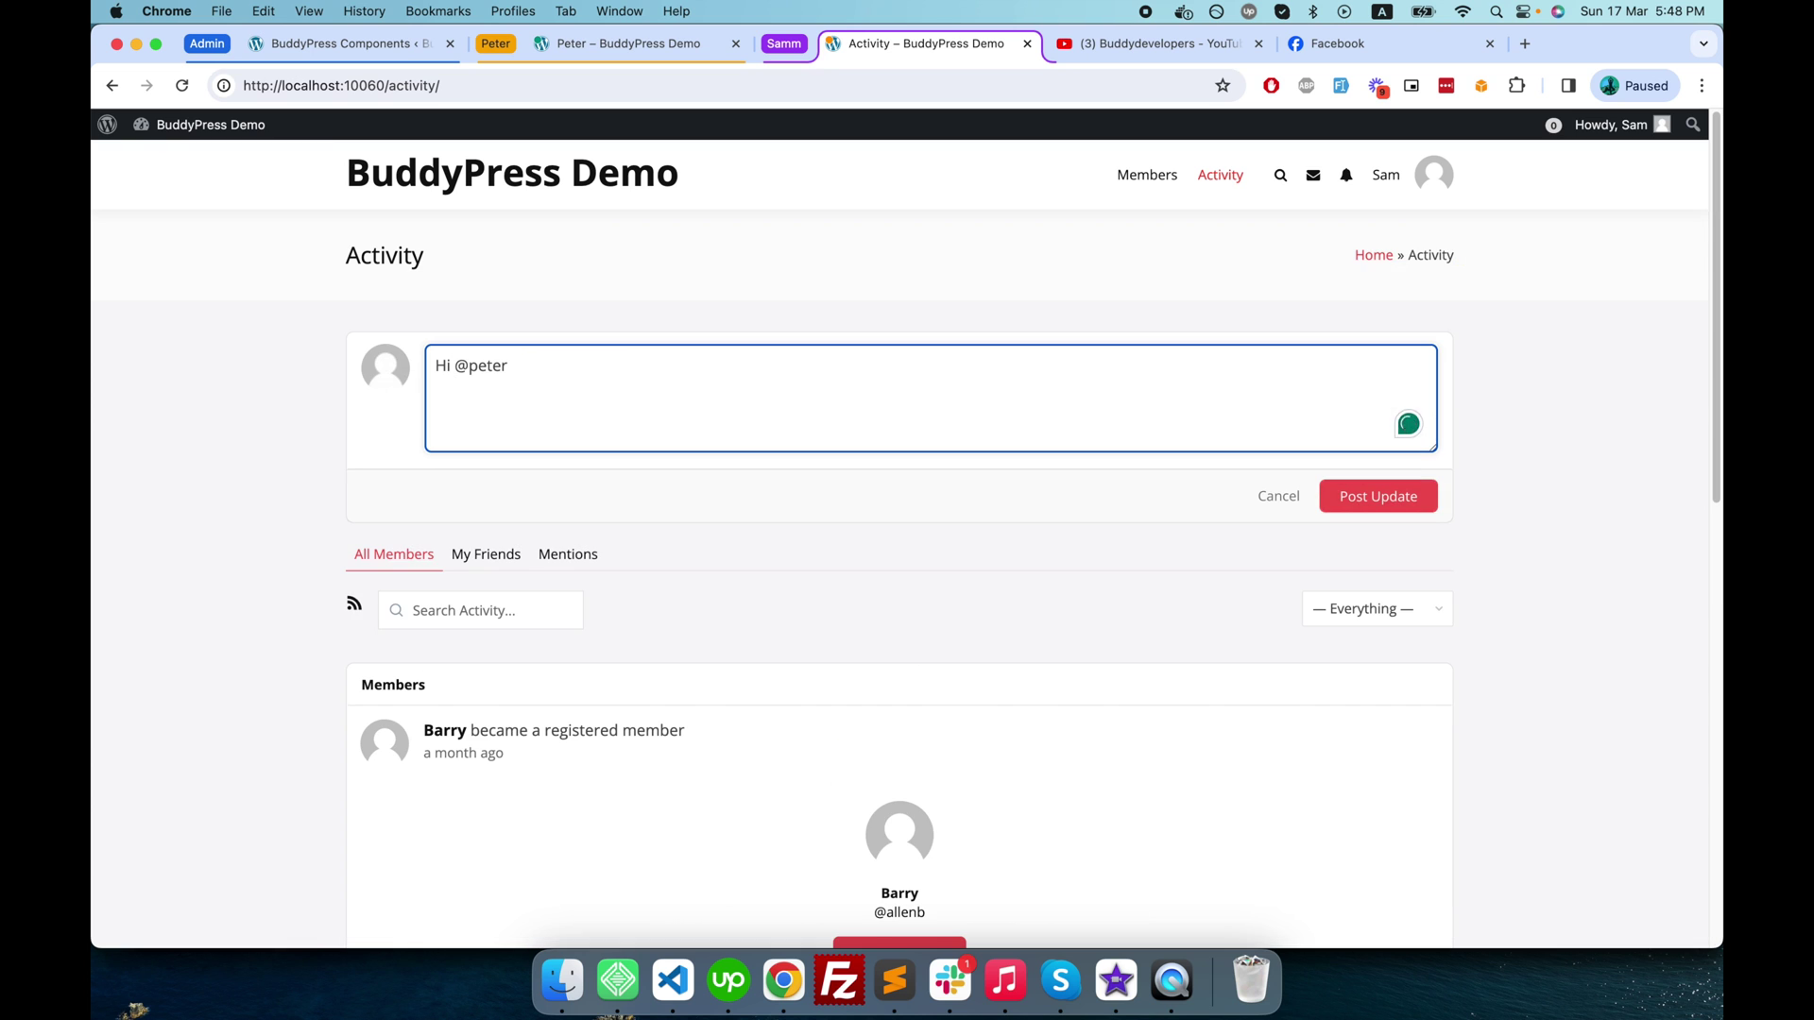
text(How are you?)
click(1378, 495)
scroll(384, 660, down, 1)
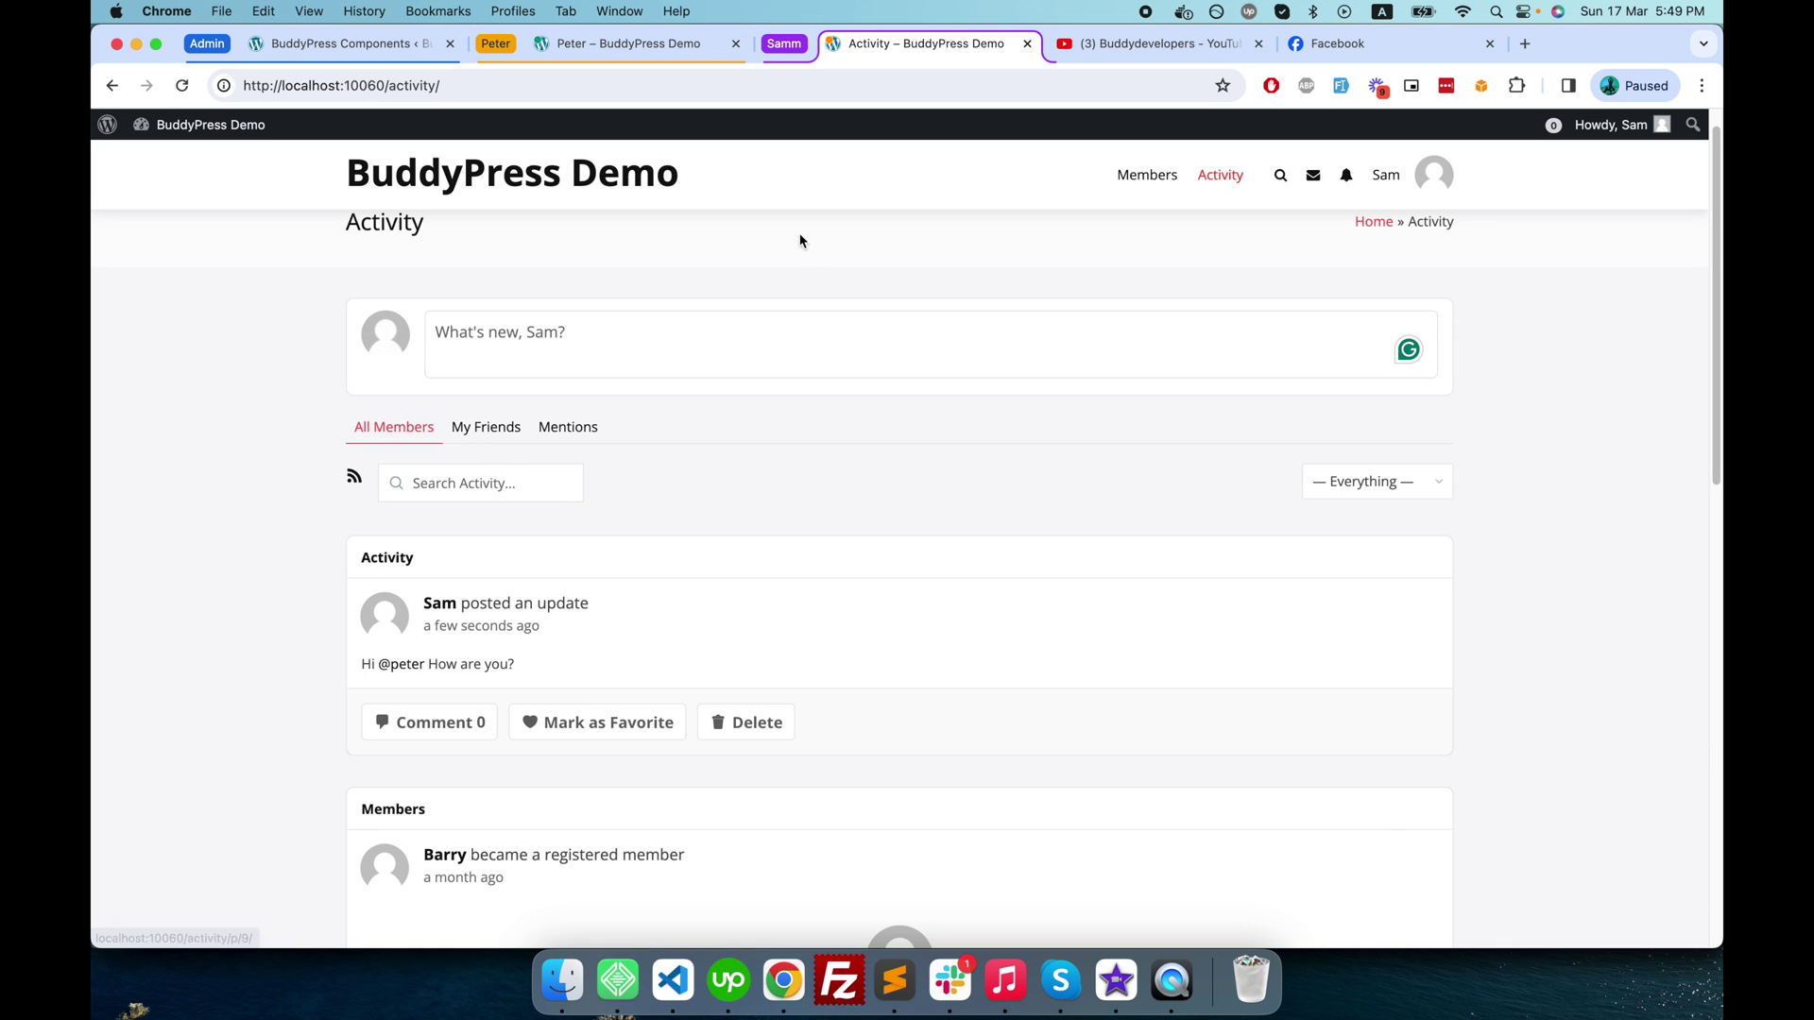
Step: As Peter, go to the home page and open the 'Sam mentioned you' notification
click(687, 48)
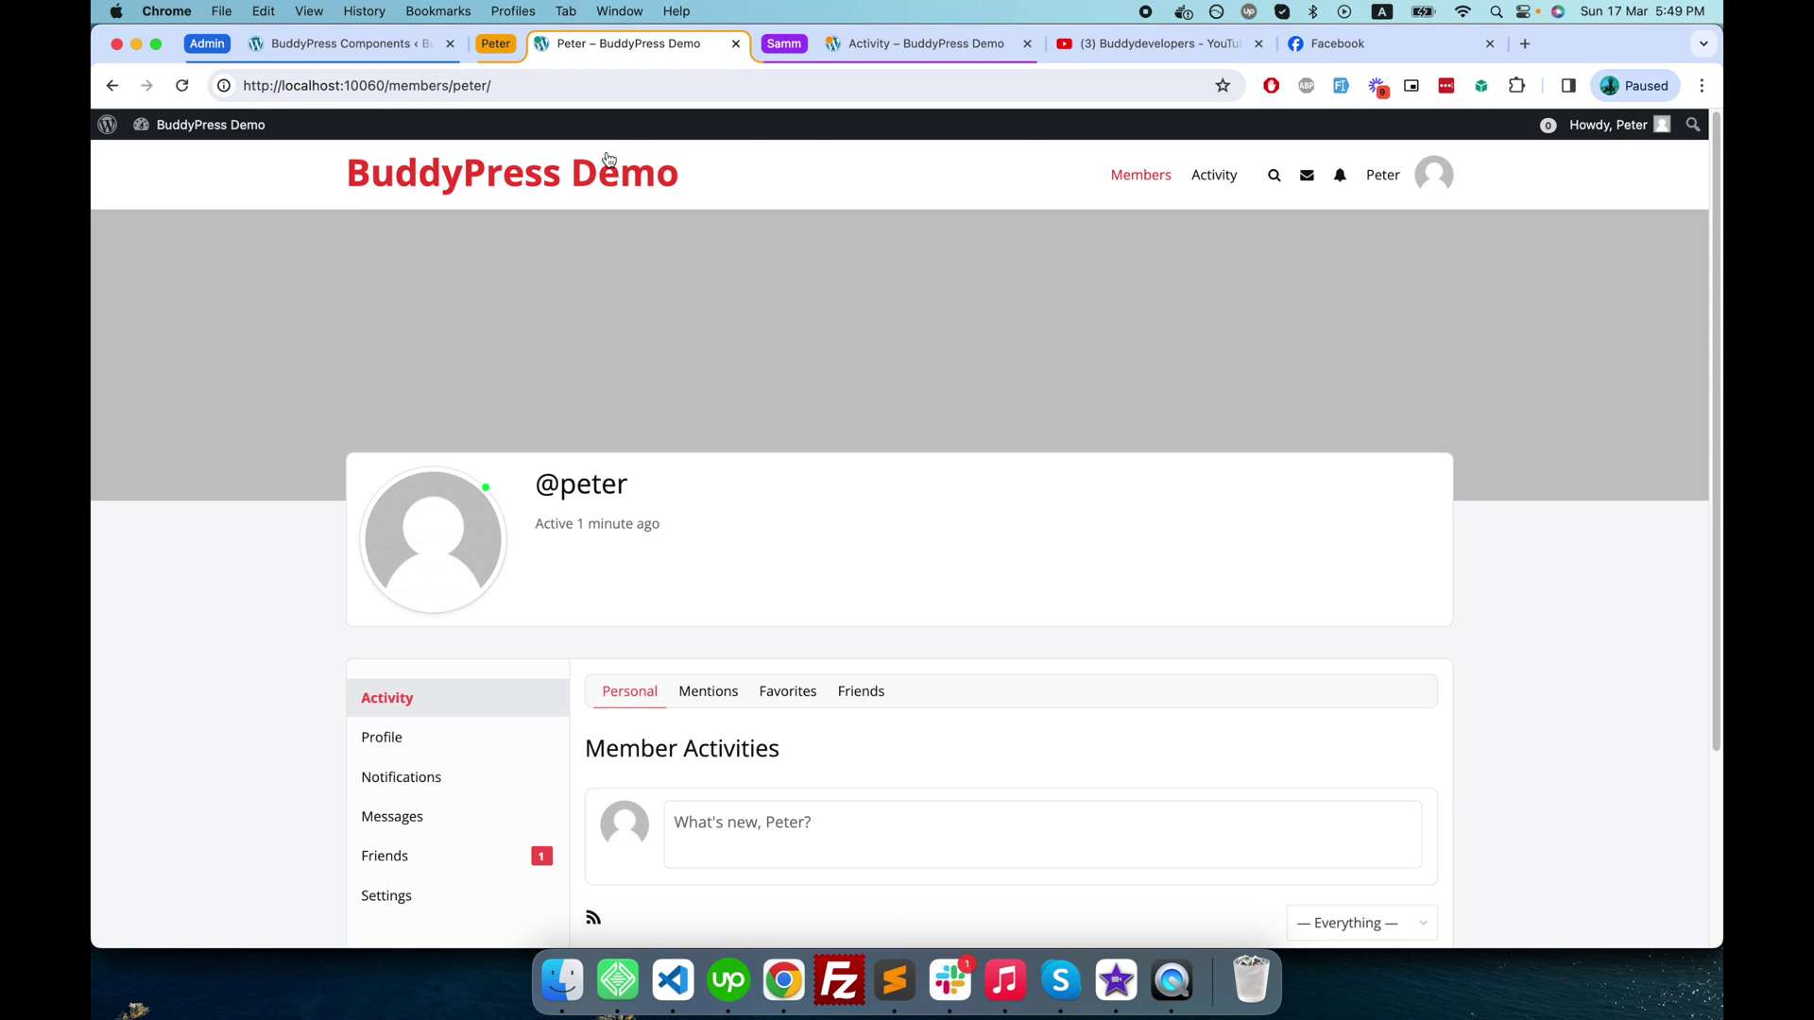
click(574, 178)
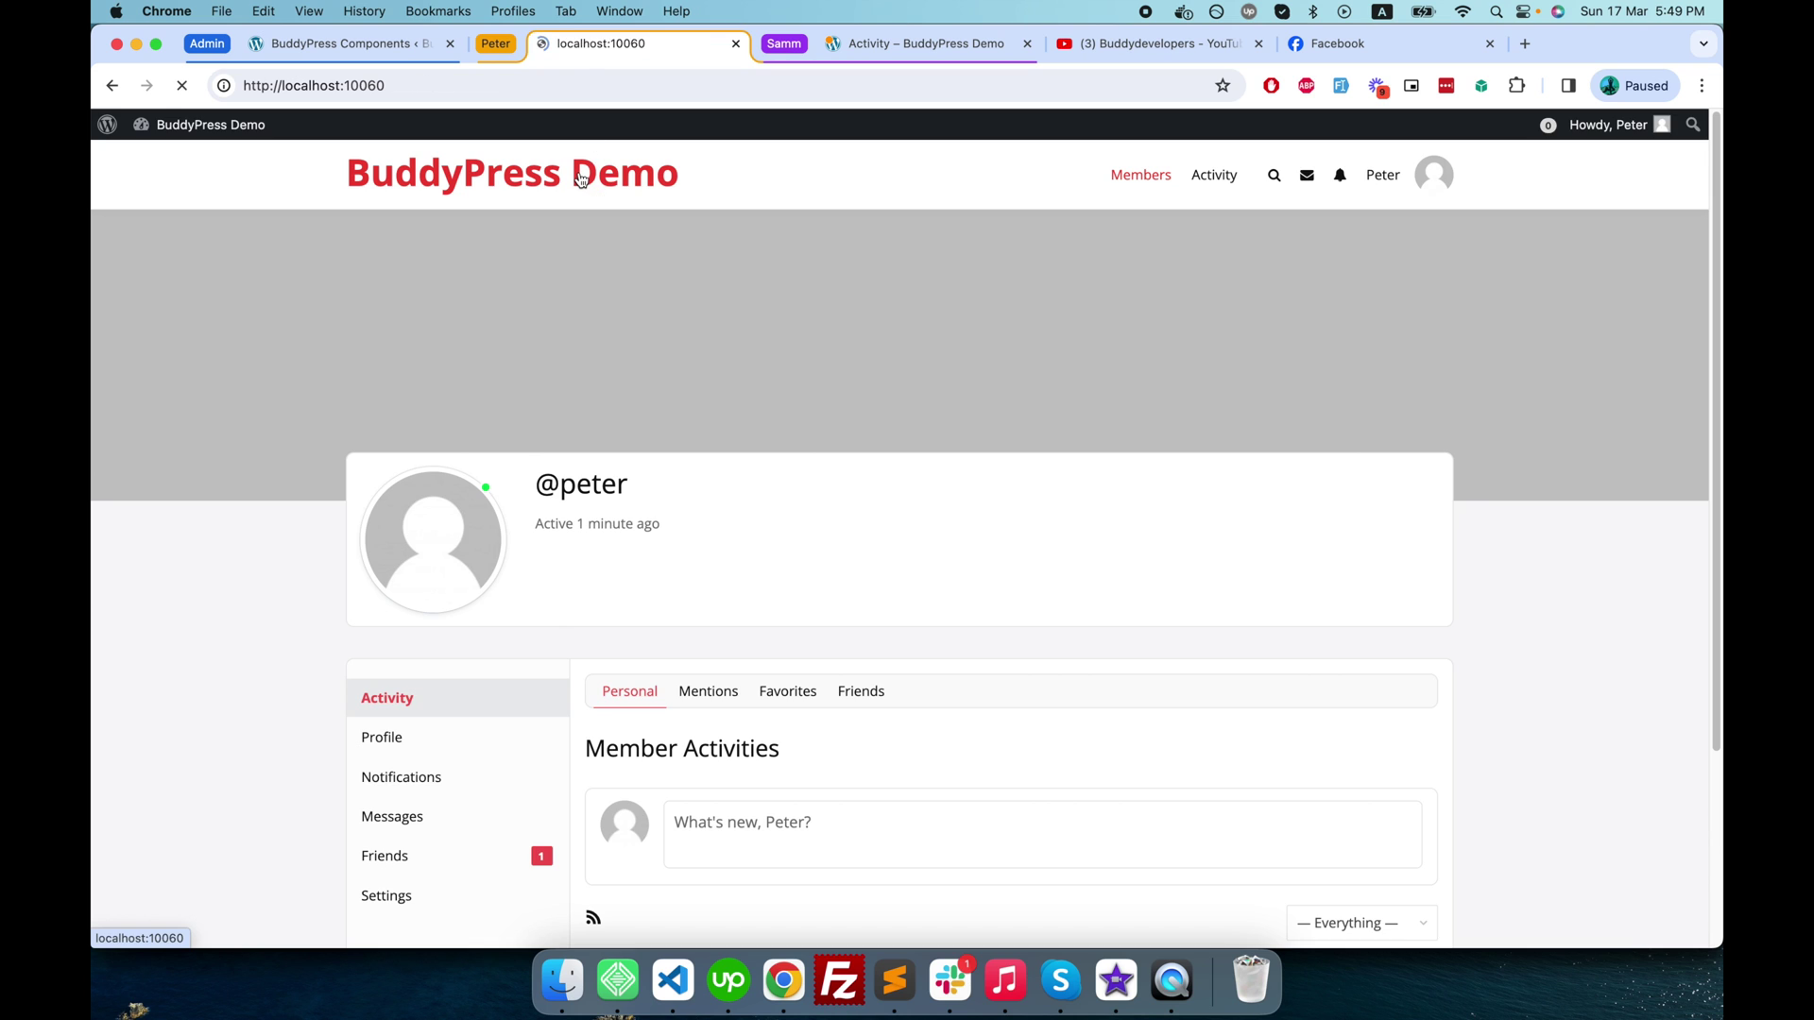
mouse_move(1344, 185)
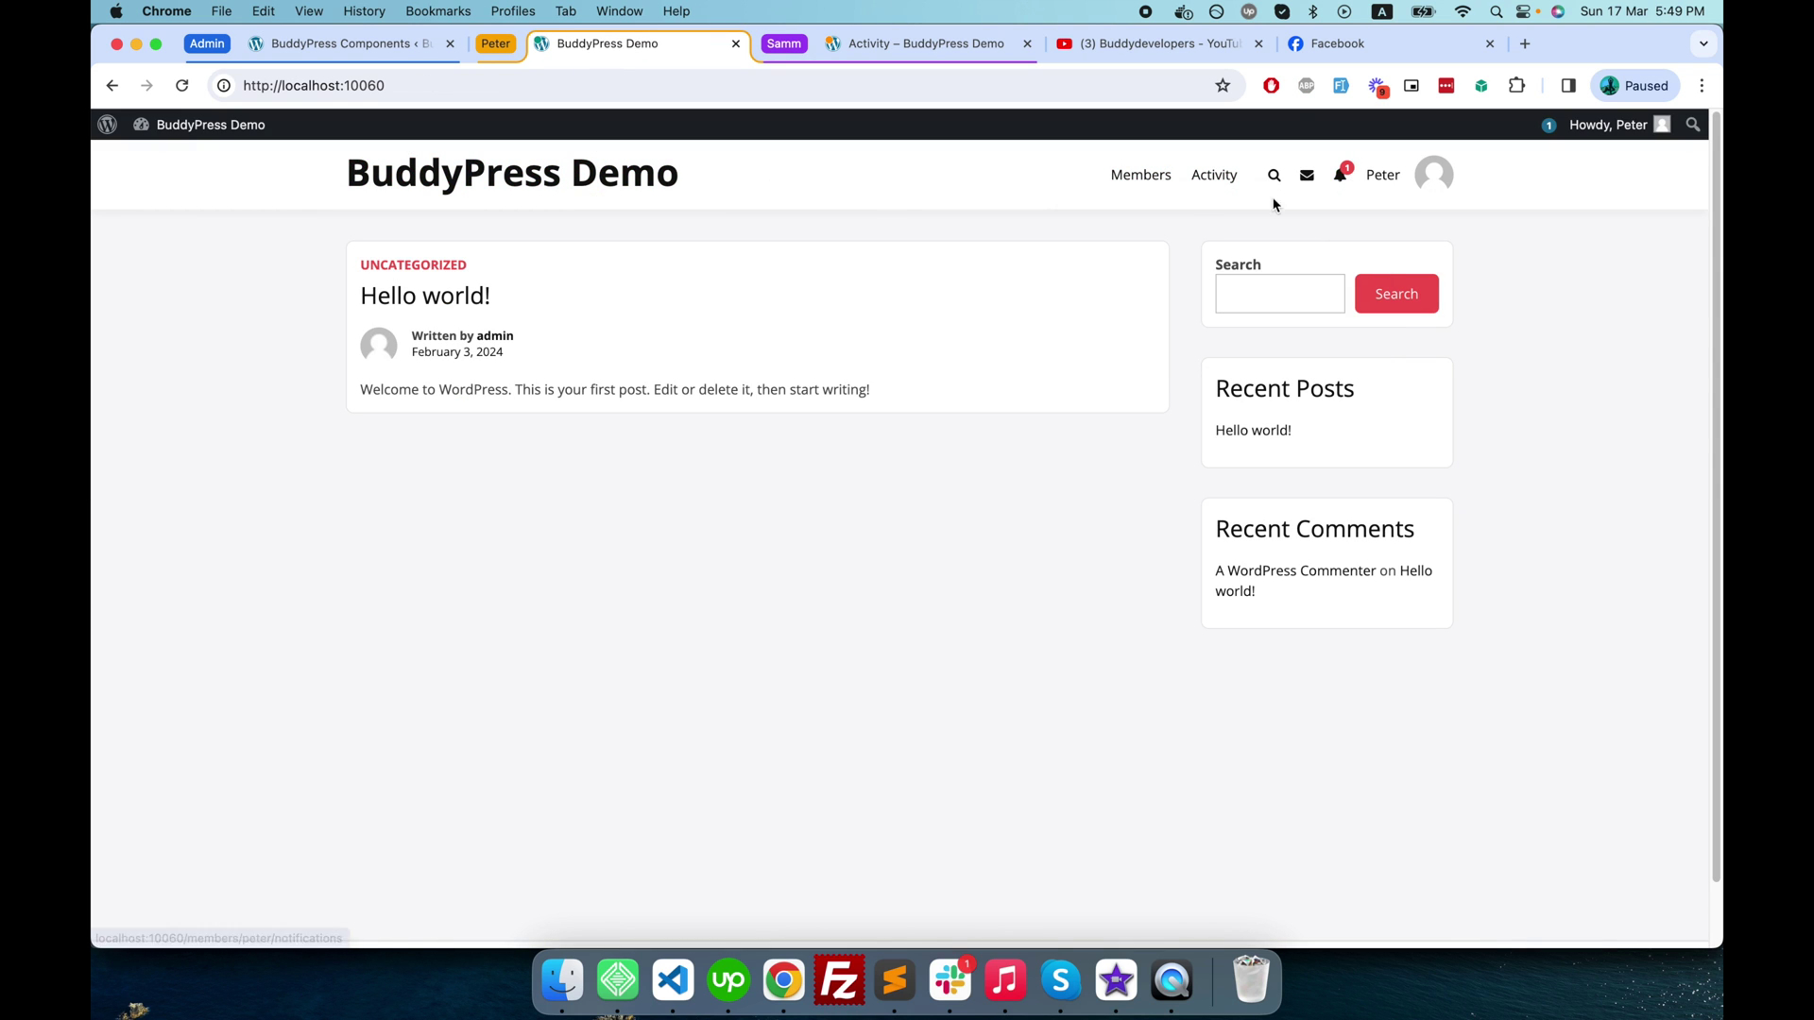
click(1337, 184)
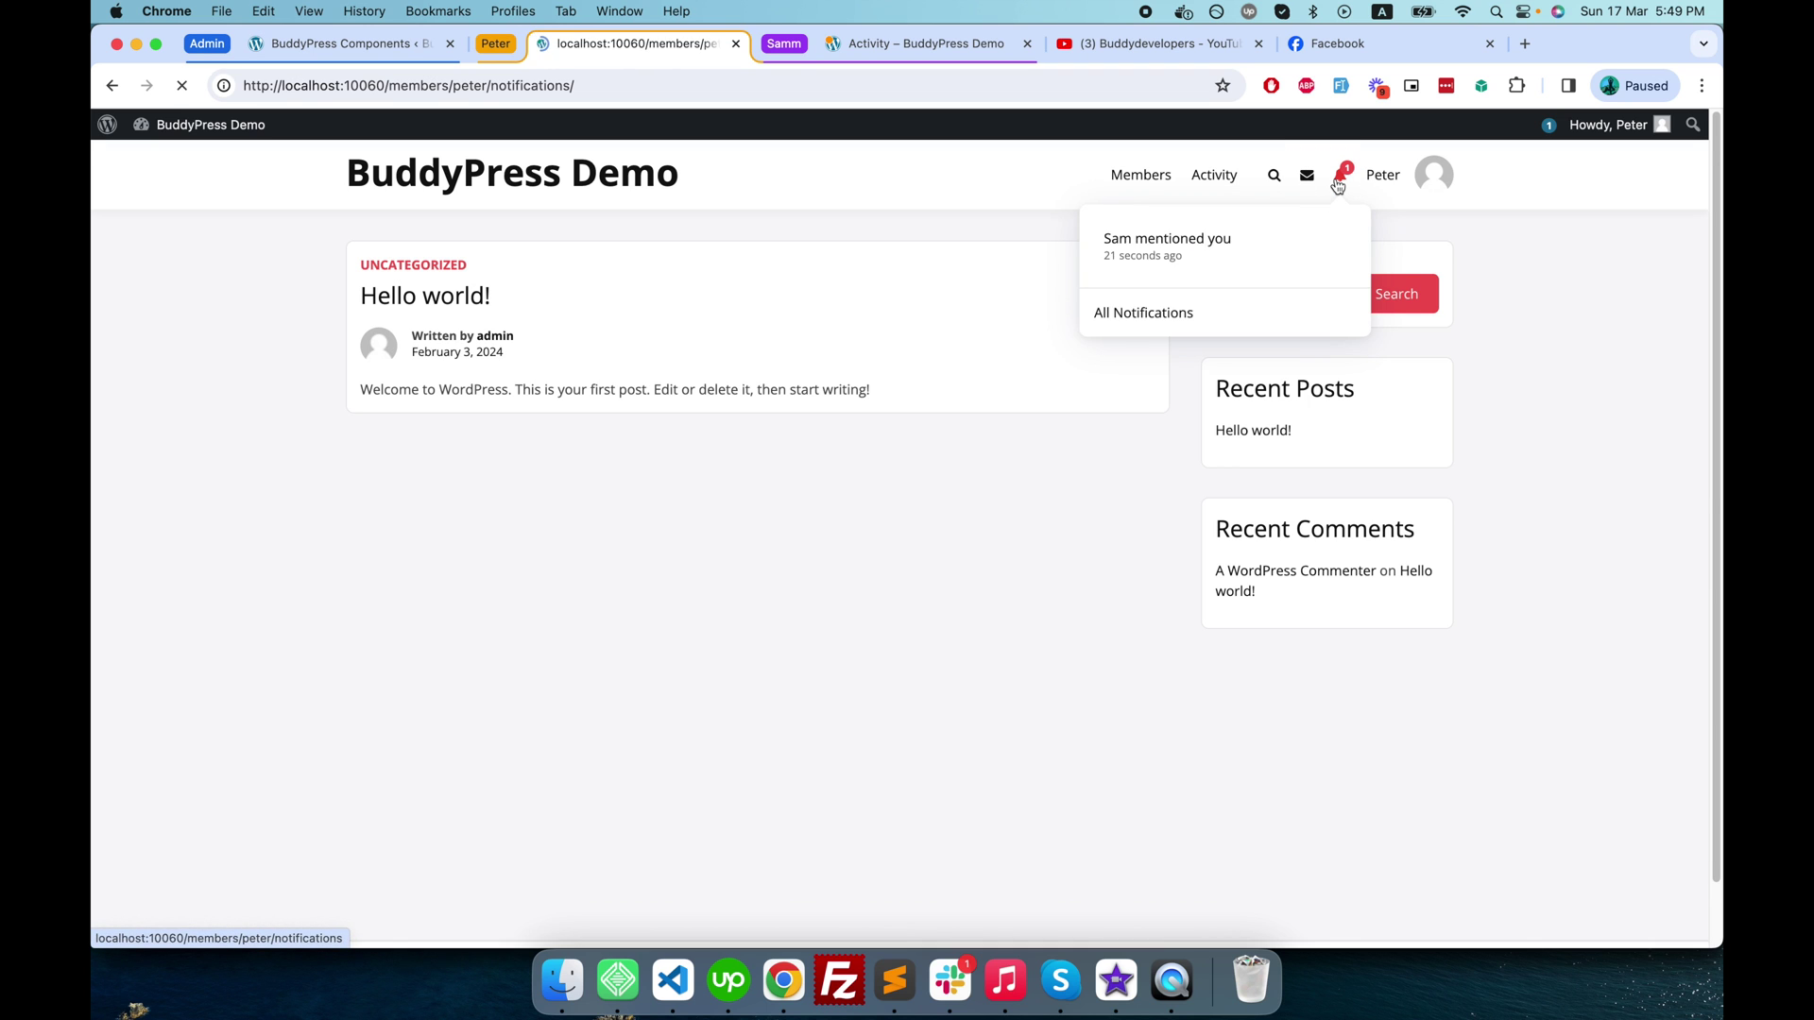
scroll(898, 534, down, 3)
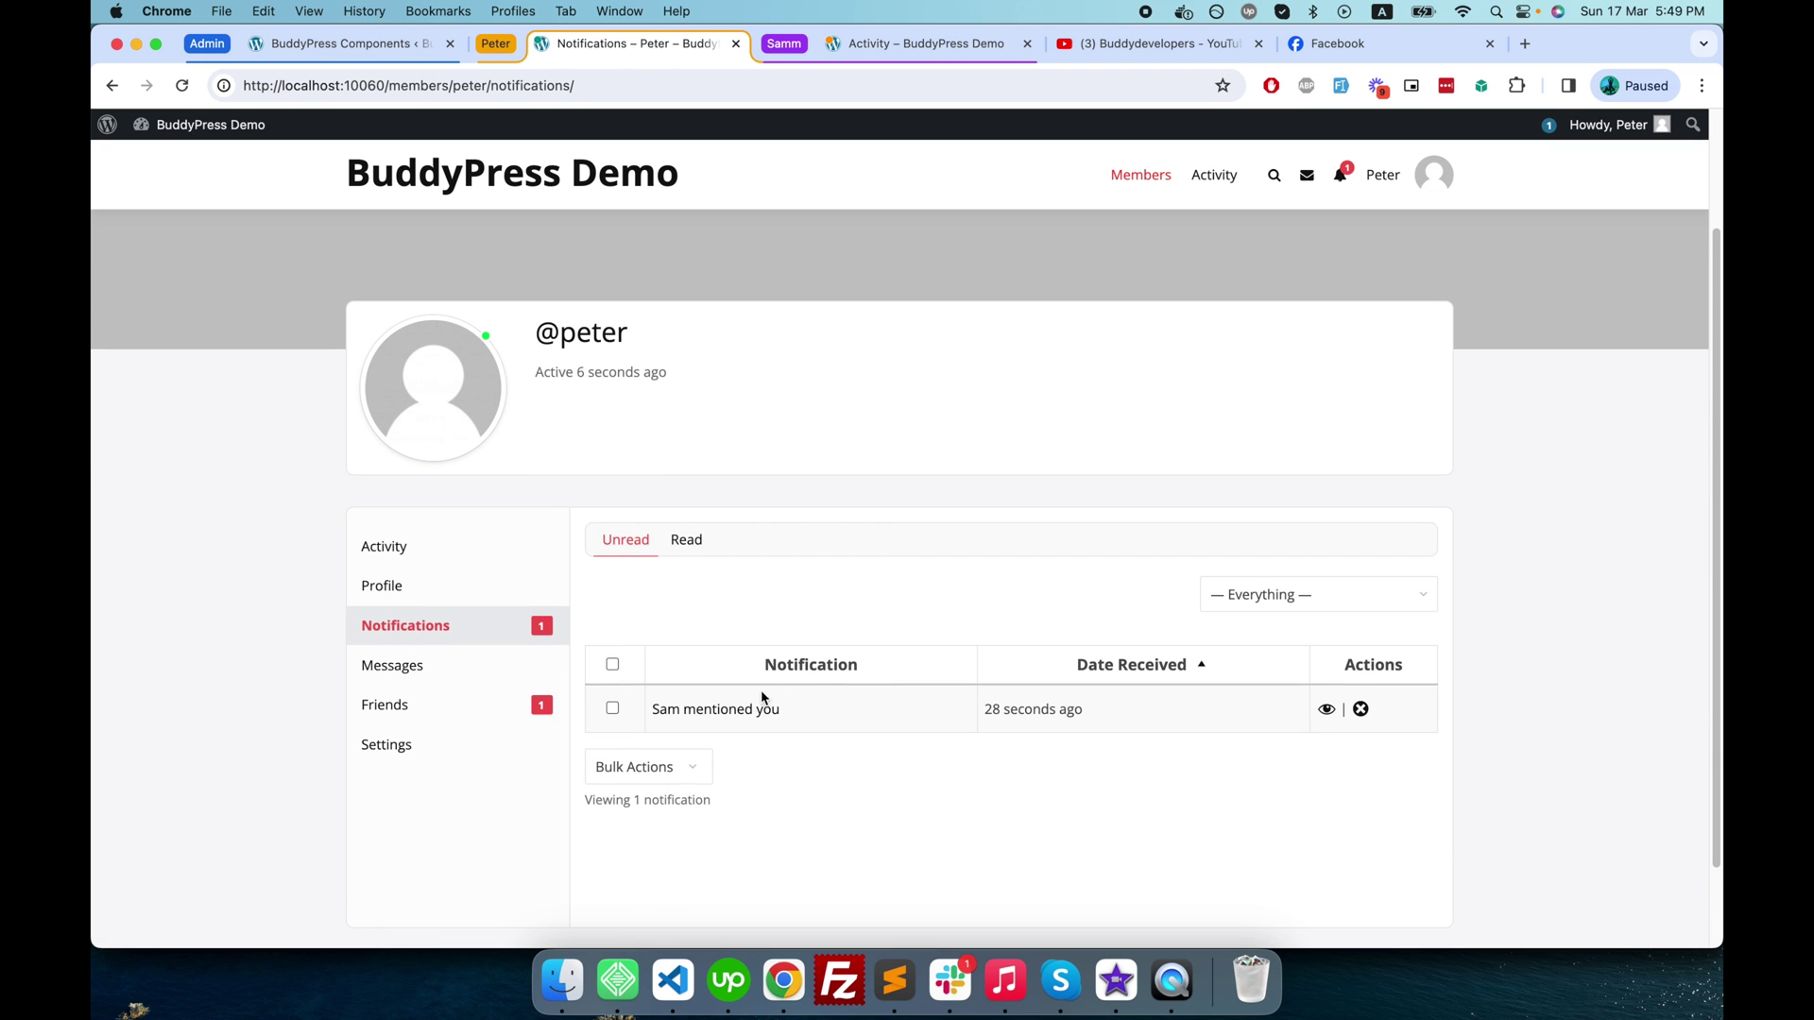
click(737, 709)
scroll(737, 708, down, 3)
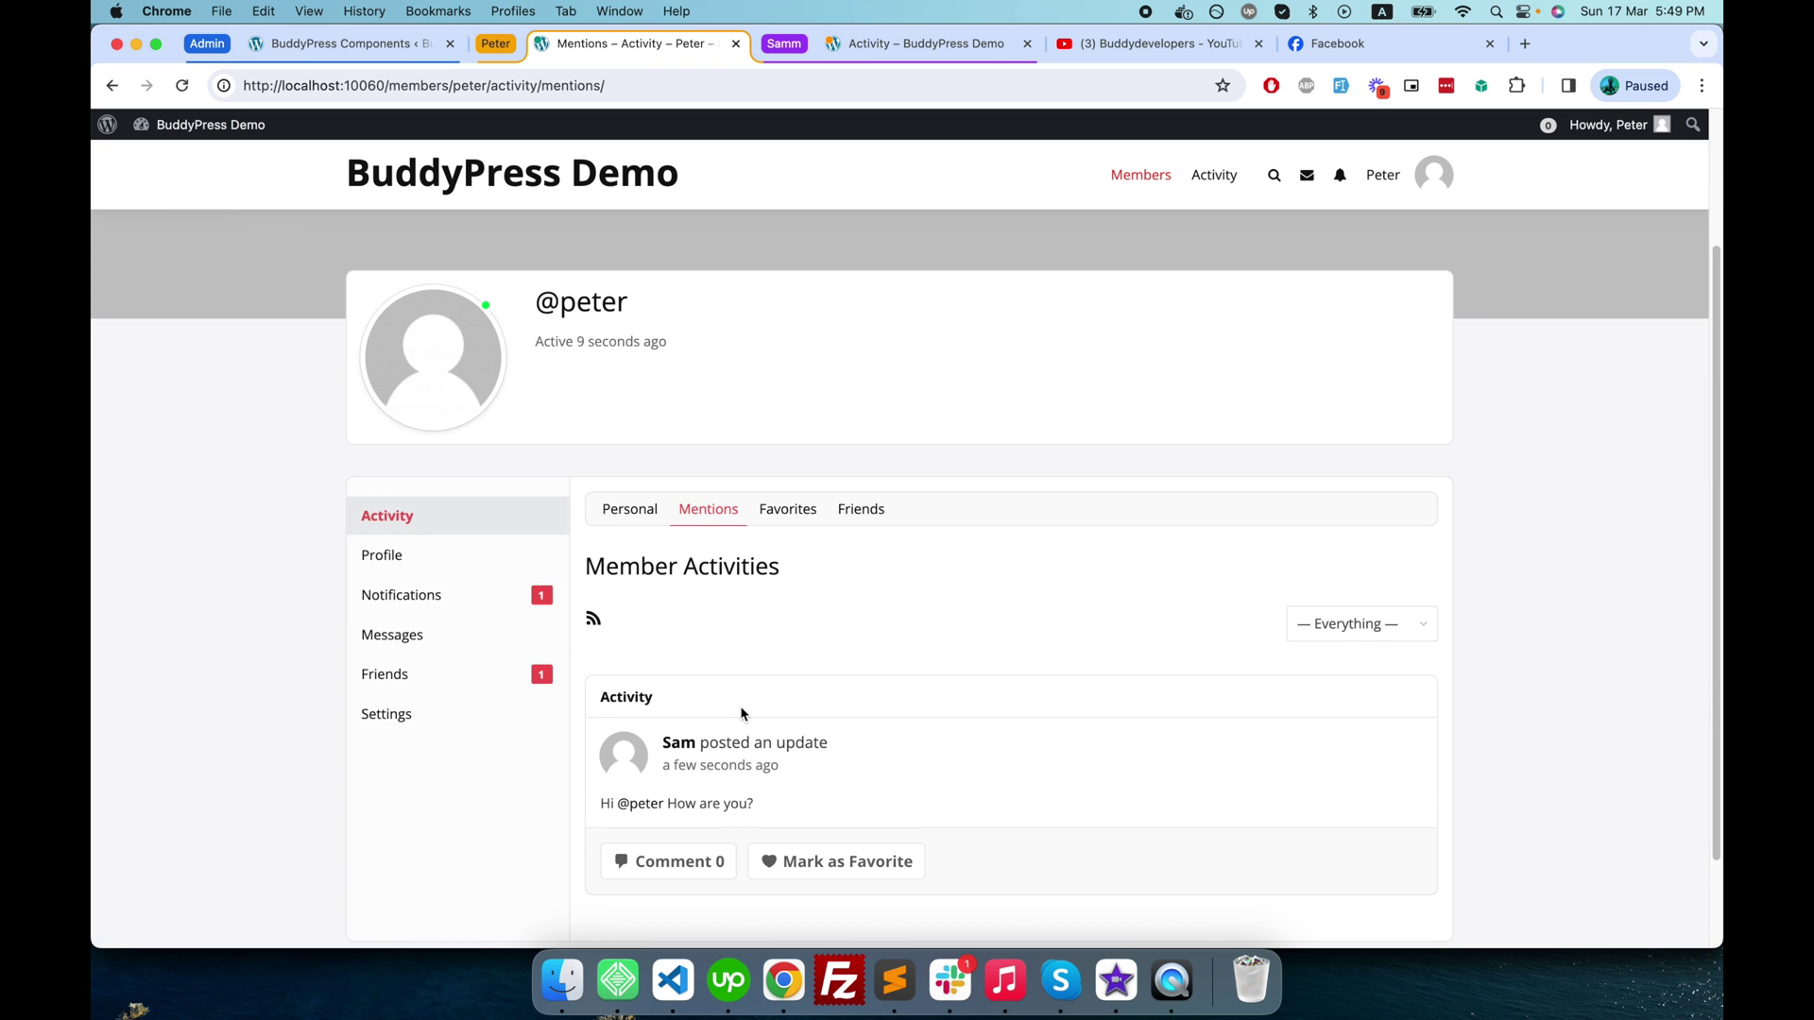
scroll(742, 746, down, 2)
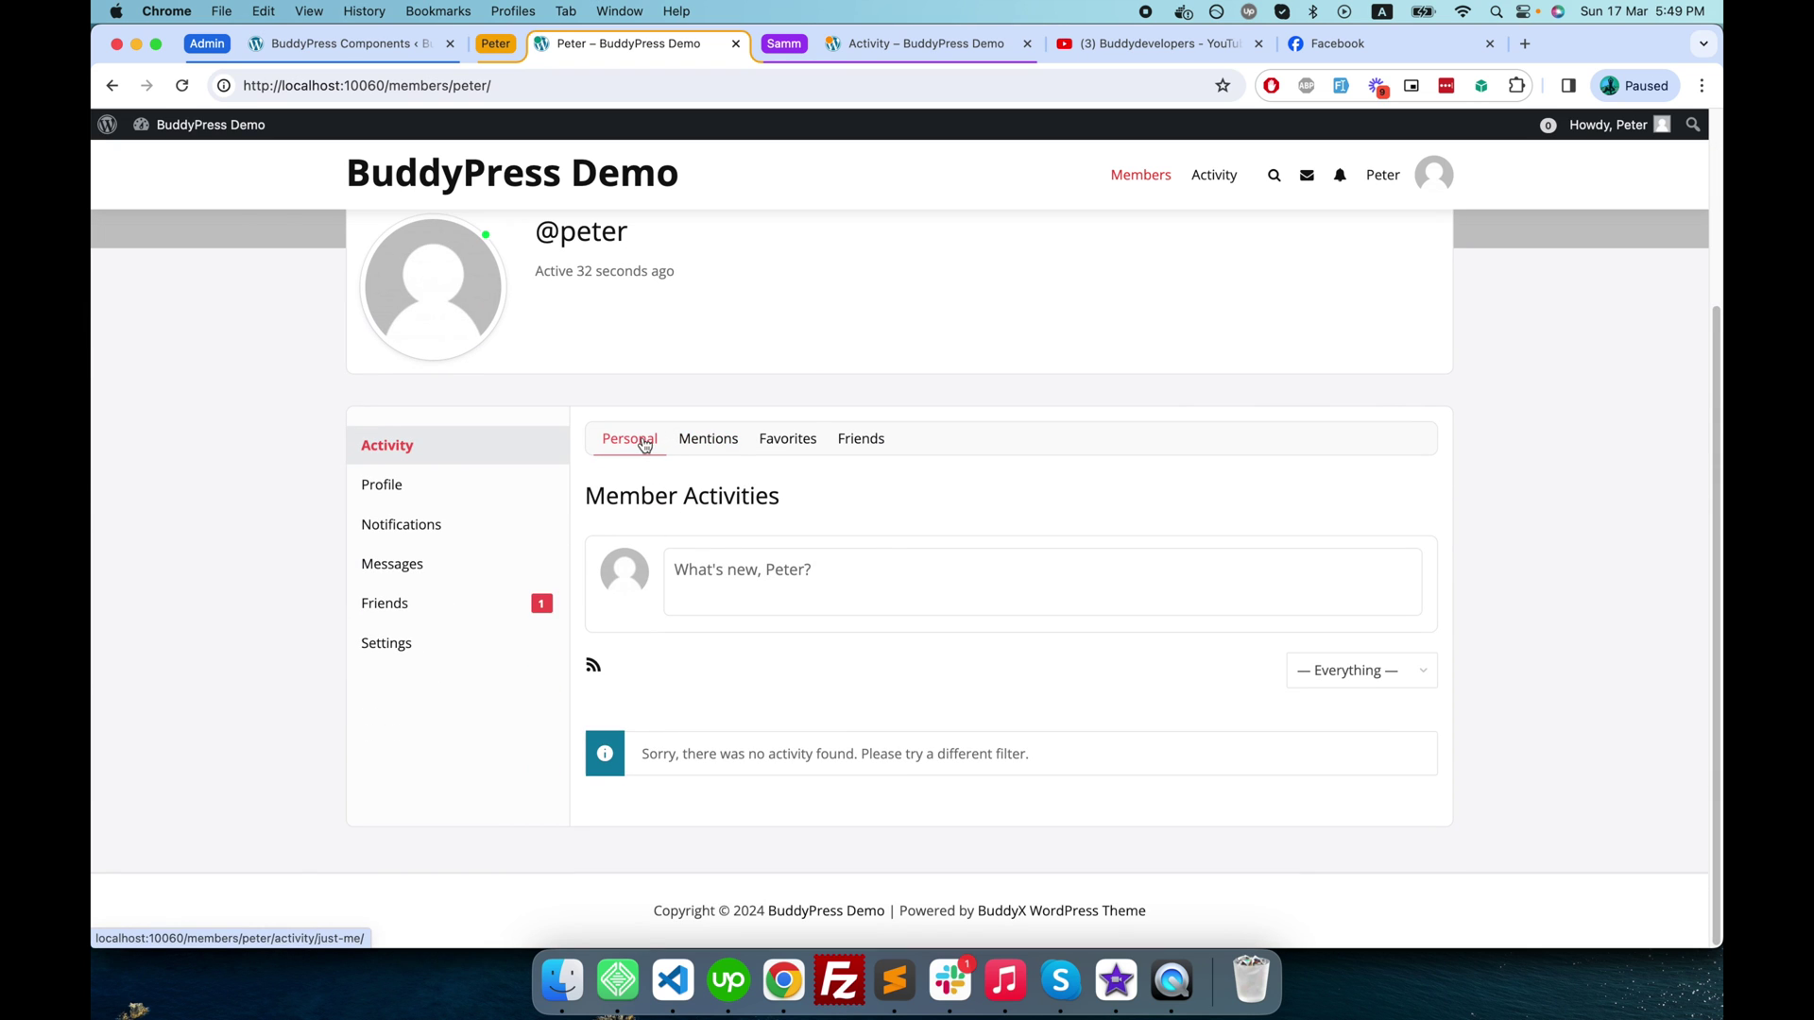
click(839, 578)
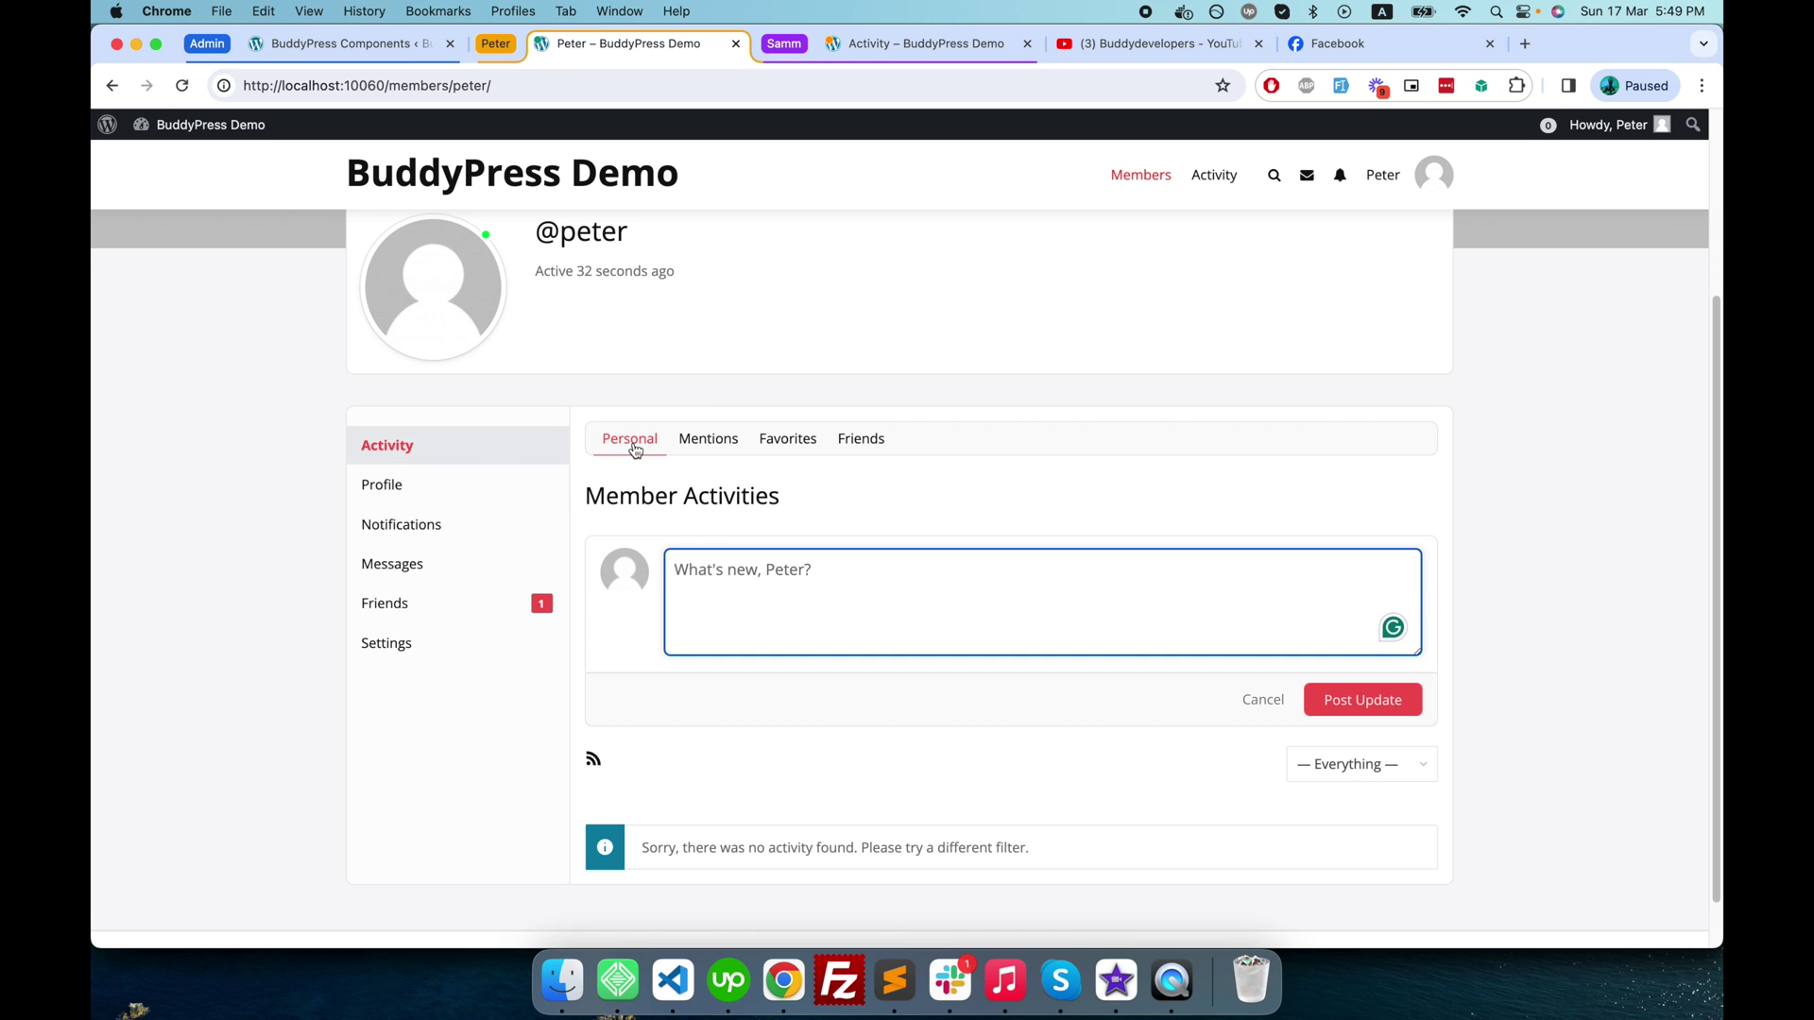
click(699, 440)
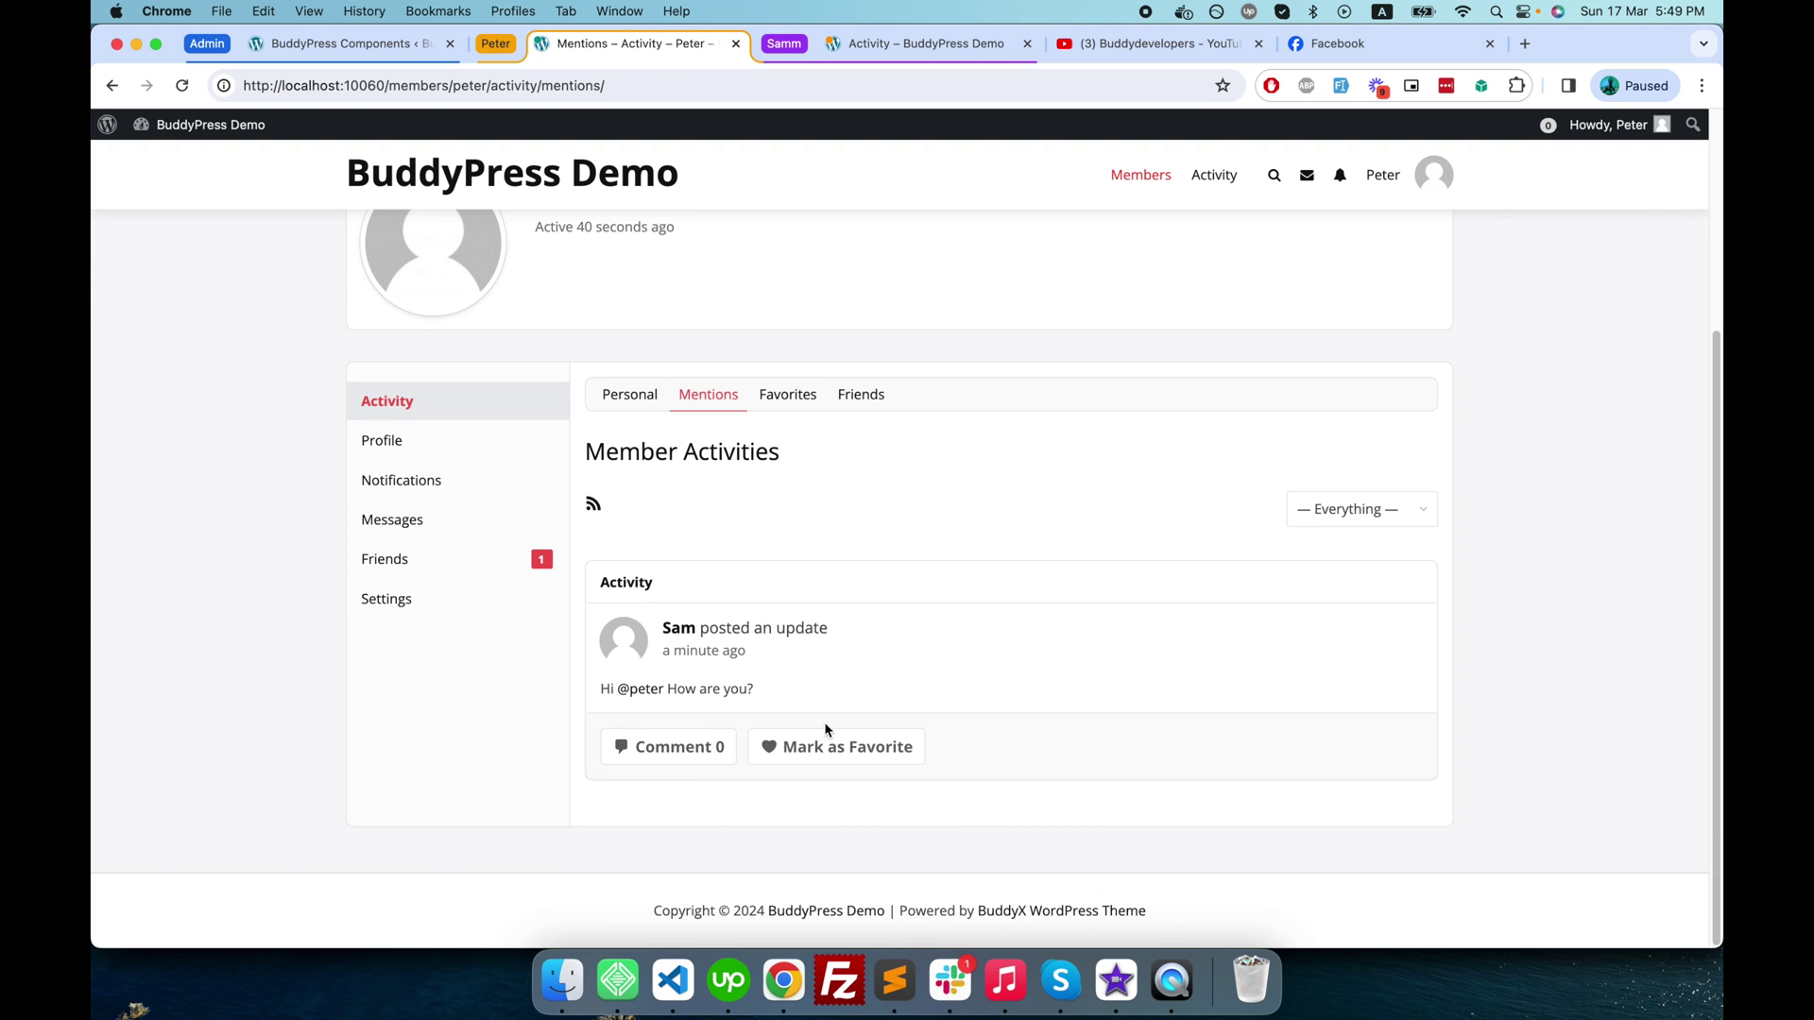
click(836, 749)
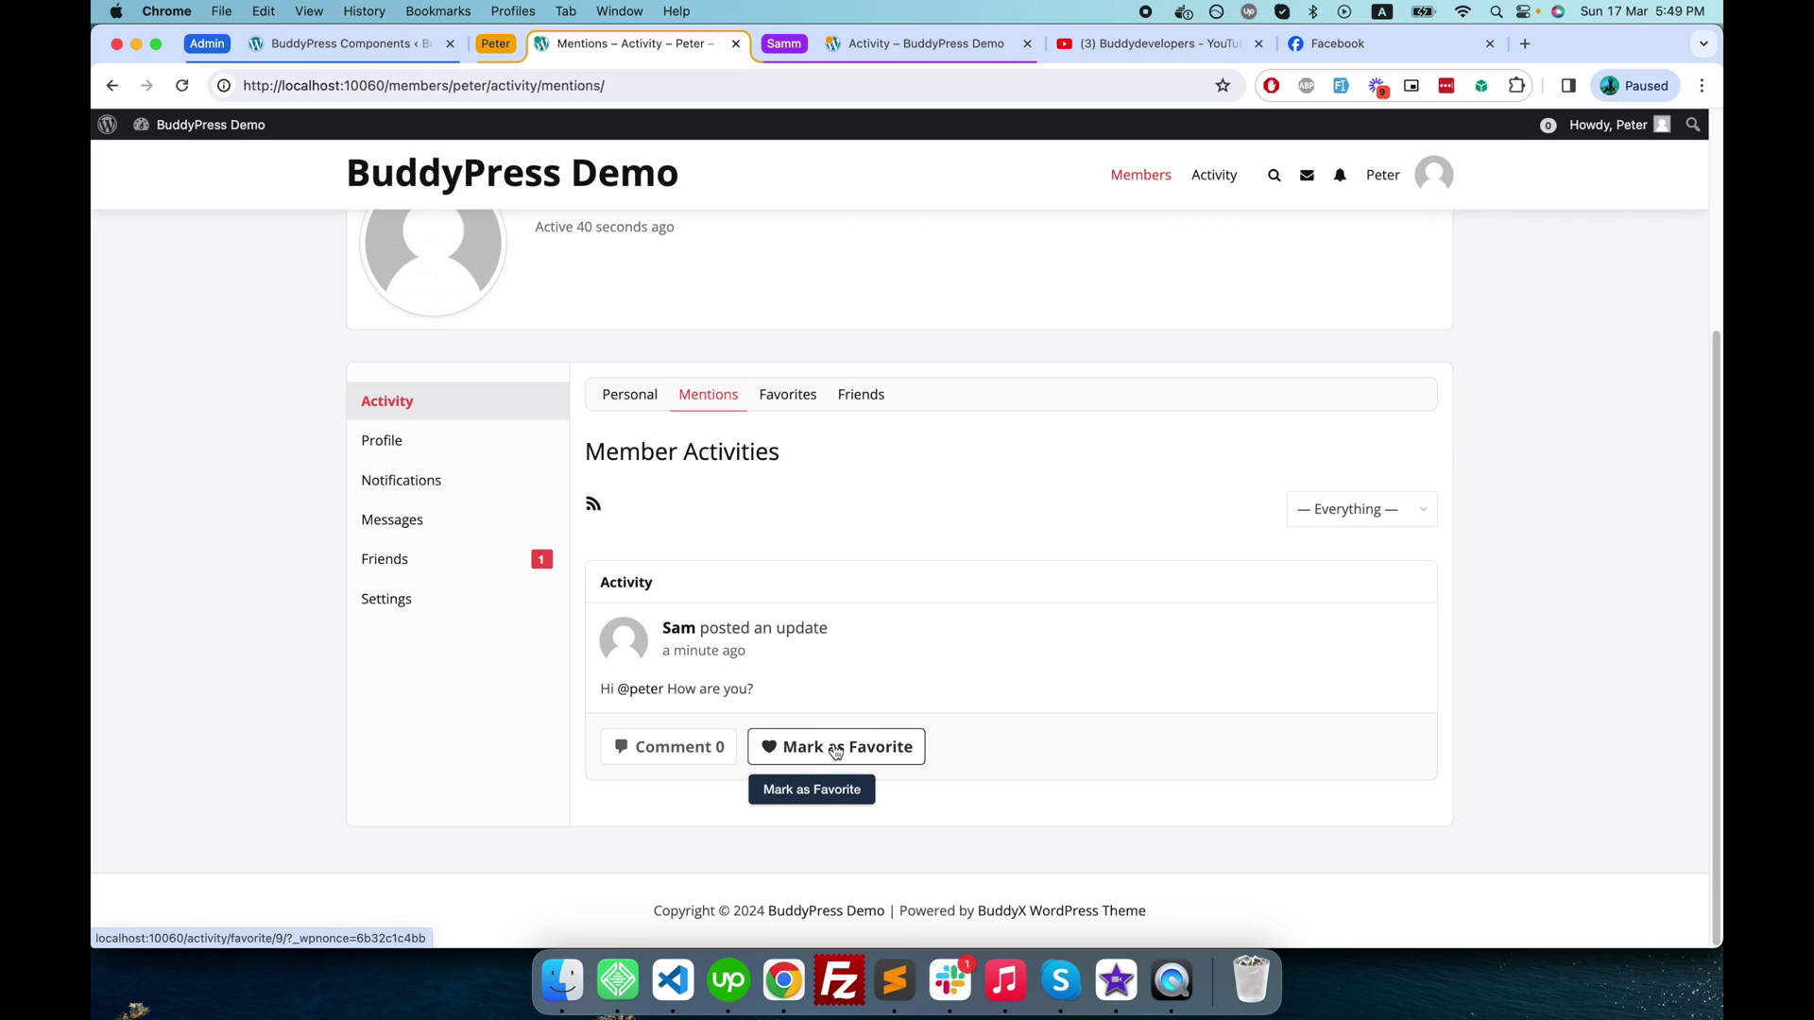
click(789, 409)
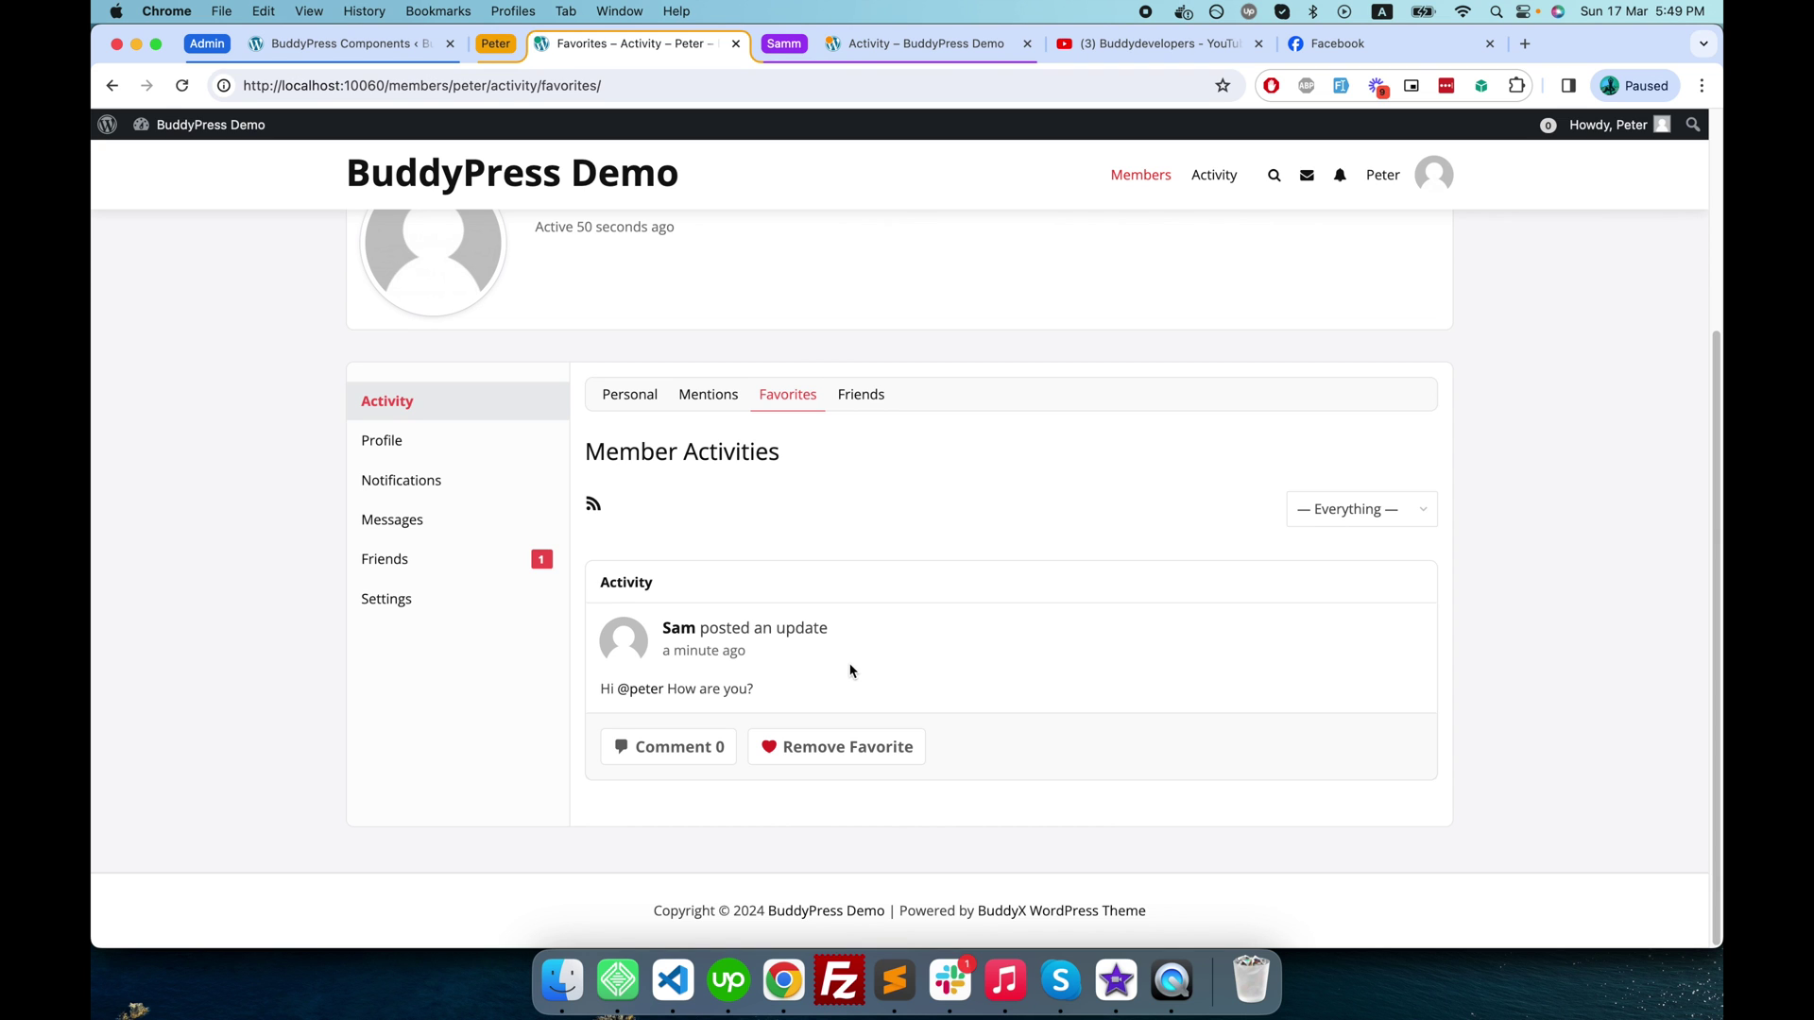
click(853, 396)
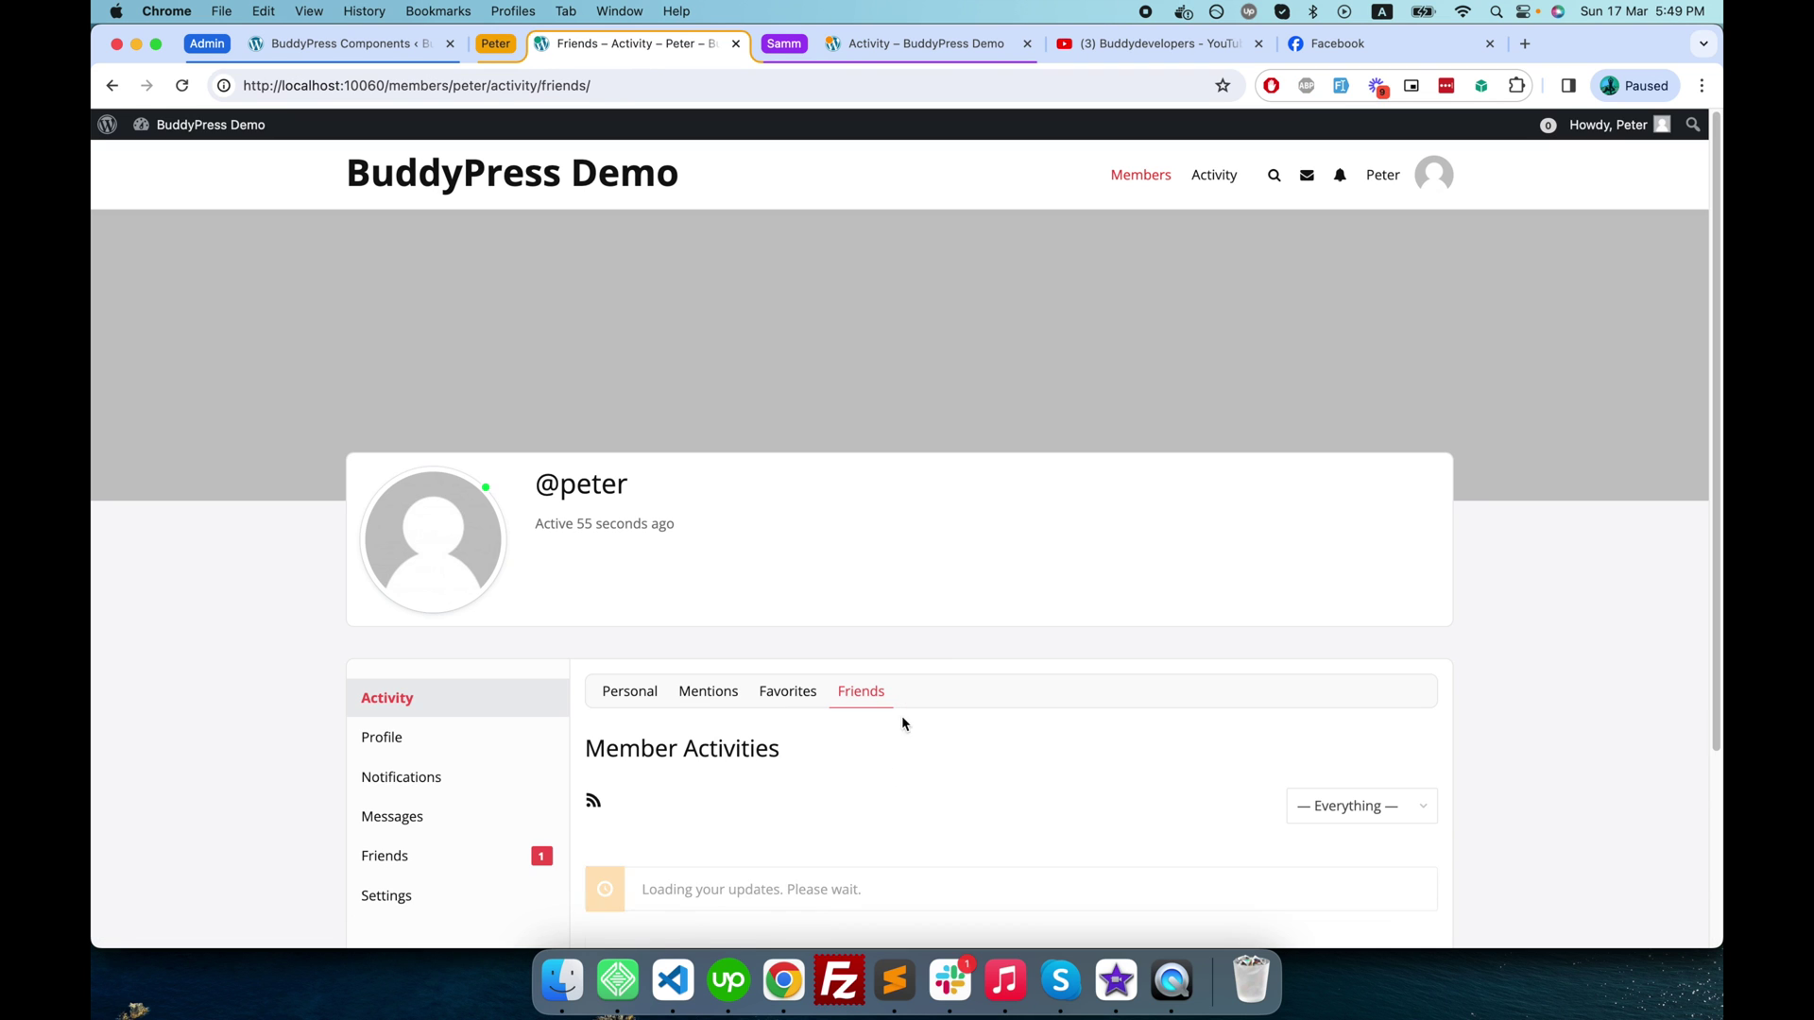
scroll(883, 830, down, 1)
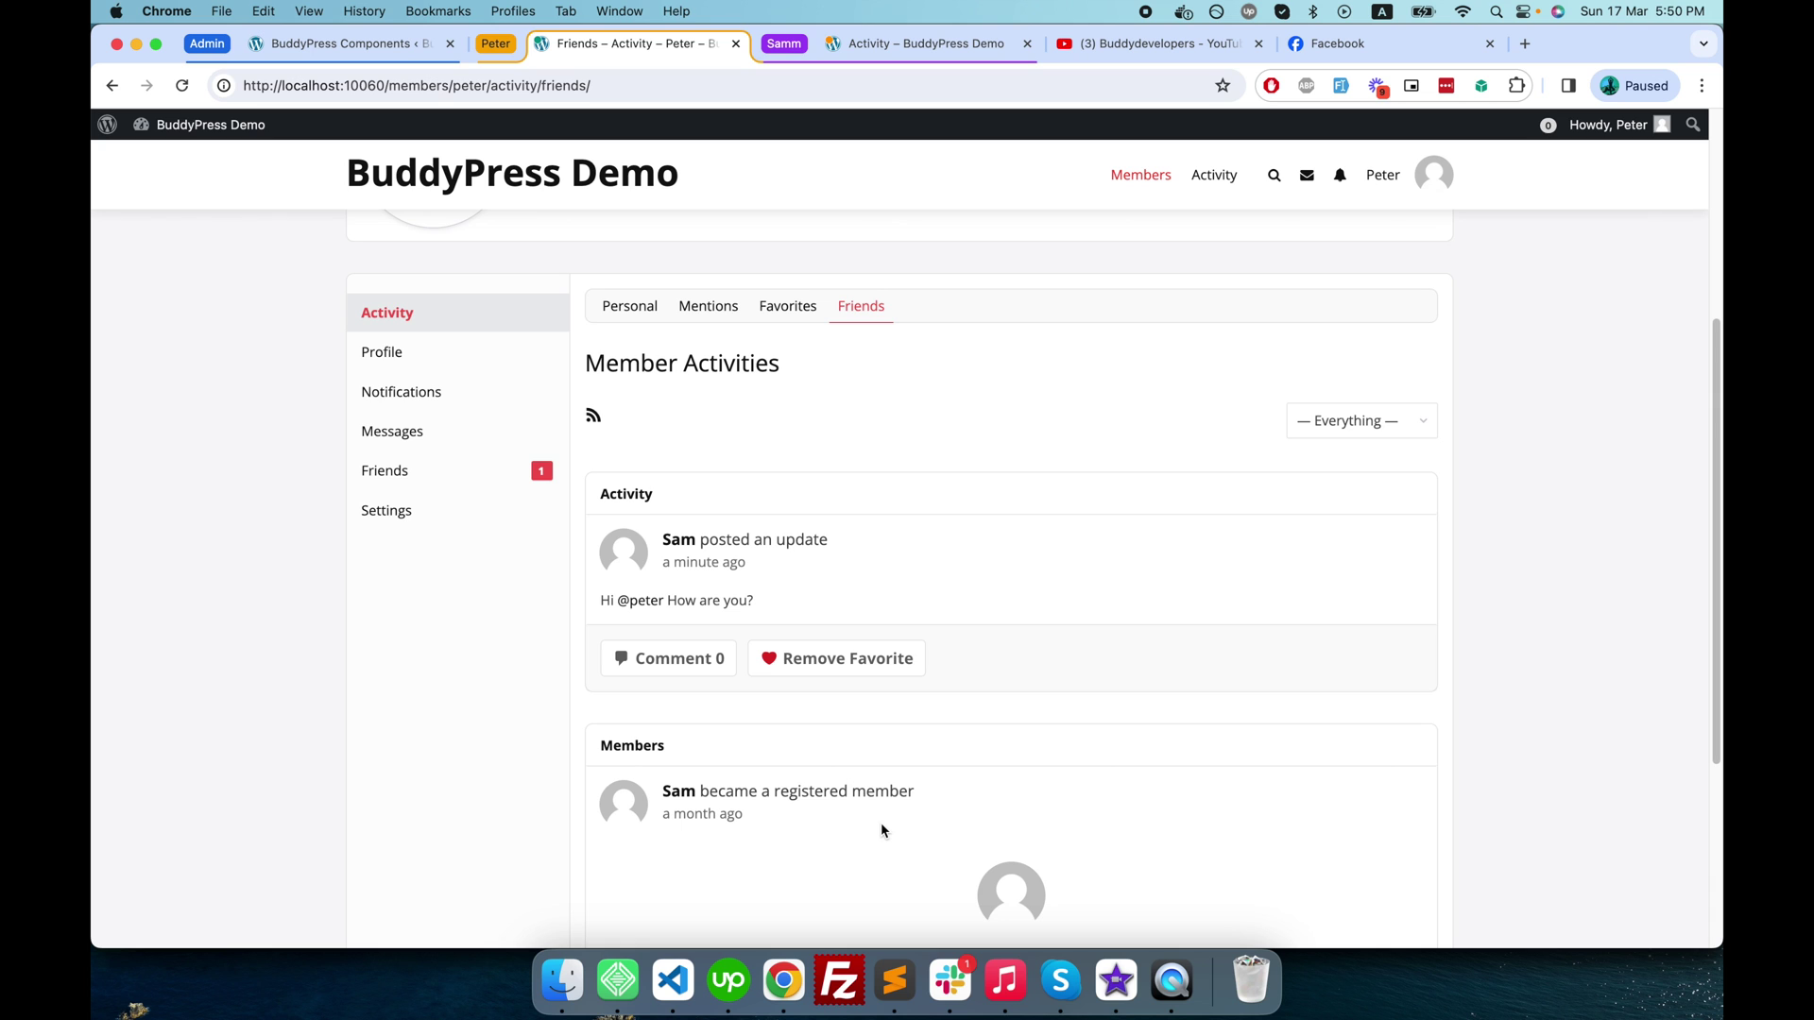
scroll(883, 830, down, 4)
scroll(813, 648, up, 4)
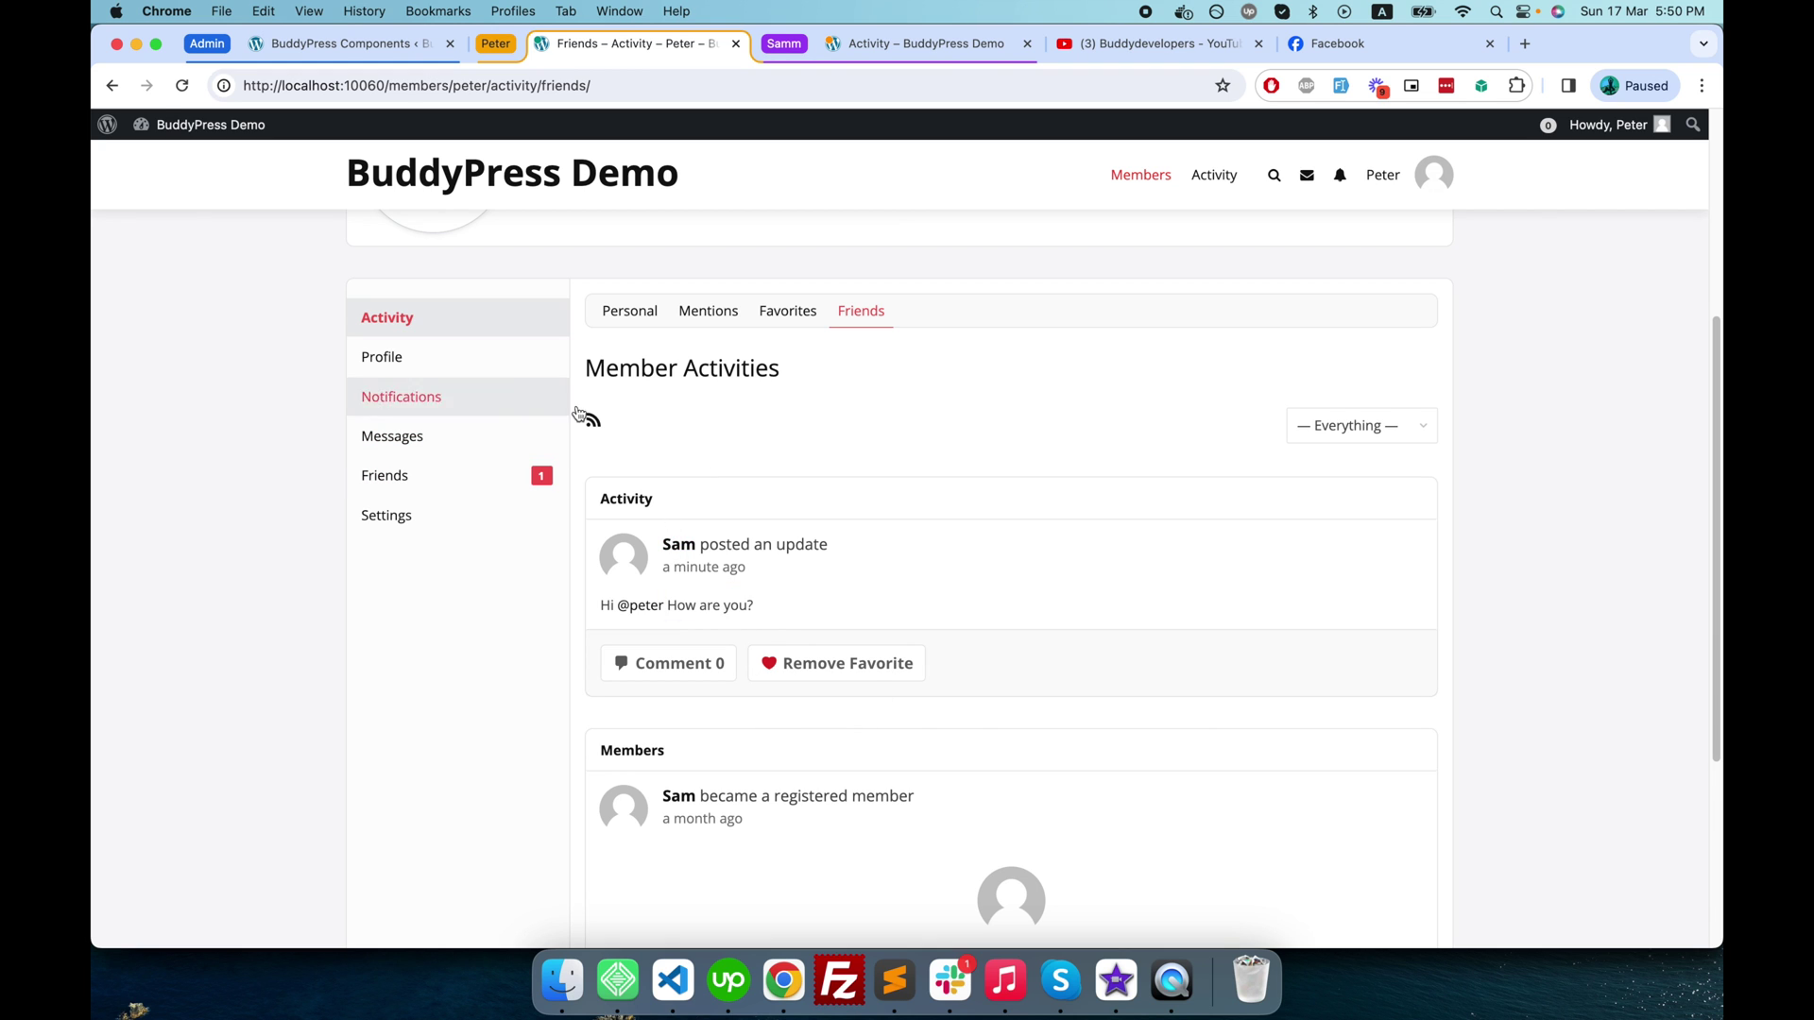
scroll(853, 782, down, 3)
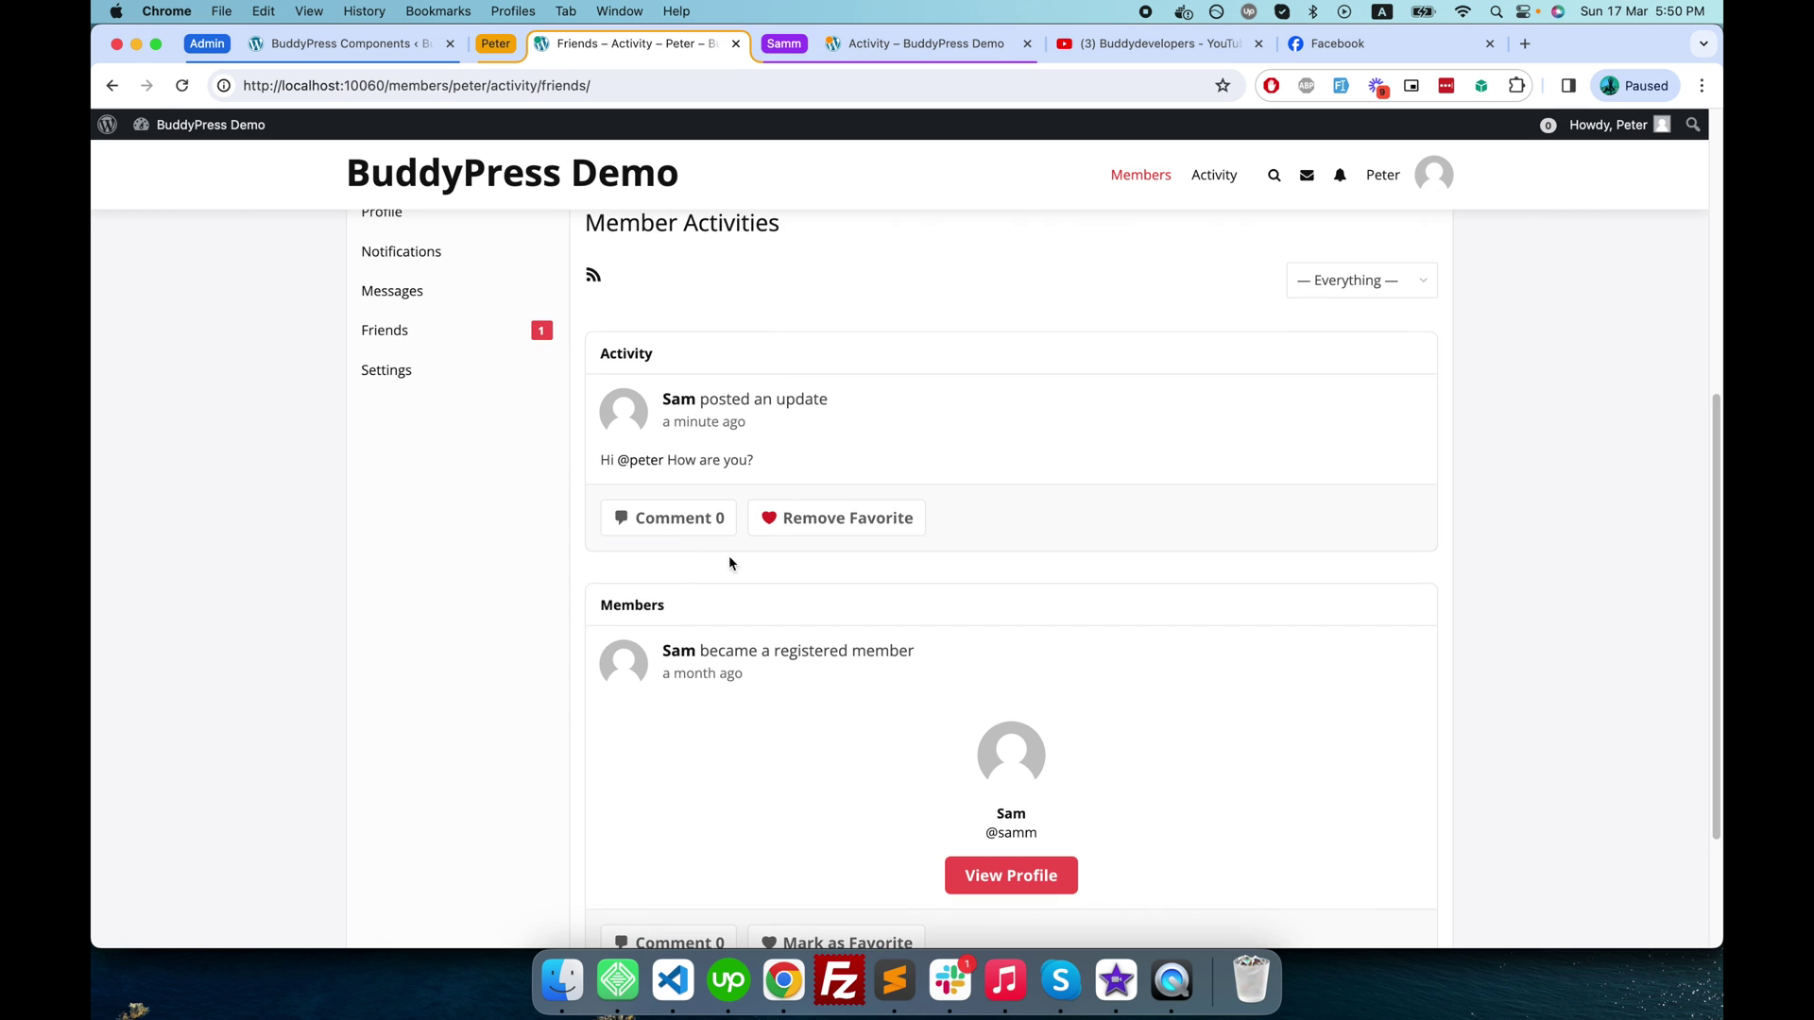
Step: Reply 'hi' to Sam's update, then return to Peter's Personal activity and the Facebook tab
click(701, 518)
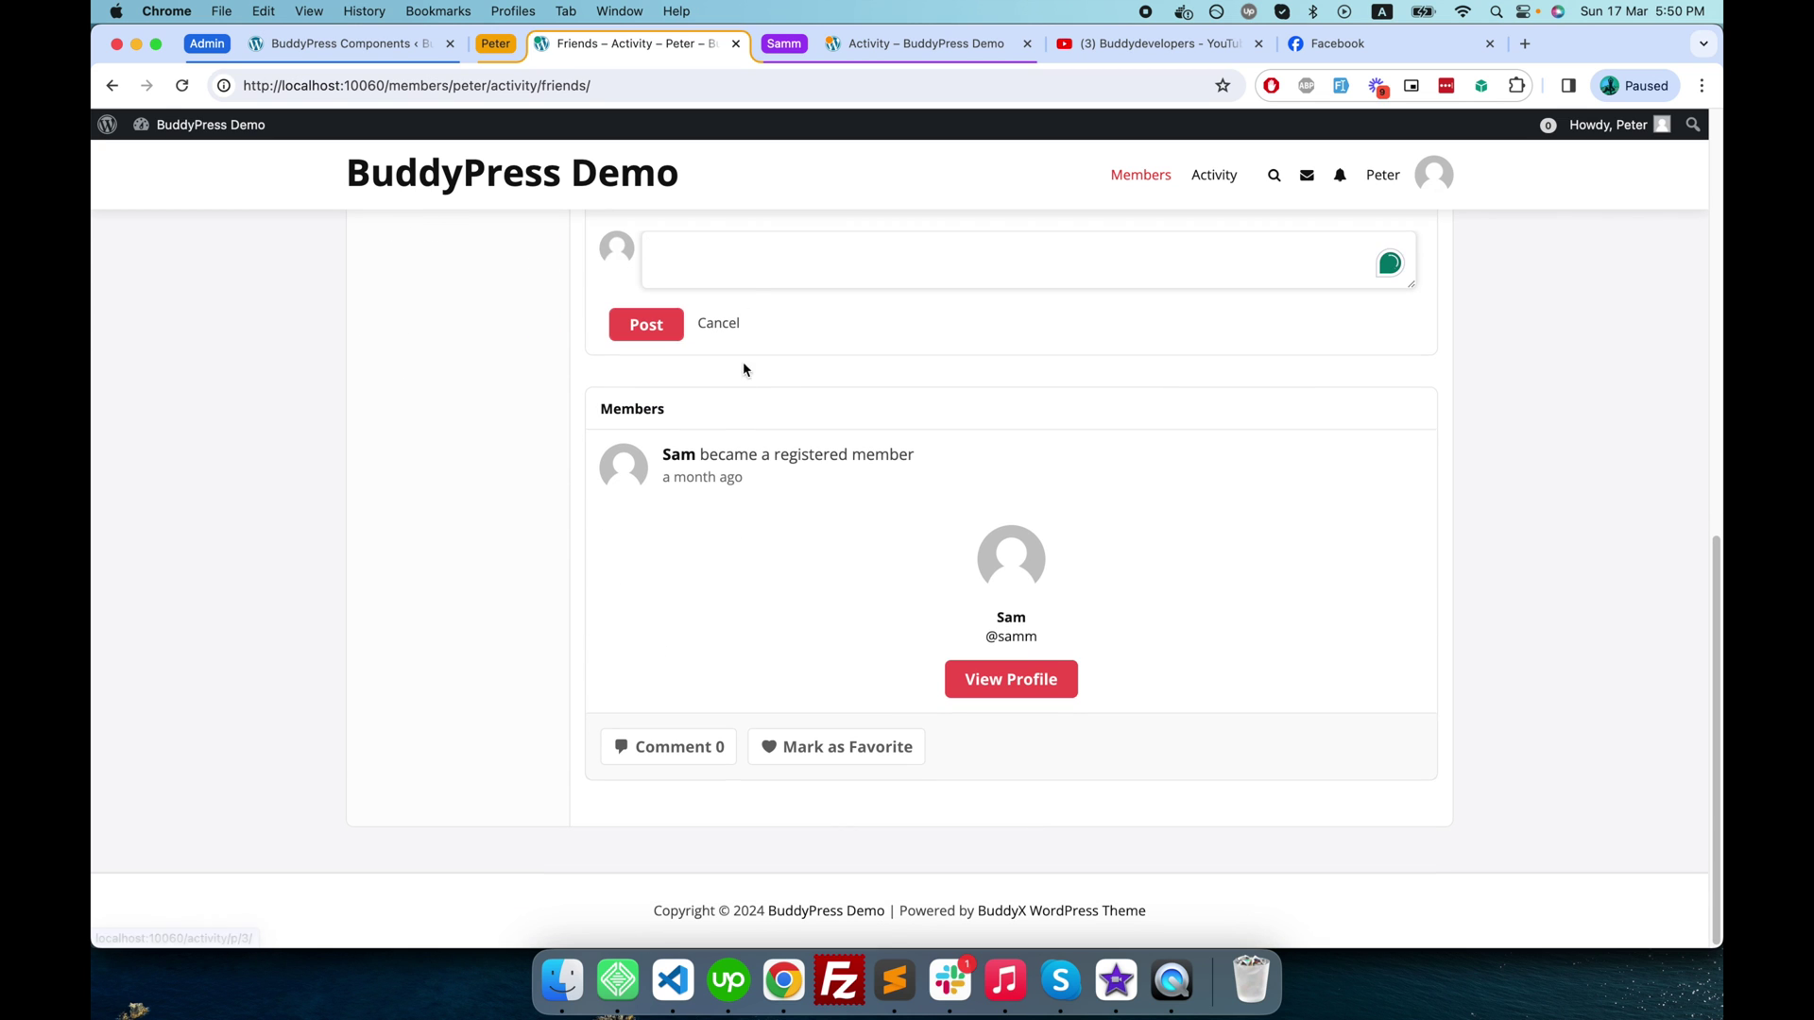
text(hi)
click(652, 324)
click(629, 263)
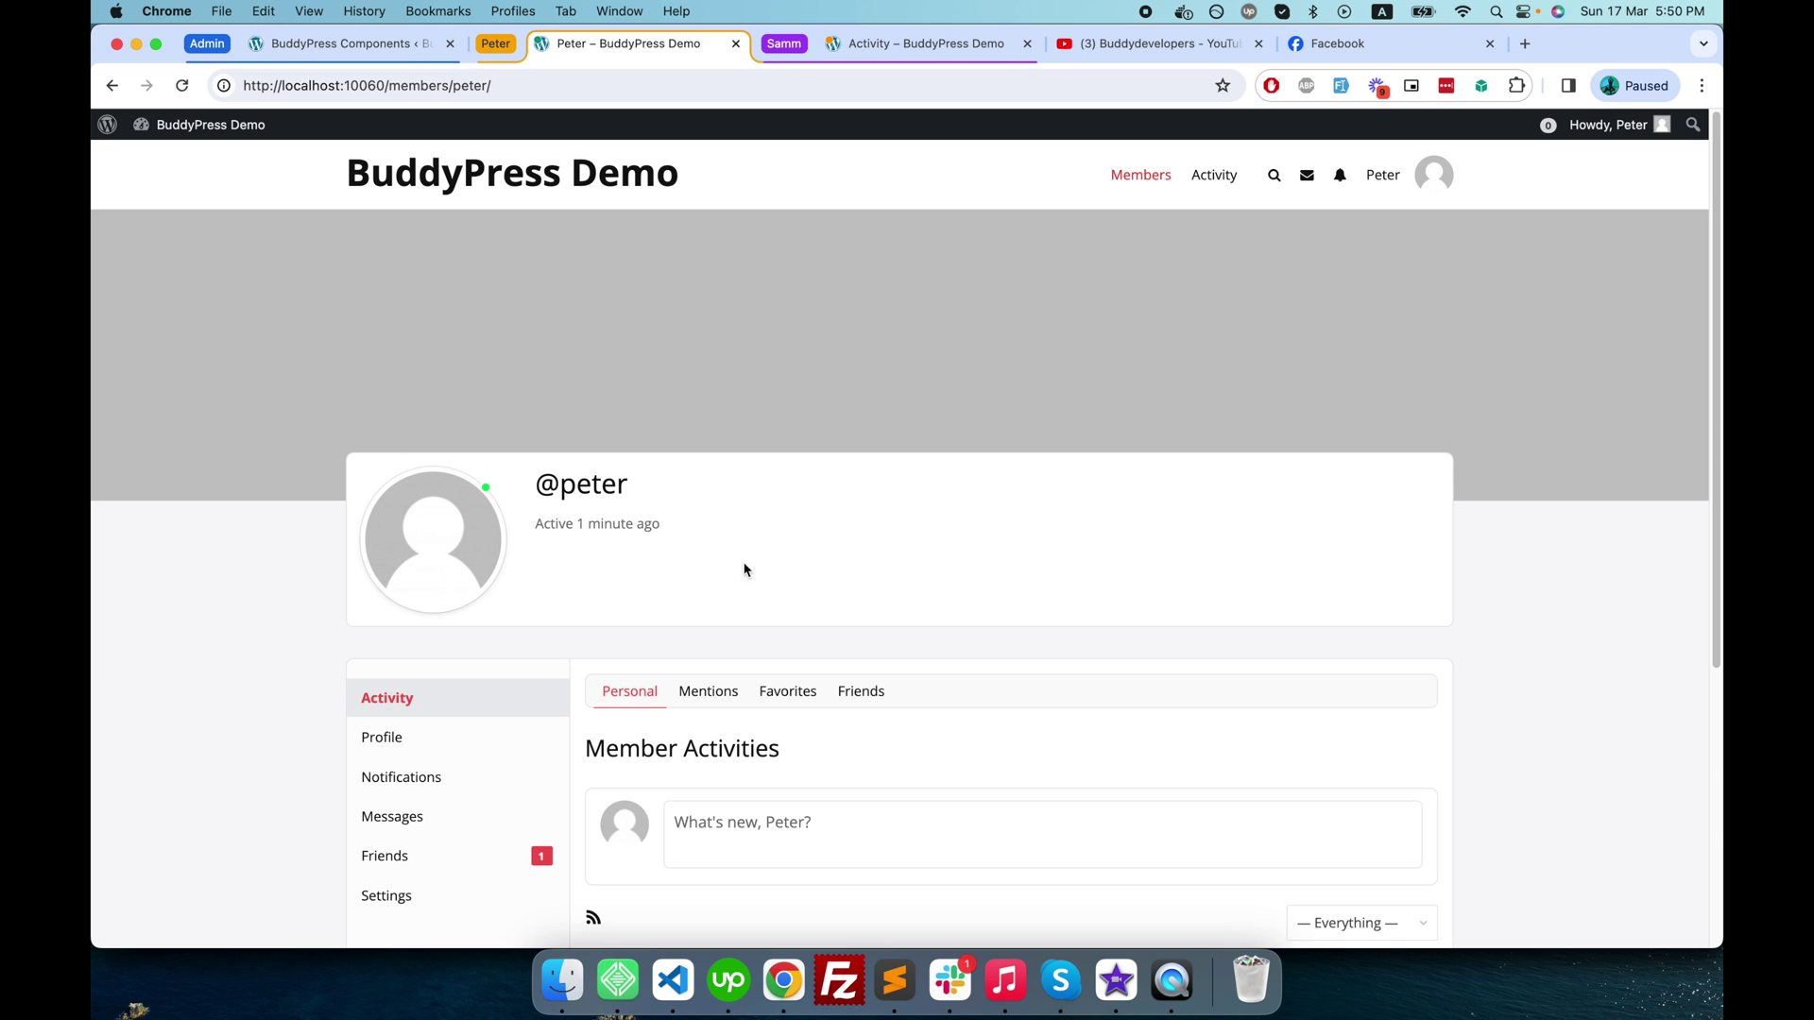
click(1346, 43)
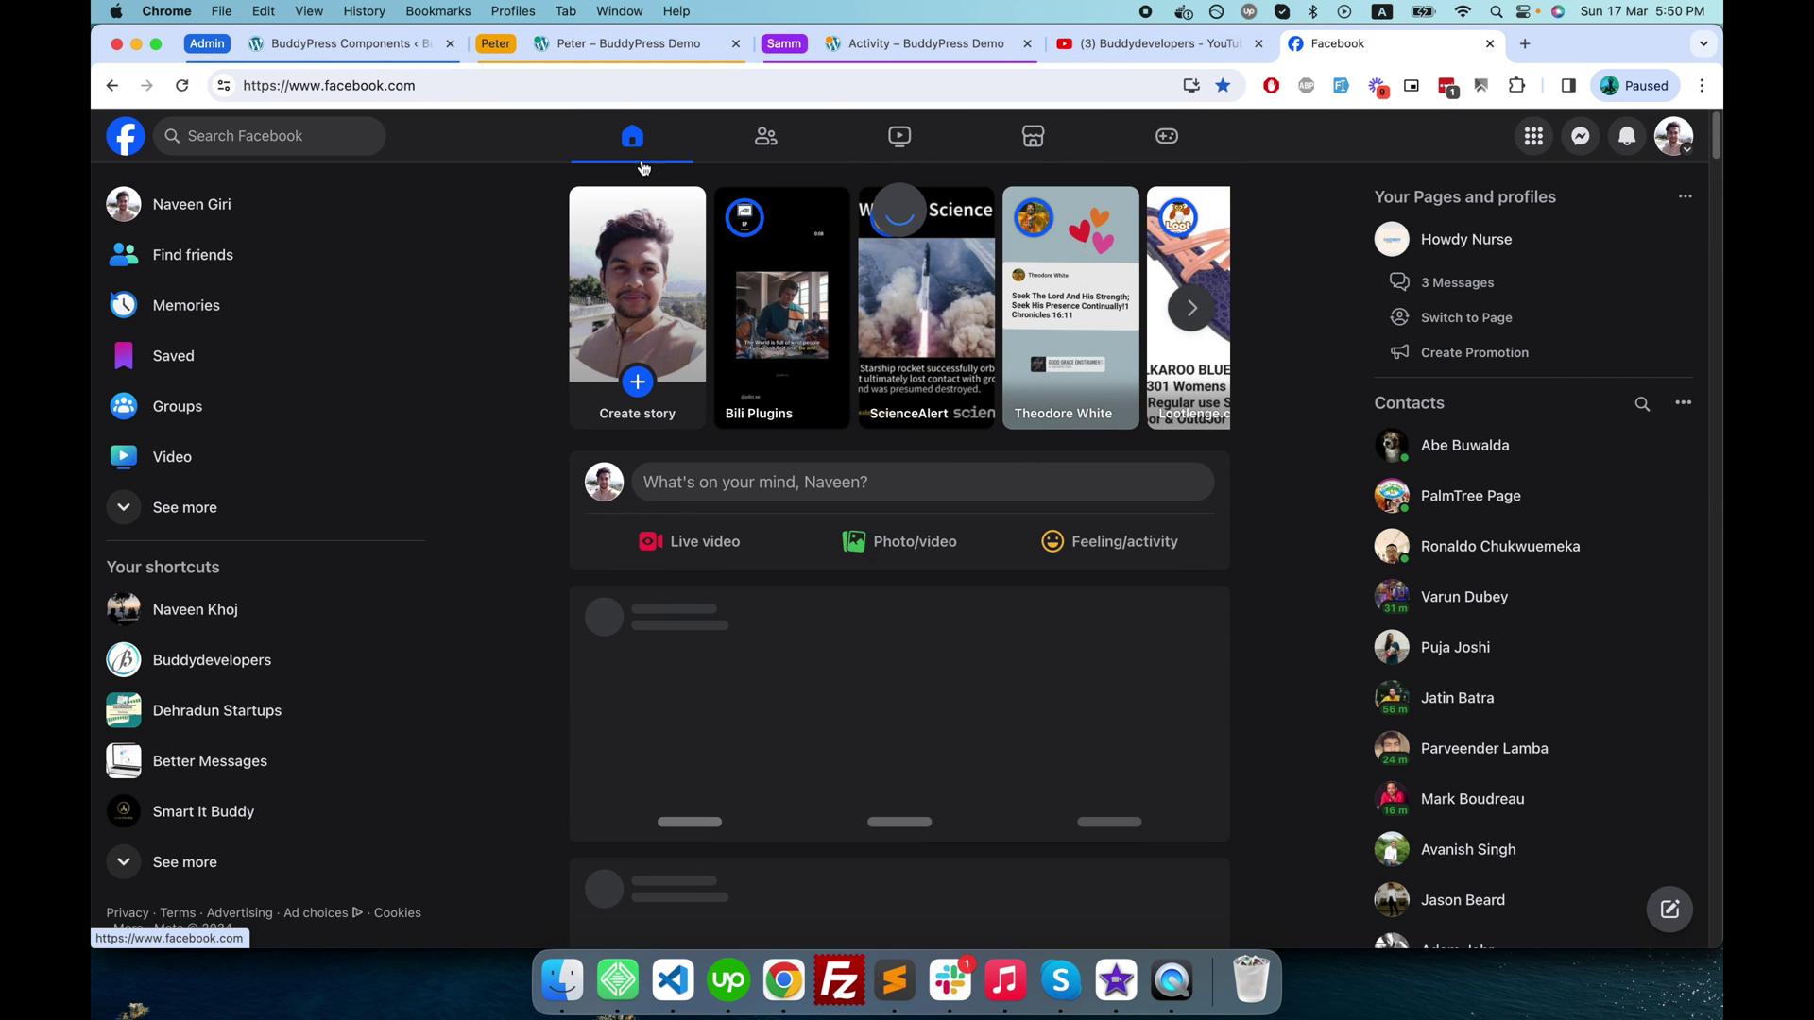
Step: Open and close Facebook's feed post composer, then go to your Facebook profile
click(780, 481)
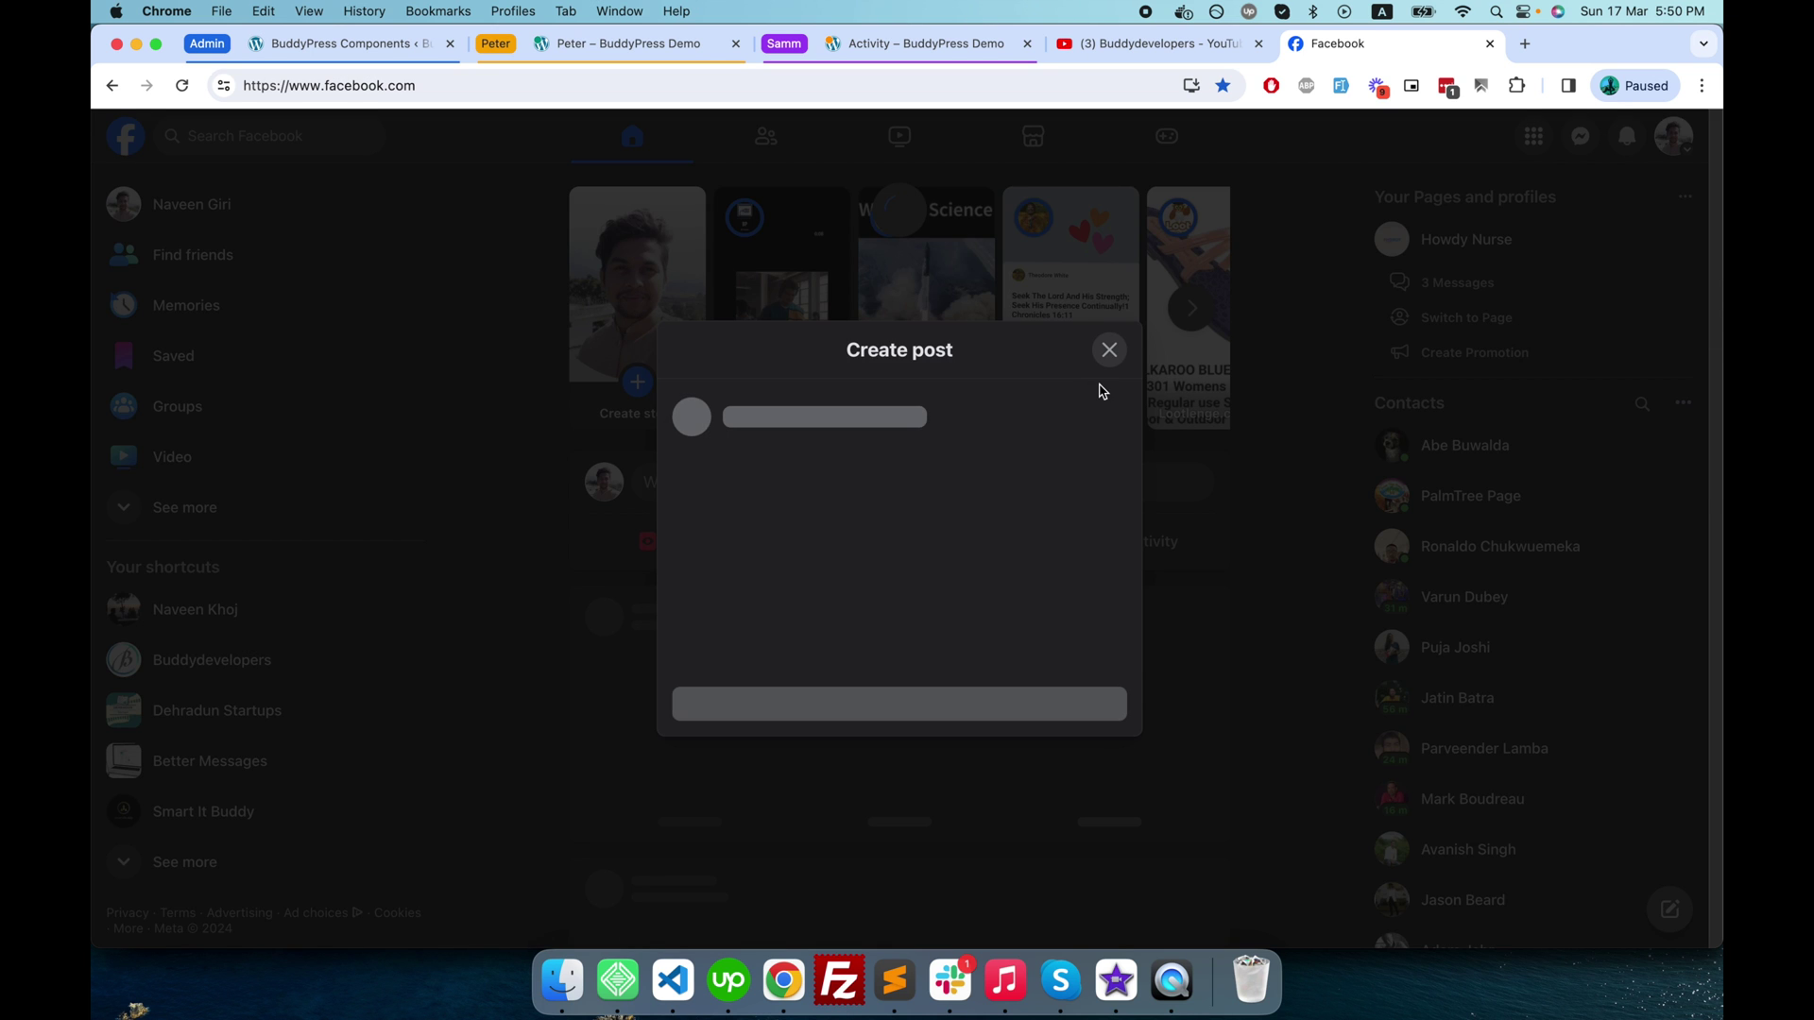
click(1107, 349)
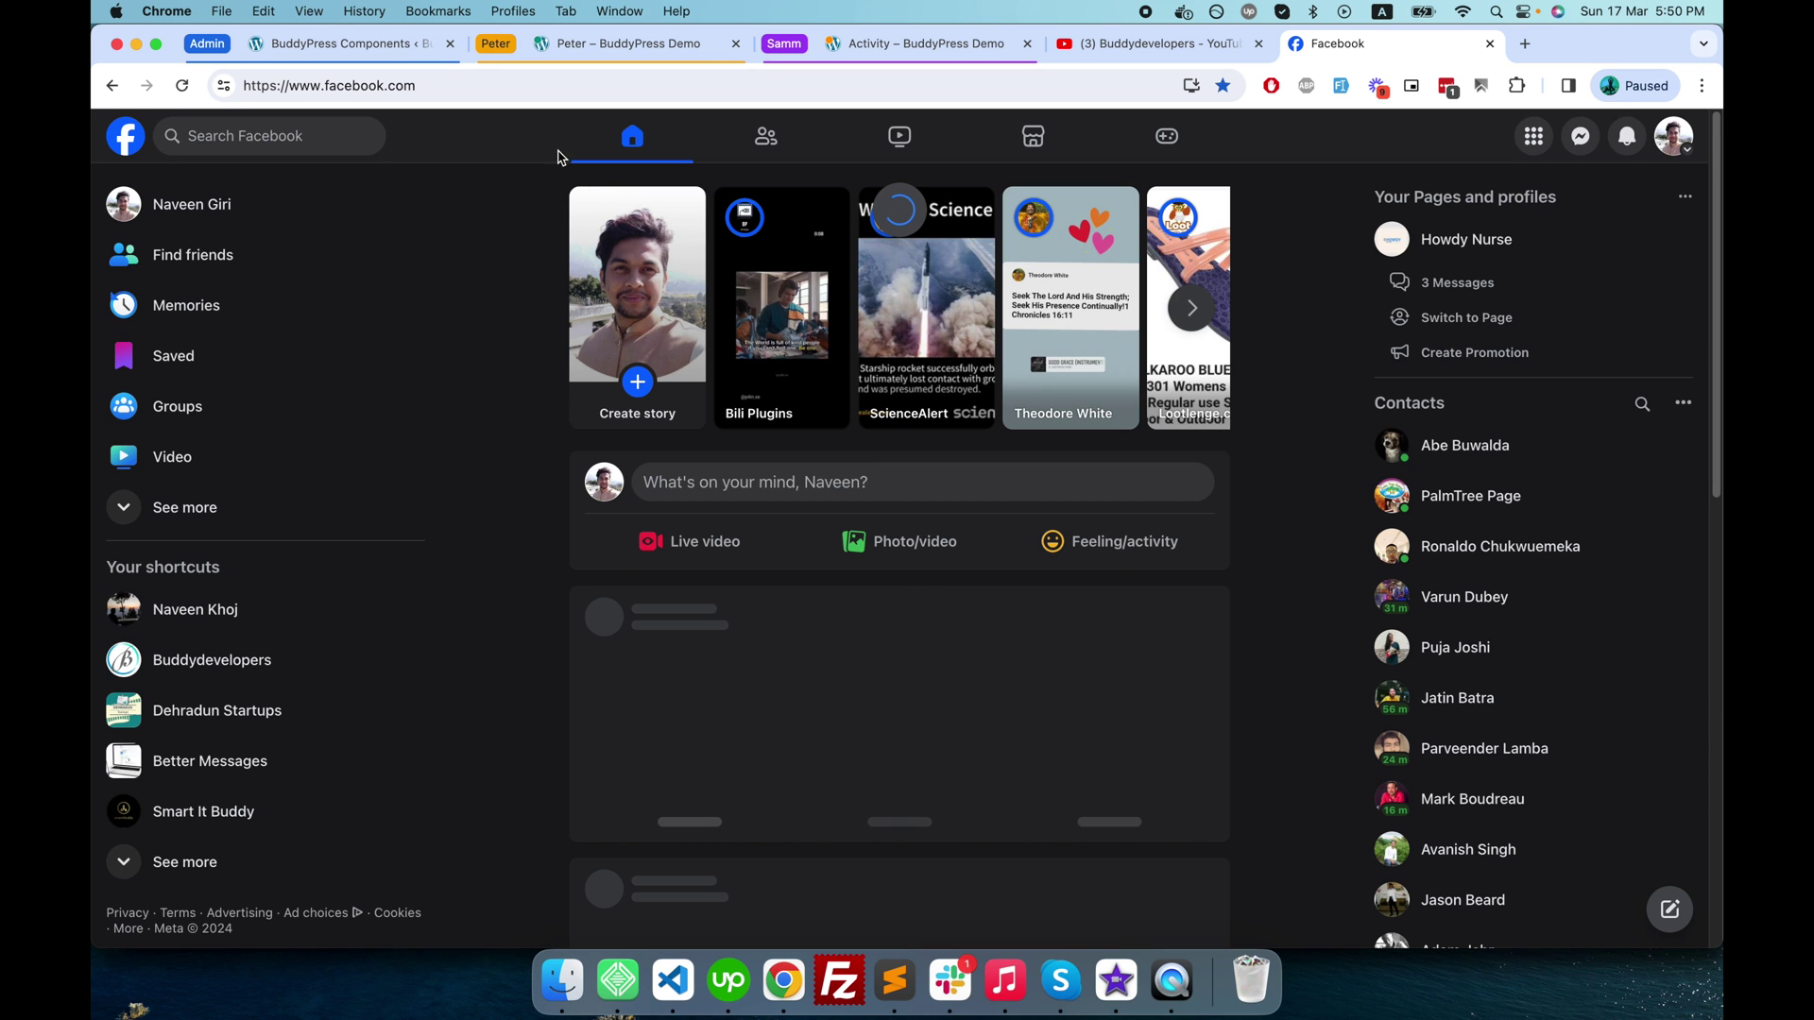
click(1673, 135)
click(1622, 209)
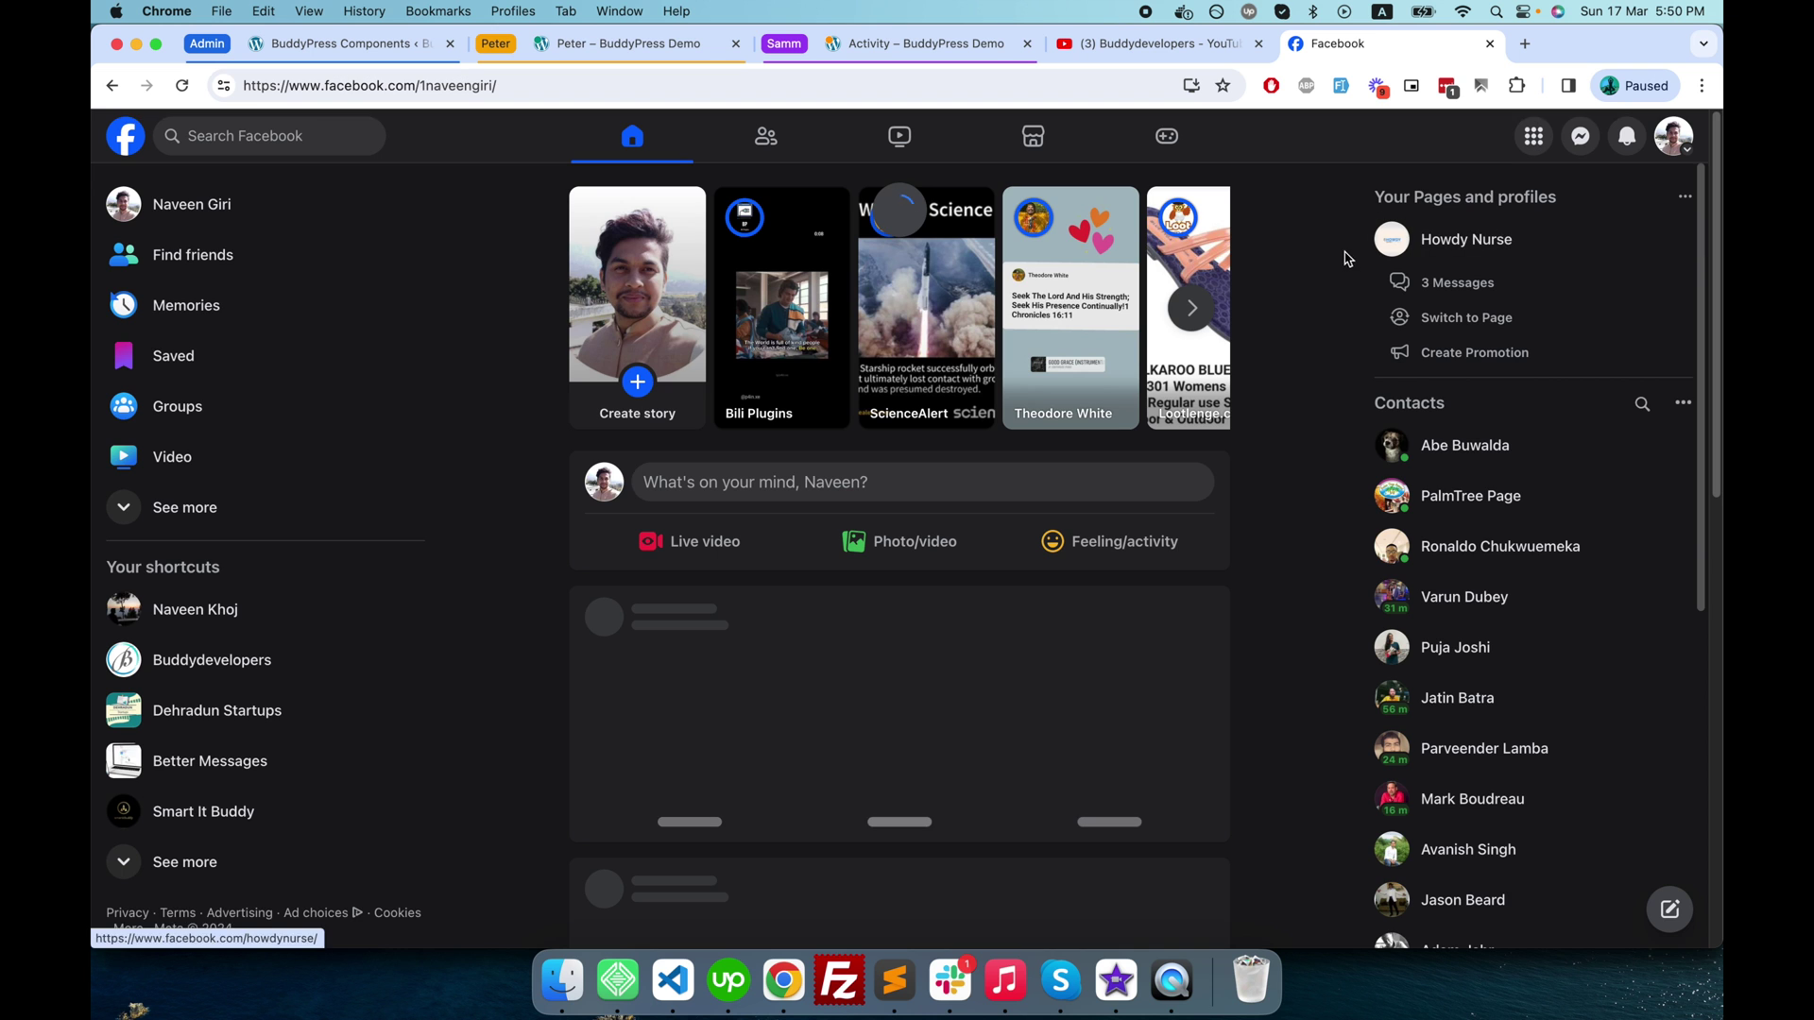
scroll(742, 463, down, 7)
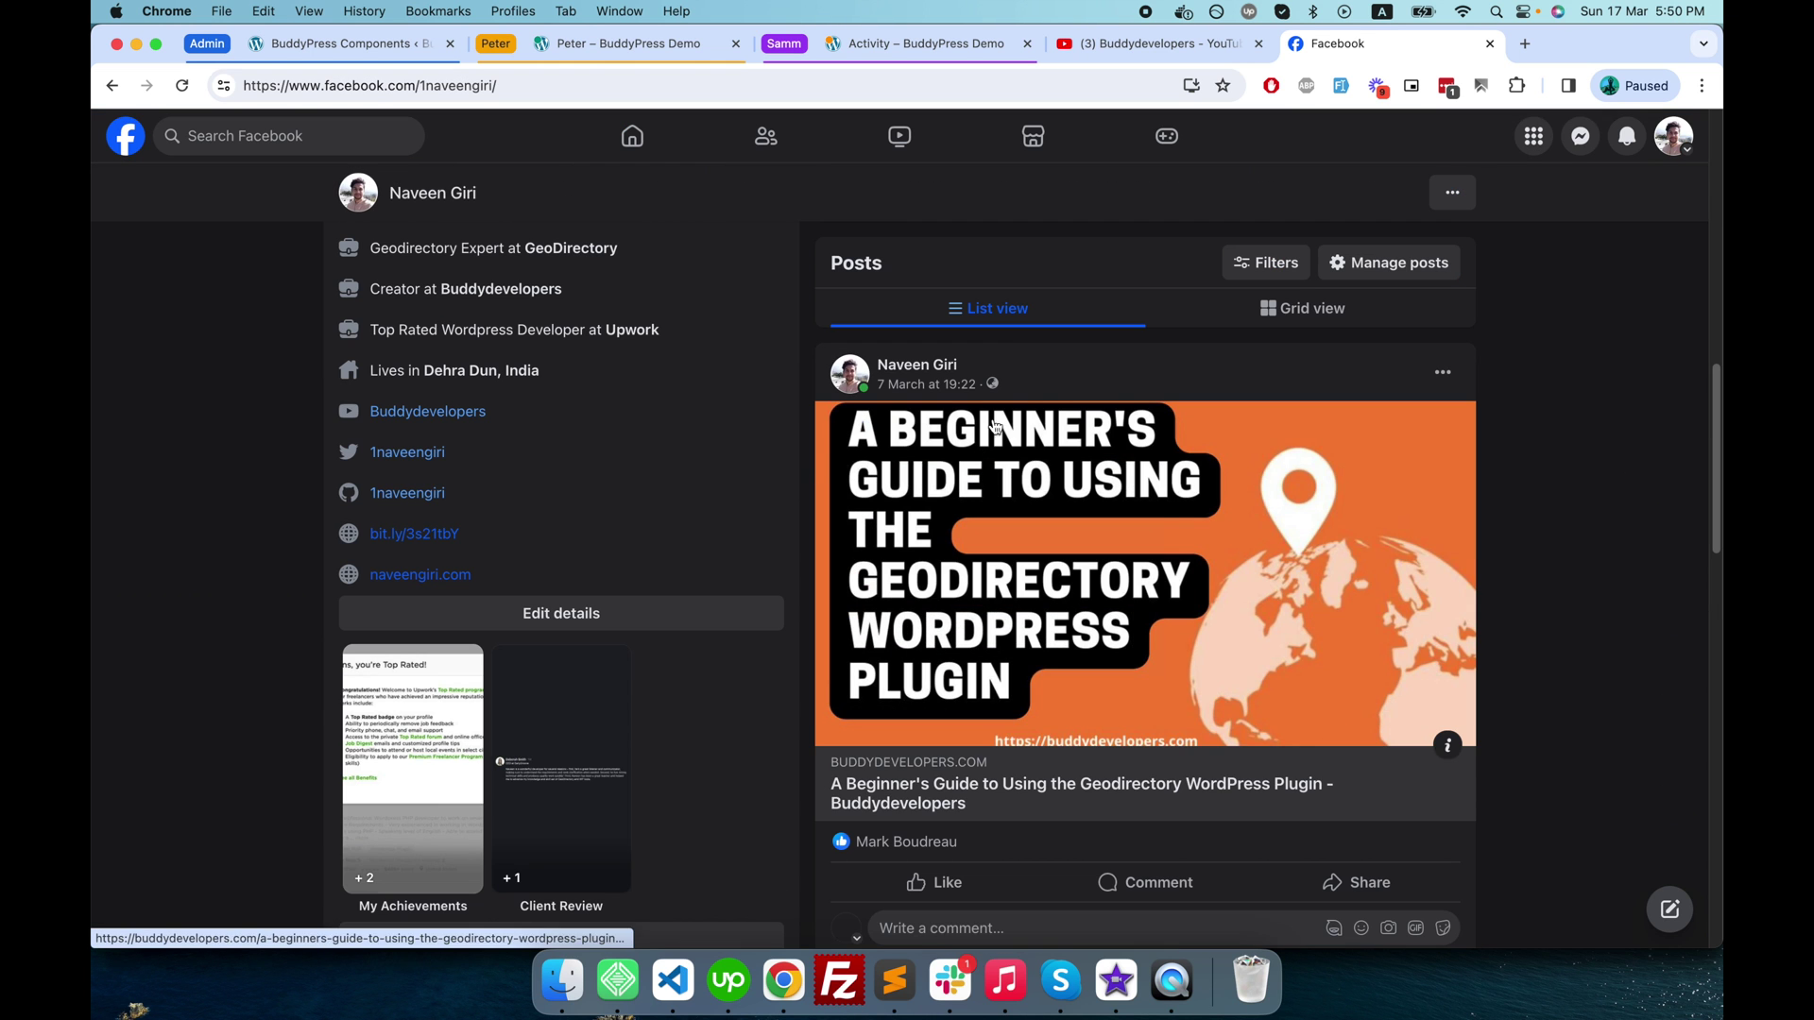
scroll(982, 378, up, 4)
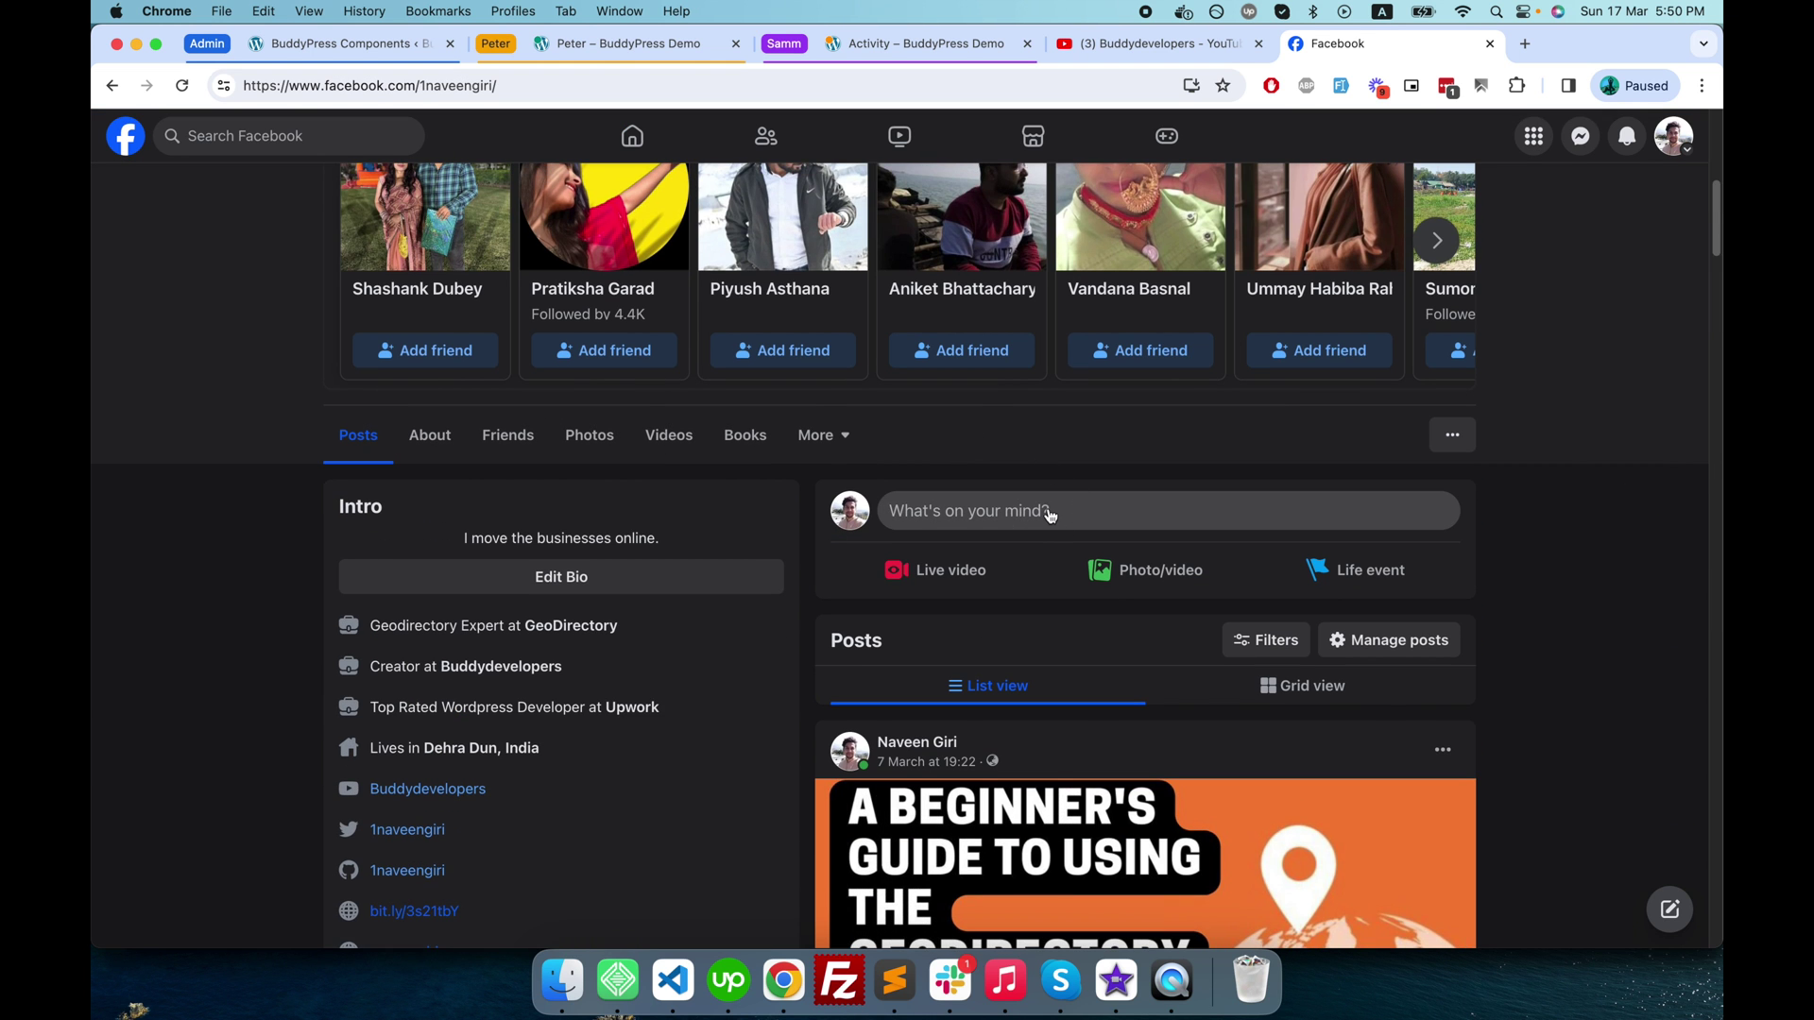
Step: Open the profile's post composer, then close Facebook and return to the BuddyPress stream
click(1052, 501)
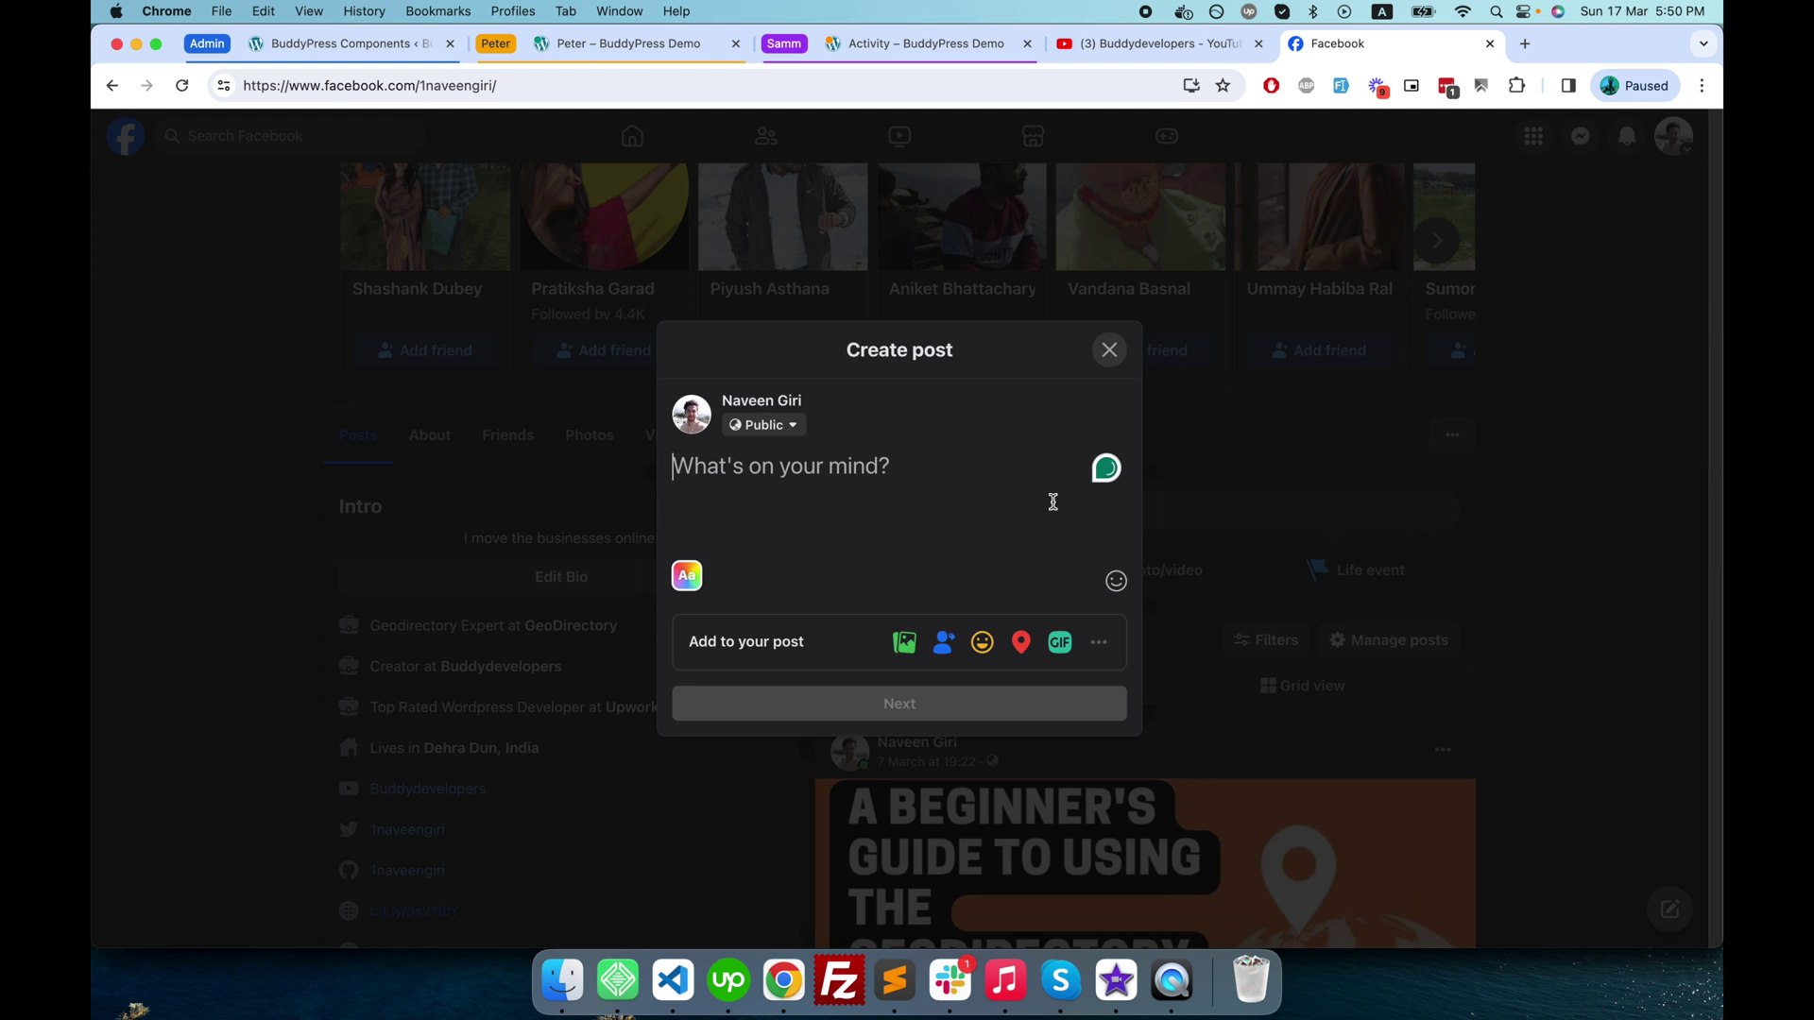
click(1489, 43)
click(914, 43)
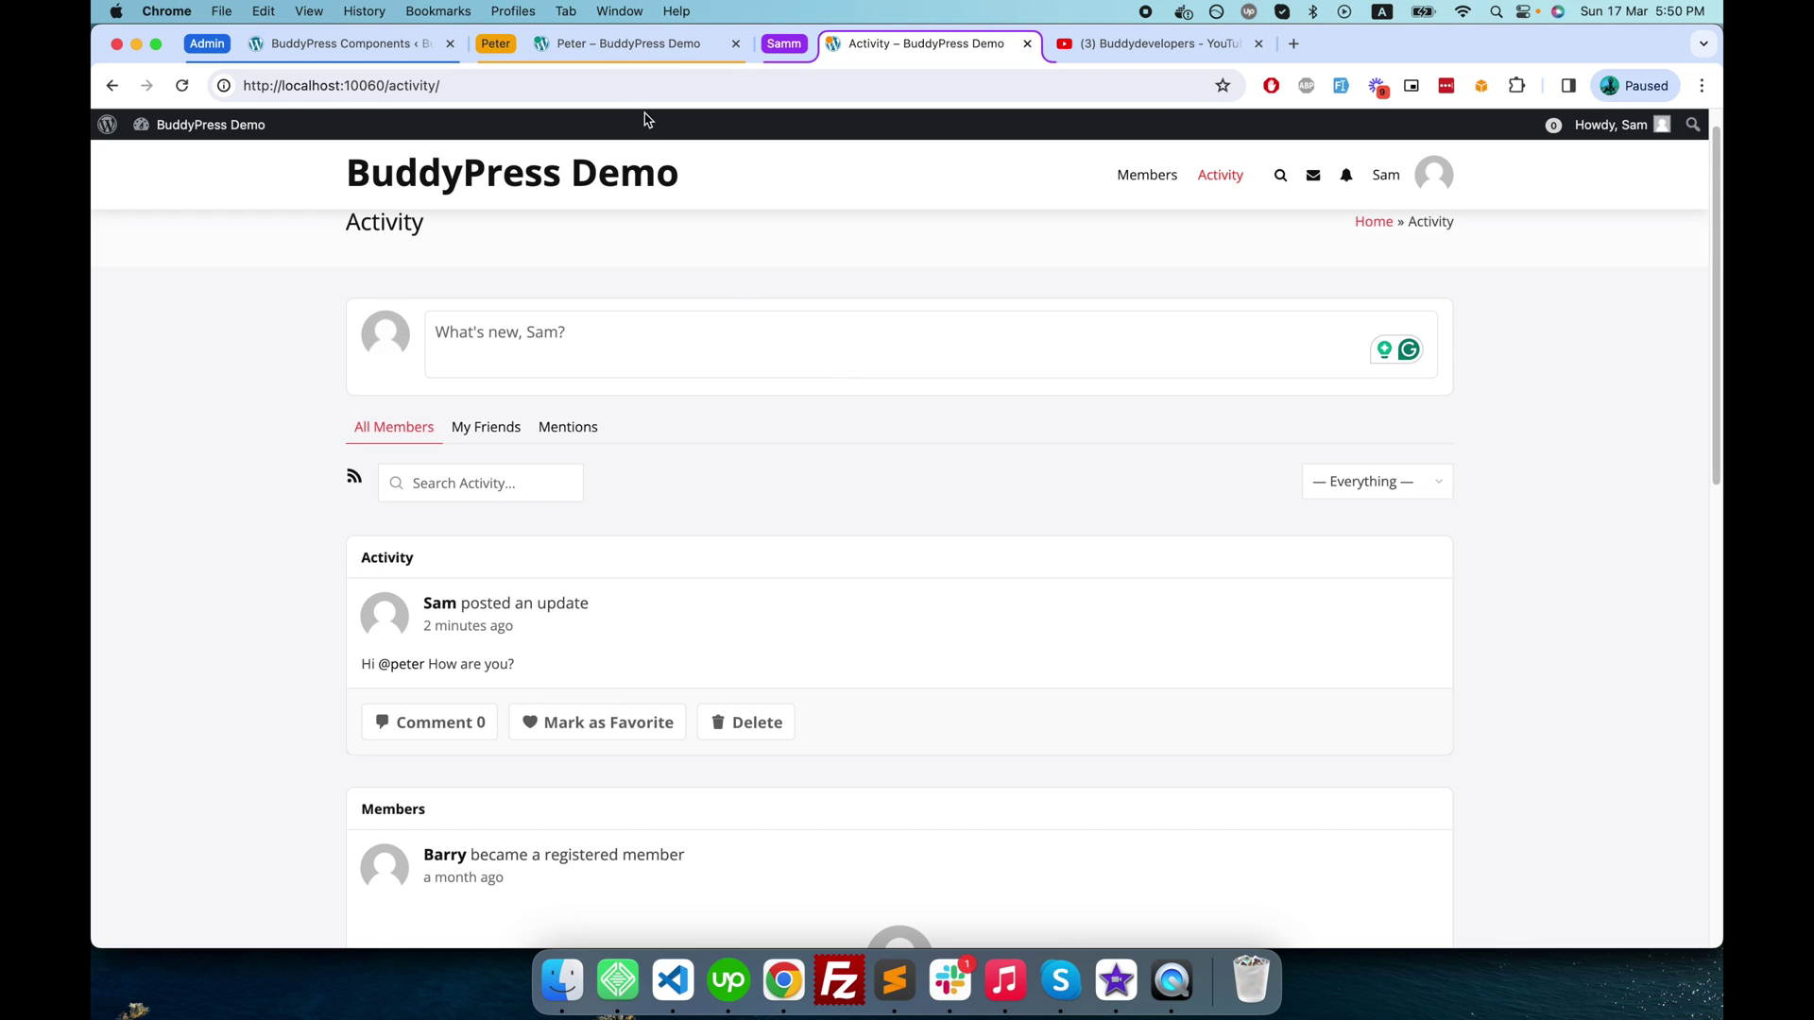
Step: Review the BuddyPress Components admin page, pointing out enabled Activity Streams and Notifications
click(616, 49)
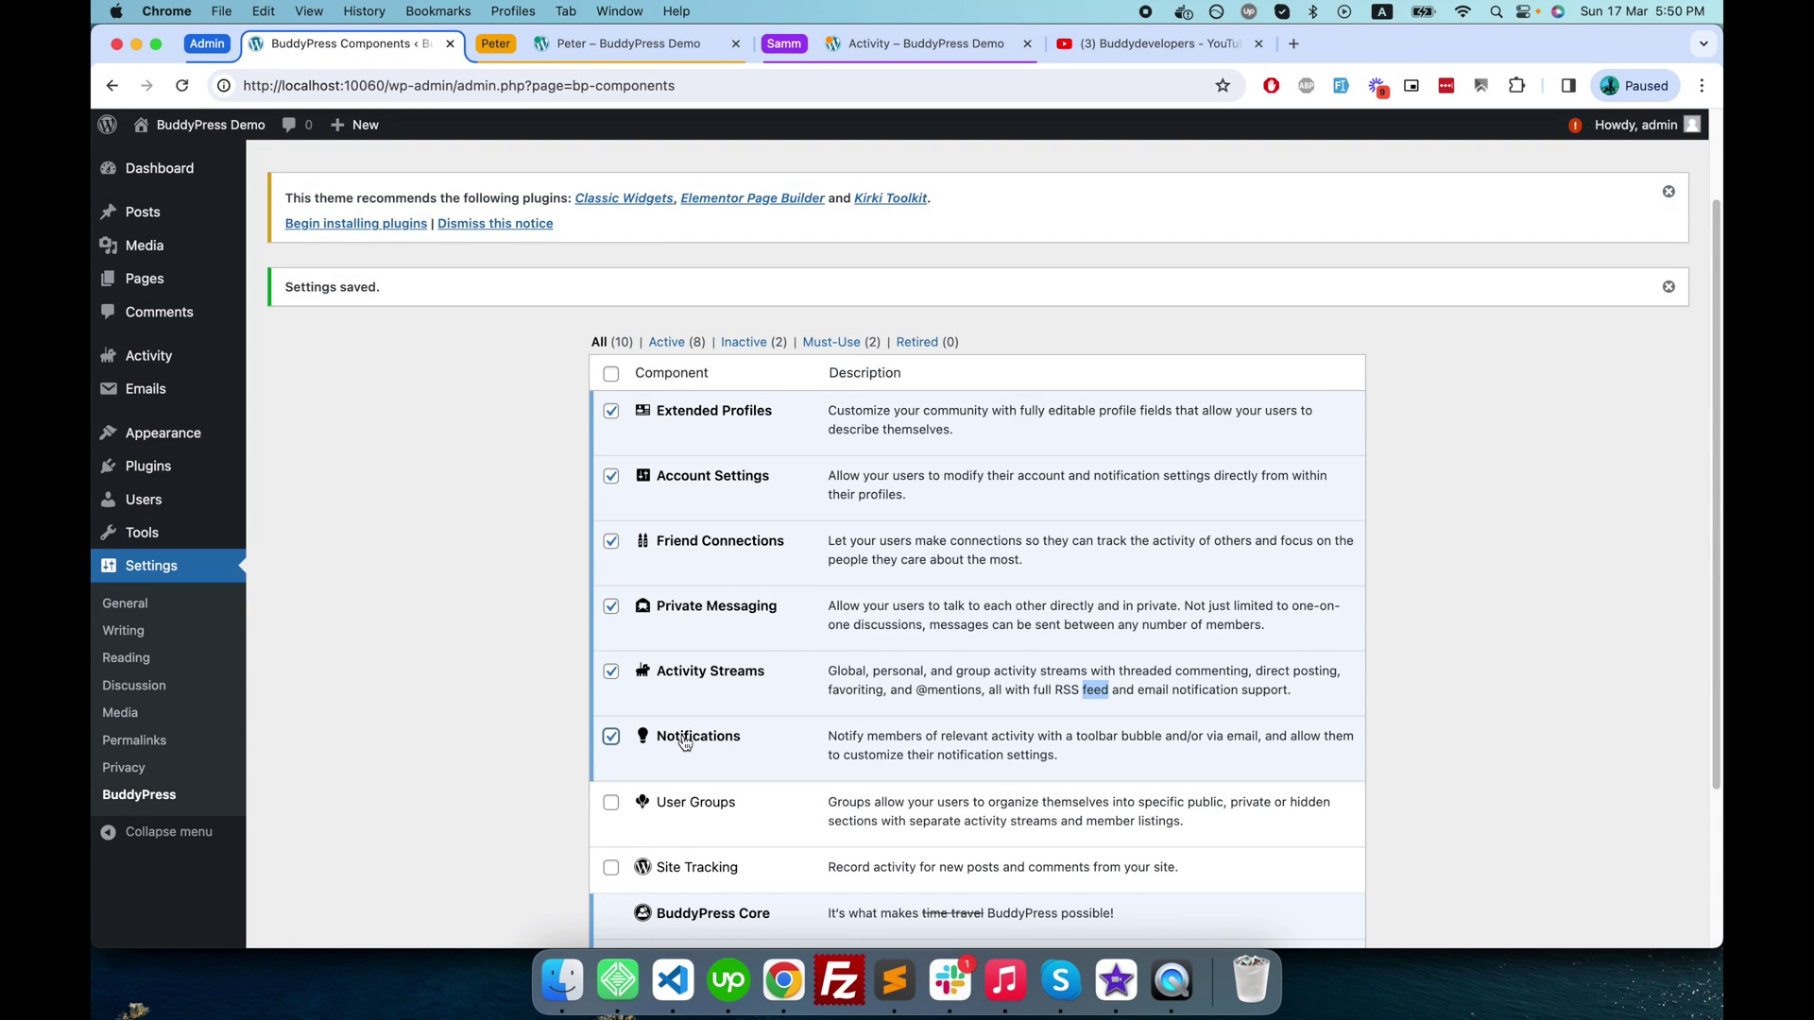
scroll(684, 744, down, 3)
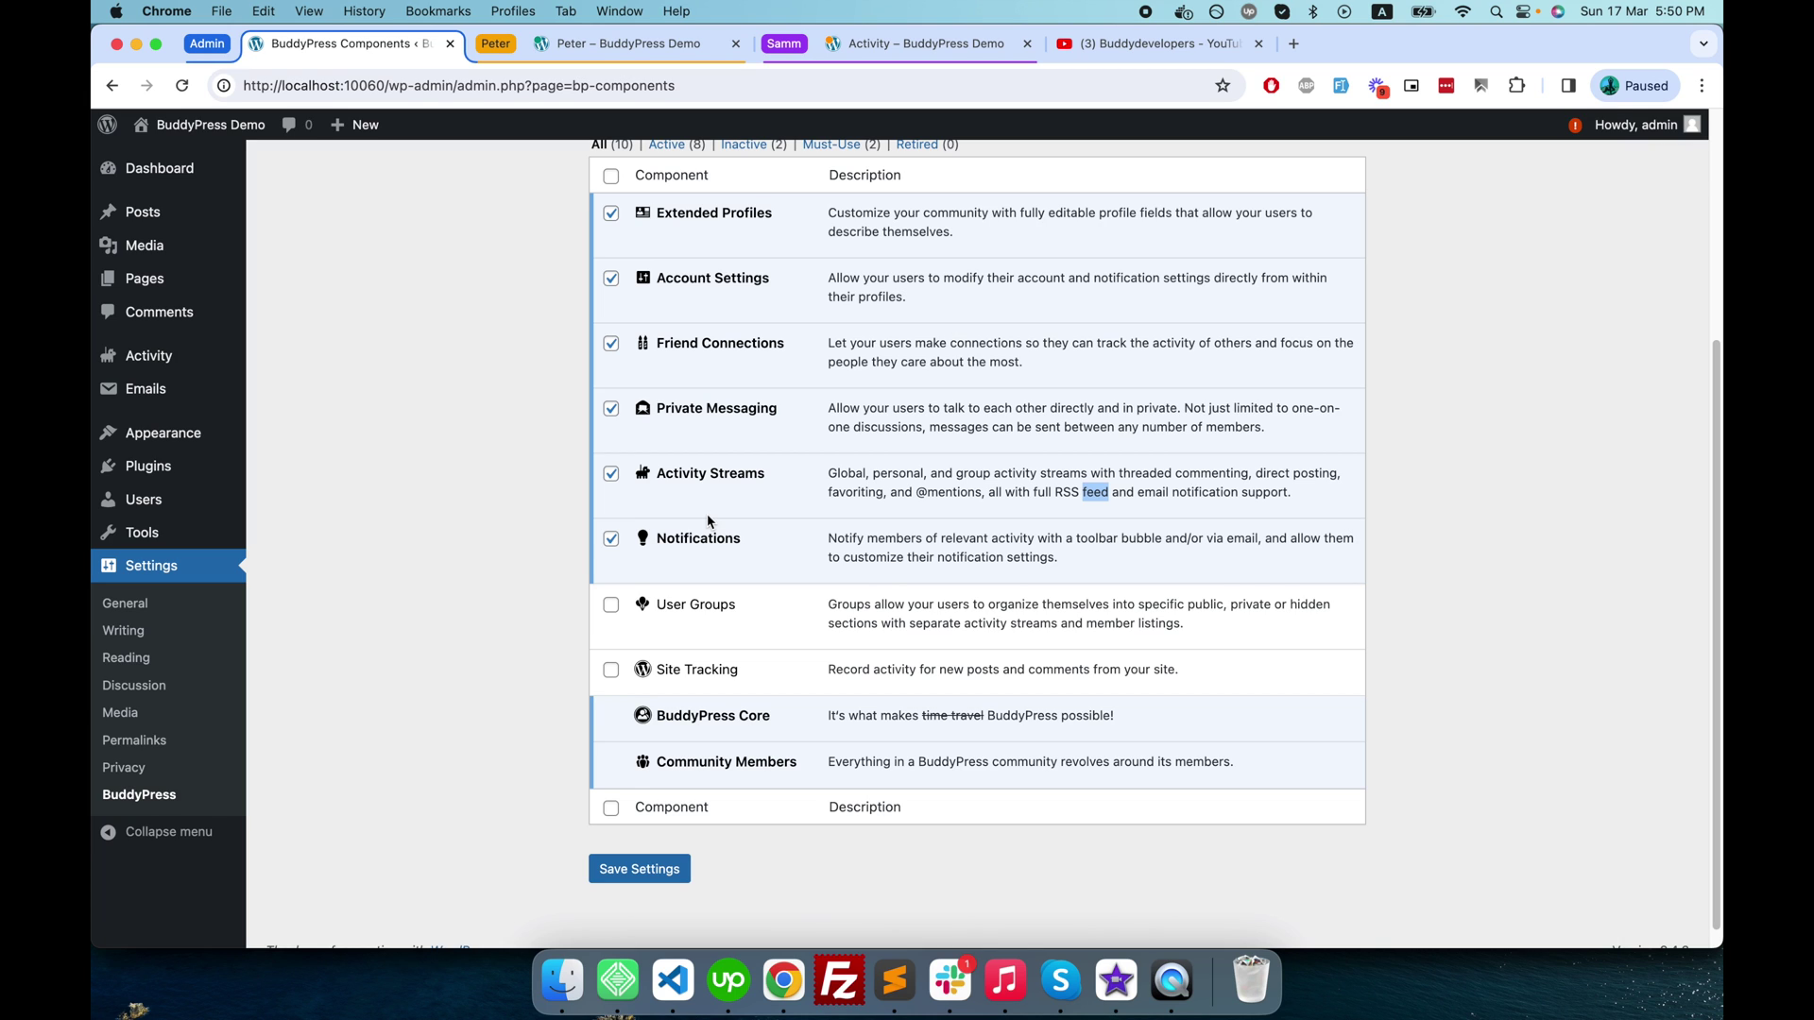
click(707, 539)
scroll(696, 642, down, 1)
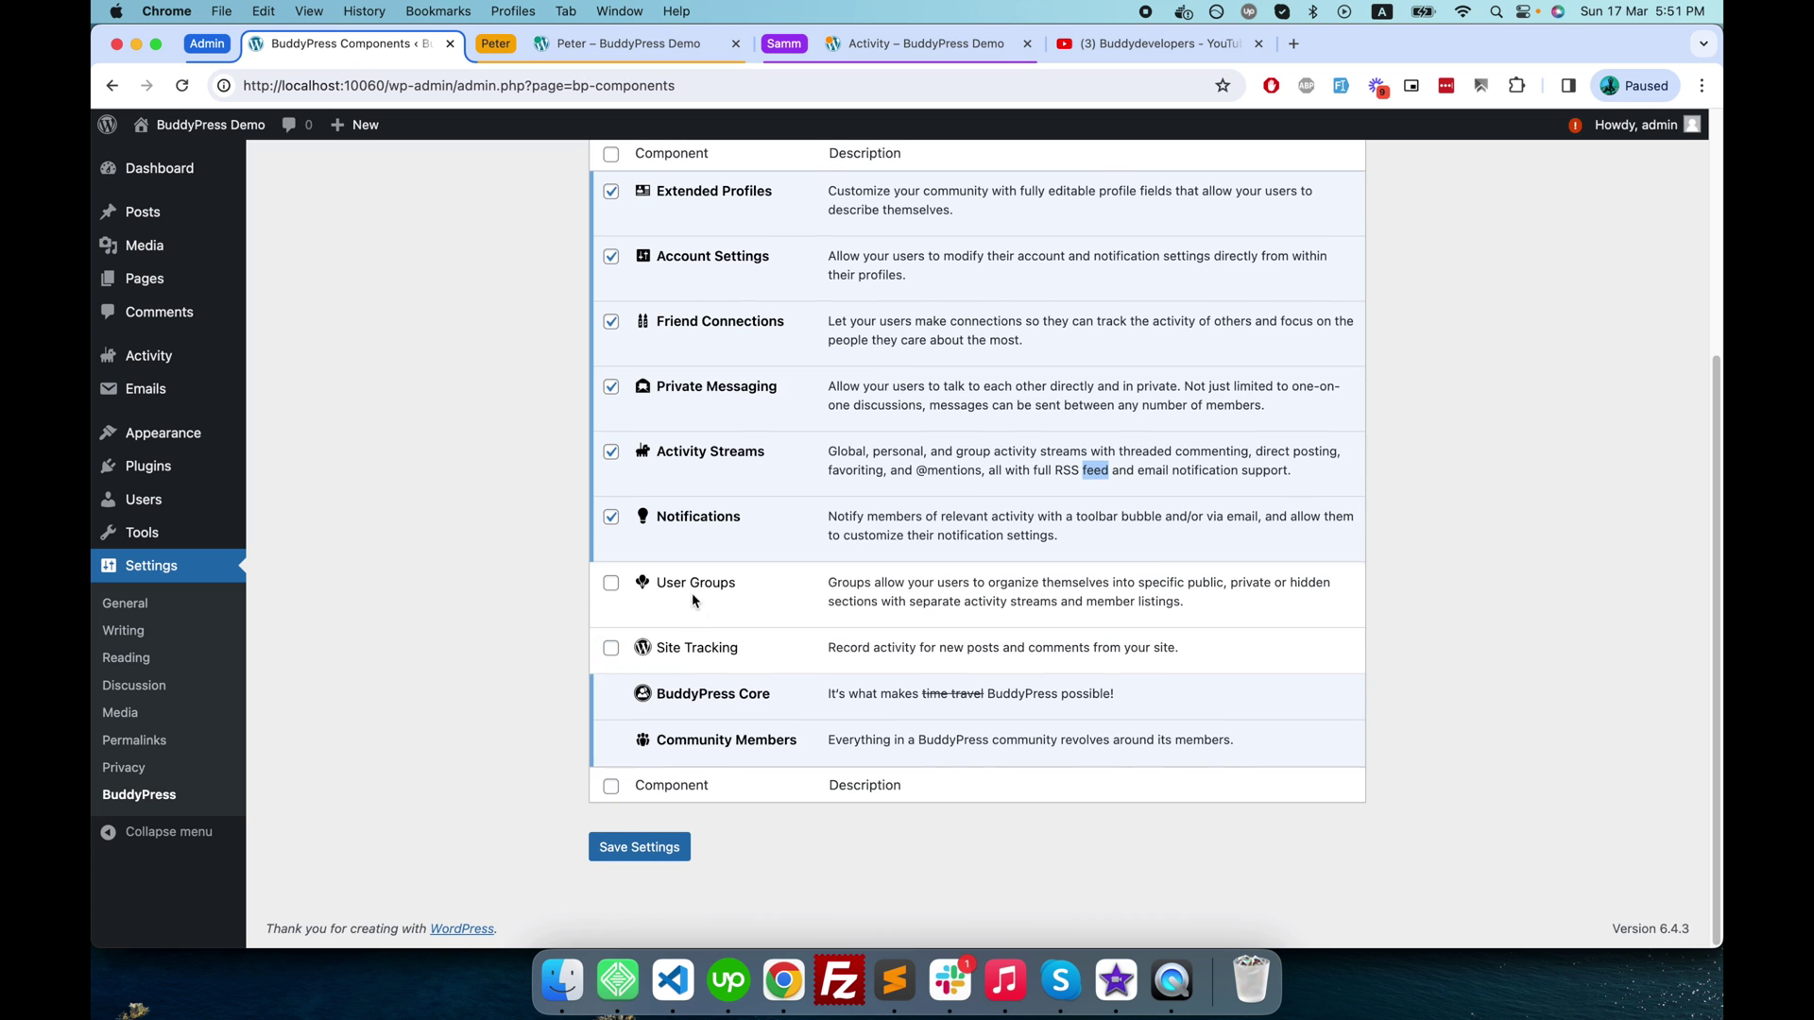